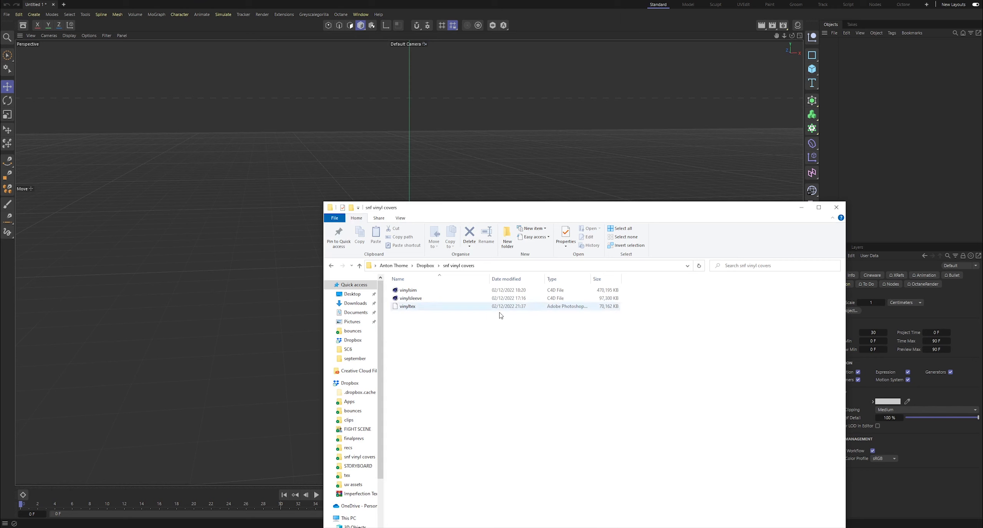
Open vinyltex in Photoshop and vinylsleeve in Cinema 4D from the snf vinyl covers folder, and minimise the folder window
click(457, 311)
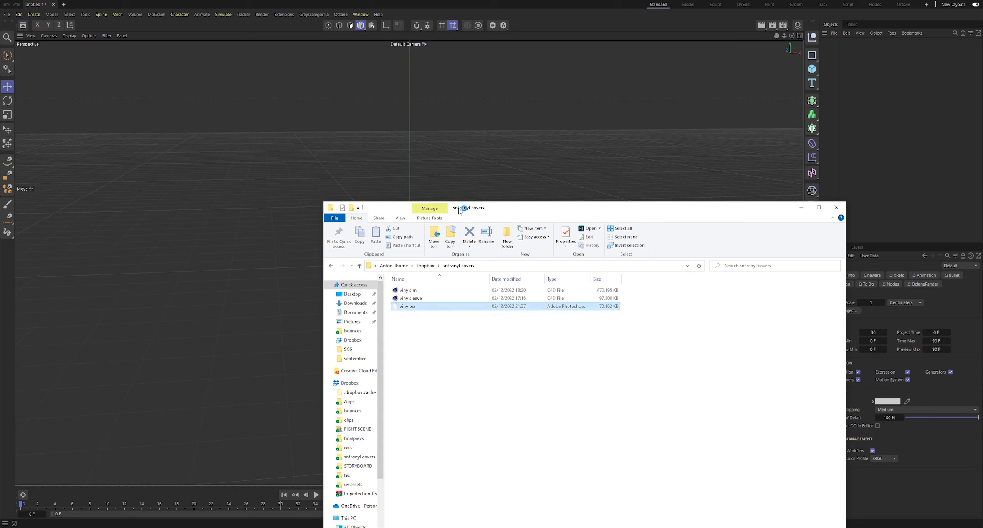
drag(476, 209, 621, 219)
click(555, 308)
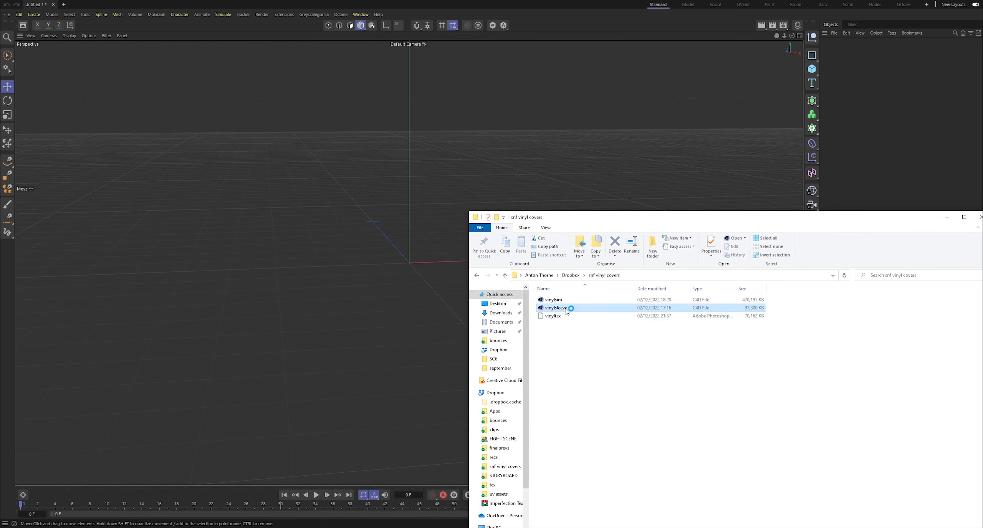
drag(569, 311, 366, 247)
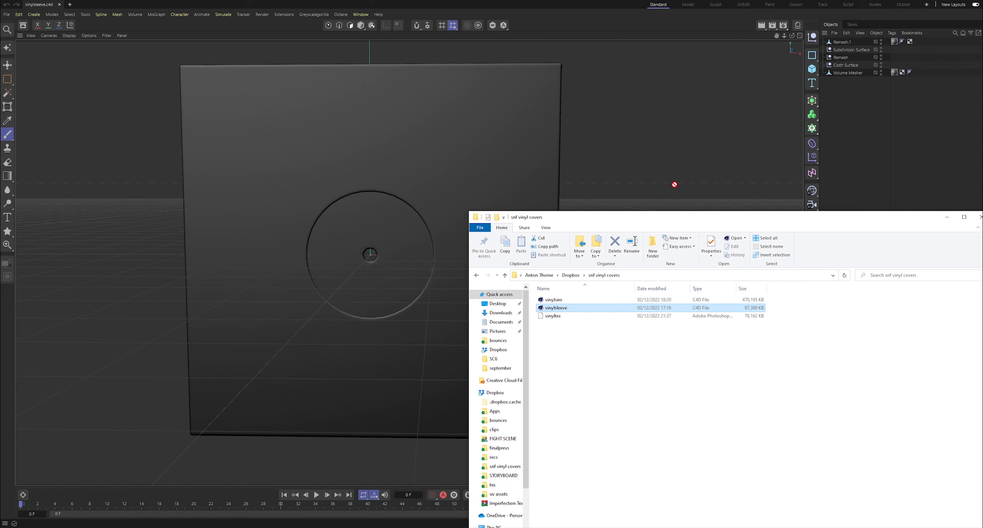
click(946, 218)
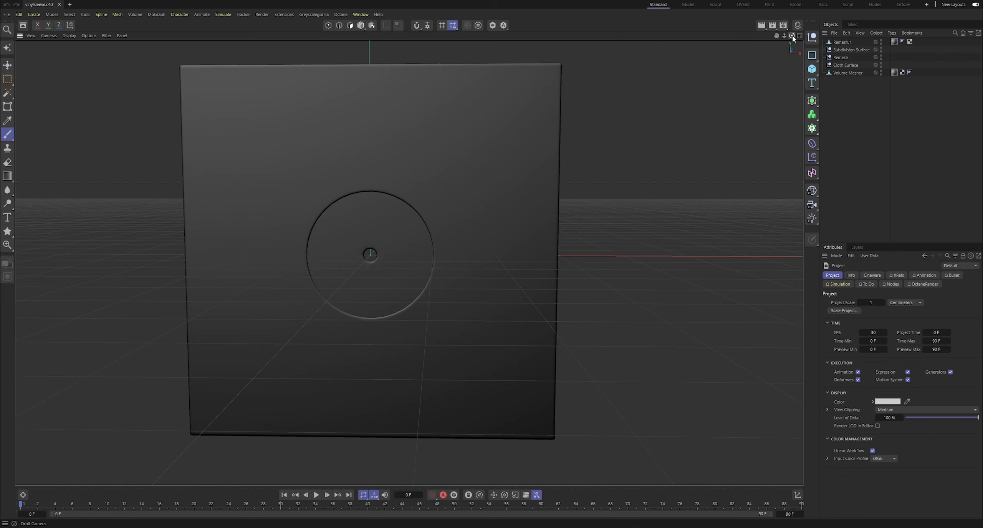
Show the project's materials and delete all of them, leaving the sleeve and record models untextured
mouse_move(792, 35)
mouse_down()
mouse_move(772, 37)
mouse_move(792, 39)
mouse_up()
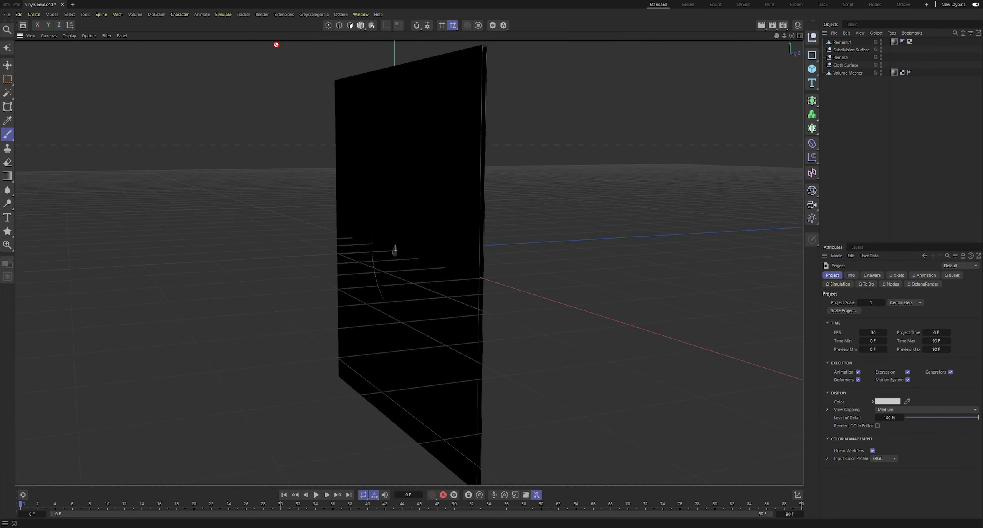
click(797, 26)
drag(742, 101, 514, 115)
key(Delete)
Hide the Volume Mesher sleeve in the viewport to inspect the record inside, and show the sleeve again
click(840, 73)
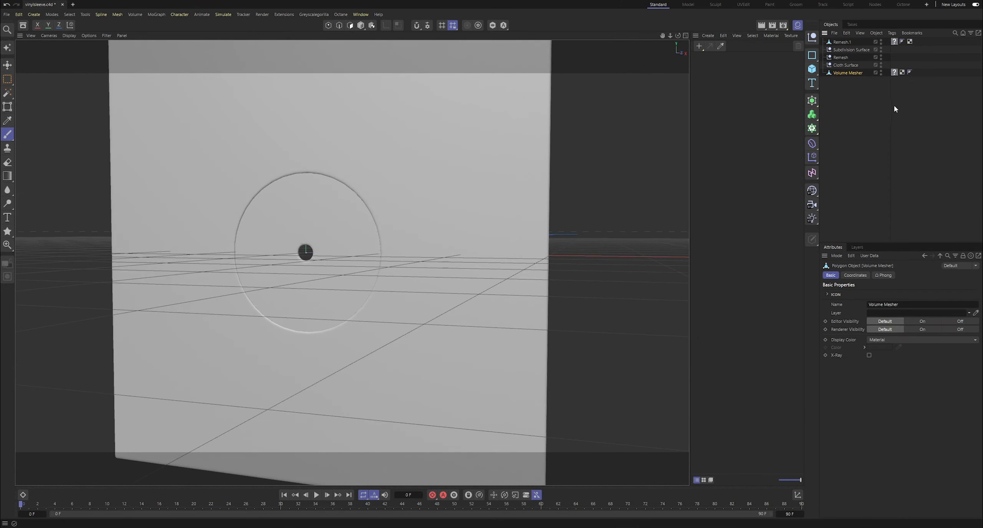
double_click(881, 71)
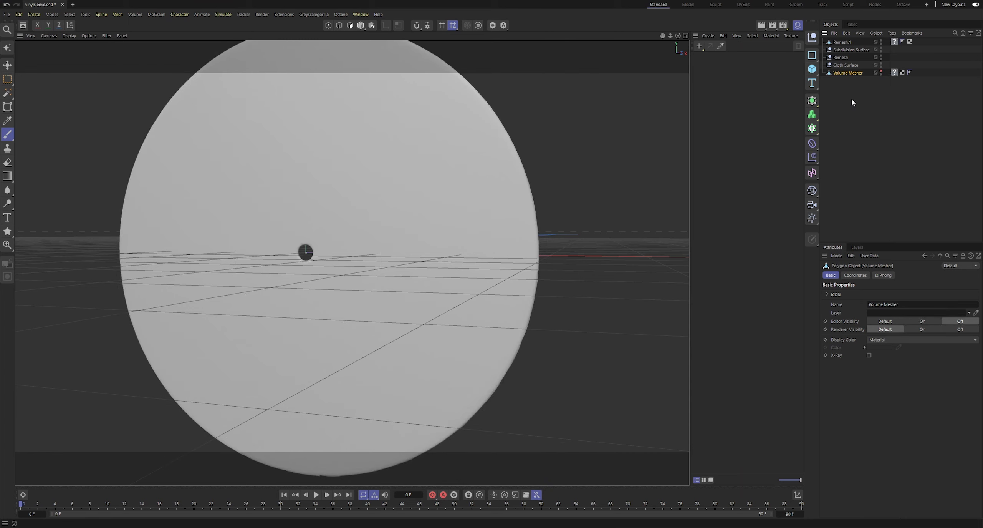
scroll(405, 204, down, 4)
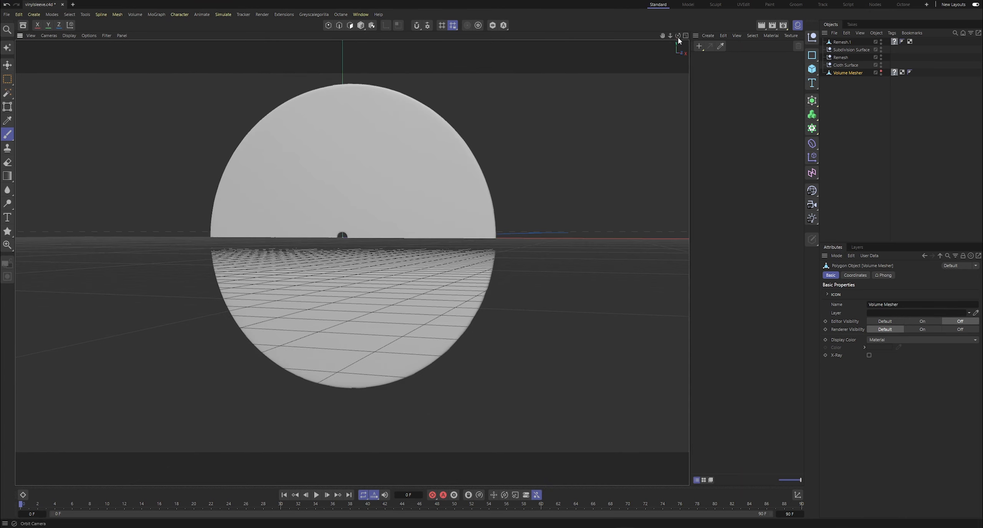
drag(678, 36, 704, 44)
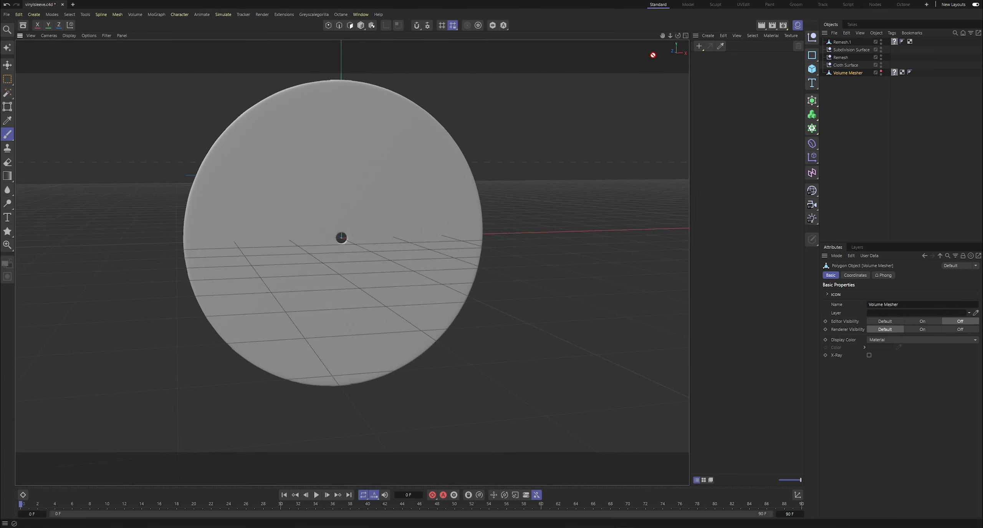
click(881, 71)
drag(676, 38, 691, 34)
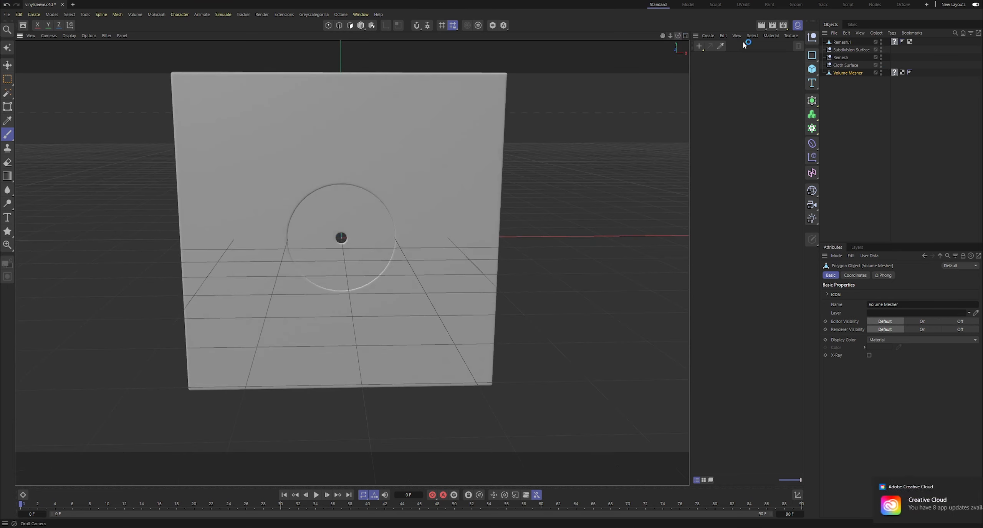
Examine the UV layouts of the Volume Mesher sleeve and Remesh.1 record in the UVEdit layout, and return to the Standard layout
click(742, 5)
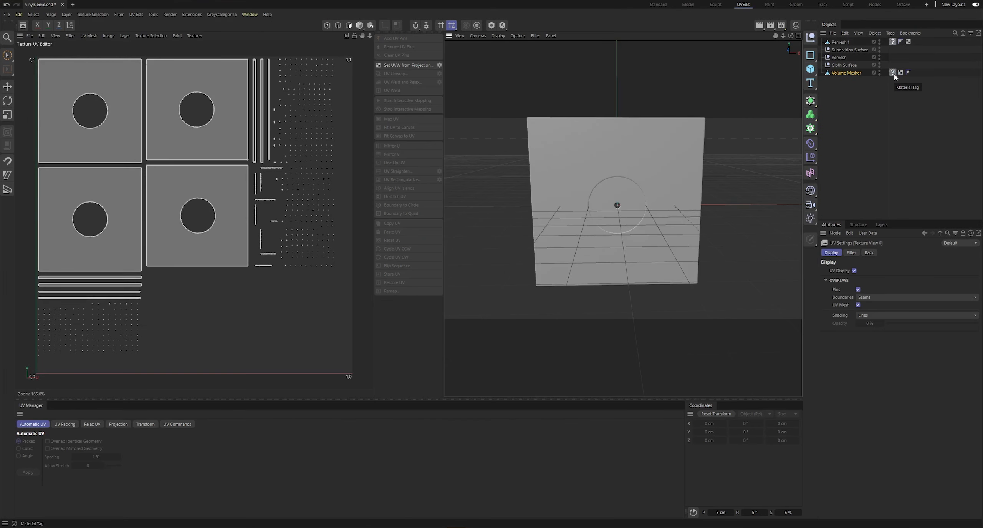
click(893, 43)
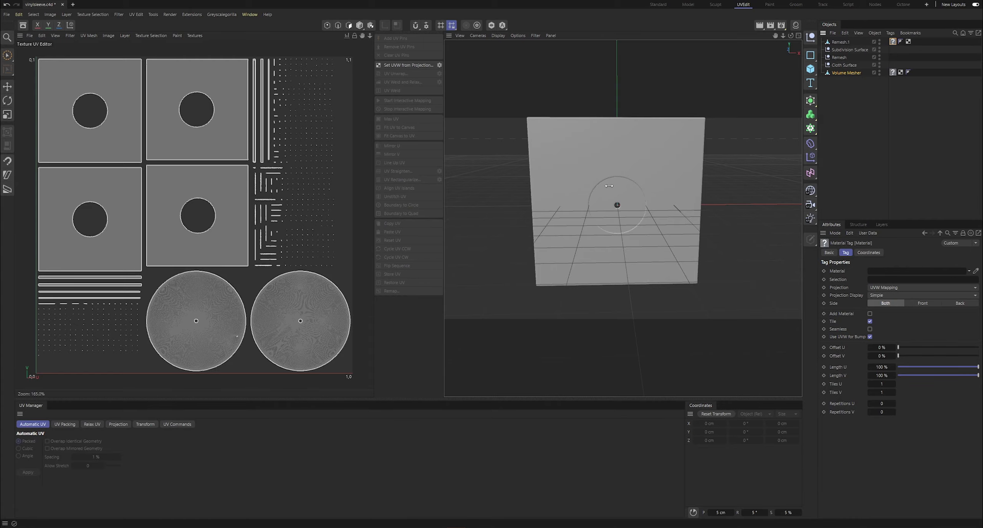
click(856, 100)
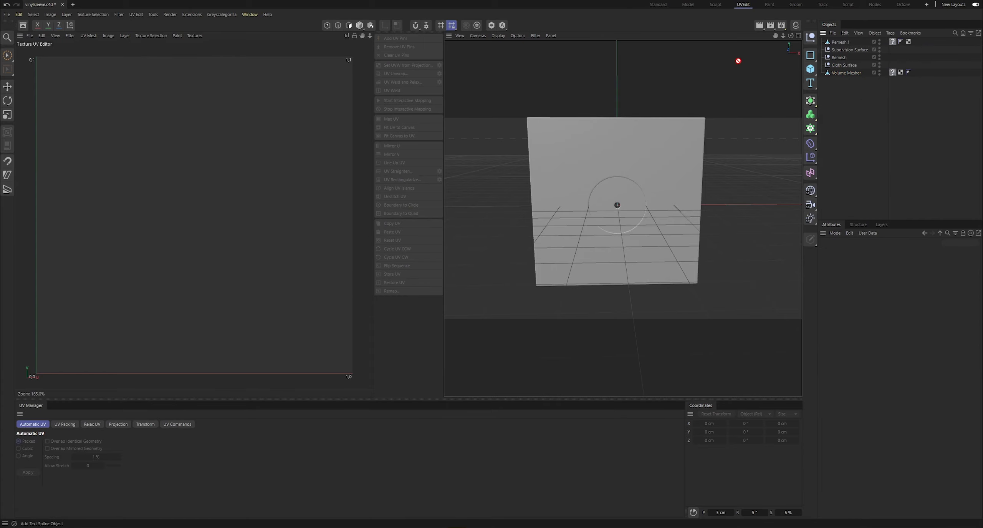
click(657, 5)
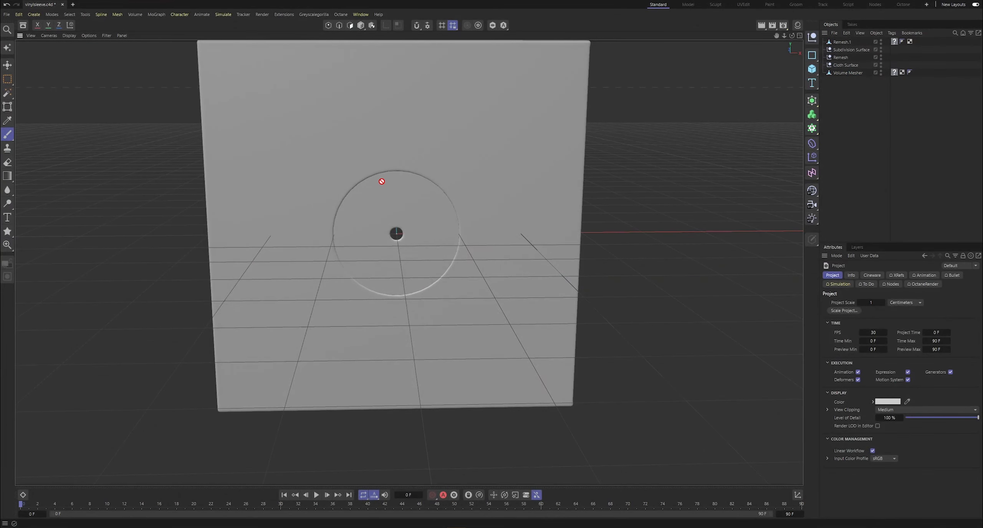
scroll(378, 248, down, 4)
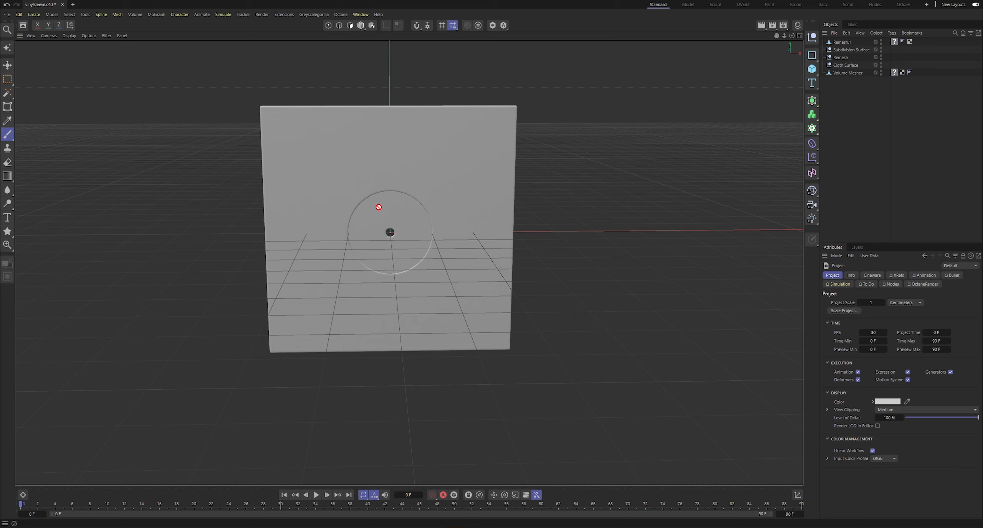
scroll(406, 248, down, 3)
scroll(391, 231, up, 2)
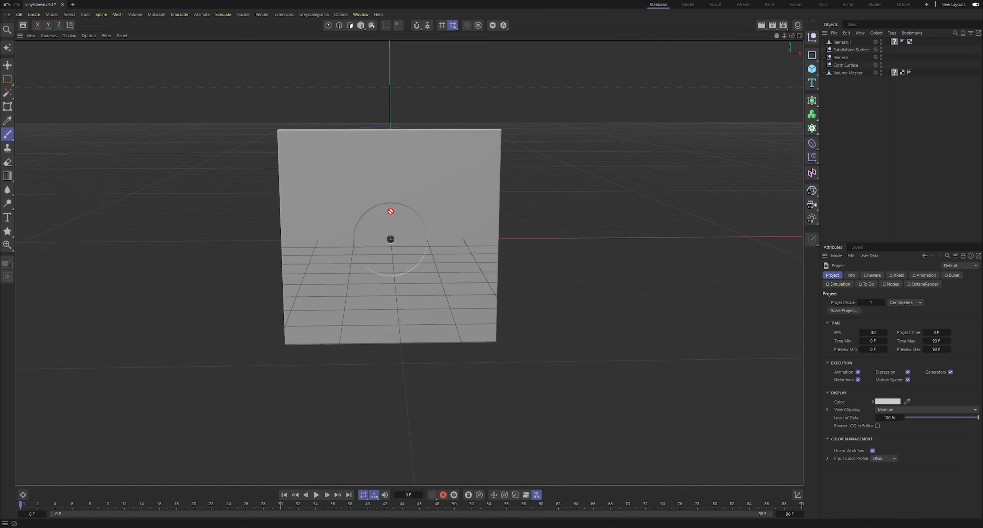
scroll(390, 211, down, 3)
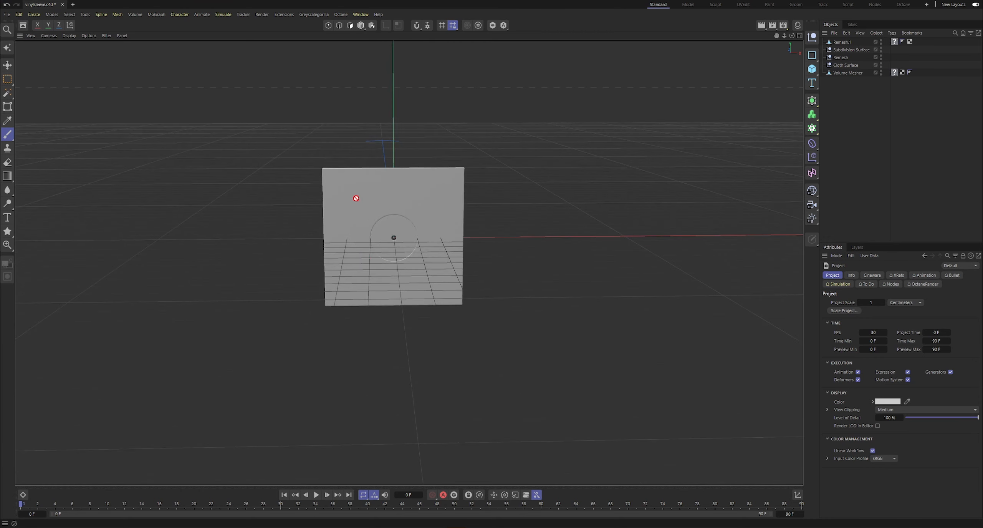
scroll(378, 237, up, 2)
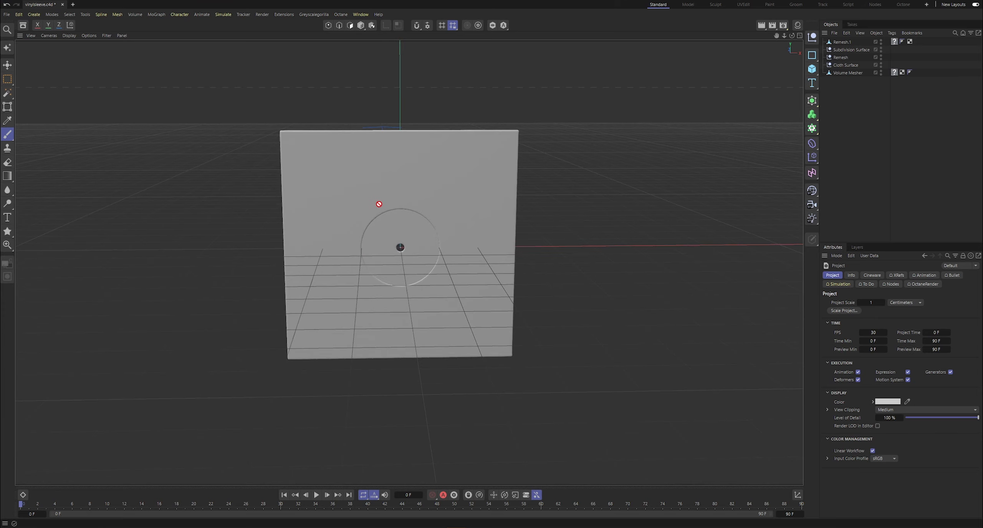
scroll(401, 206, up, 2)
scroll(426, 210, down, 1)
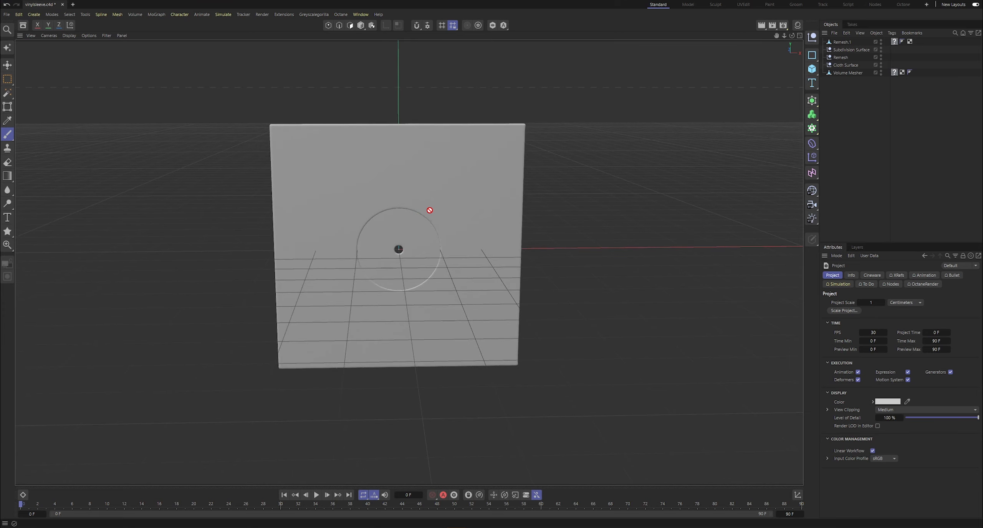
scroll(424, 217, up, 2)
scroll(426, 230, down, 2)
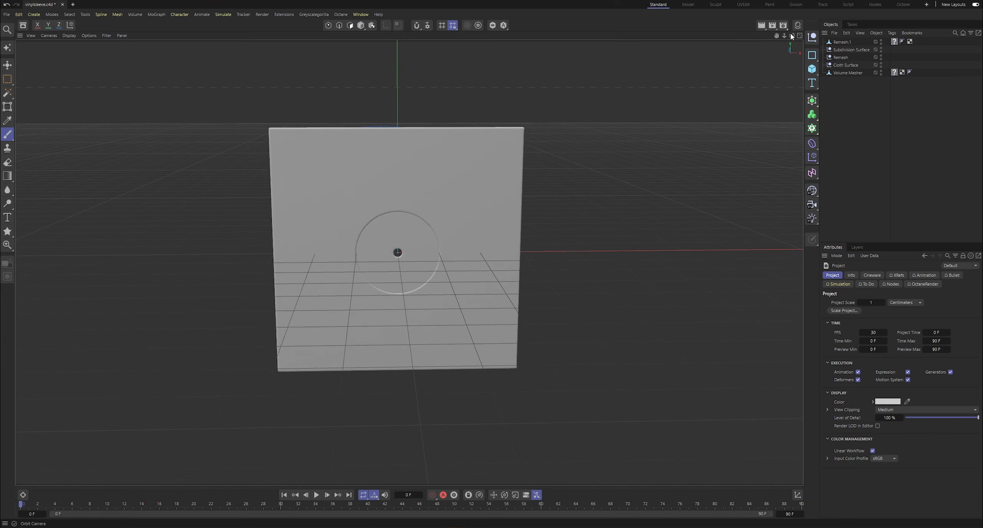
drag(791, 36, 622, 31)
drag(409, 262, 559, 330)
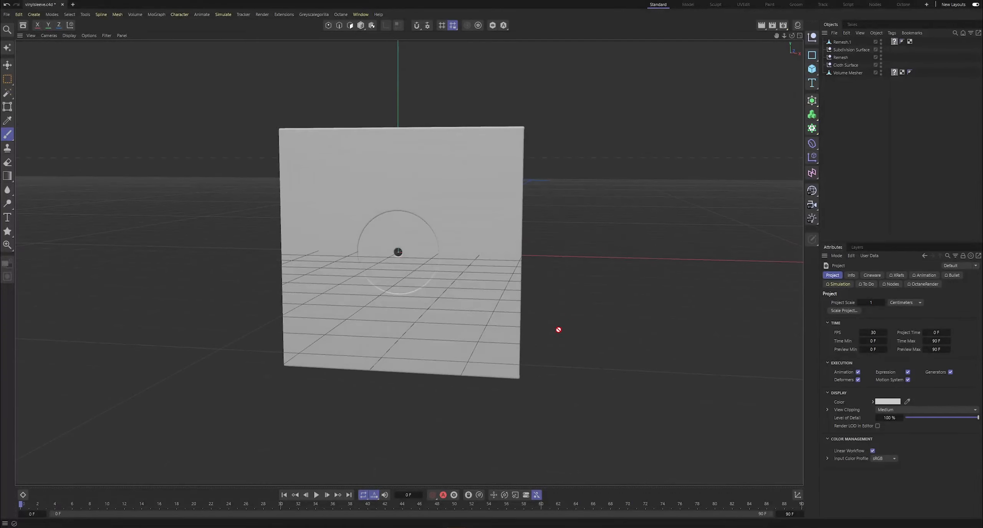
Switch to Photoshop and hide the guides in the vinyltex sleeve artwork
click(469, 526)
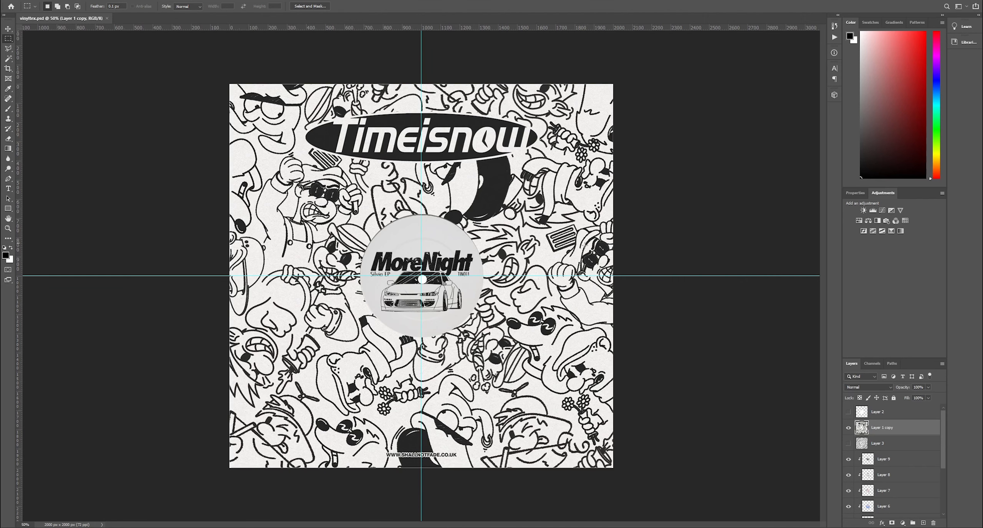
key(ctrl+semicolon)
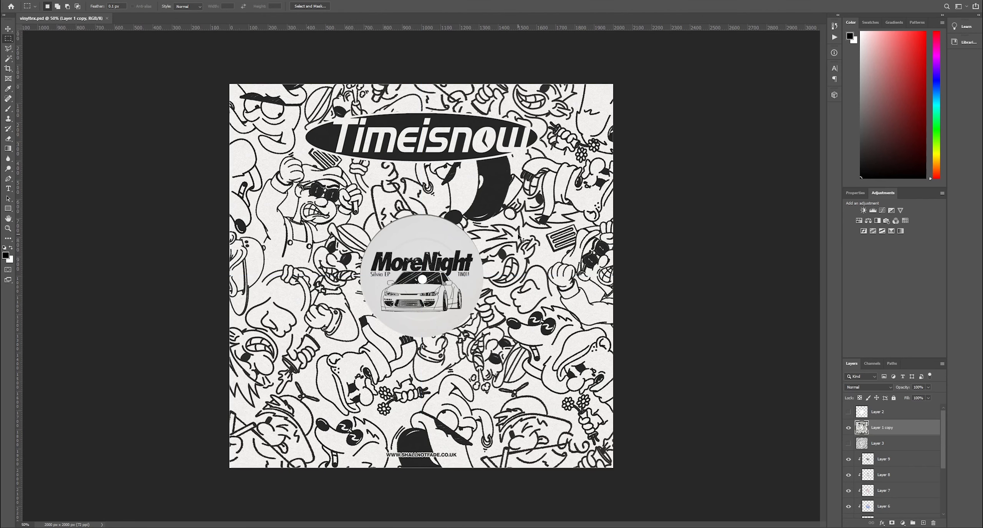
key(ctrl+minus)
key(ctrl+minus)
key(ctrl+plus)
key(ctrl+plus)
key(ctrl+plus)
key(ctrl+minus)
Apply the Add Noise filter to Layer 1 copy with 10.12% amount, Uniform distribution and Monochromatic enabled
click(8, 28)
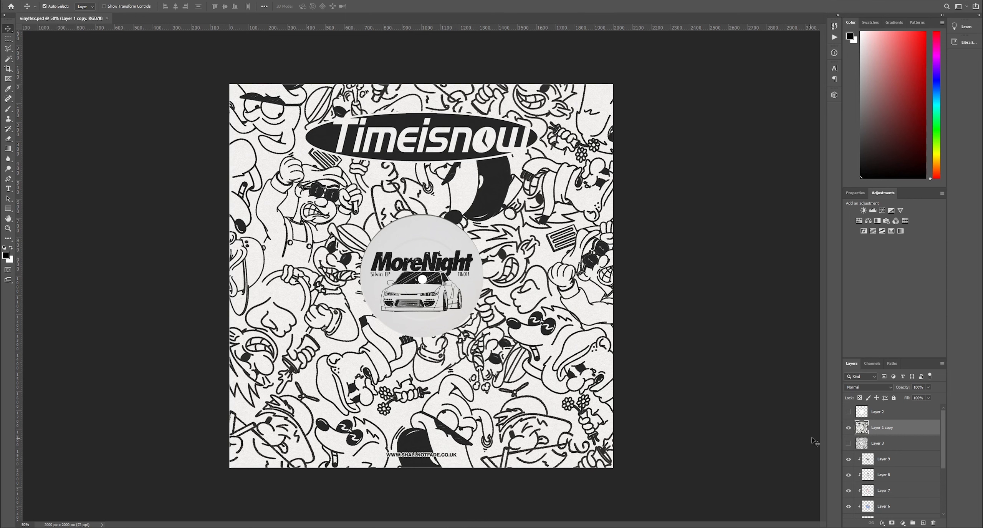
click(847, 427)
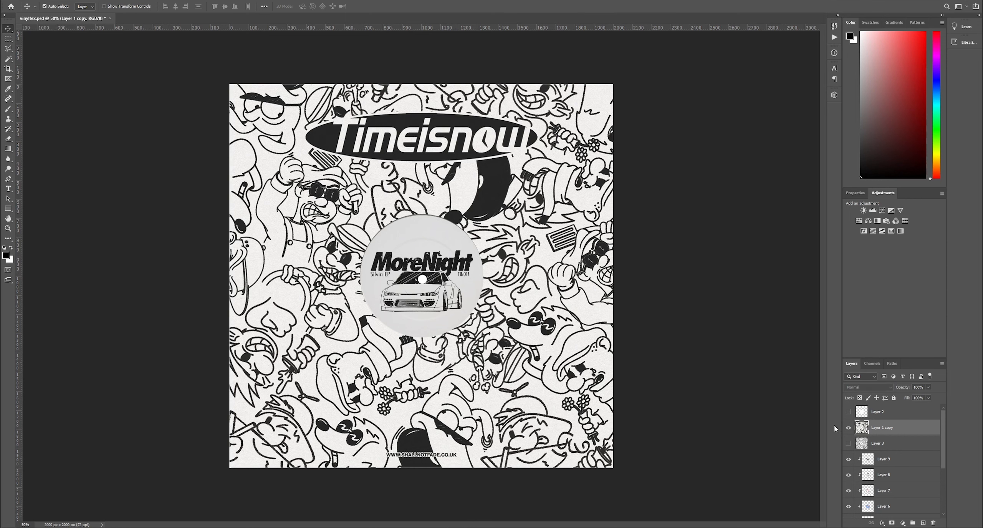
click(118, 0)
mouse_move(174, 103)
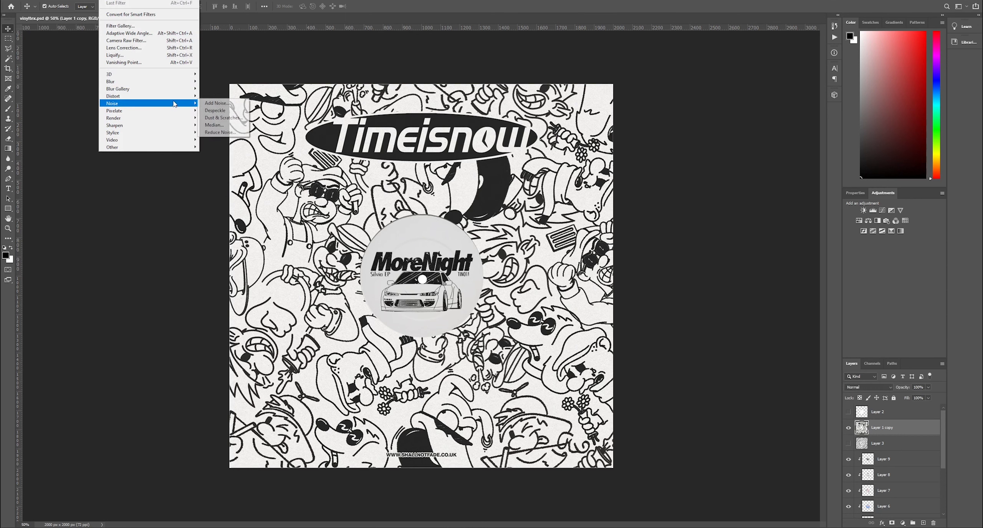
click(216, 103)
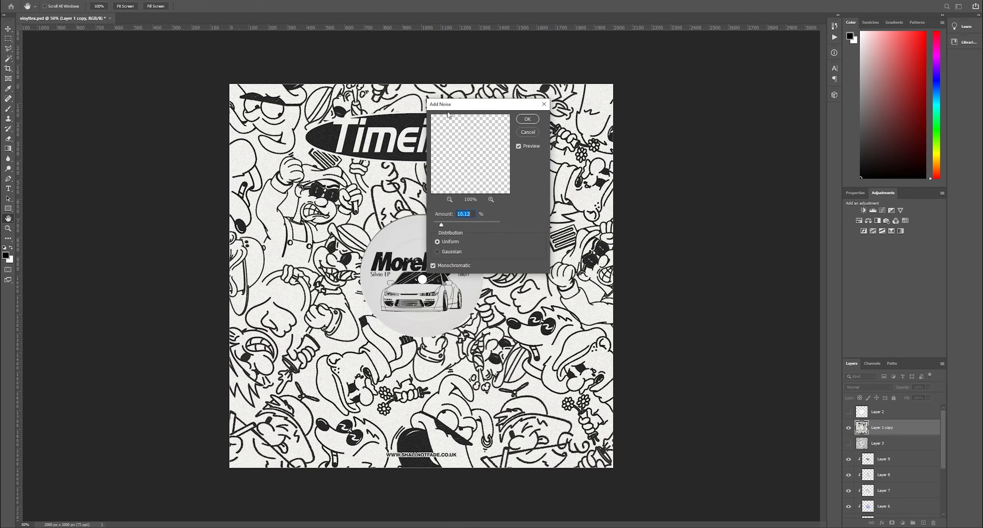
drag(448, 109, 602, 138)
click(677, 149)
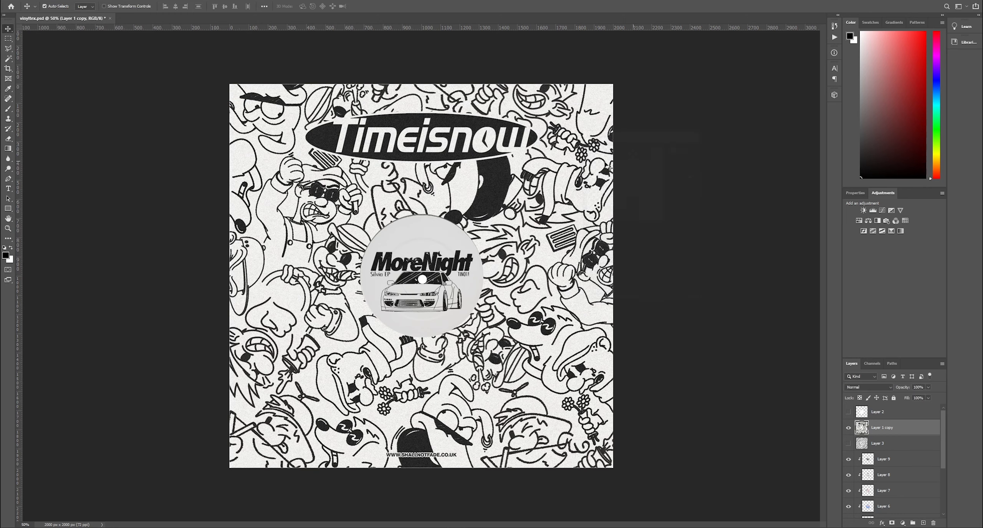
Check the noise on the sleeve artwork up close and hide Layer 1 copy to expose the record artwork
key(ctrl+plus)
key(ctrl+plus)
key(ctrl+minus)
key(ctrl+minus)
key(ctrl+minus)
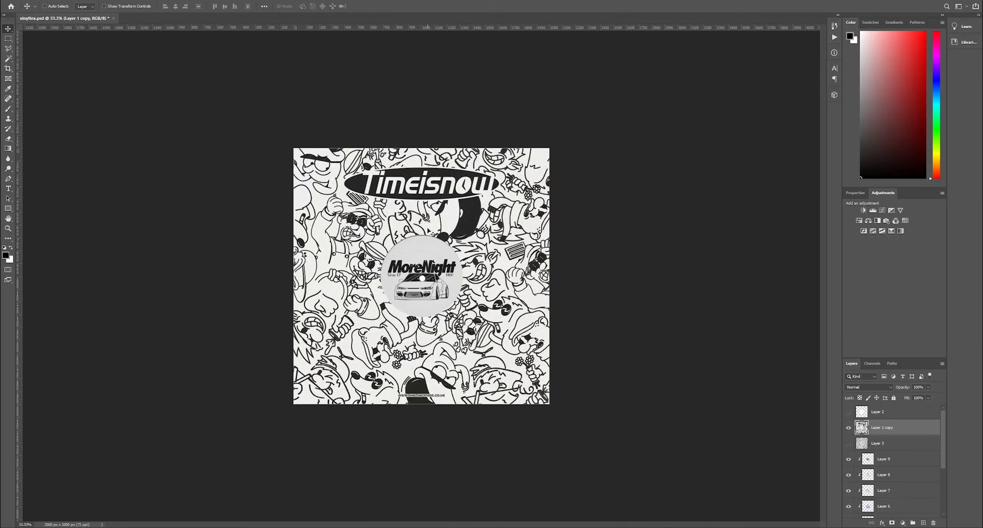
key(ctrl+plus)
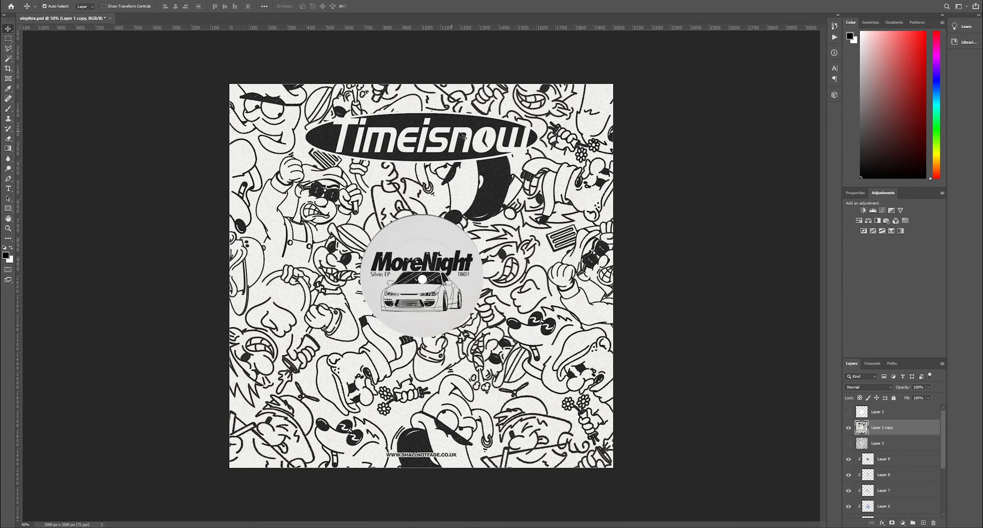
click(849, 429)
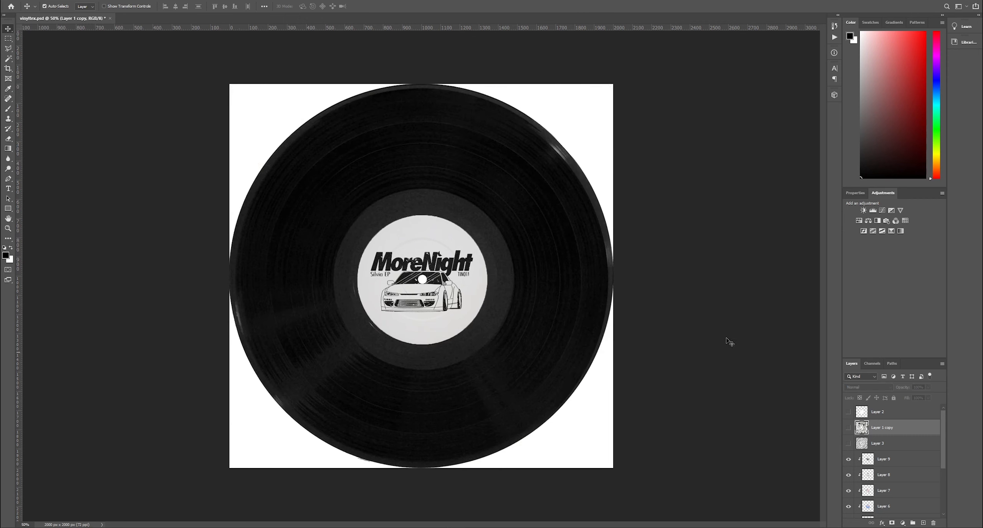
Examine the vinyl record texture and its MoreNight centre label at different magnifications
key(ctrl+plus)
key(ctrl+minus)
key(ctrl+plus)
key(ctrl+minus)
key(ctrl+plus)
key(ctrl+plus)
key(ctrl+minus)
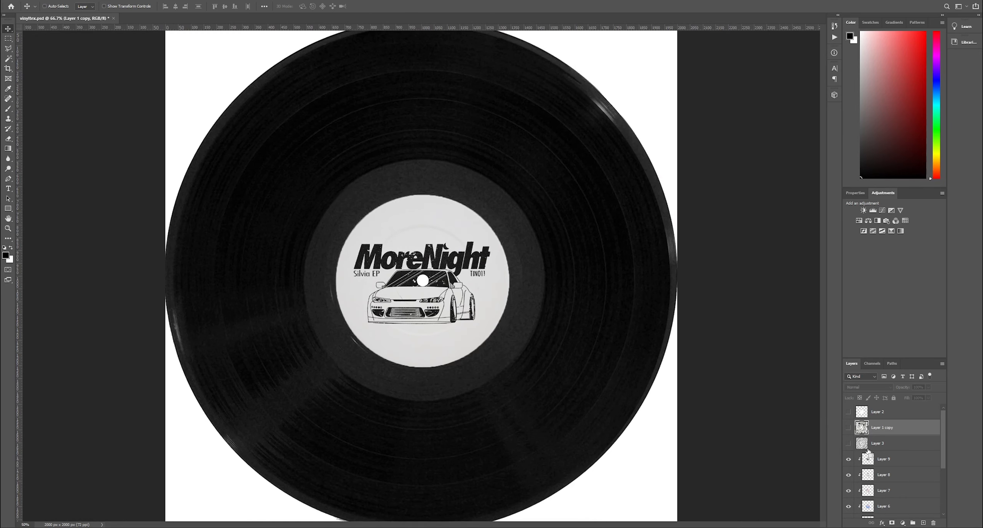
key(ctrl+minus)
Select Layer 5, hide Layers 4, 6, 7 and 8, and toggle the visibility of Layer 9
scroll(853, 453, down, 3)
click(875, 454)
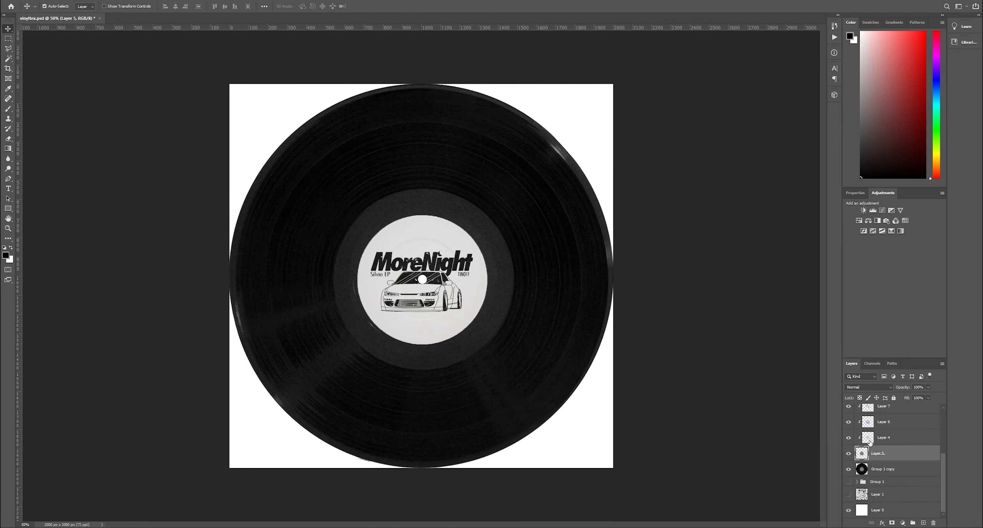
scroll(849, 430, up, 2)
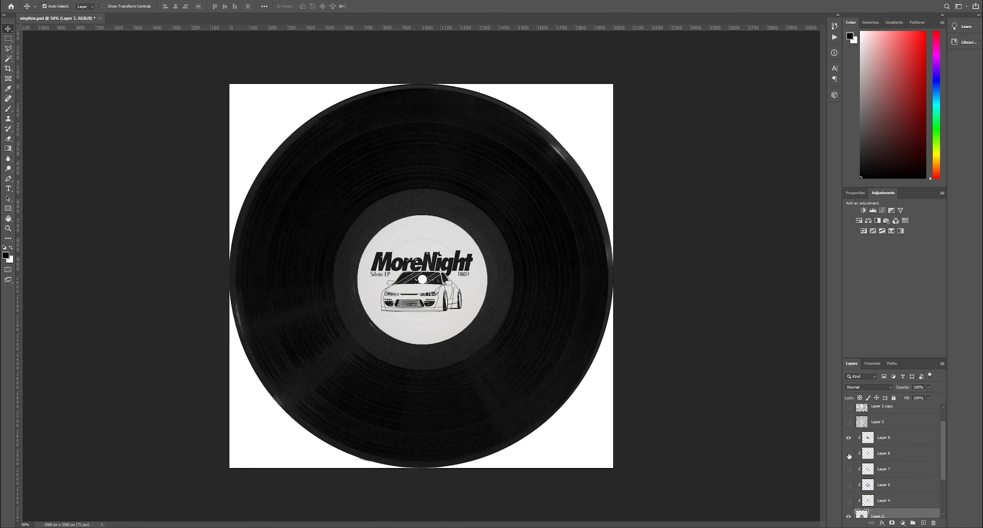
click(848, 437)
click(849, 437)
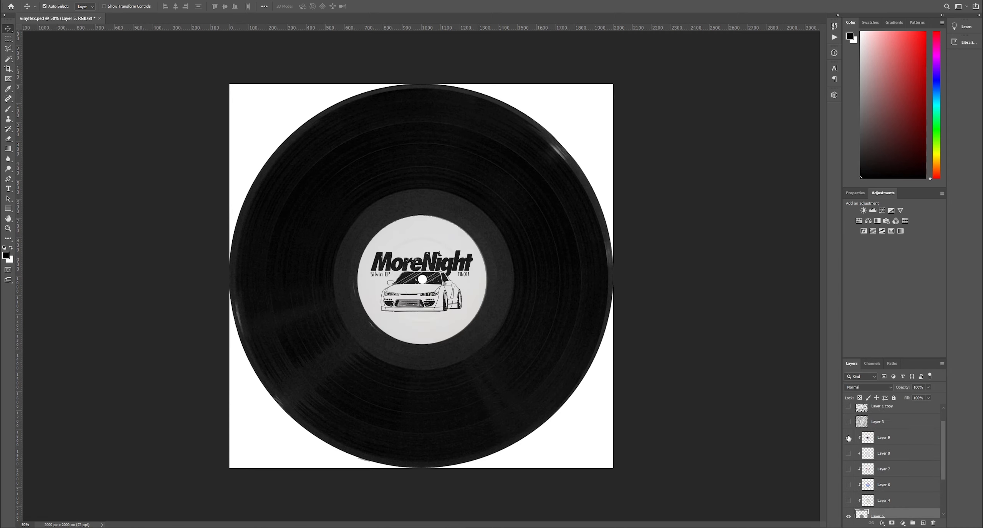
Make Layers 4, 6, 7, 8 and 9 visible again above Layer 5
click(848, 499)
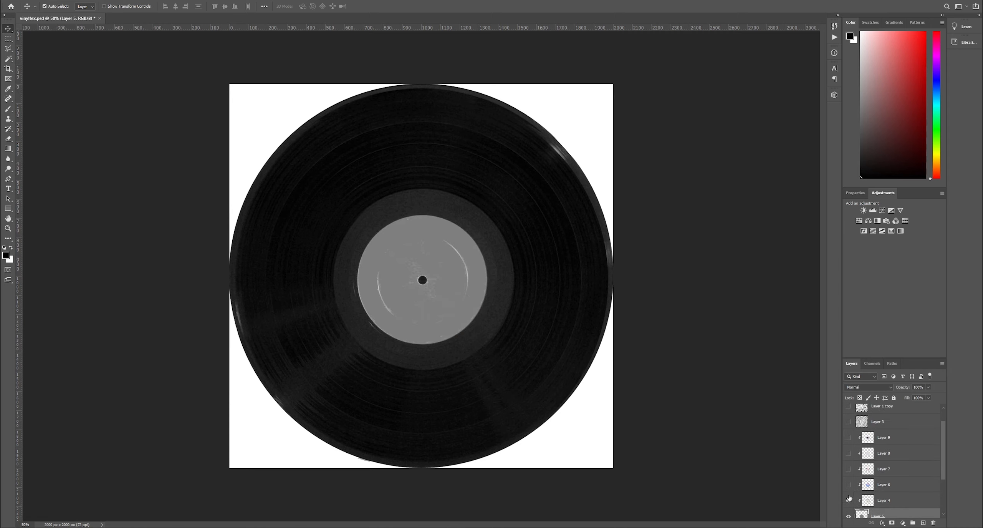
click(849, 485)
click(848, 469)
click(848, 453)
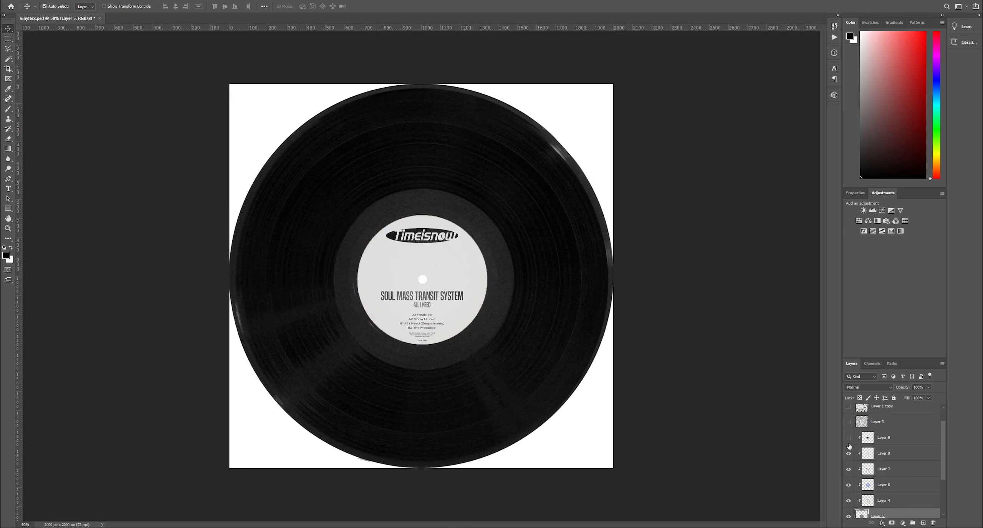
click(848, 437)
Compare the record's centre labels by hiding Layers 9, 8 and 7 in turn and showing them again
click(848, 438)
click(848, 453)
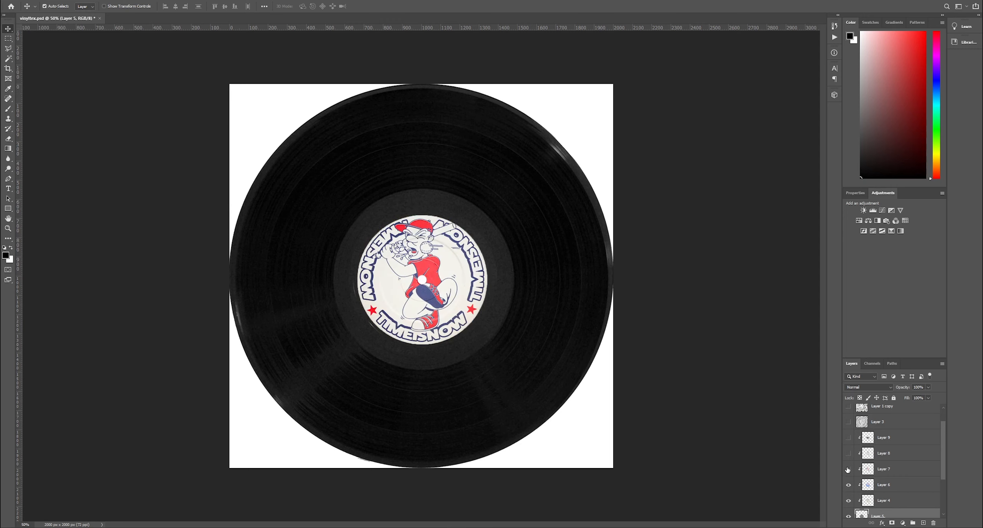
click(848, 468)
click(848, 469)
click(849, 453)
click(849, 437)
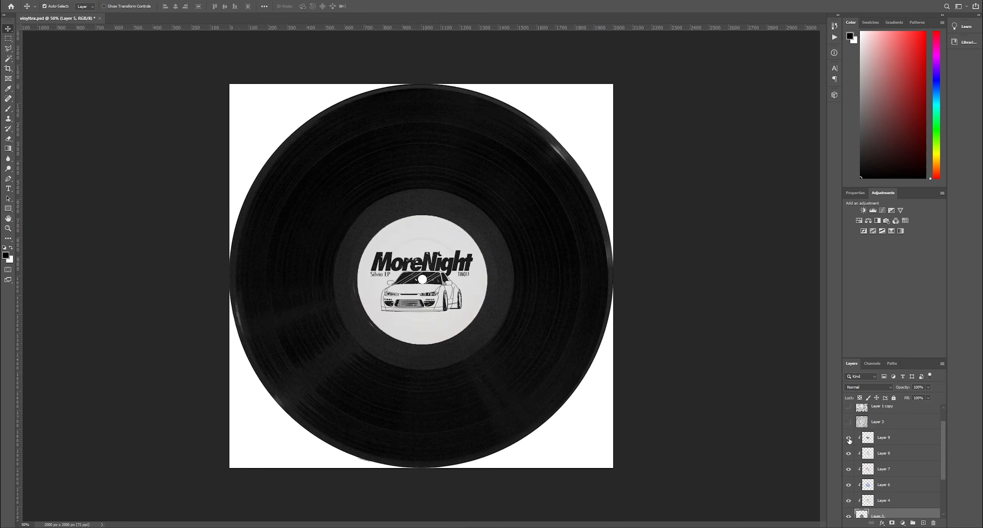
View the remaining centre label designs down to Layer 4, and restore the visibility of all the label layers
click(849, 437)
click(848, 453)
click(848, 469)
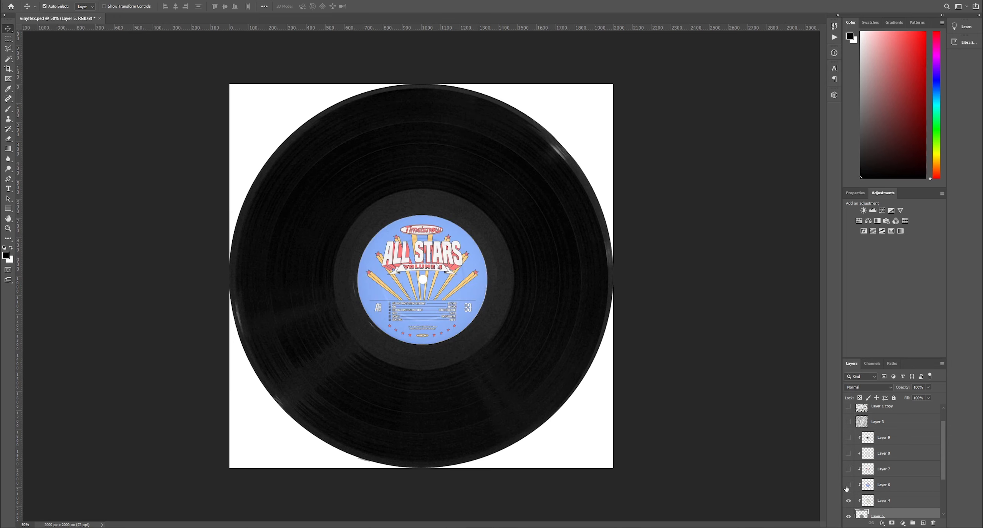
click(848, 500)
click(848, 500)
click(848, 484)
click(849, 455)
click(848, 441)
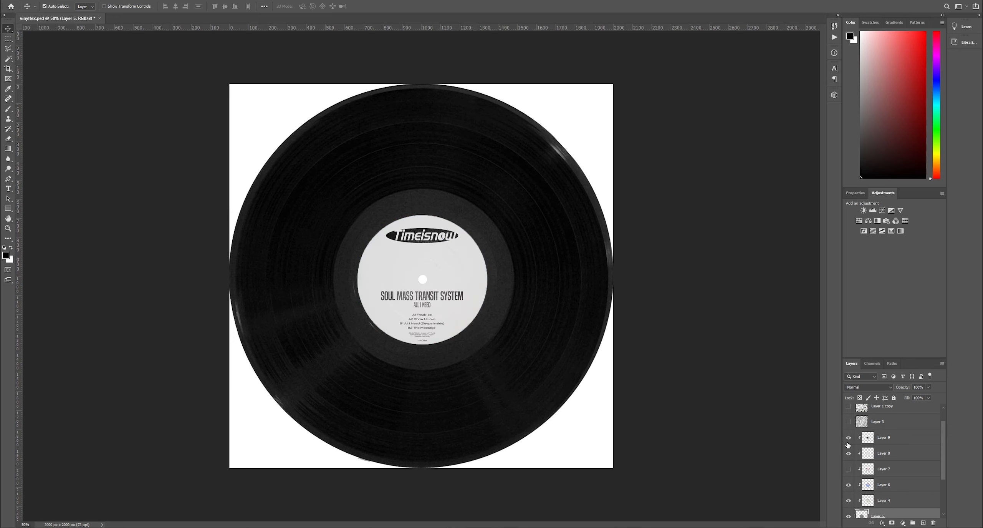
click(848, 469)
View the ring texture of Layer 3, hide it again and examine the MoreNight centre label up close
scroll(871, 461, up, 1)
click(848, 438)
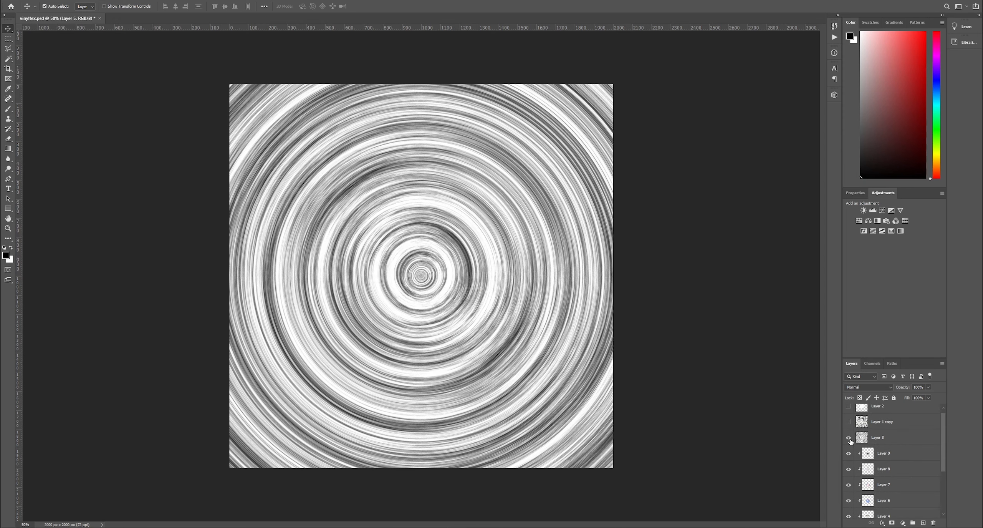
click(848, 438)
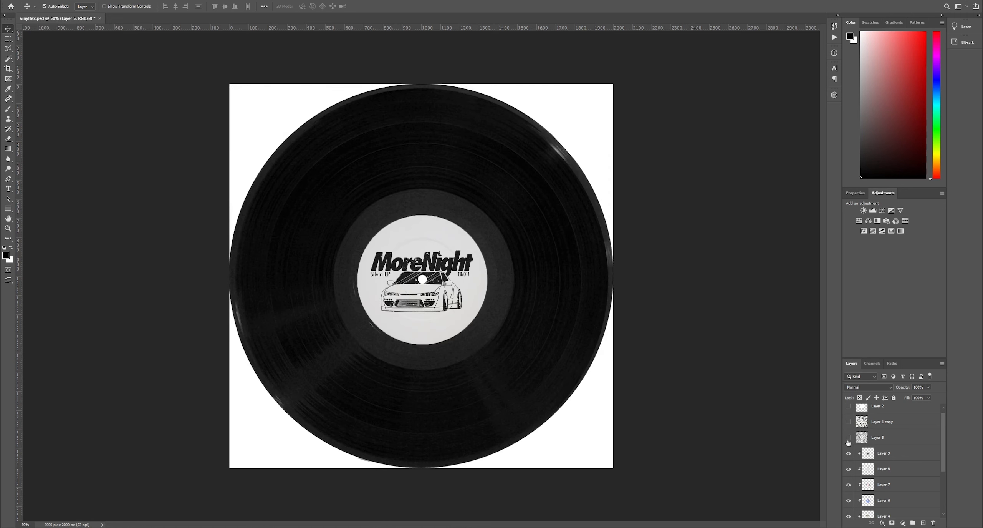
key(ctrl+plus)
key(ctrl+plus)
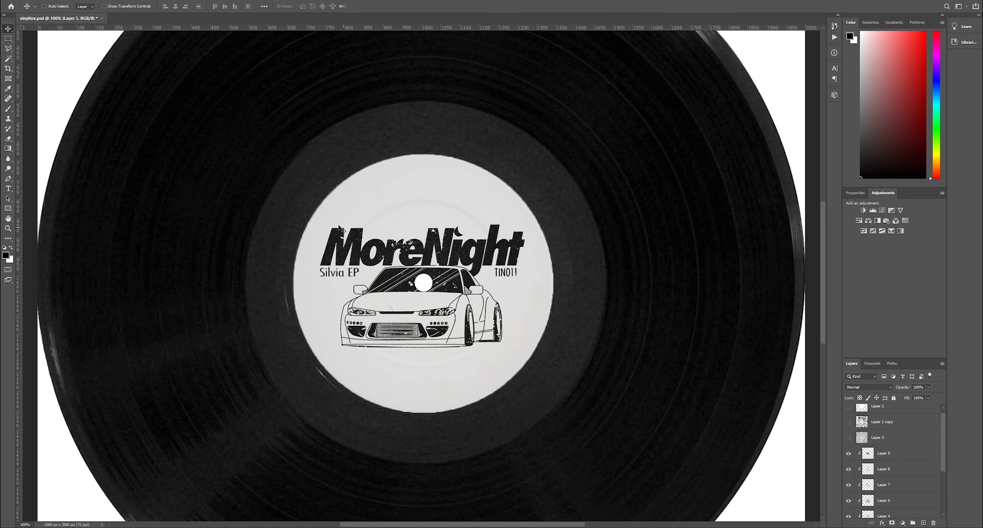
key(ctrl+minus)
key(ctrl+minus)
Hide Group 1 and show Layer 3, Layer 1 copy and Layer 2 to display the complete sleeve artwork
scroll(873, 443, down, 3)
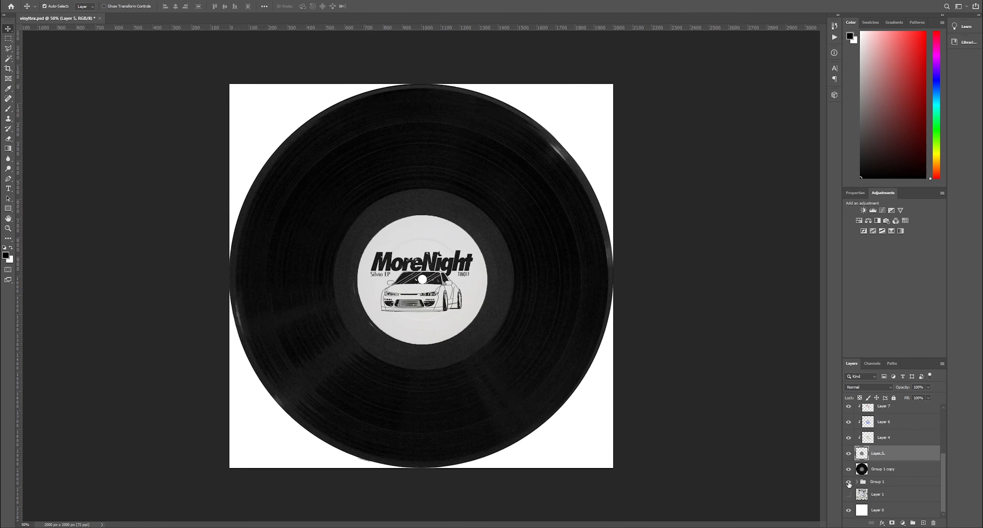
scroll(853, 469, up, 3)
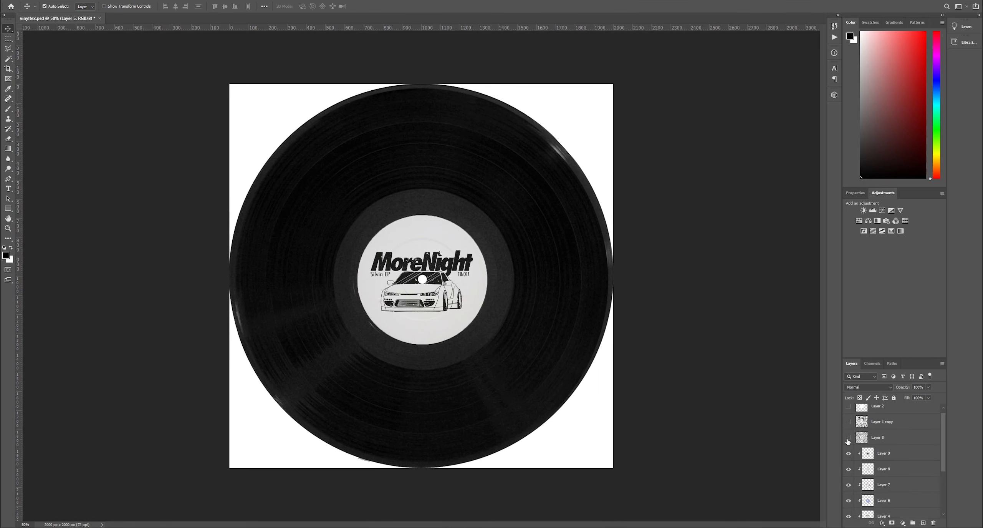
click(848, 438)
click(848, 421)
scroll(850, 436, up, 1)
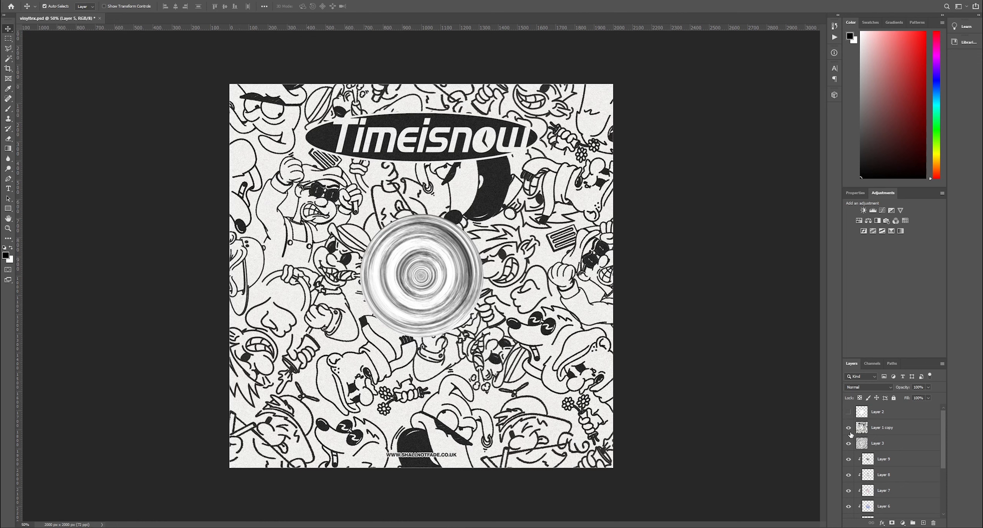
click(849, 411)
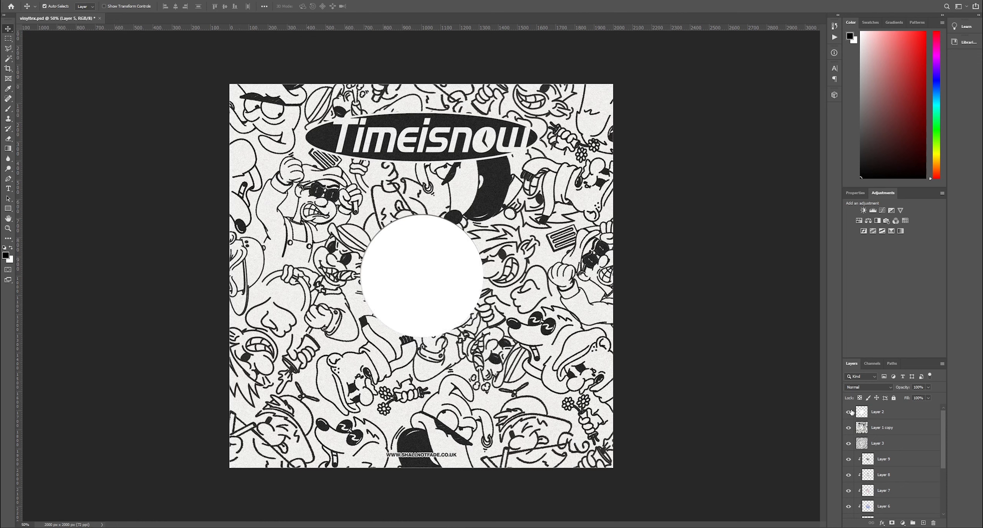
key(ctrl+minus)
key(ctrl+minus)
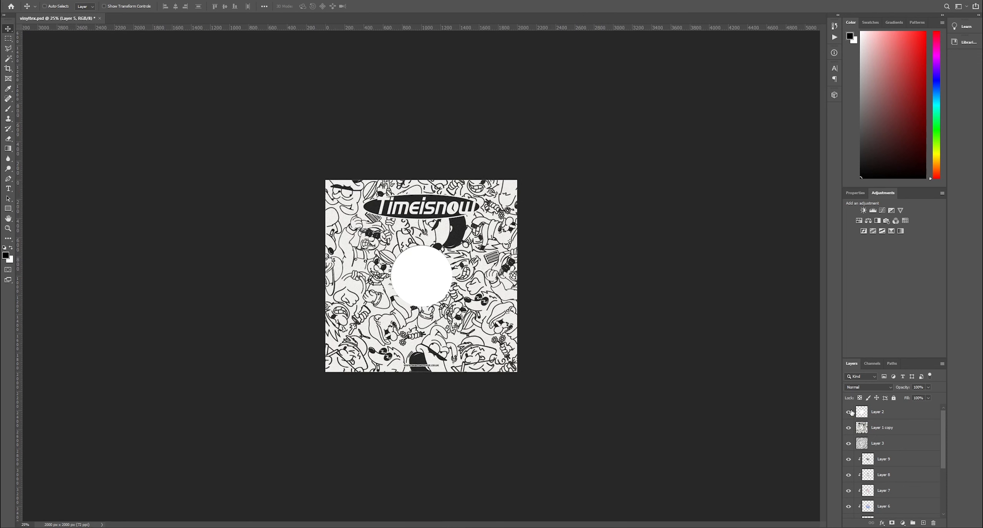
key(ctrl+plus)
key(ctrl+plus)
key(ctrl+plus)
key(ctrl+minus)
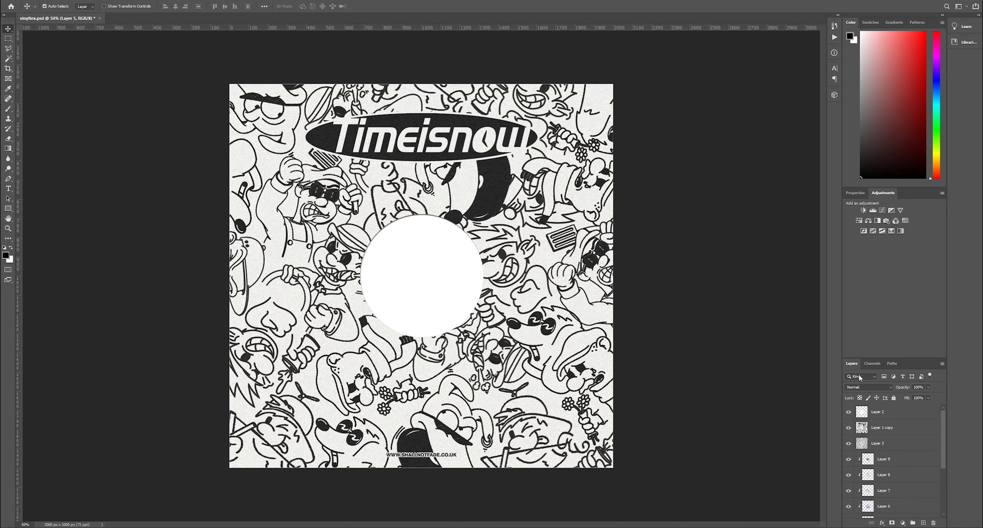
Start a quick PNG export and create and open a new folder named exports inside snf vinyl covers
click(17, 1)
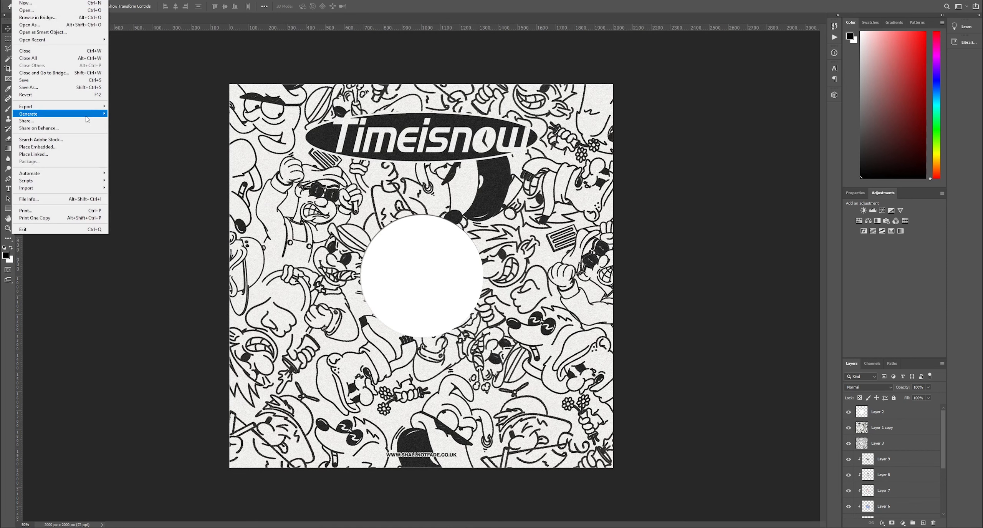
mouse_move(85, 106)
click(120, 108)
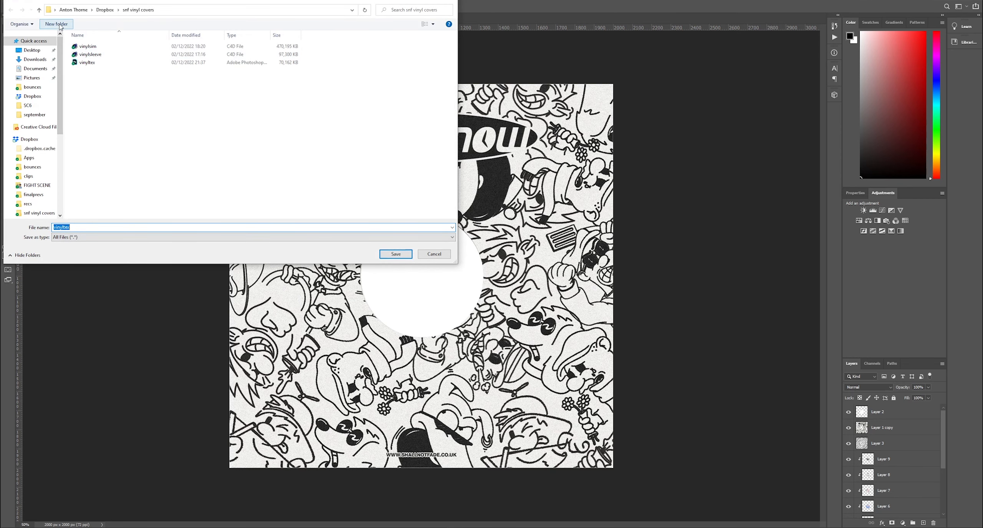
click(56, 24)
text(expo)
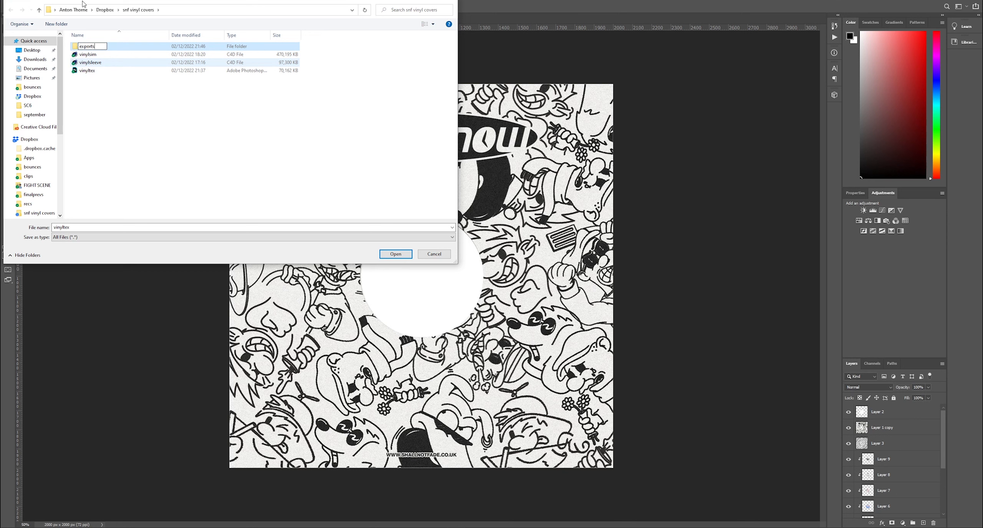
text(rts)
key(Return)
double_click(88, 48)
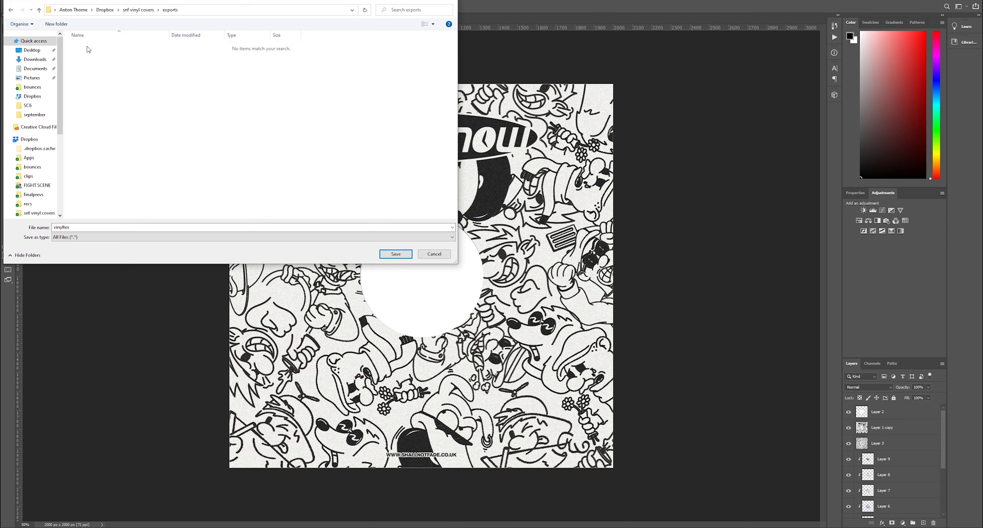
Save the exported sleeve artwork under the file name sleeve in the exports folder
double_click(88, 225)
text(sleeve)
key(Return)
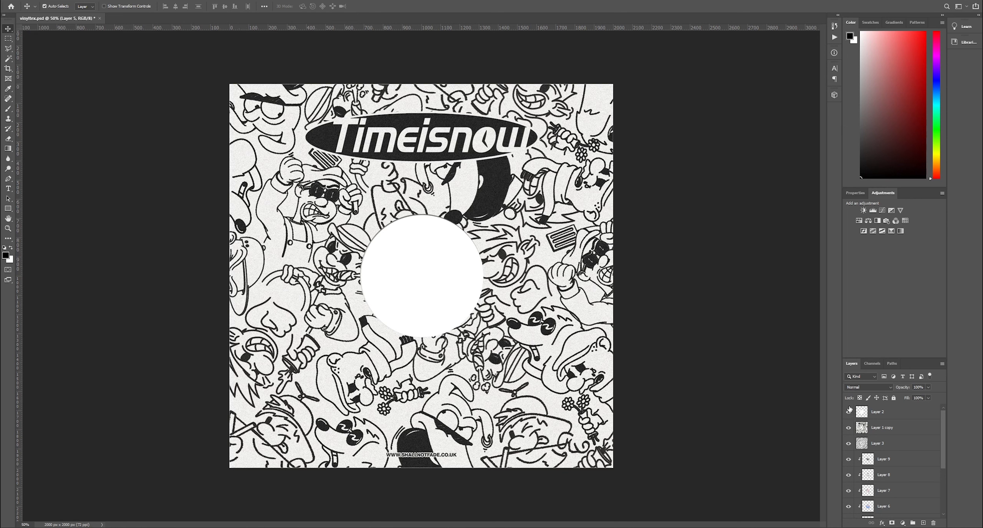
Hide Layer 1 copy and keep Layer 2's white centre circle visible over the ring texture of Layer 3
click(849, 427)
click(848, 411)
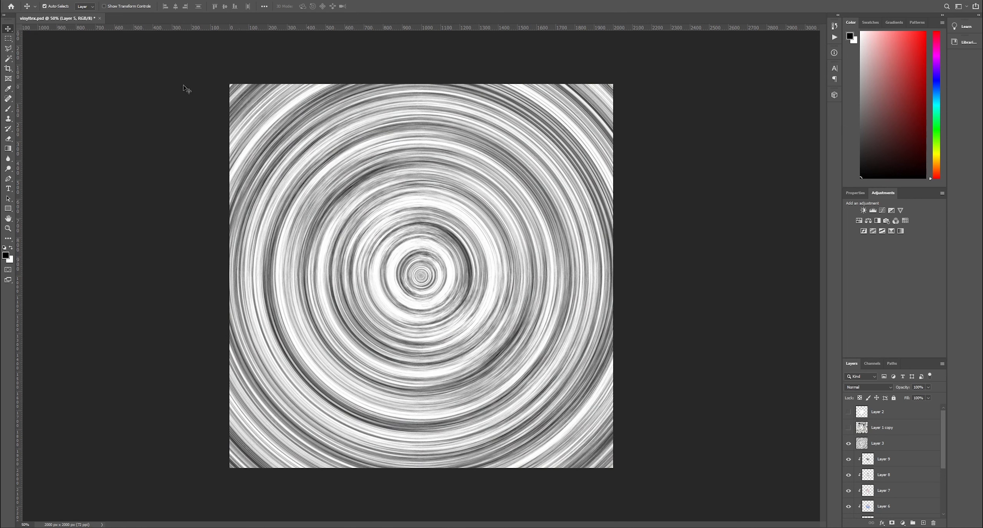
click(16, 1)
mouse_move(81, 108)
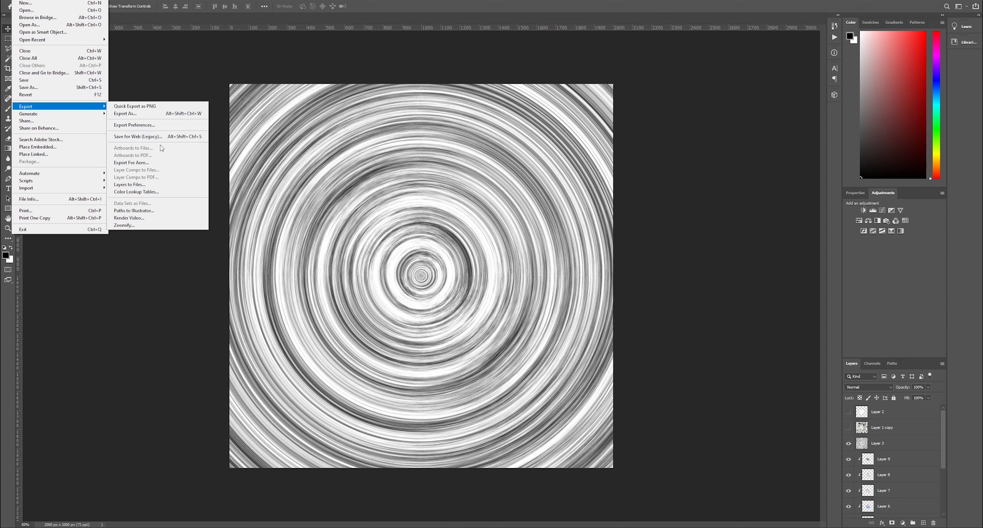
click(848, 430)
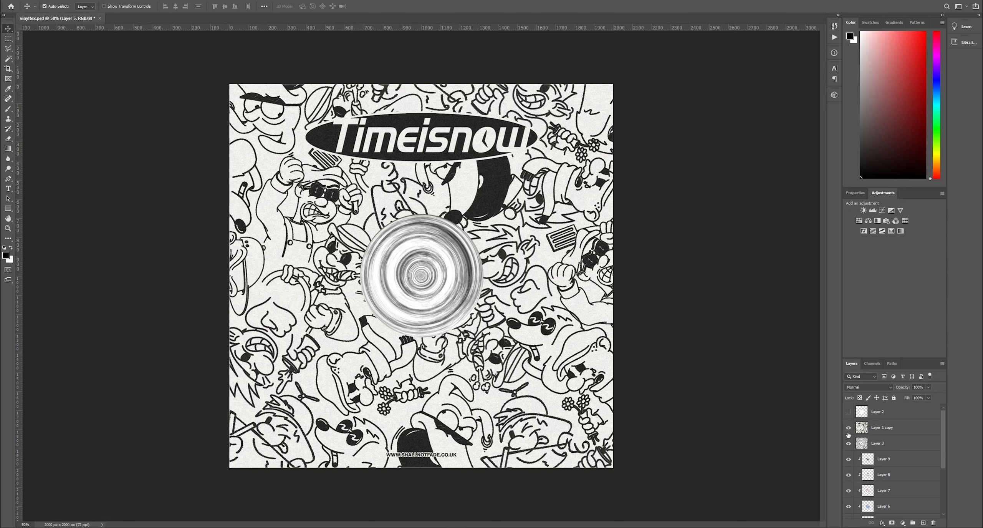
click(849, 427)
click(849, 412)
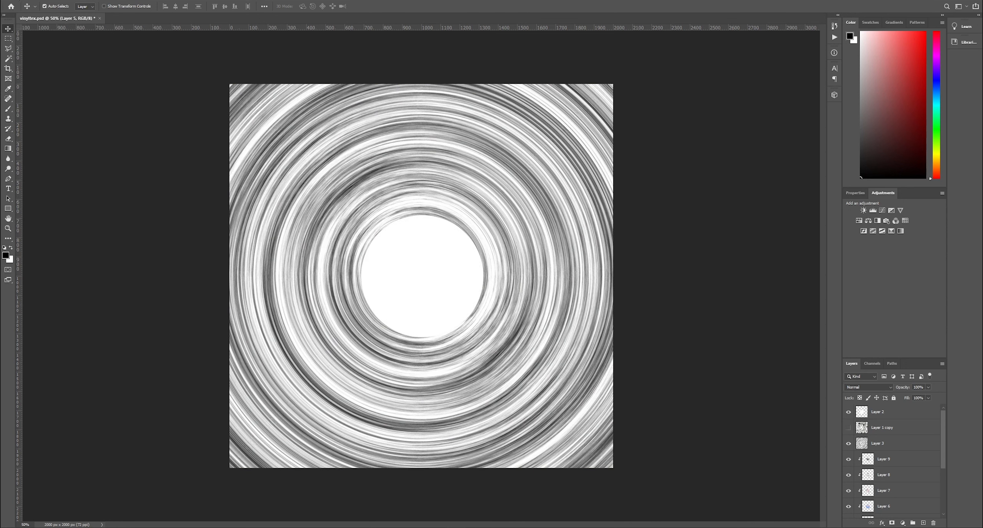
Quick-export the ring texture as a PNG named bump in the exports folder
click(16, 0)
mouse_move(81, 114)
click(115, 104)
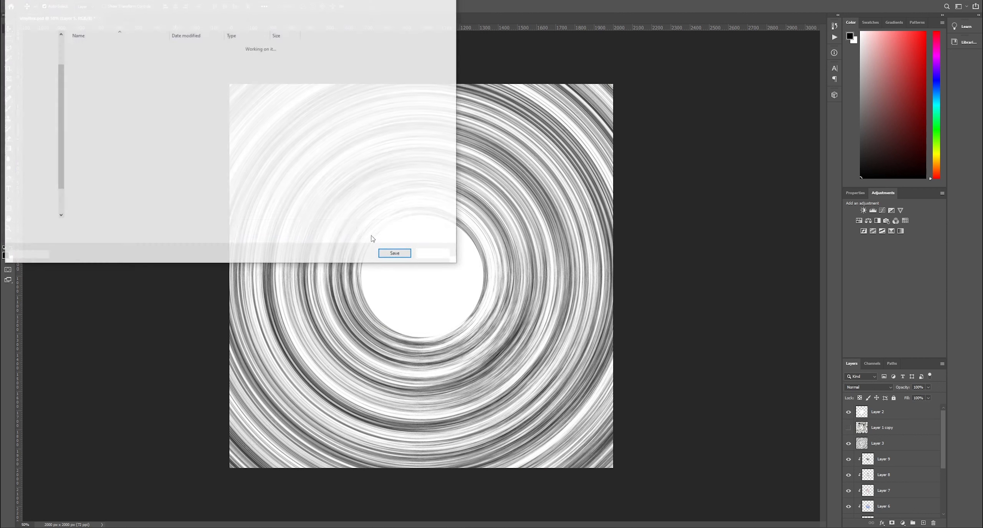
text(bump)
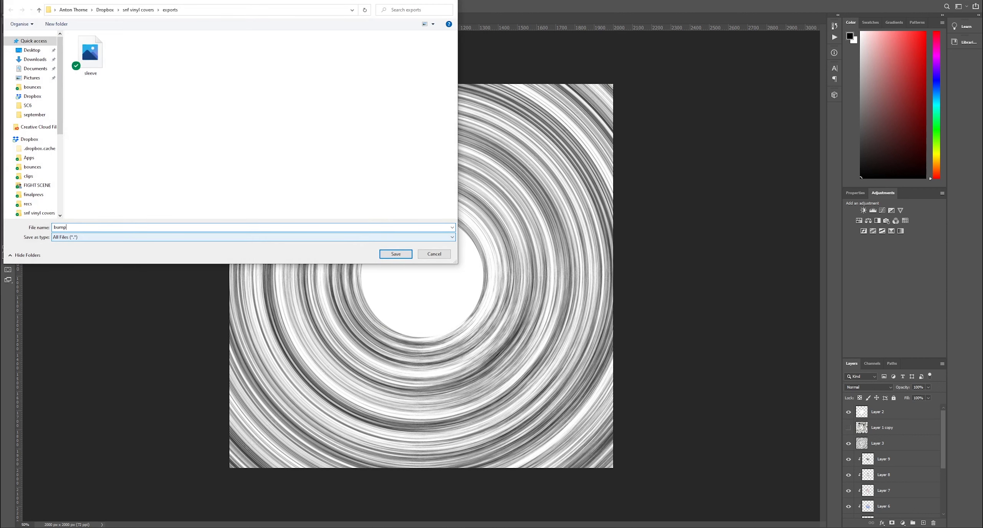
key(Return)
Hide Layers 2 and 3 and quick-export the record with the MoreNight label as a PNG named 1
click(849, 411)
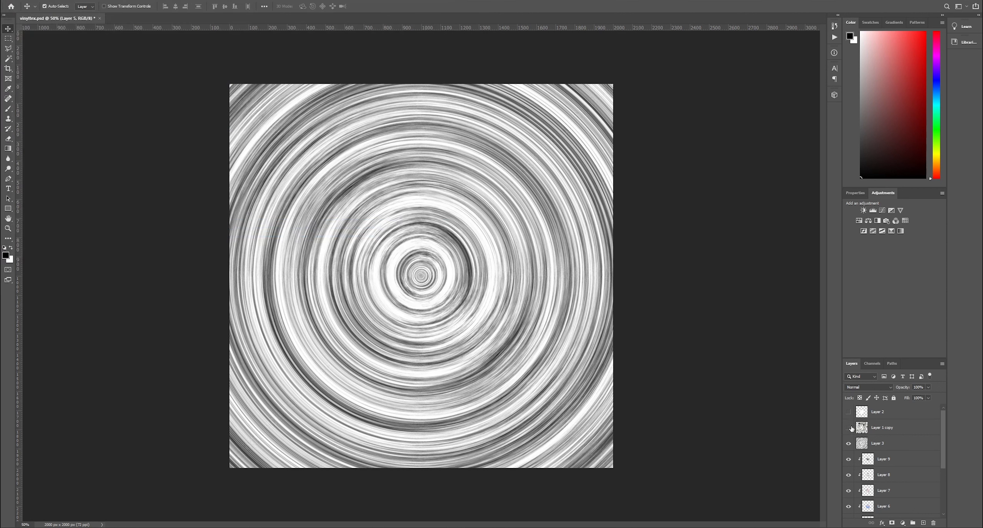
click(848, 443)
scroll(854, 434, down, 1)
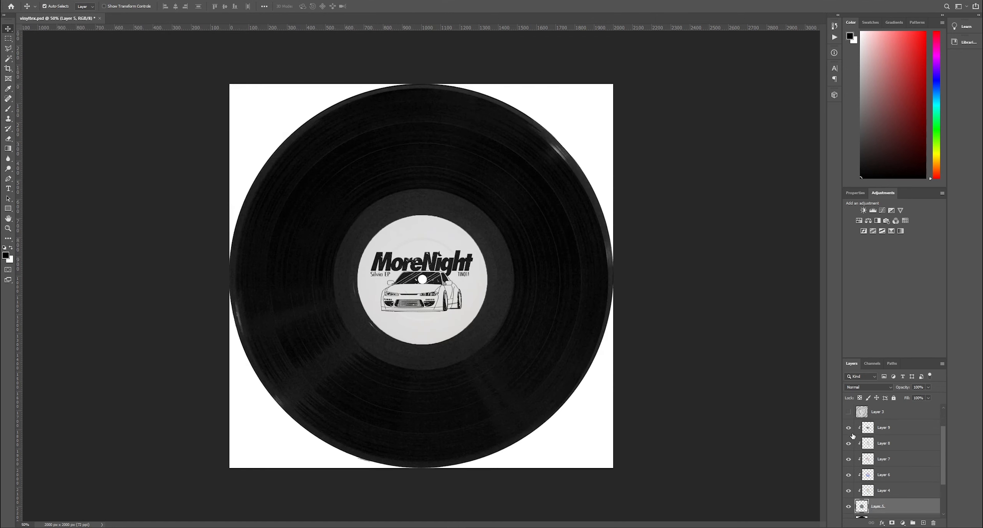
scroll(853, 436, down, 2)
click(17, 1)
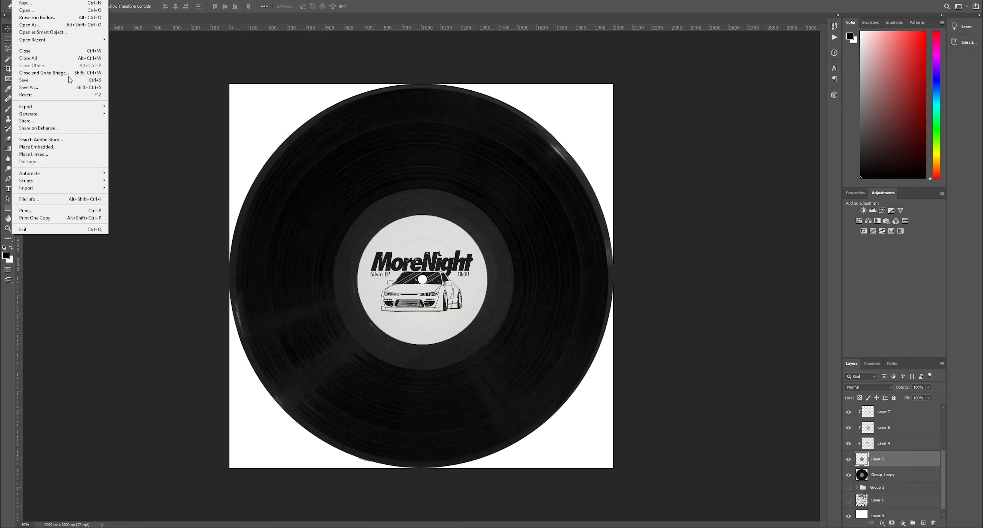
mouse_move(89, 109)
click(131, 107)
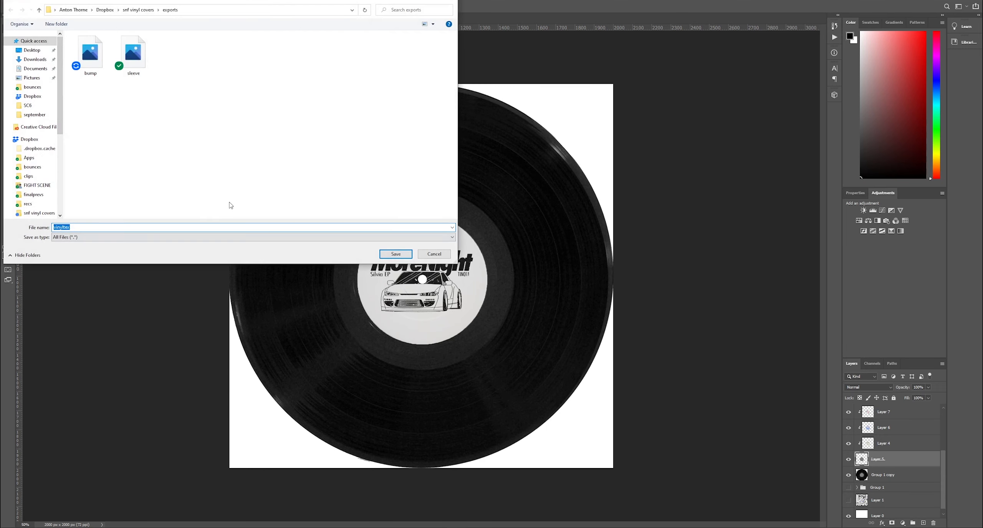
key(Return)
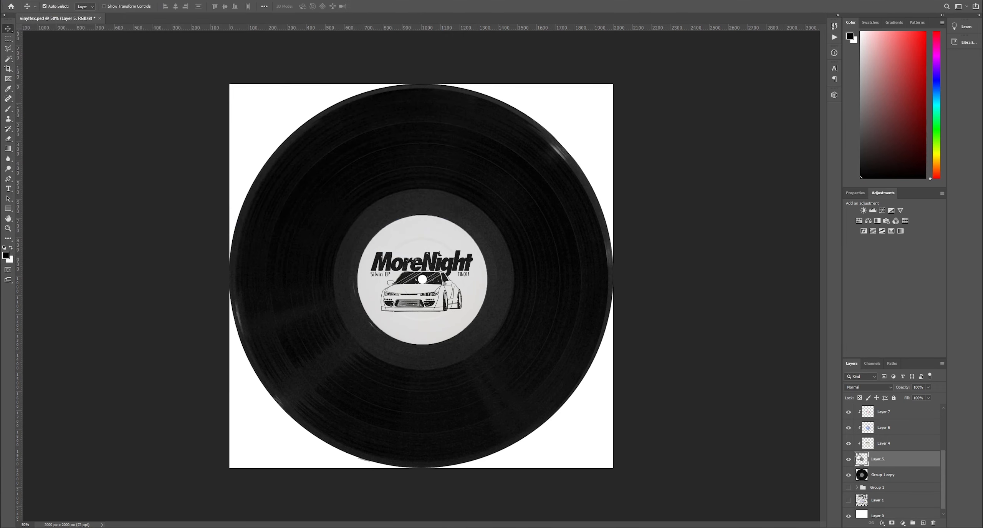
Hide Layer 9 and quick-export the record with the Soul Mass Transit System label as a PNG named 2
scroll(860, 453, up, 3)
click(18, 1)
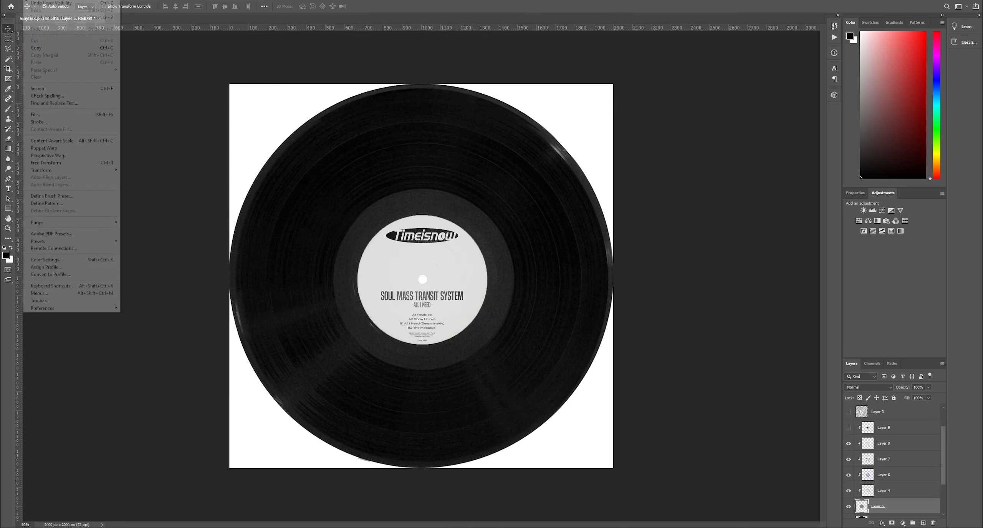
click(219, 178)
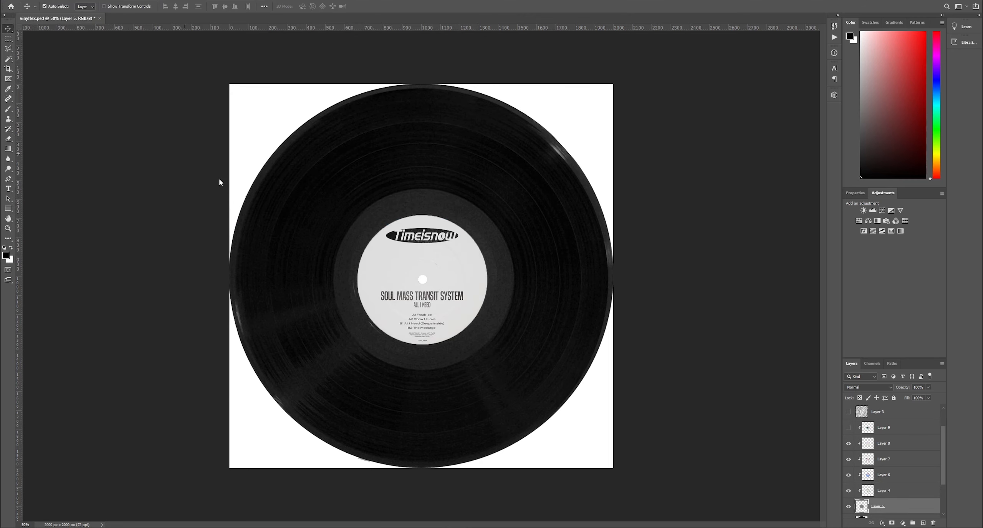
text(2)
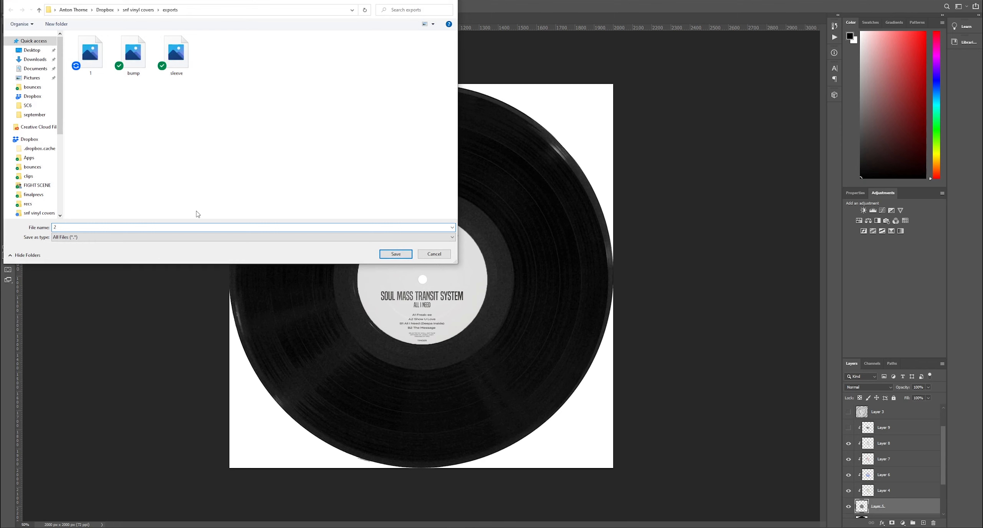
key(Return)
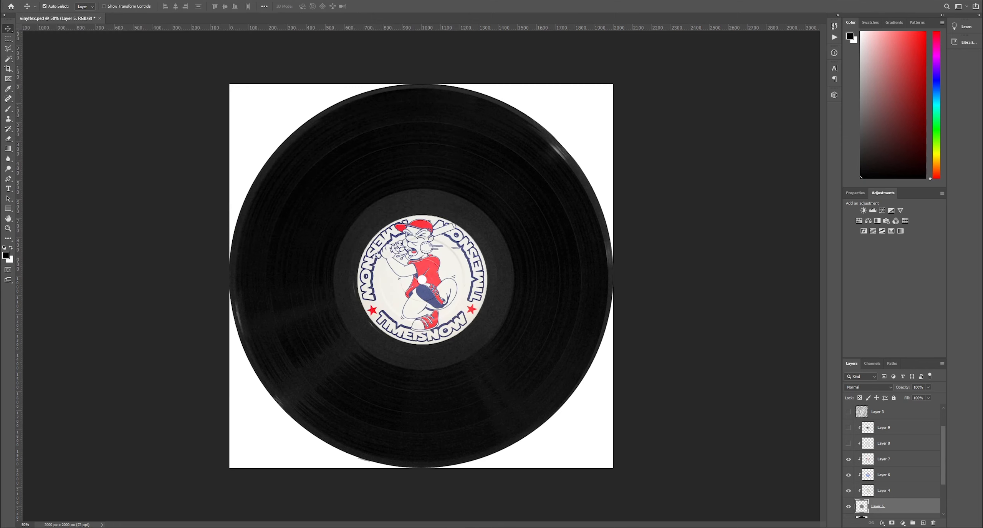
Quick-export the record with the red and blue baseball-character Timeisnow label as a PNG named 3
click(18, 1)
click(123, 106)
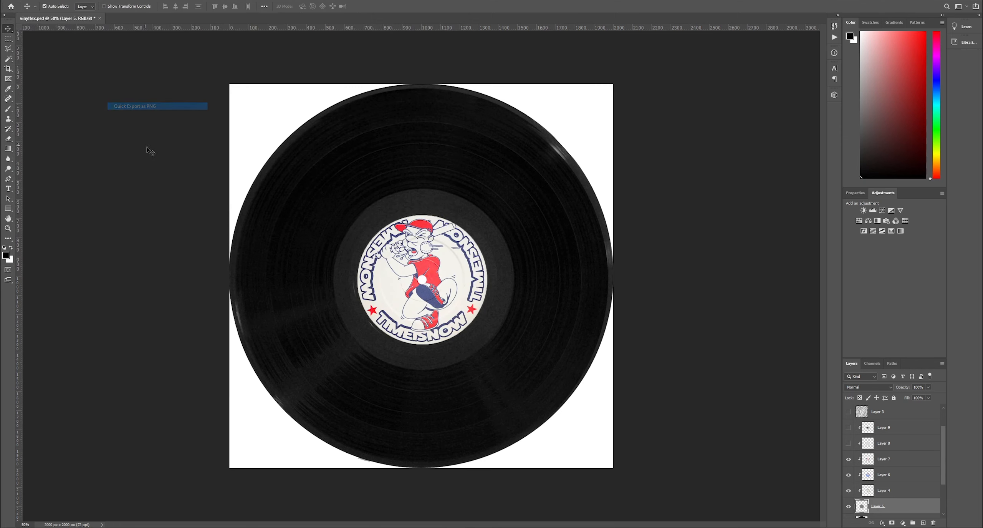
text(3)
key(Return)
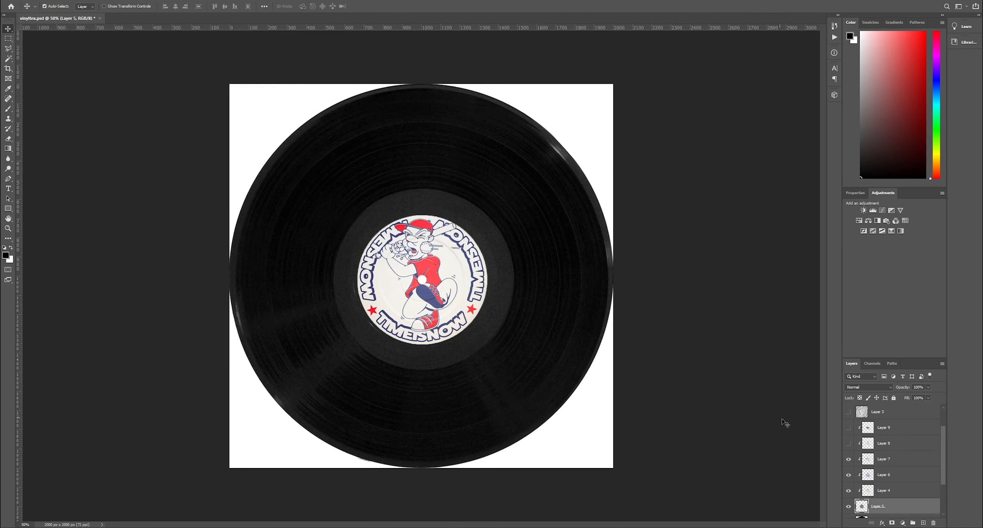
Hide Layer 7 and quick-export the record with the blue All Stars Volume 4 label as a PNG named 4
click(18, 1)
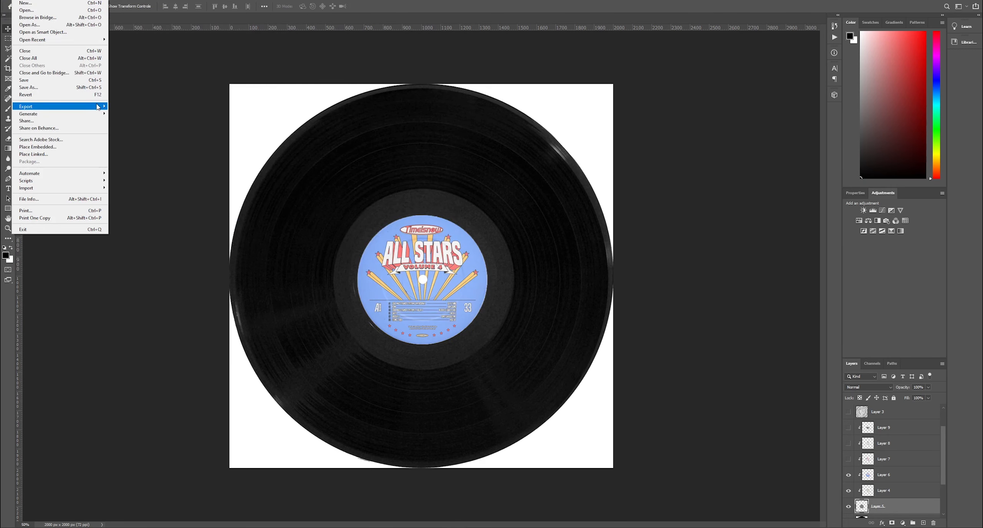
click(119, 109)
text(4)
key(Return)
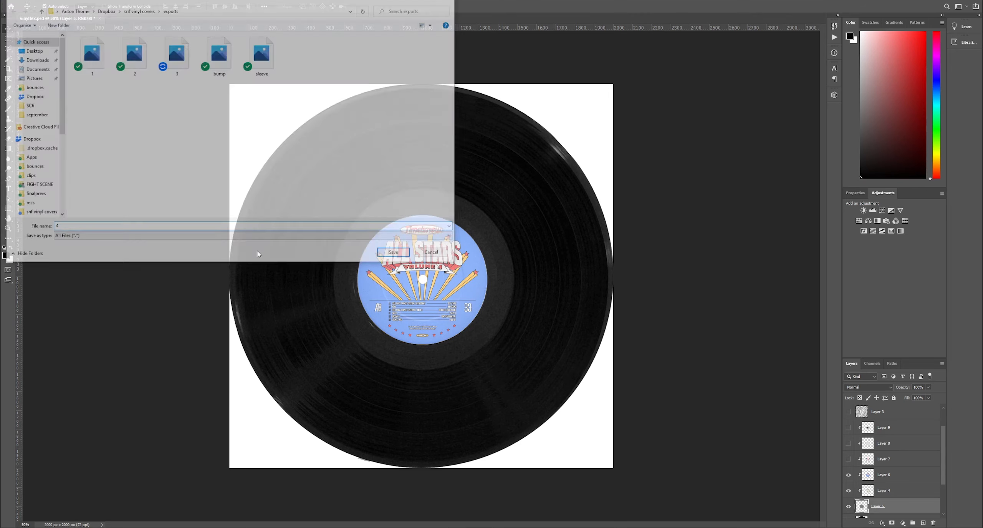
Hide Layer 6 and quick-export the record with the cream Shall Not Fade label as a PNG in the exports folder
click(849, 475)
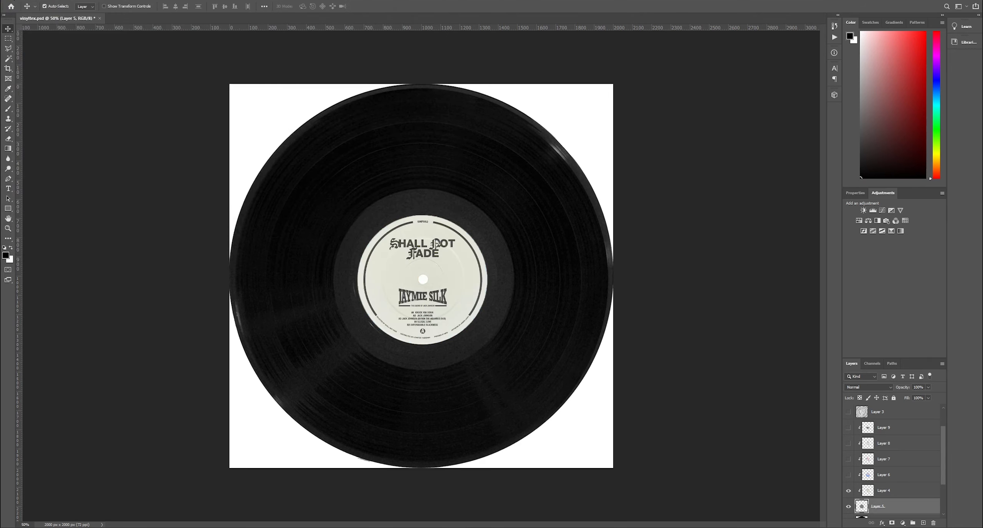
click(18, 1)
mouse_move(83, 110)
click(119, 108)
key(Return)
Show the sleeve artwork on Layer 1 copy and examine how the Shall Not Fade label looks through its centre hole
scroll(862, 472, up, 2)
click(848, 427)
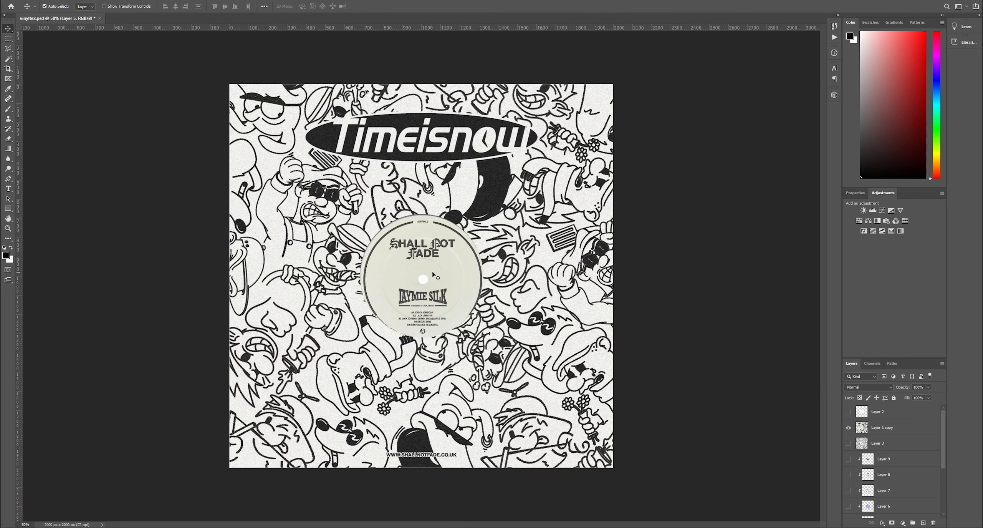
key(ctrl+1)
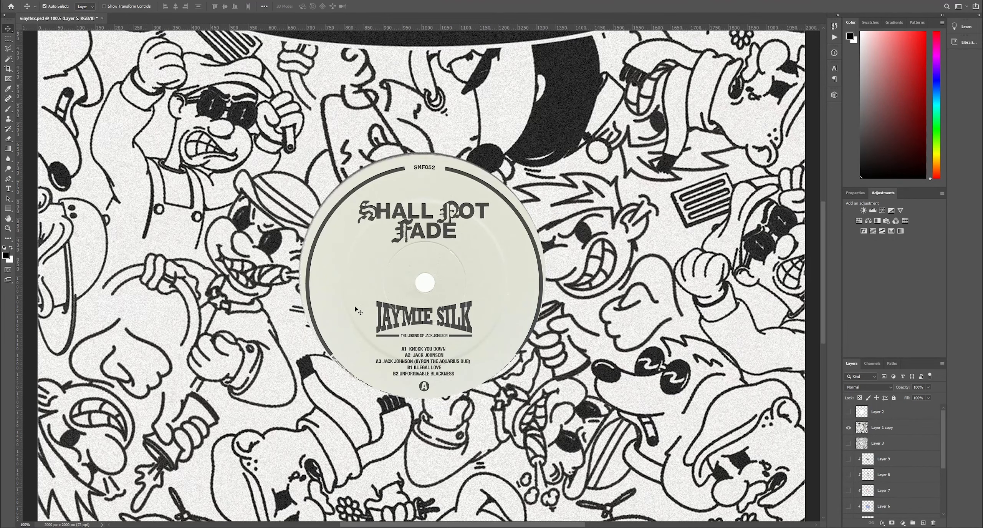
key(ctrl+minus)
key(ctrl+minus)
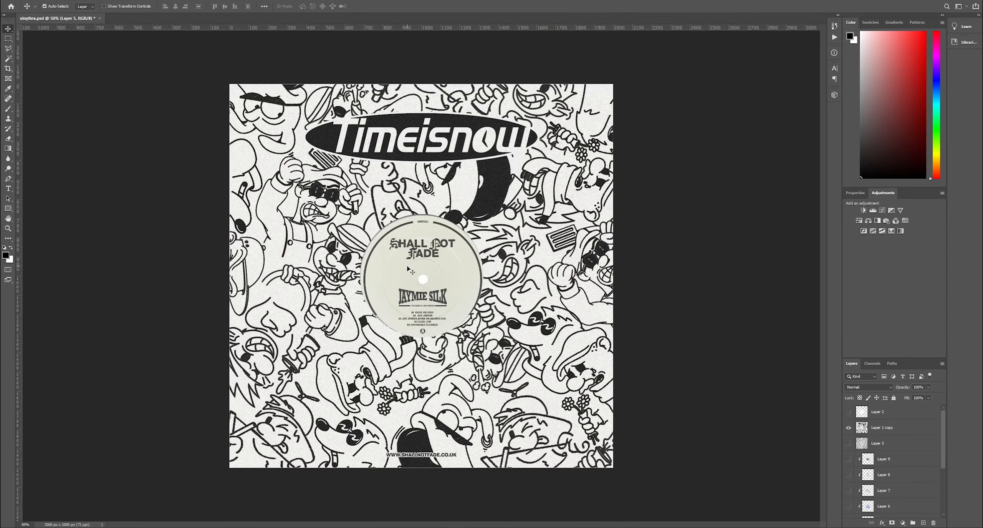
key(ctrl+plus)
key(ctrl+plus)
key(ctrl+minus)
key(ctrl+minus)
key(ctrl+plus)
key(ctrl+plus)
key(ctrl+minus)
key(ctrl+minus)
Show the labels on Layers 6 and 7, preview Layer 8, and examine how they look through the sleeve's hole
scroll(864, 464, down, 3)
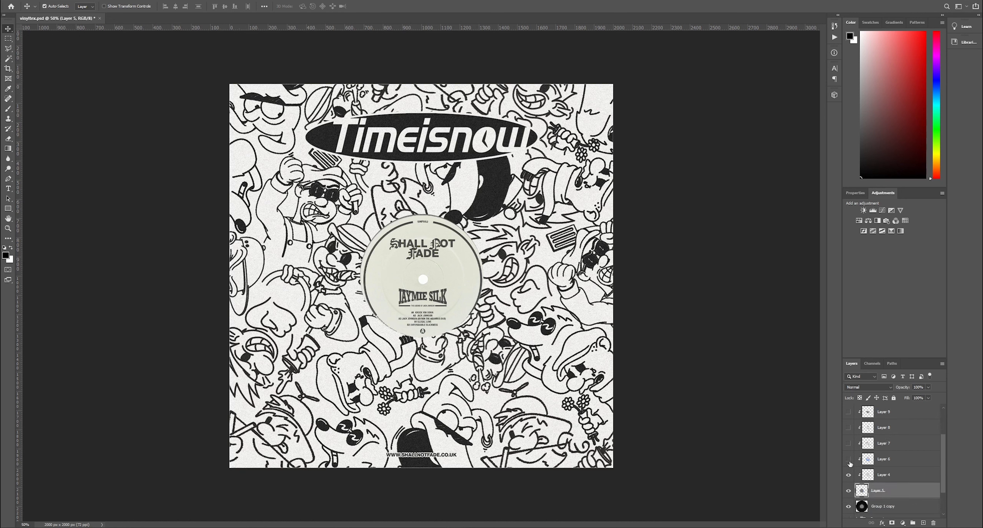
click(852, 463)
click(852, 448)
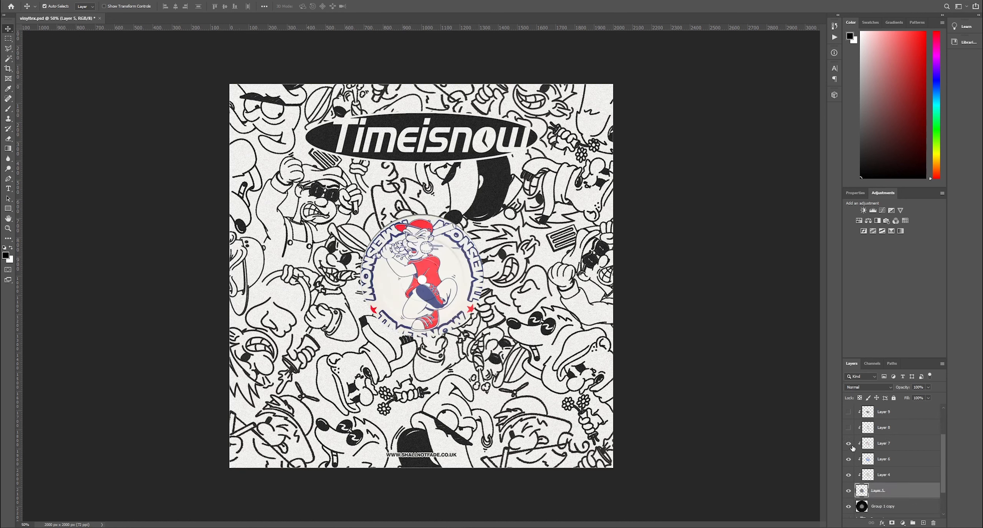
click(850, 427)
click(850, 430)
key(ctrl+1)
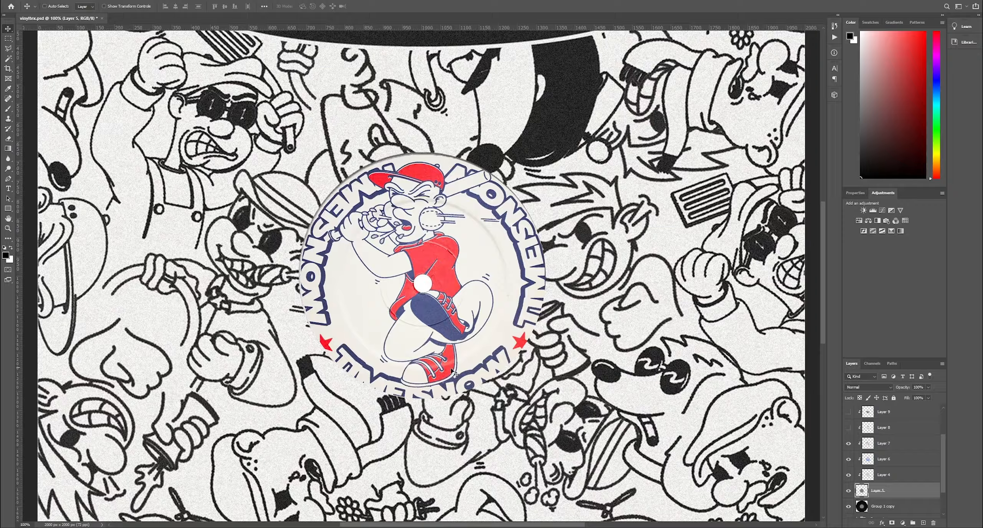
key(ctrl+minus)
key(ctrl+minus)
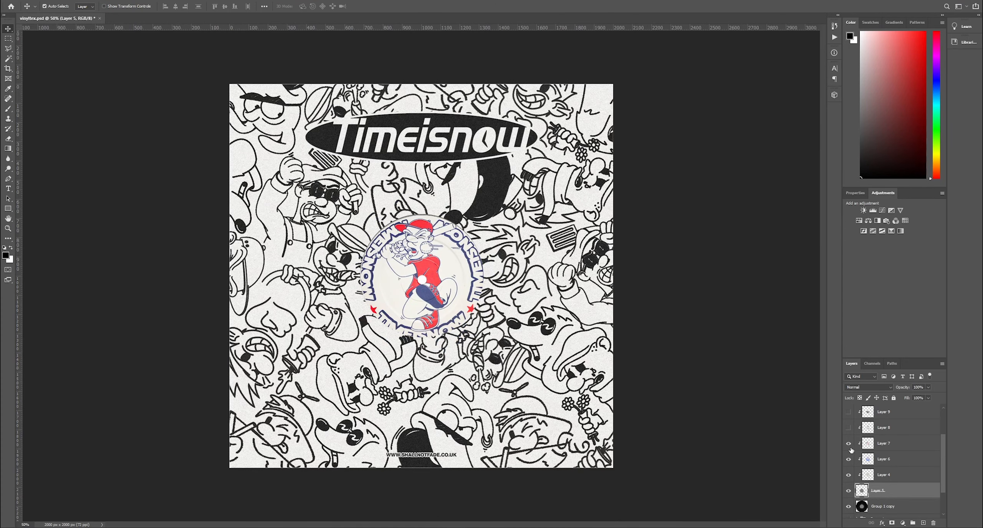
Hide Layers 4, 5, 6, 7 and Layer 1 copy, and select the greyscale record on Group 1 copy
drag(850, 448, 850, 475)
scroll(862, 452, down, 2)
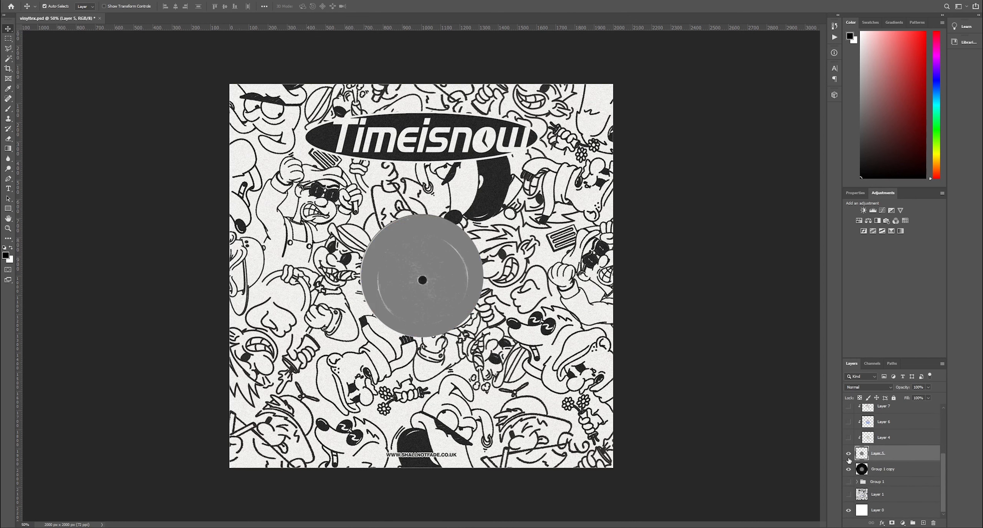
scroll(850, 461, up, 4)
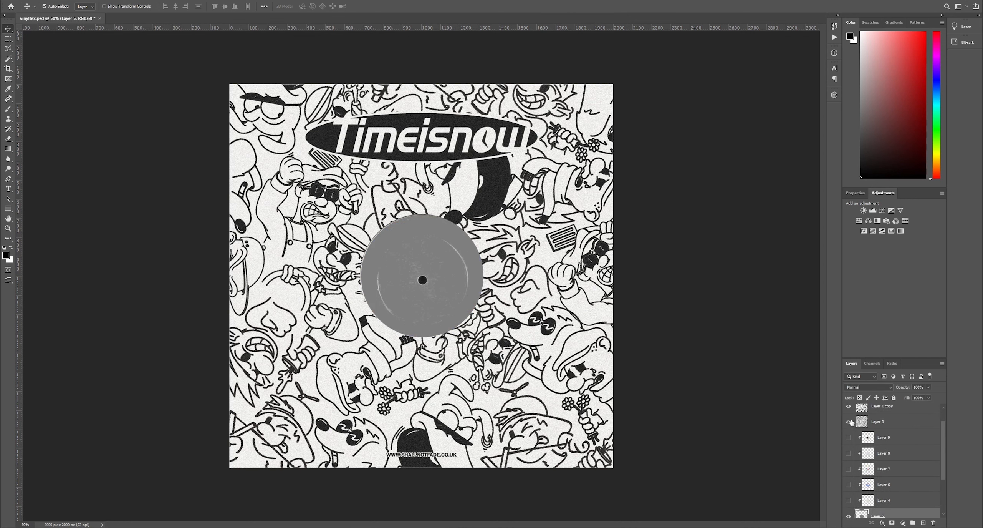
click(849, 421)
click(849, 406)
click(848, 422)
scroll(848, 440, down, 4)
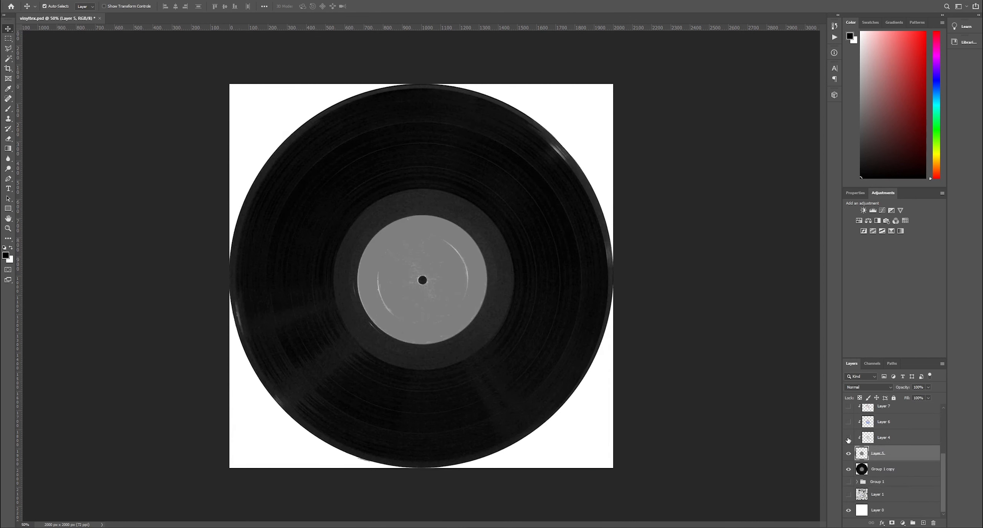
click(849, 453)
click(864, 469)
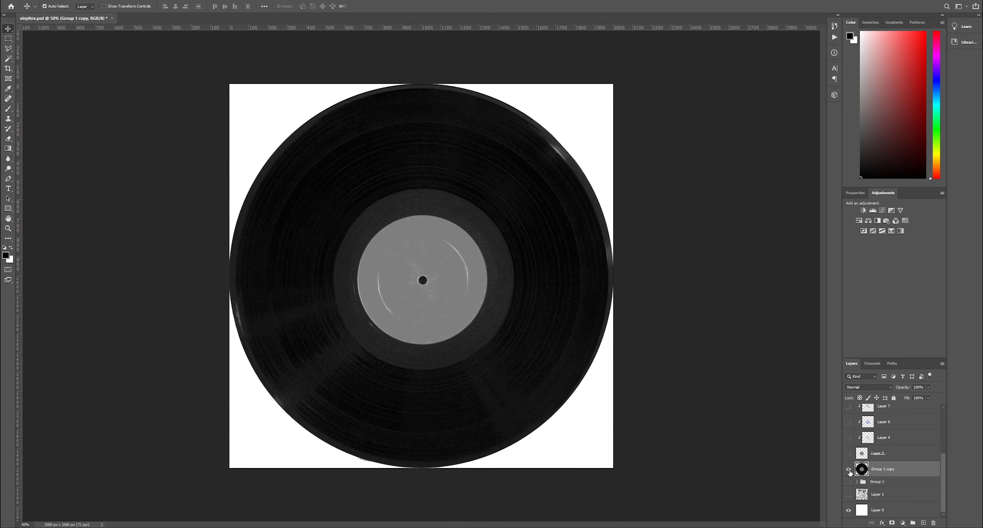
Compare Group 1 copy with the record layers inside Group 1 and the sleeve artwork on Layer 1 by toggling their visibility
click(849, 469)
click(848, 470)
click(848, 469)
click(857, 481)
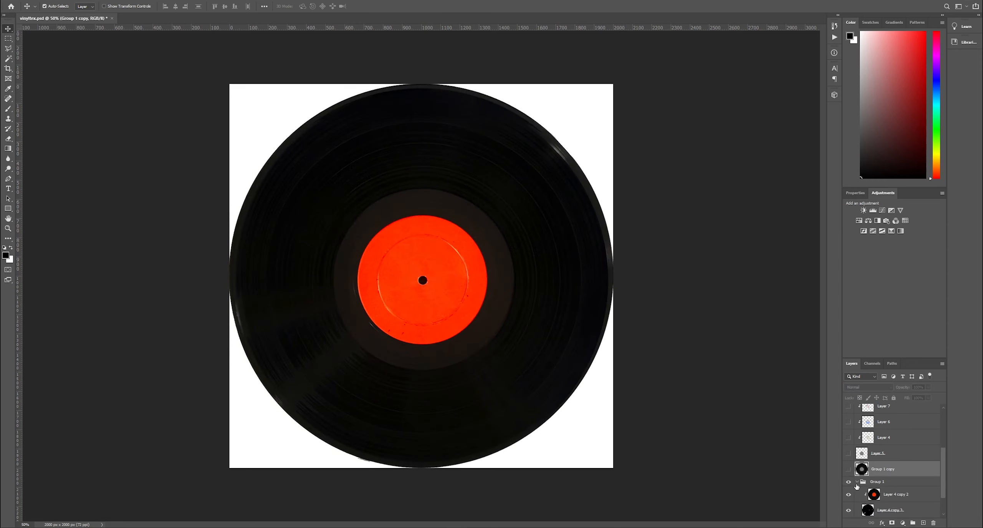
click(850, 467)
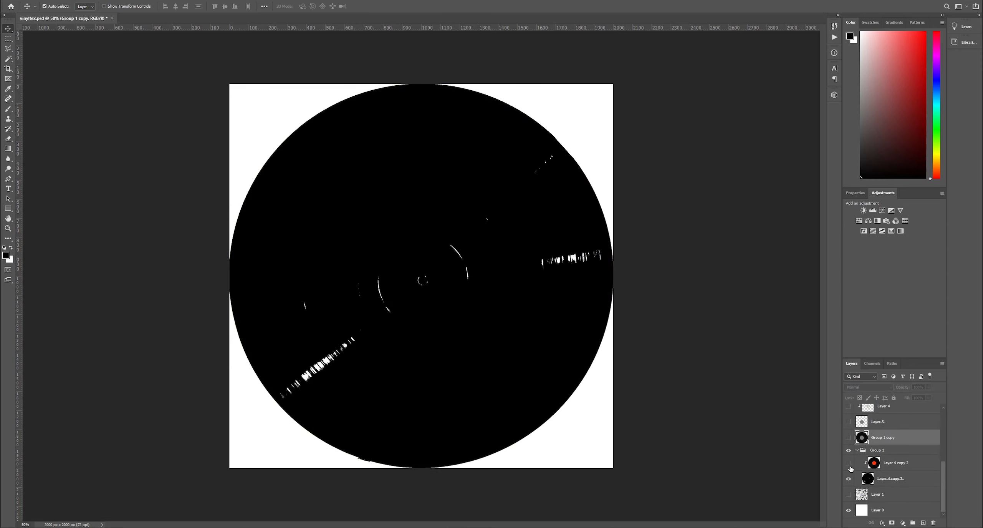
click(849, 464)
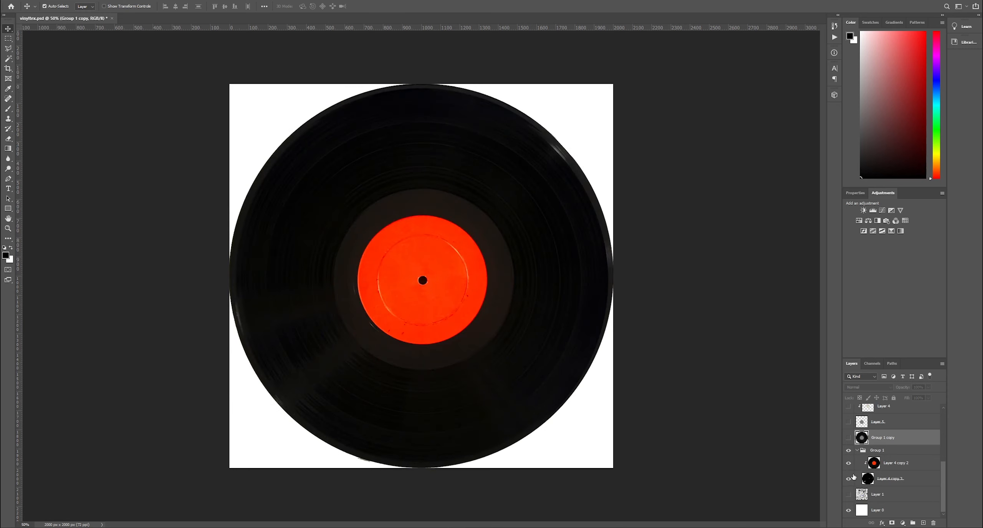
click(848, 438)
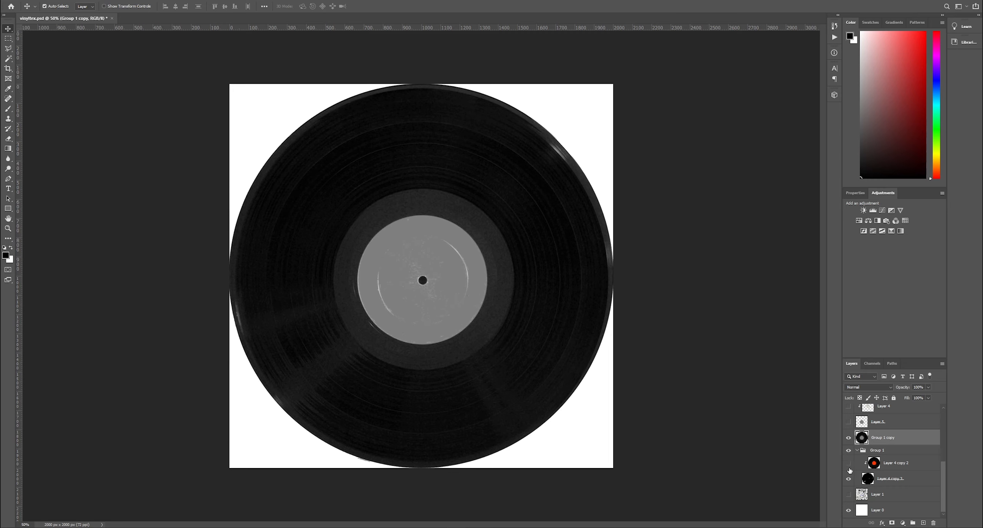
click(886, 481)
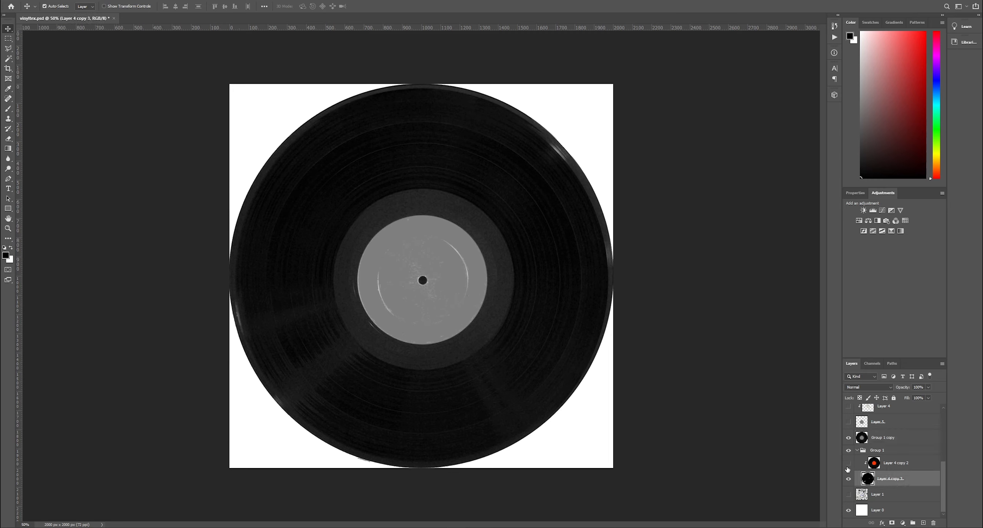
click(857, 450)
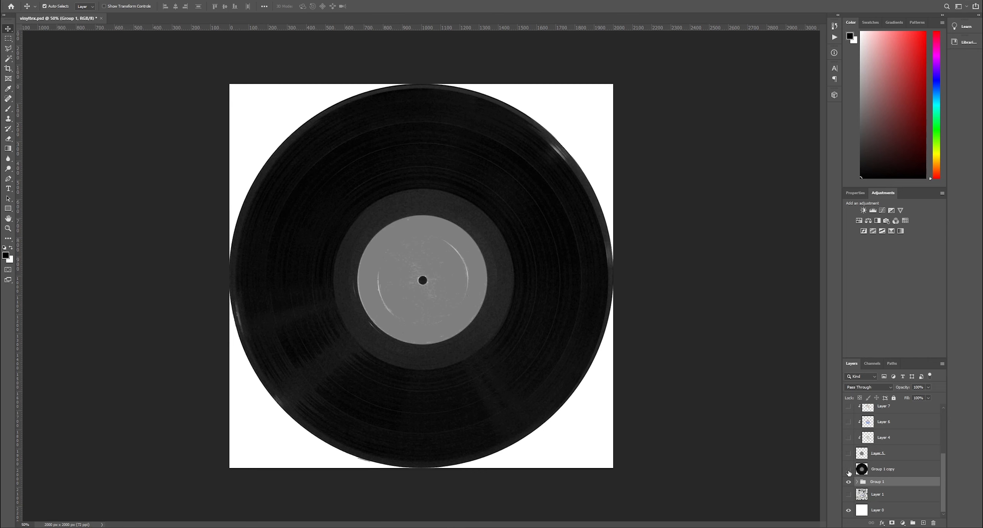
click(849, 481)
click(848, 494)
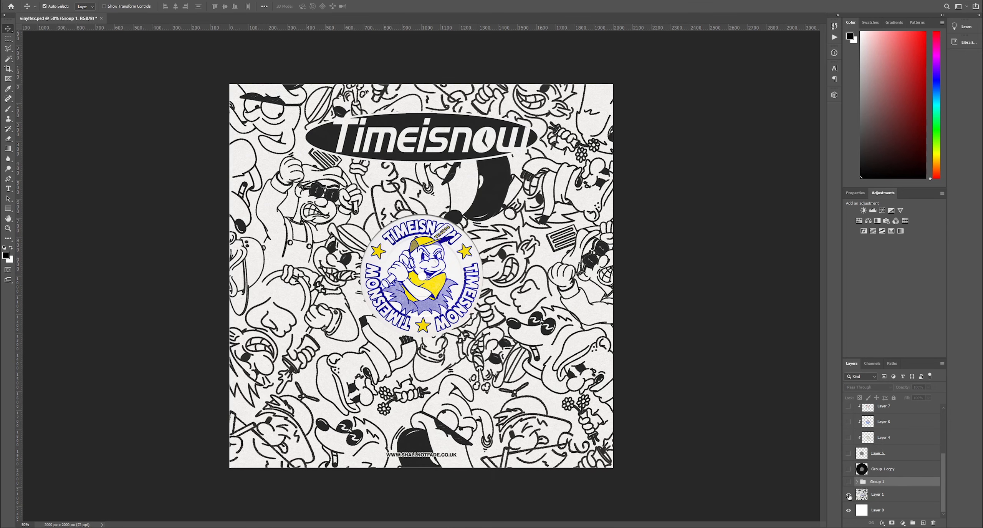
click(848, 495)
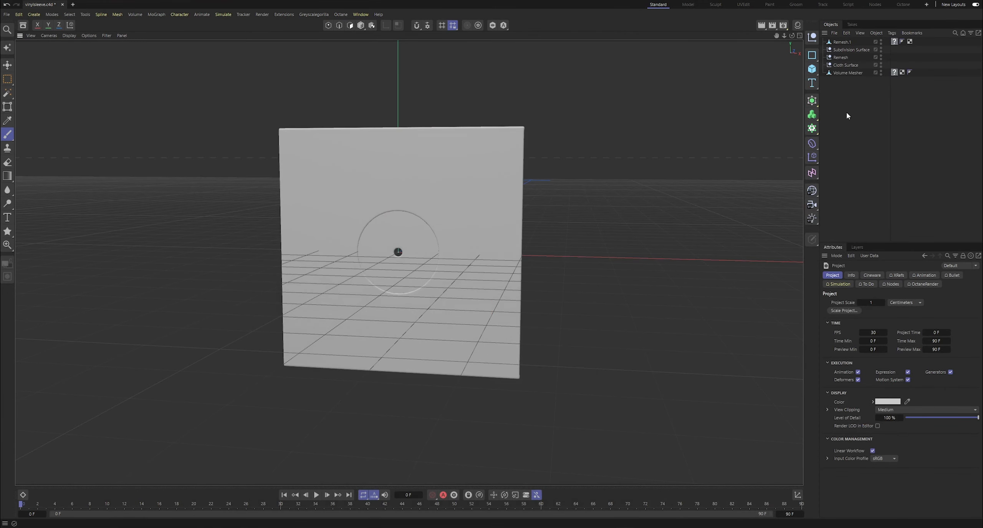
Switch to Cinema 4D and select the Volume Mesher sleeve for editing in the UVEdit layout
drag(791, 36, 894, 35)
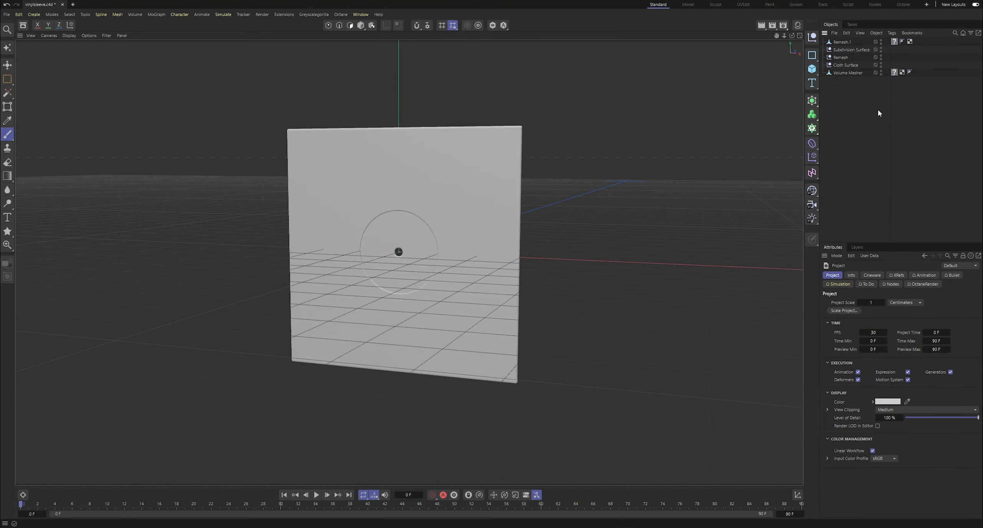
drag(776, 36, 787, 48)
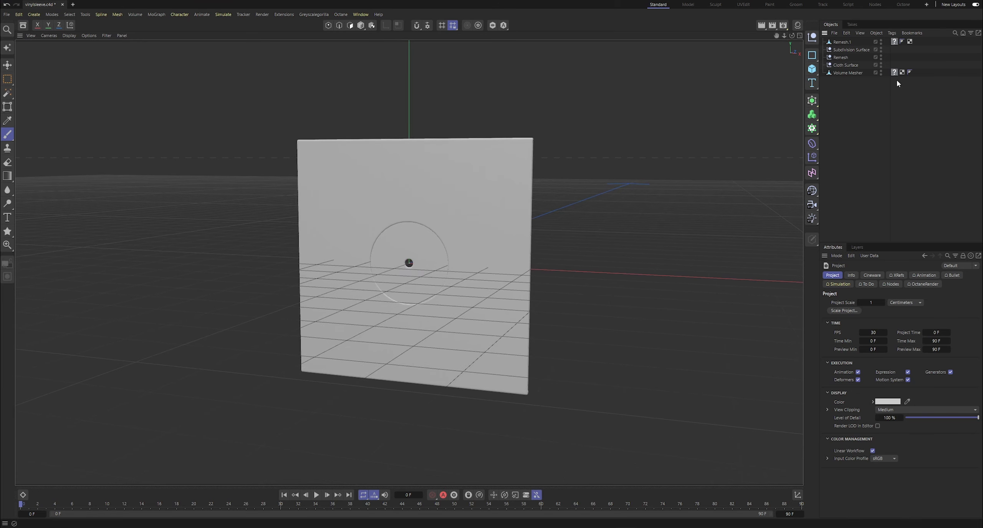
click(844, 73)
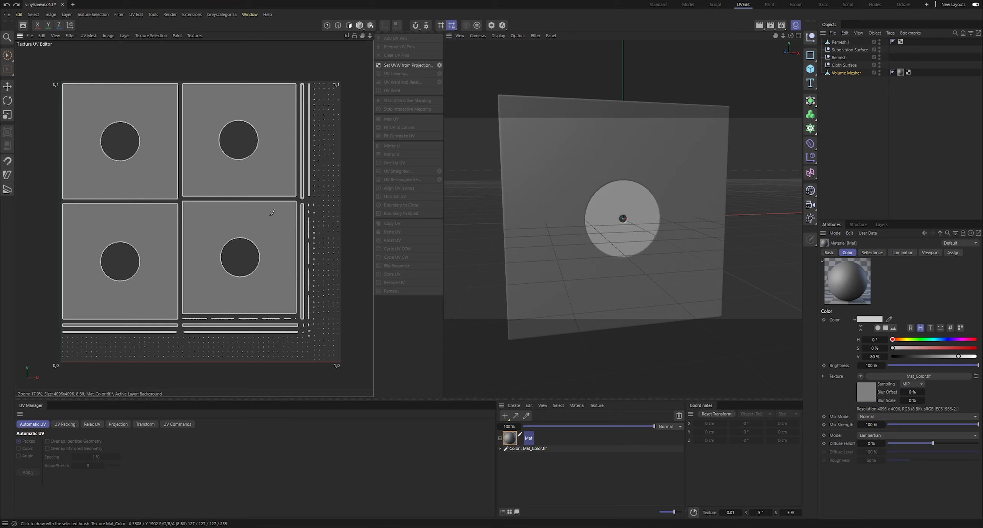
Examine the sleeve's UV islands alongside both sides of the 3D model
scroll(268, 213, up, 2)
scroll(261, 230, down, 3)
scroll(132, 186, up, 5)
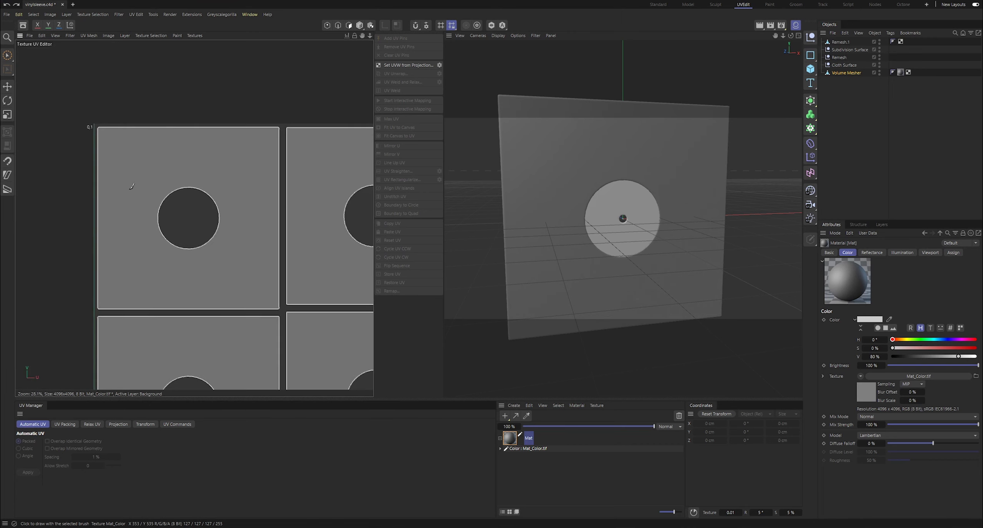
scroll(132, 186, up, 1)
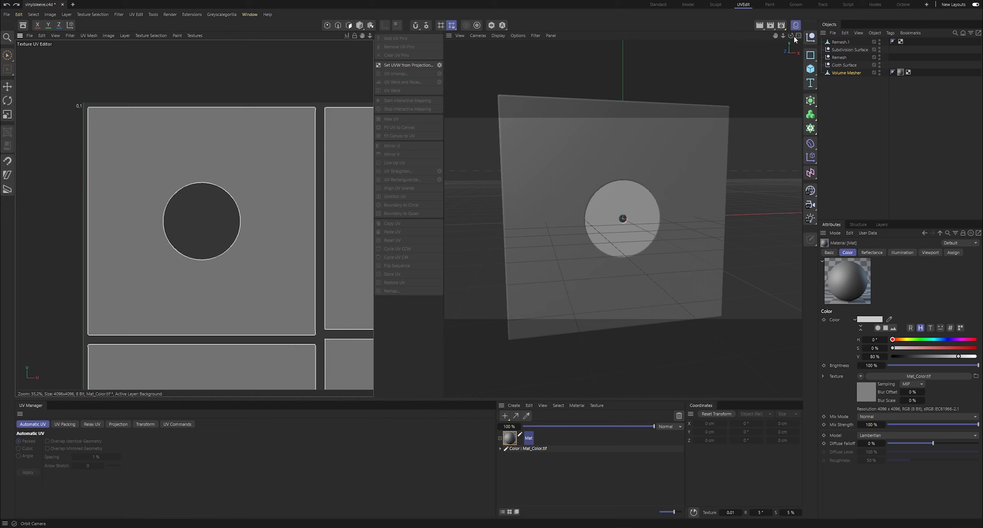
drag(792, 36, 960, 37)
scroll(262, 151, down, 5)
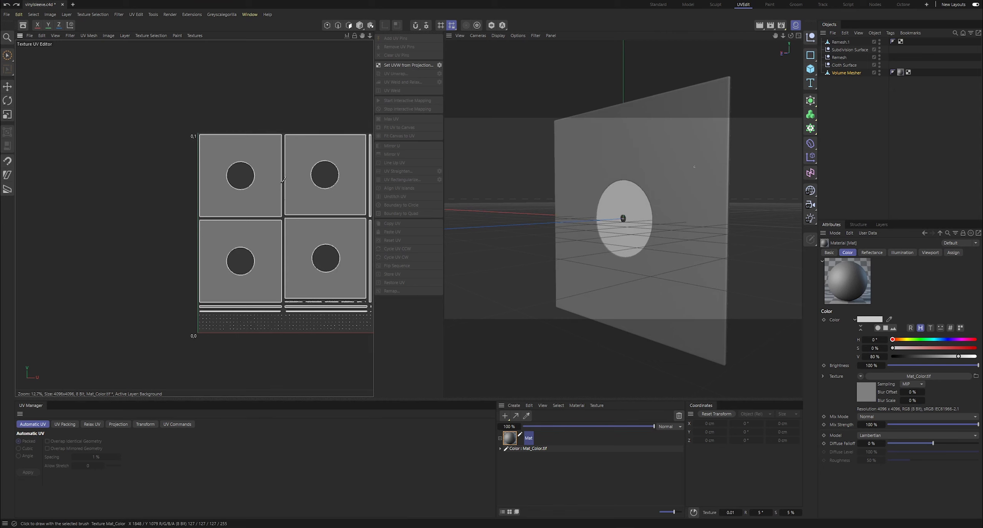
scroll(283, 179, down, 2)
scroll(272, 221, up, 3)
scroll(250, 215, down, 3)
scroll(215, 203, up, 4)
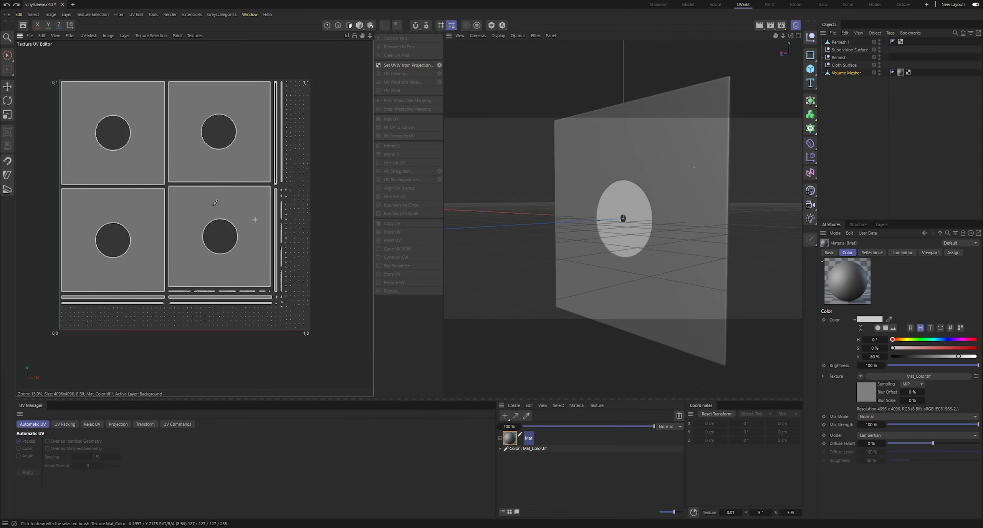
drag(791, 35, 580, 23)
Select all the sleeve's UV polygons in Polygons mode and outline them on the texture layer
click(348, 25)
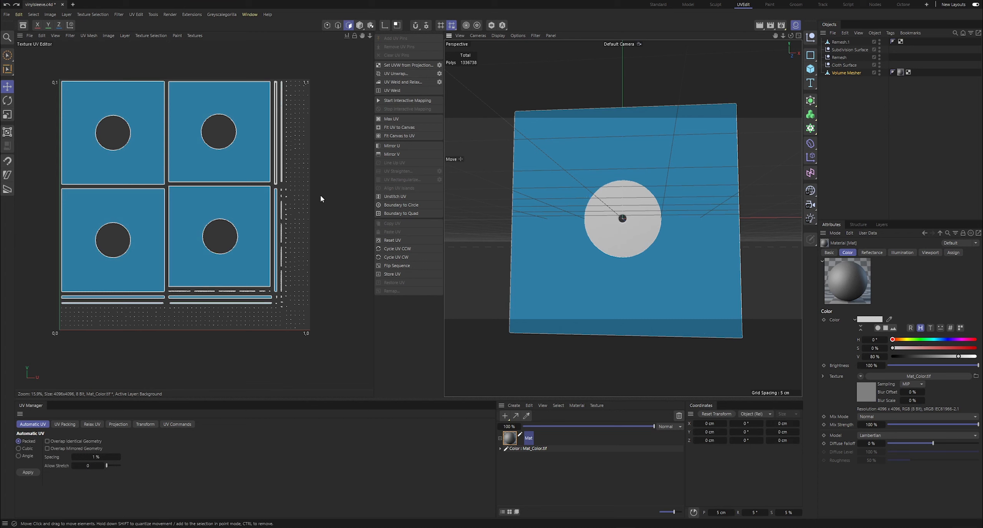
click(110, 34)
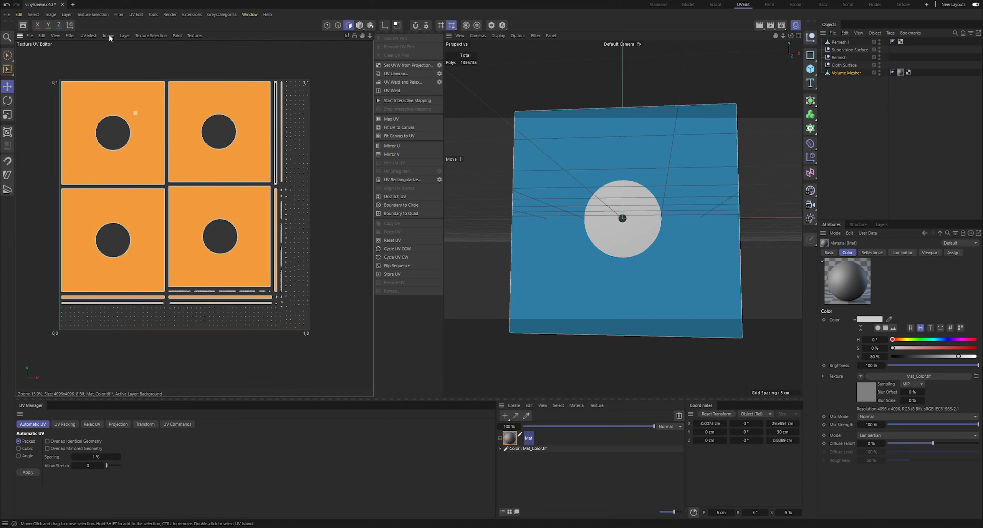
mouse_move(89, 36)
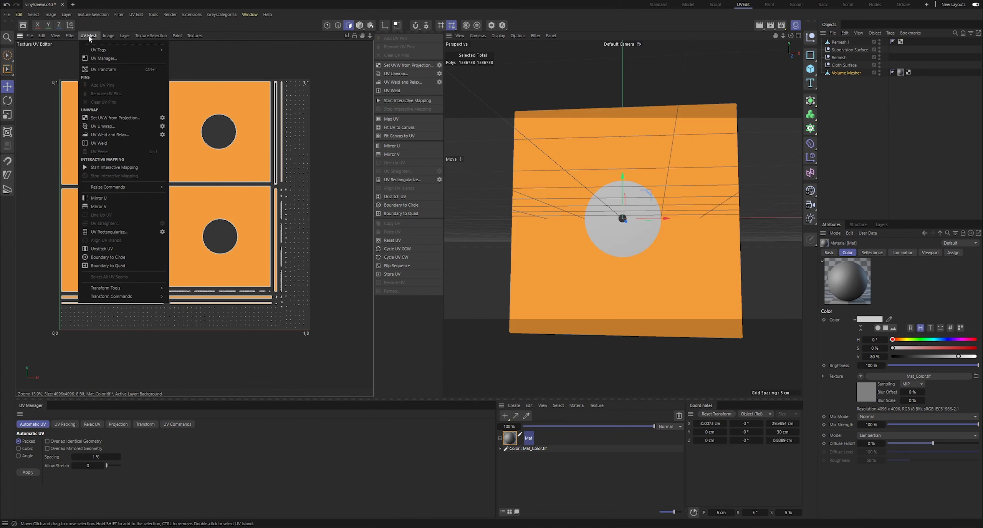
mouse_move(120, 36)
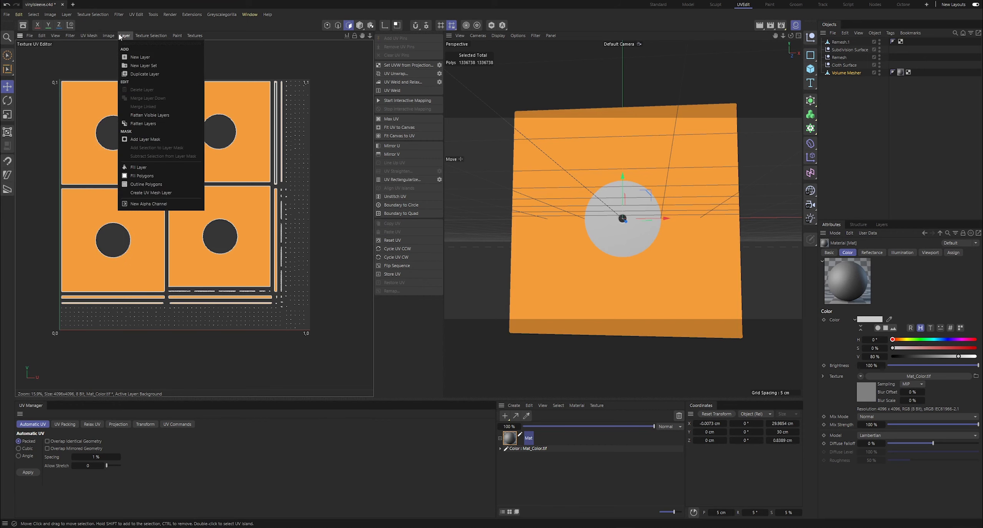
click(150, 184)
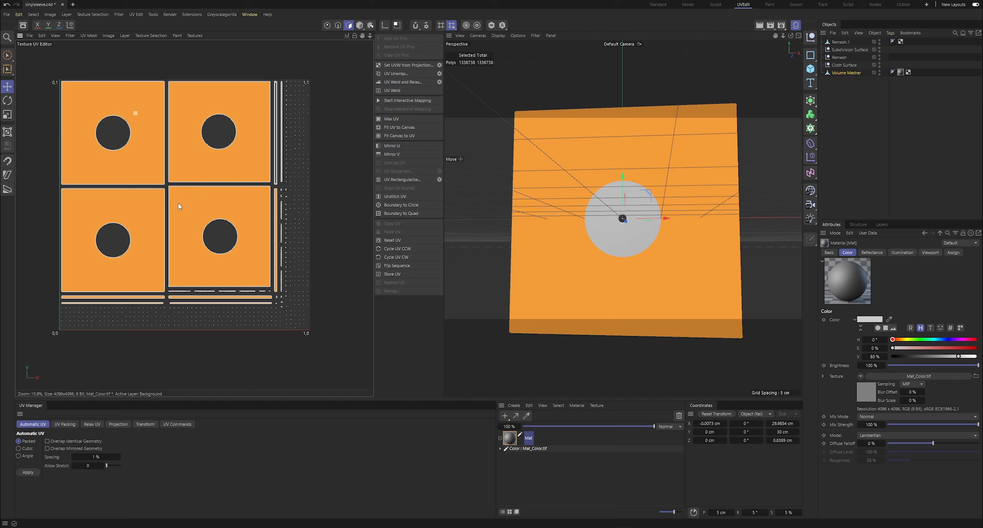
Save the outlined UV texture in PSD format as sleeveuv in the hoodiestuff folder
click(30, 37)
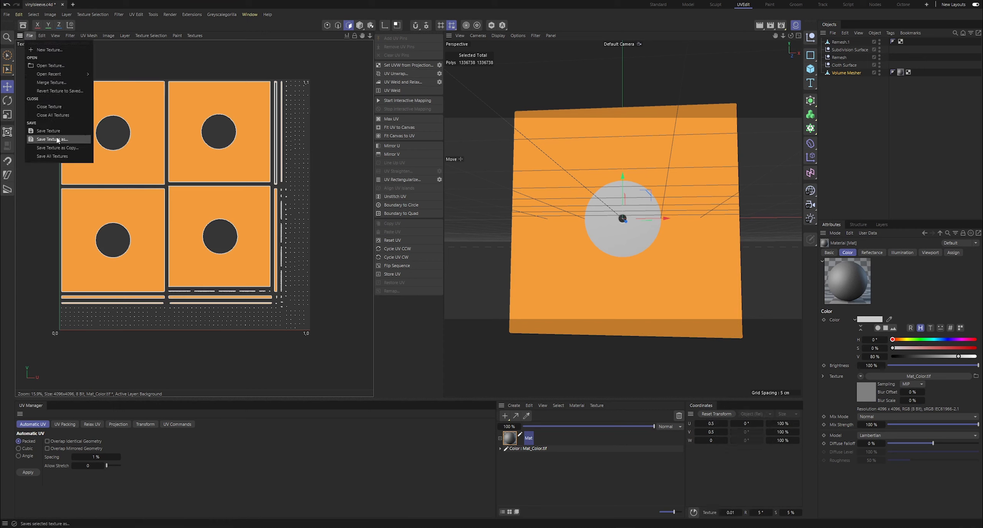
click(57, 139)
click(54, 116)
click(49, 135)
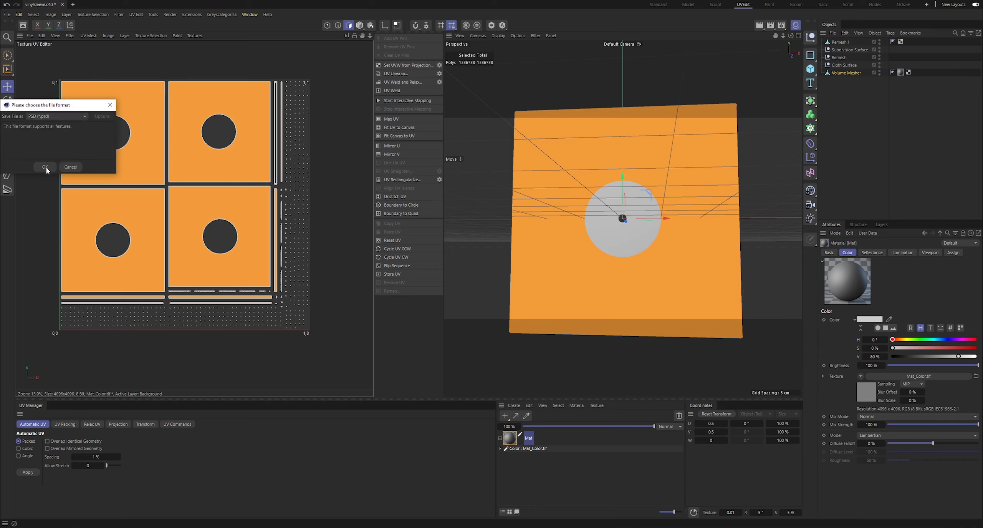
click(45, 167)
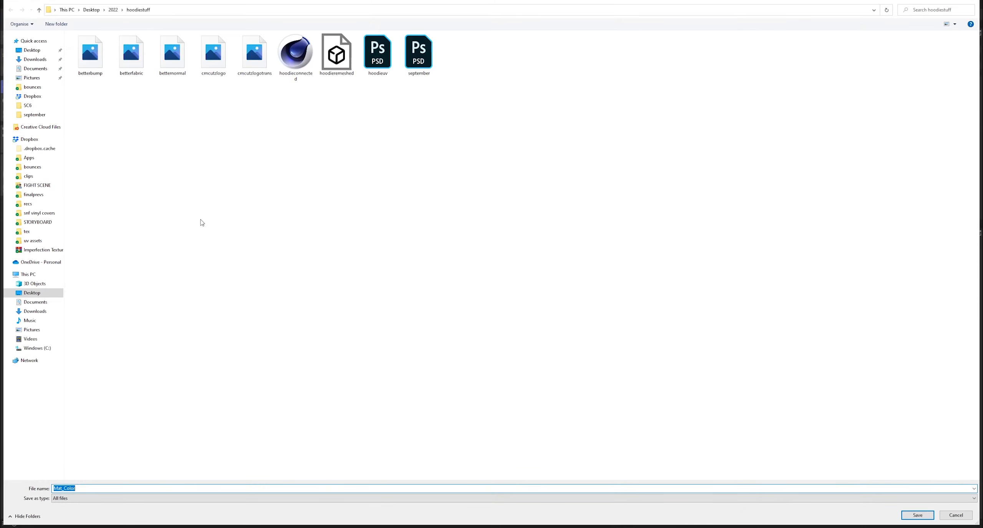
text(sleeveuv)
key(Return)
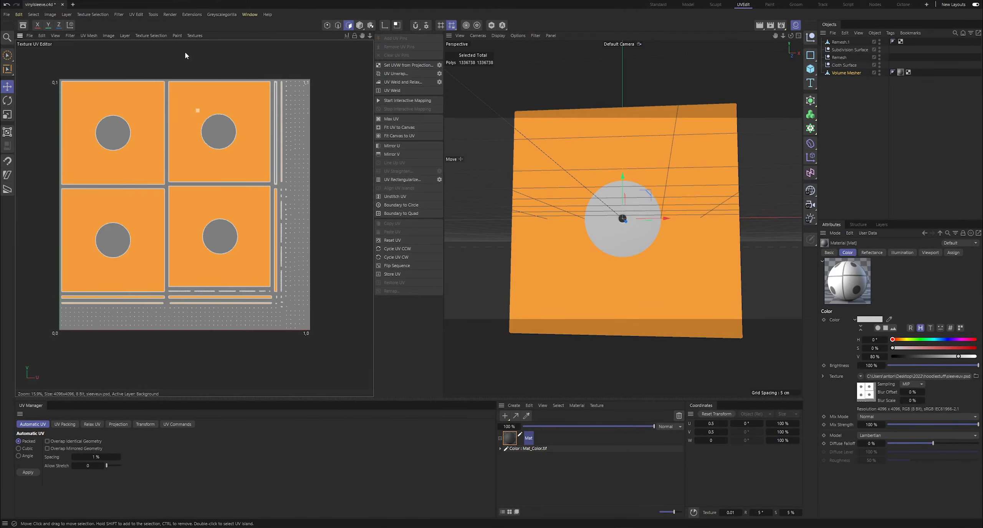
Look for the sleeveuv file in the exports folder in File Explorer and check the texture's save location in Cinema 4D
key(alt+Tab)
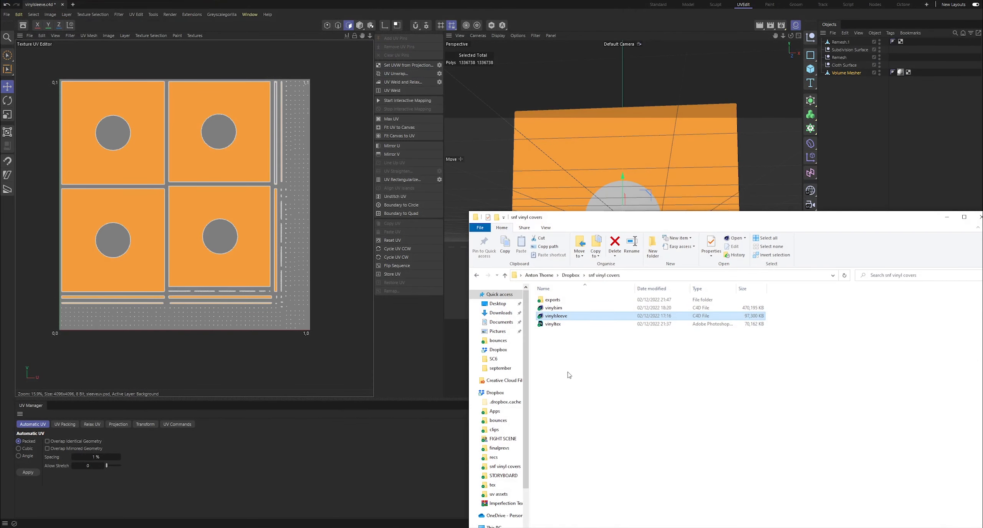
key(Up)
key(Up)
key(Return)
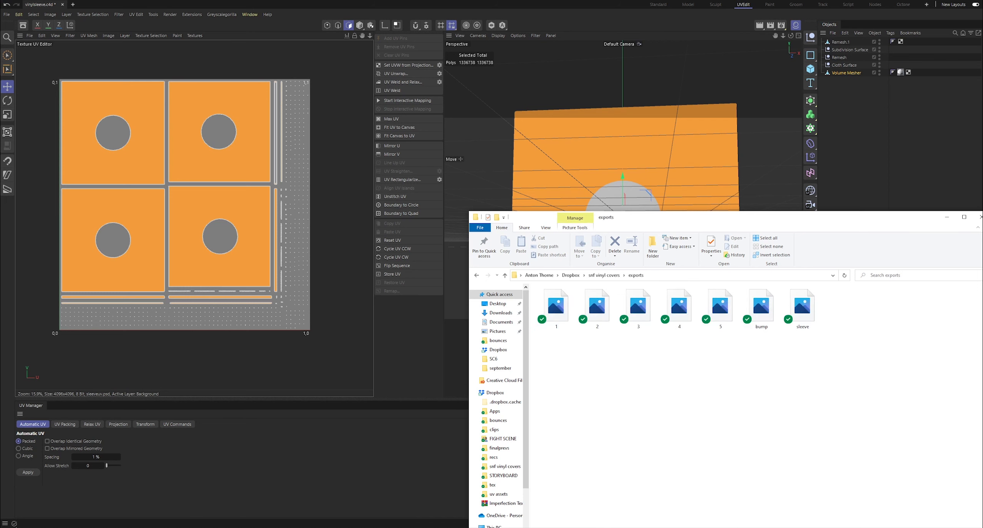
click(29, 35)
click(57, 139)
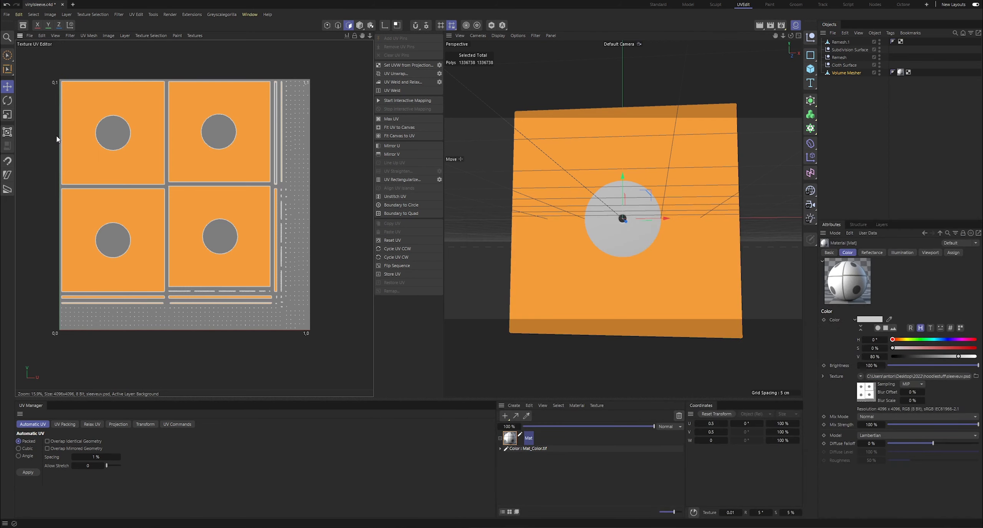
click(55, 160)
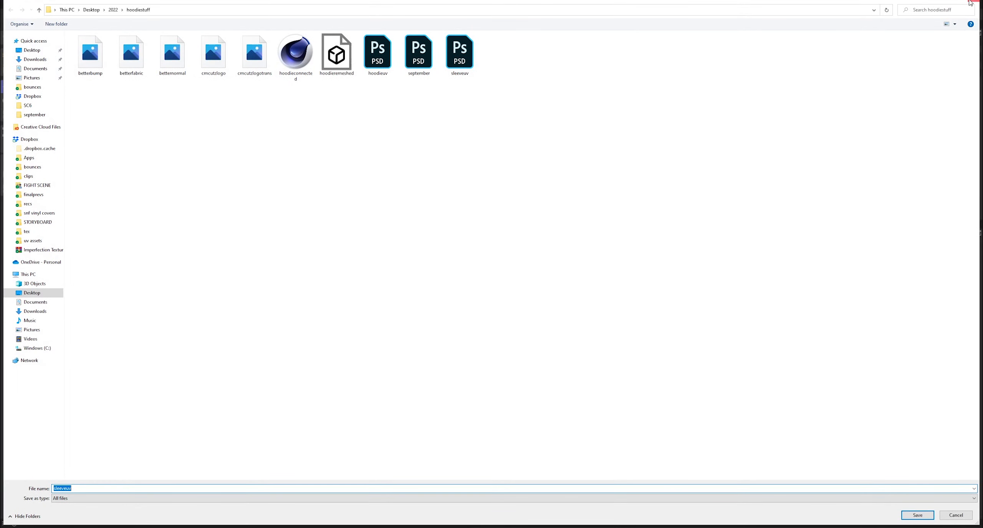
key(Return)
Switch to File Explorer, open sleeveuv from Desktop > 2022 > hoodiestuff in Photoshop, and unlock its Background layer
key(alt+Tab)
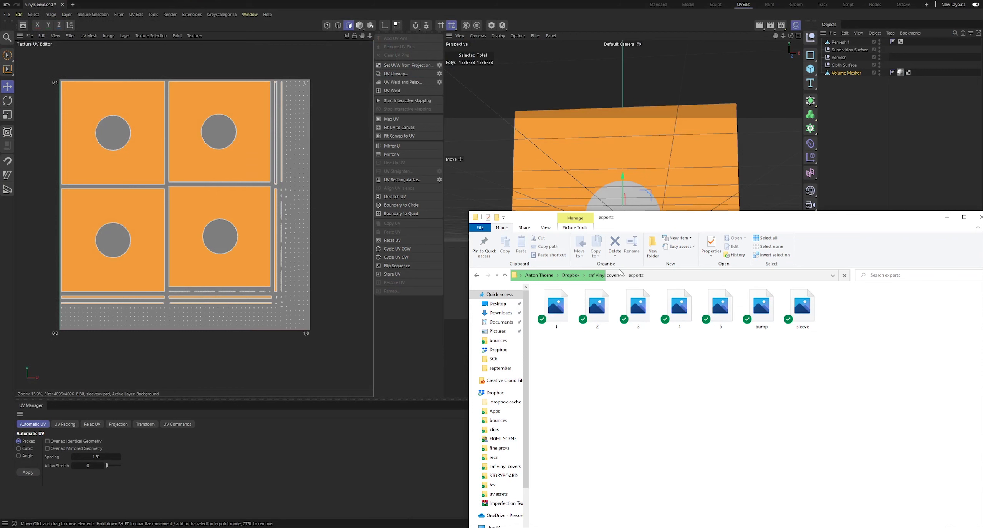
click(494, 368)
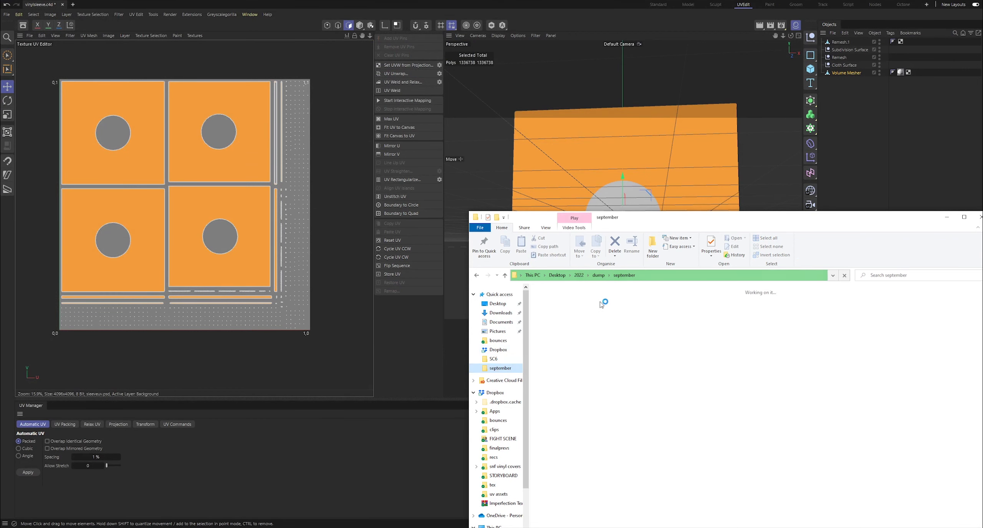
click(579, 277)
drag(615, 224, 568, 170)
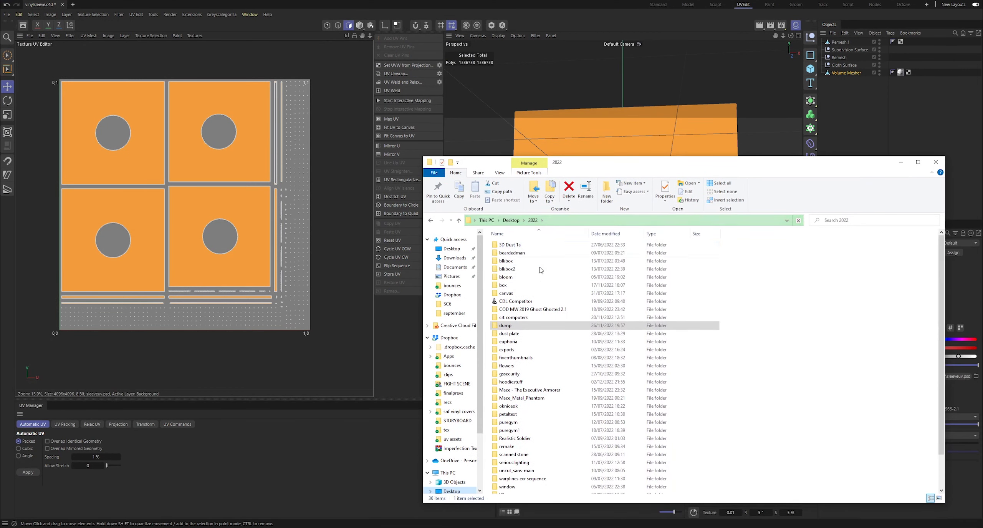
click(531, 381)
double_click(532, 381)
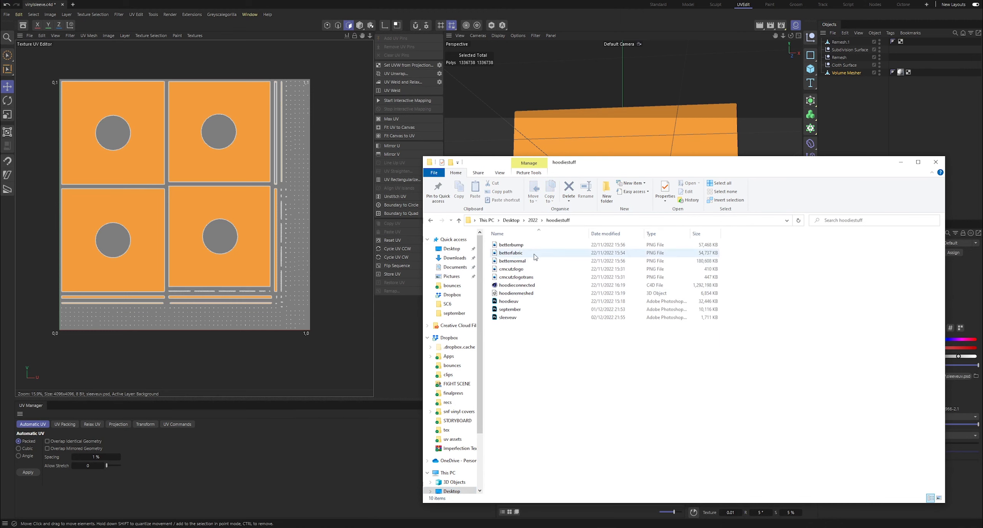
click(528, 318)
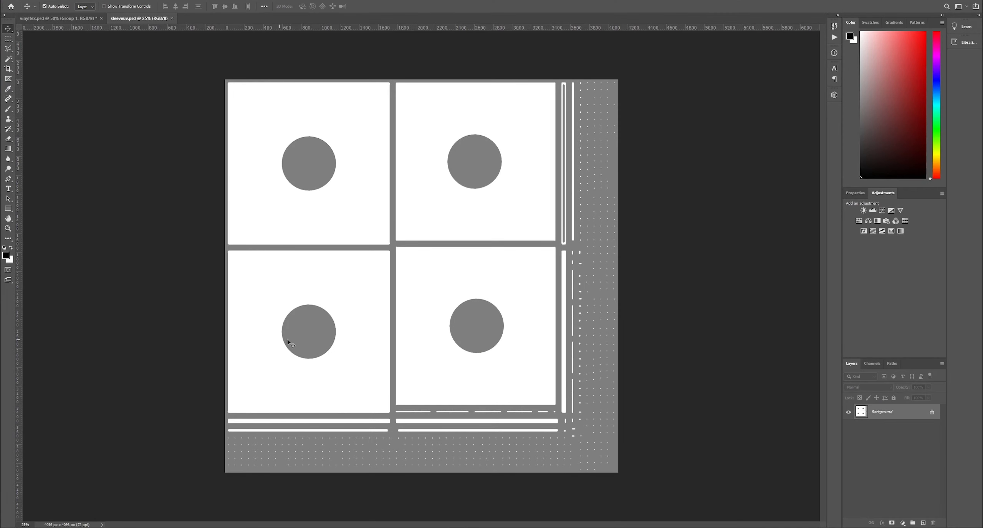
click(931, 412)
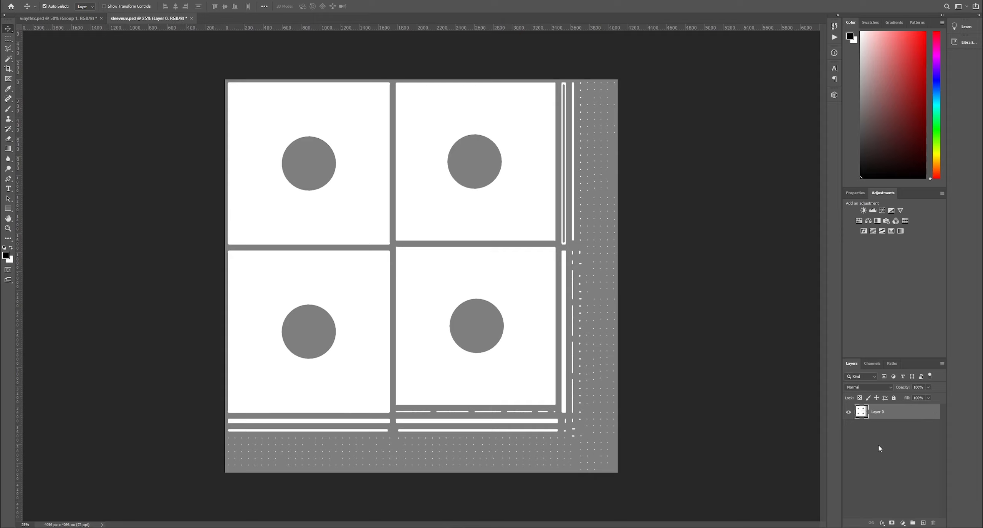
Examine the edges and gaps of the four large sleeve islands in the UV layout up close
key(ctrl+plus)
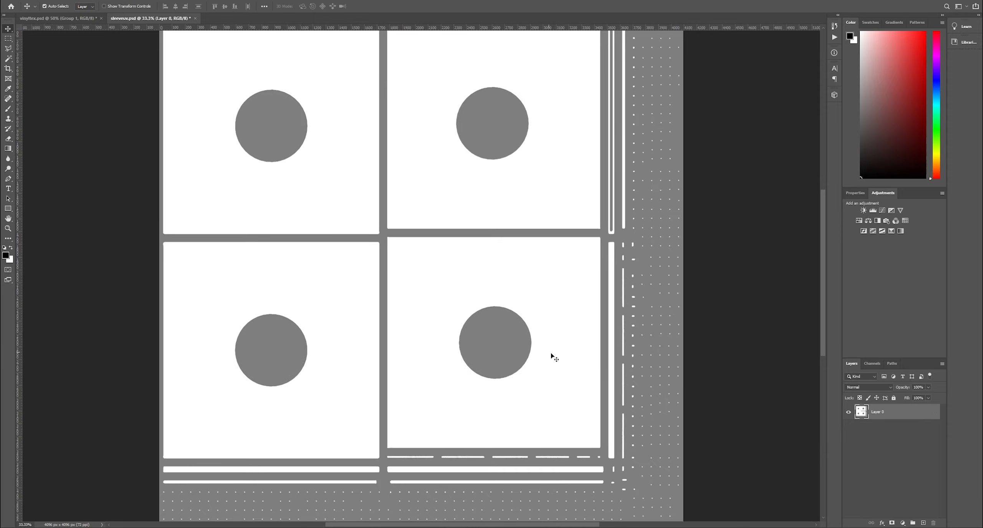
key(ctrl+plus)
key(ctrl+plus)
key(ctrl+plus)
key(ctrl+minus)
key(ctrl+minus)
key(ctrl+minus)
key(ctrl+minus)
key(ctrl+plus)
key(ctrl+plus)
key(ctrl+plus)
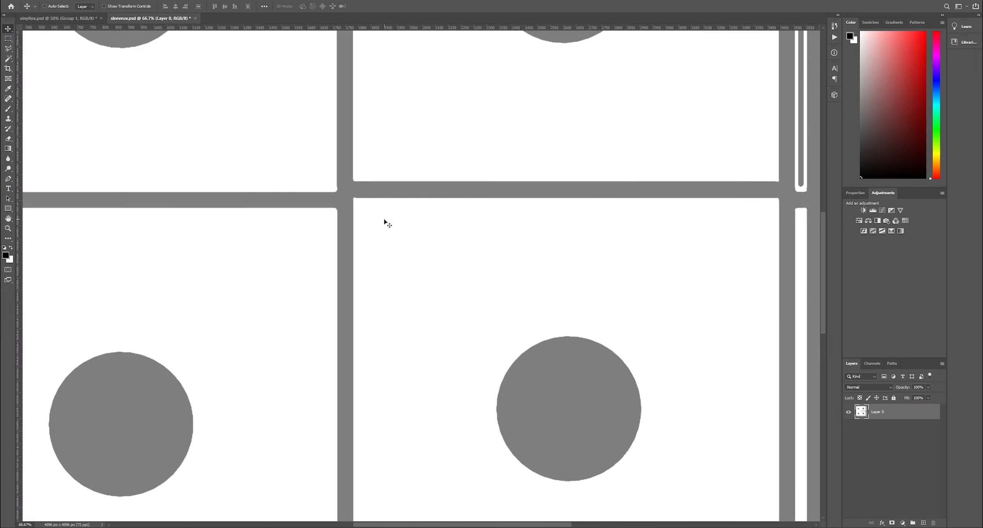
key(ctrl+minus)
key(ctrl+minus)
key(ctrl+minus)
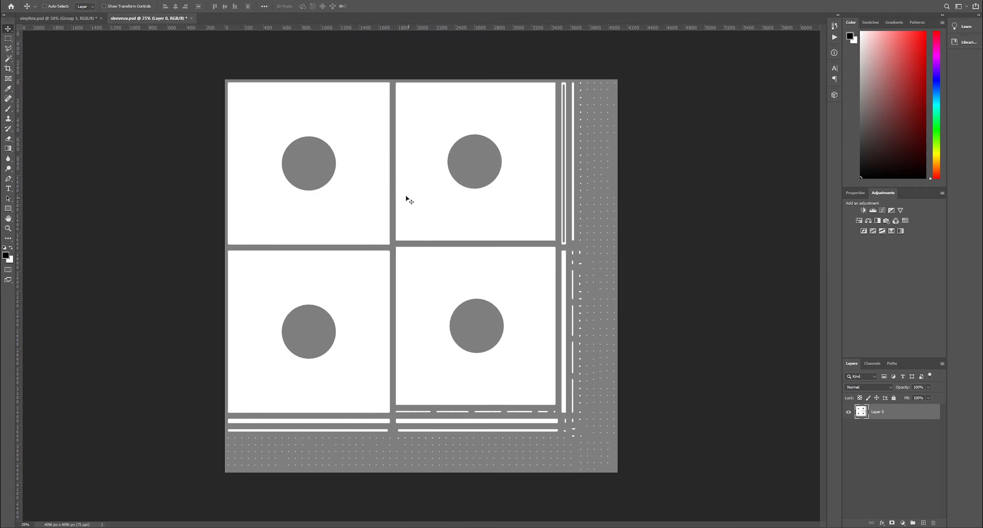
Add a new layer above the UV layout and open Dropbox > snf vinyl covers > exports in File Explorer
click(923, 523)
click(588, 527)
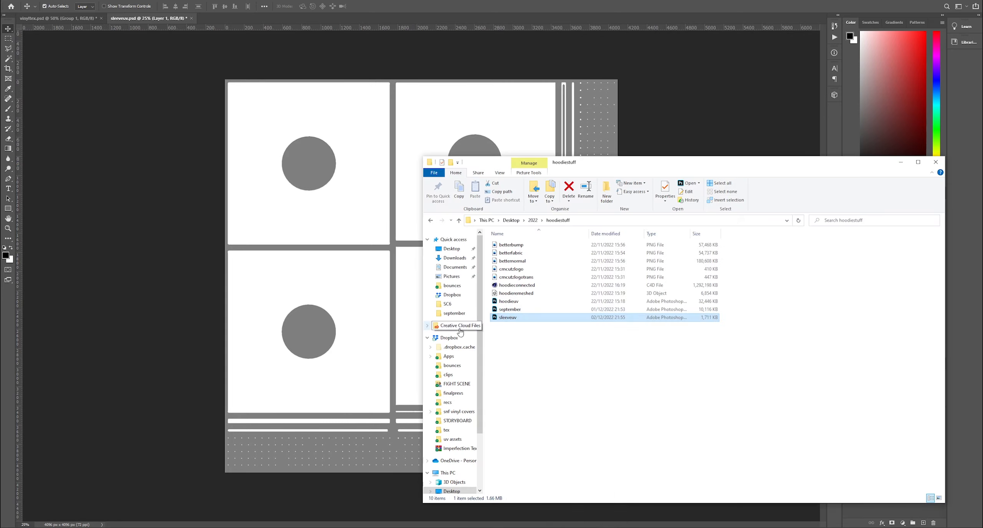
click(461, 295)
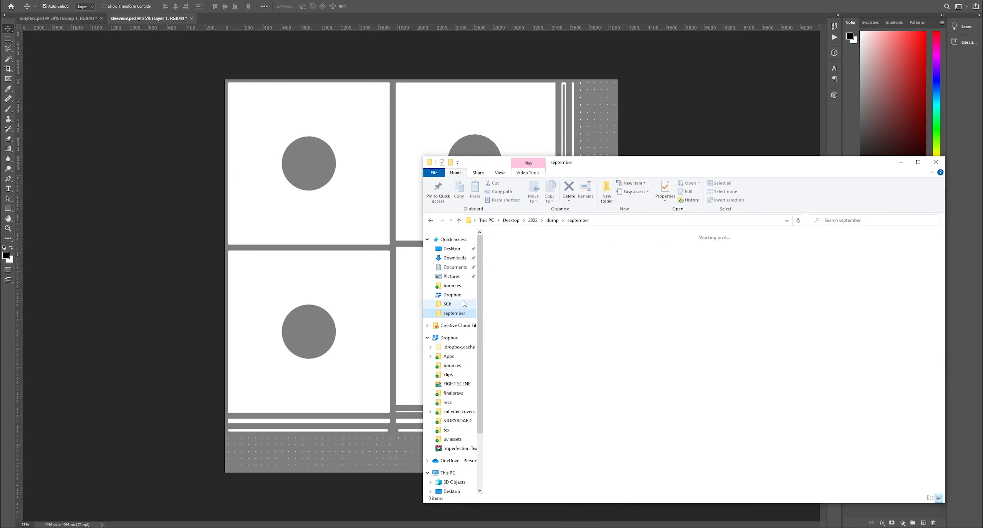
scroll(785, 439, down, 15)
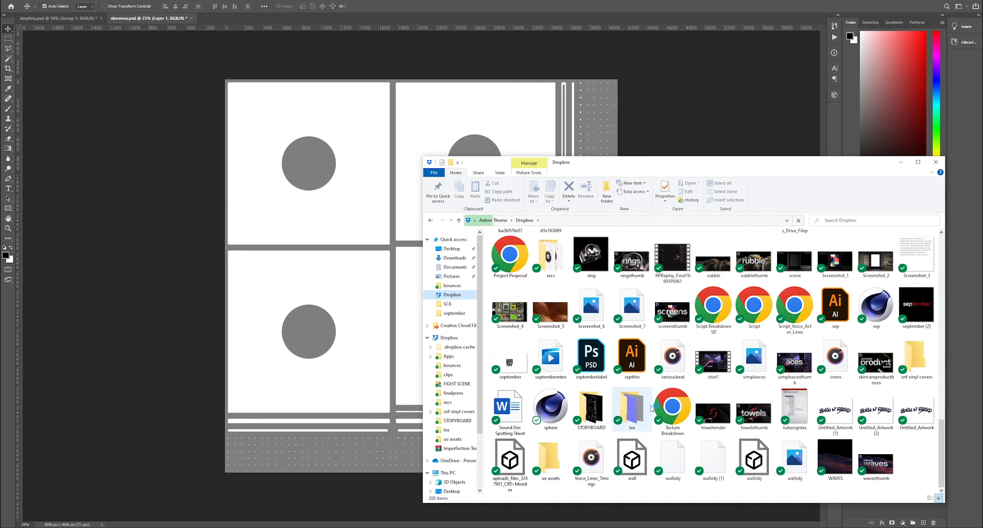
double_click(919, 357)
double_click(526, 268)
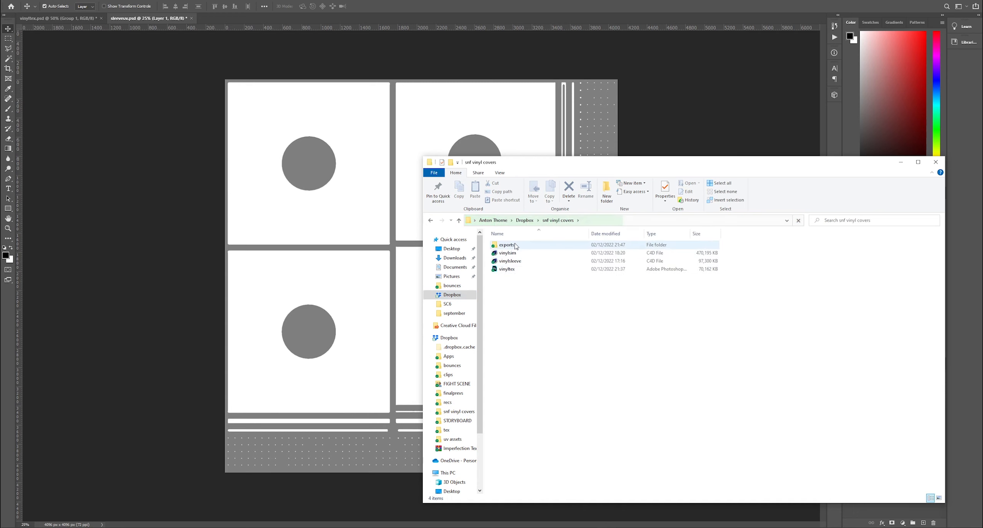
drag(560, 166, 598, 172)
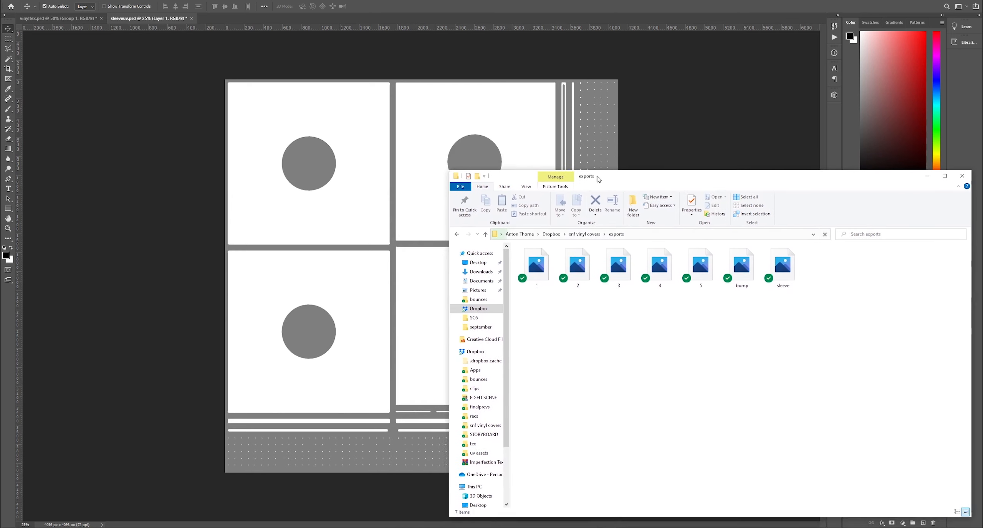
Preview the exported record, bump and sleeve images in turn, and close the image viewer
click(536, 267)
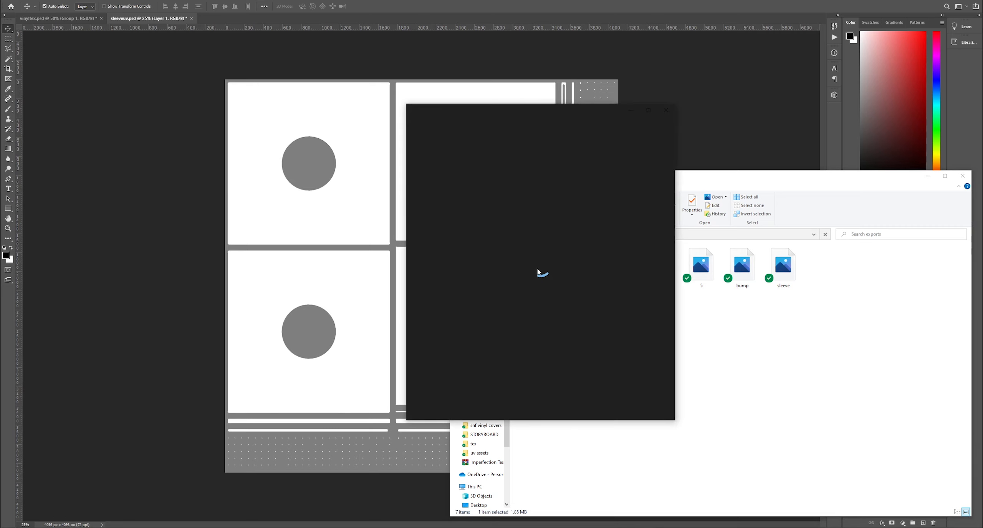
click(661, 150)
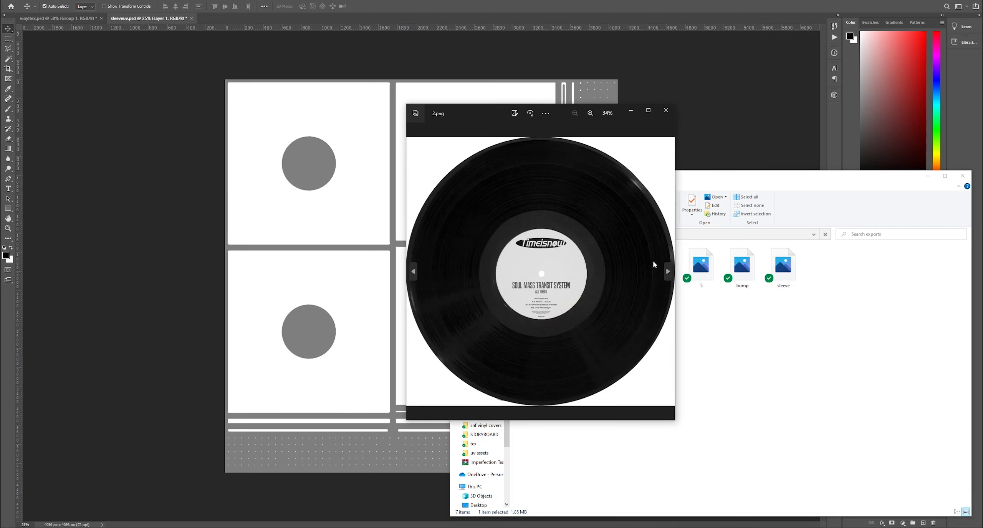
click(658, 161)
click(658, 170)
click(658, 170)
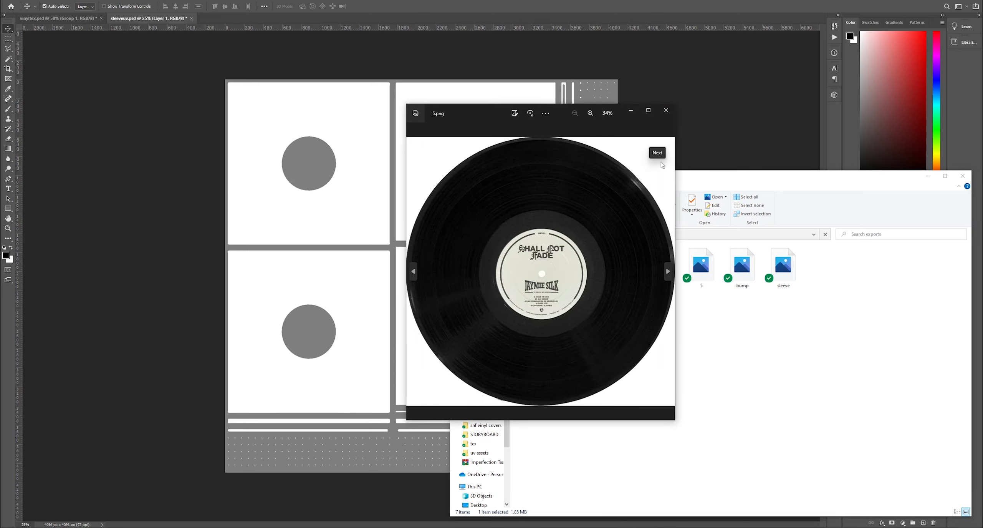
click(659, 166)
click(661, 163)
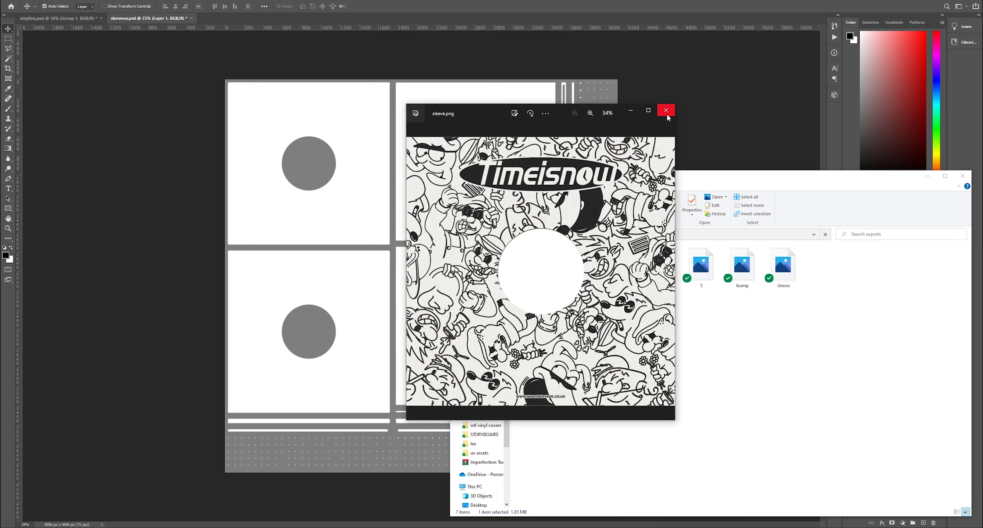
click(666, 113)
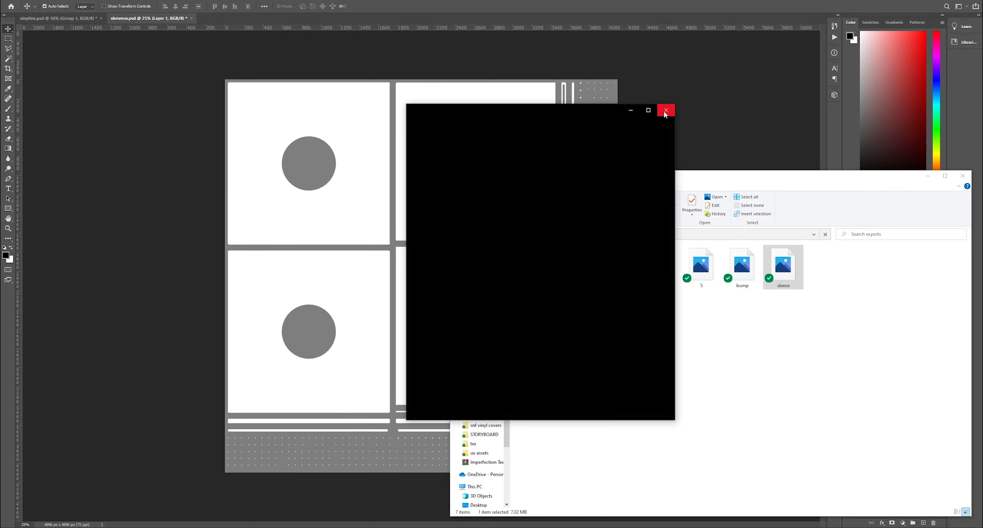
click(665, 112)
Place the sleeve image into the sleeveuv document in Photoshop, hiding it and selecting the UV layout on Layer 0
click(312, 230)
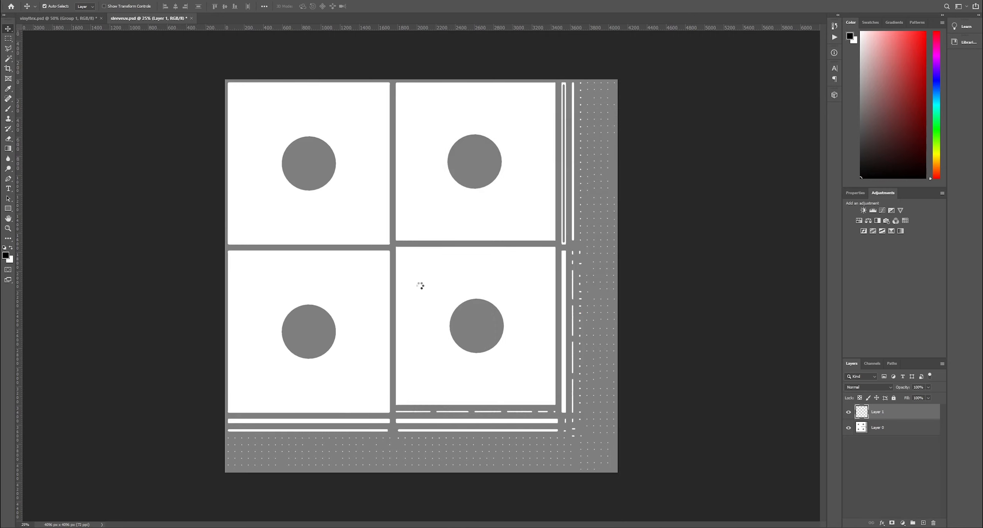
key(Return)
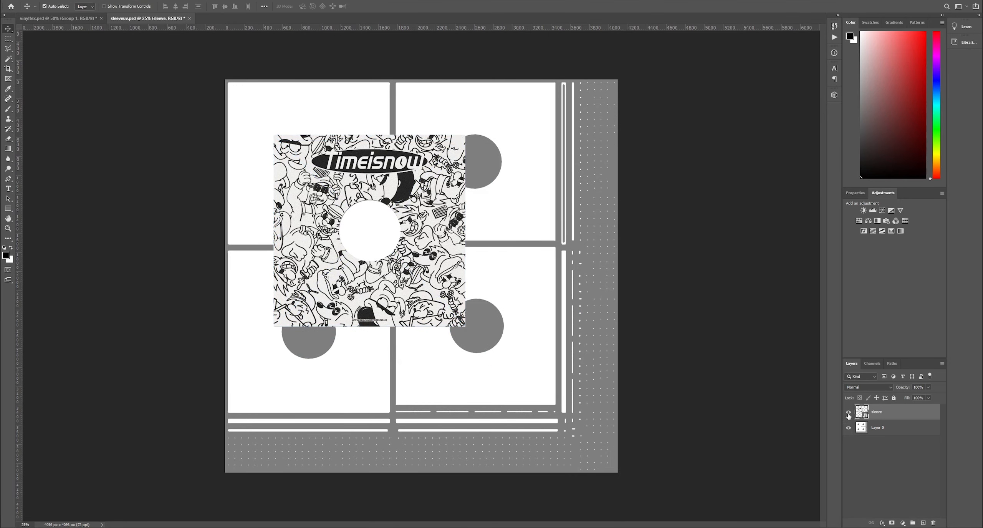
click(848, 411)
click(883, 427)
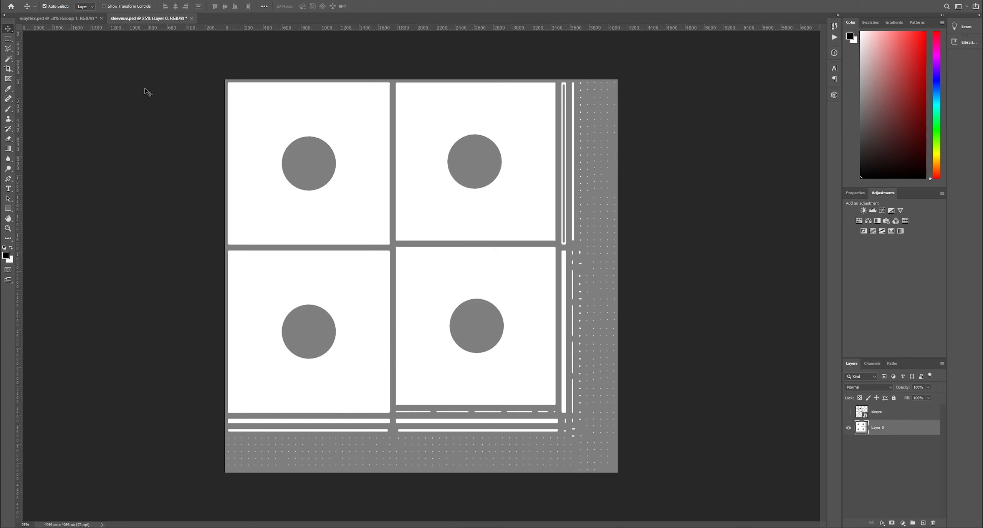
Select the upper-left sleeve island on Layer 0 with the Magic Wand and copy it to a new layer
click(8, 59)
click(335, 130)
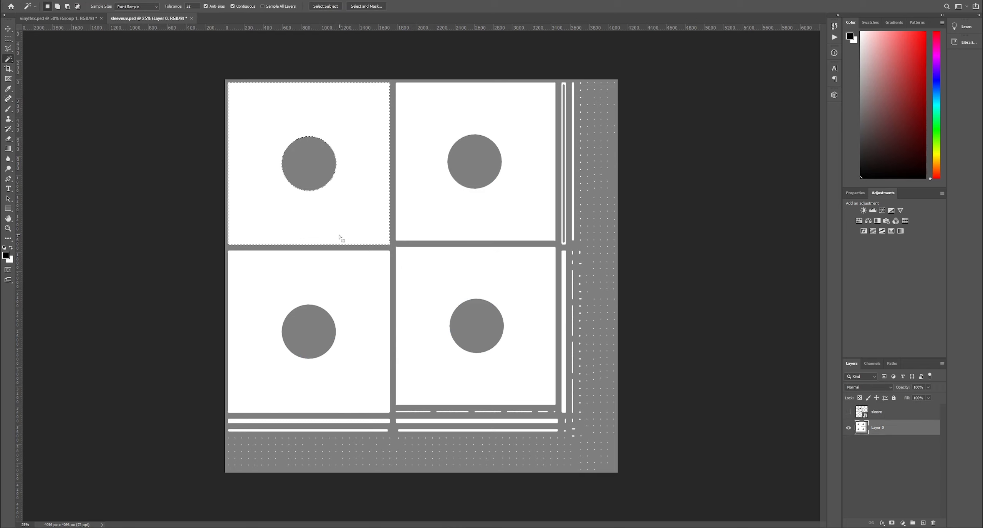
key(ctrl+plus)
scroll(252, 186, up, 3)
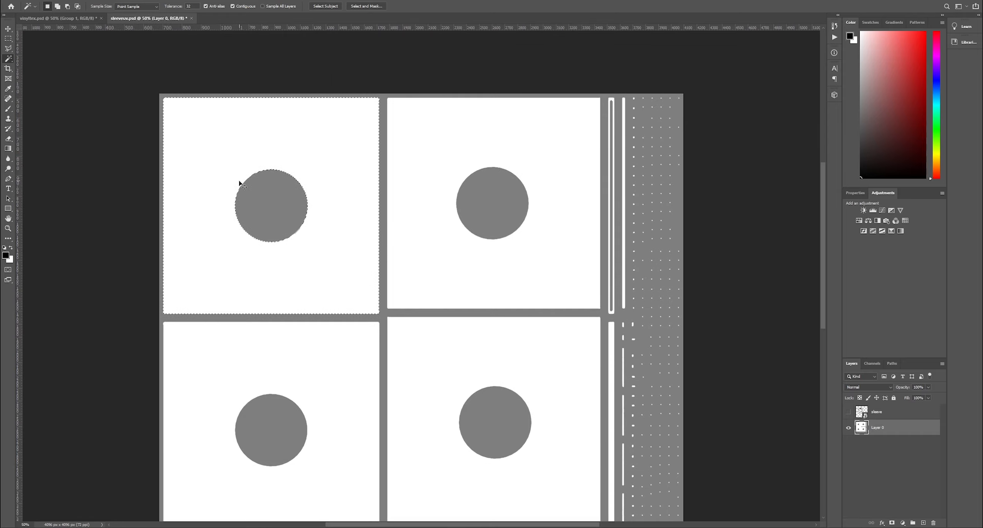
key(ctrl+plus)
key(ctrl+minus)
key(ctrl+minus)
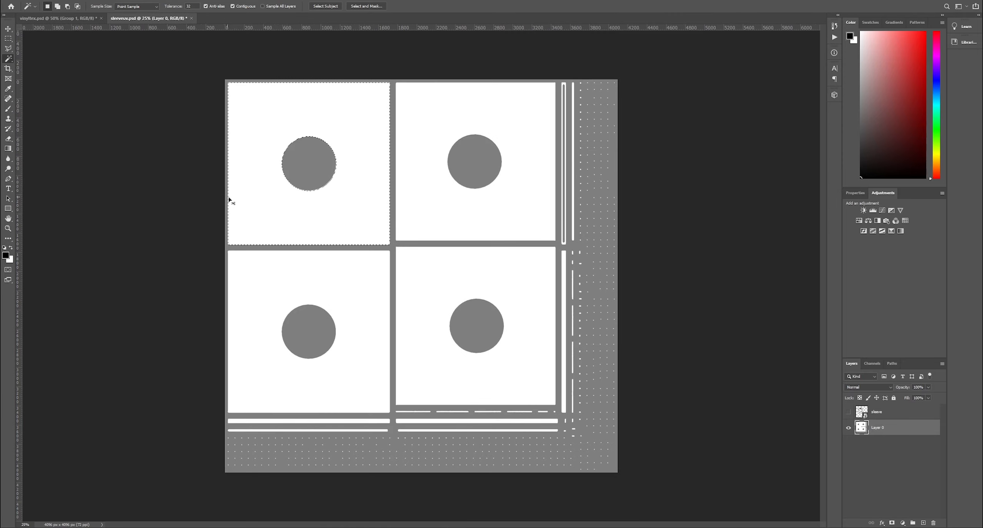
key(ctrl+j)
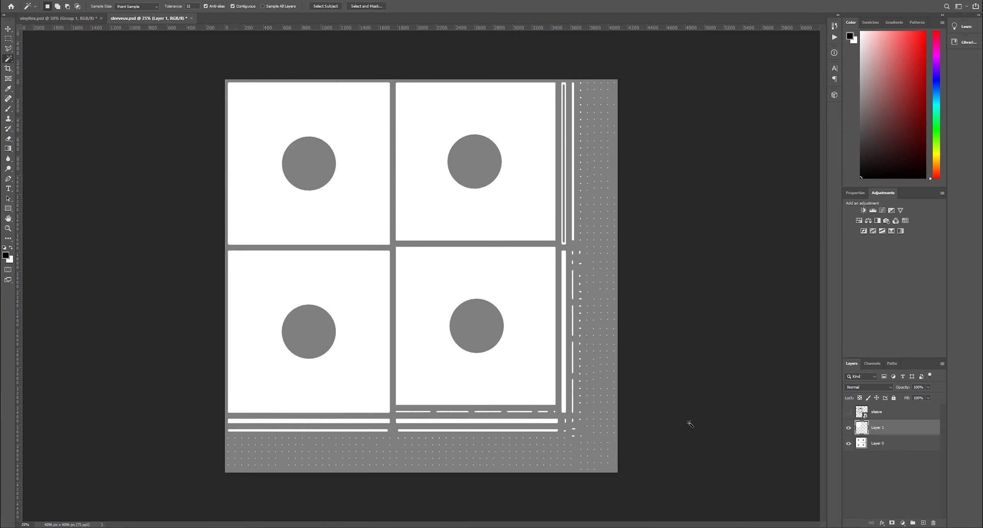
Show the sleeve artwork layer and transform it to cover the upper-left island of the UV layout
click(870, 412)
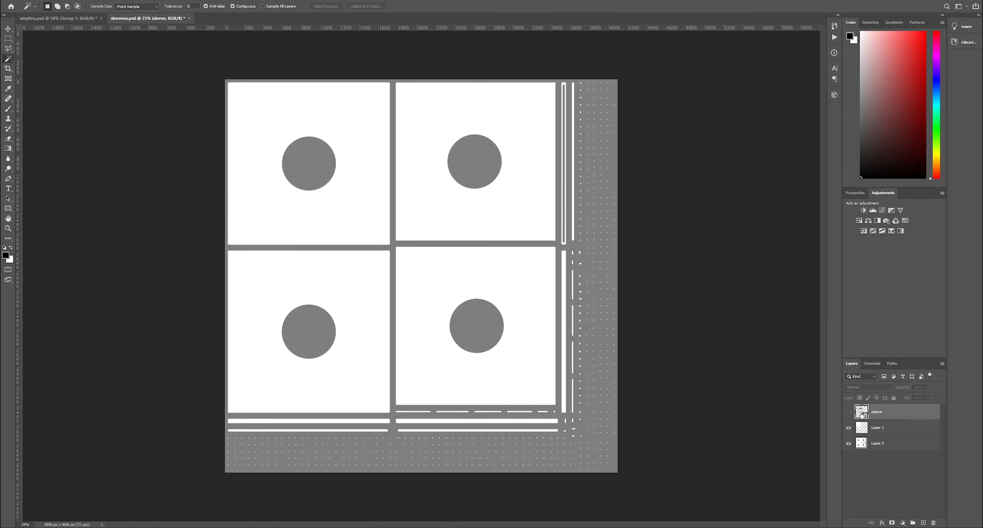
click(849, 411)
key(ctrl+t)
drag(333, 192, 288, 139)
drag(421, 275, 389, 244)
key(Return)
key(w)
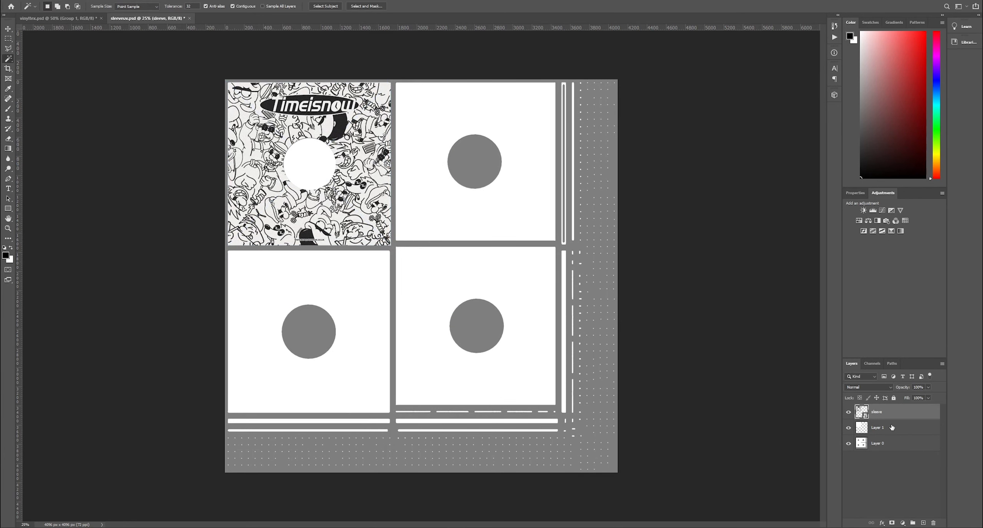
Clip the sleeve artwork to Layer 1 with a clipping mask and check its fit around the island's edges and centre hole
right_click(879, 409)
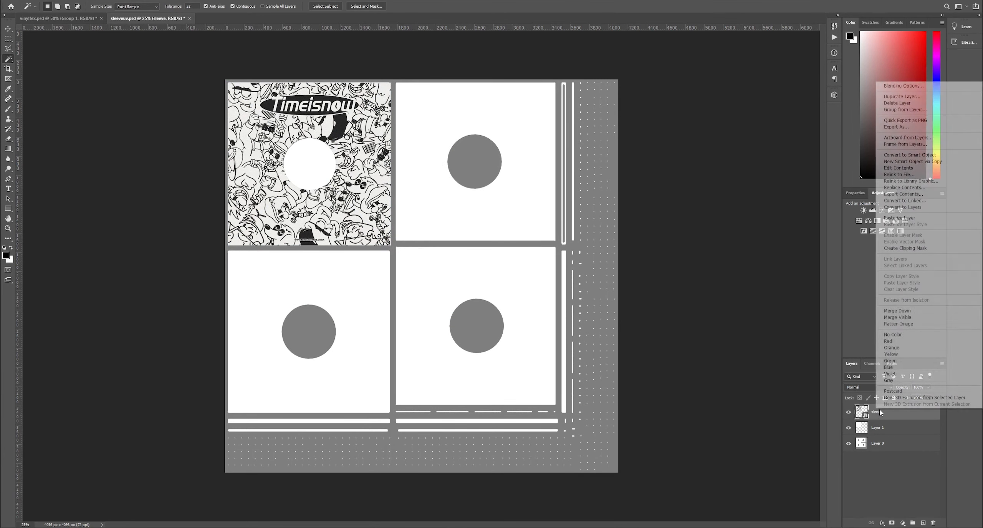
click(900, 248)
scroll(299, 228, up, 1)
key(ctrl+plus)
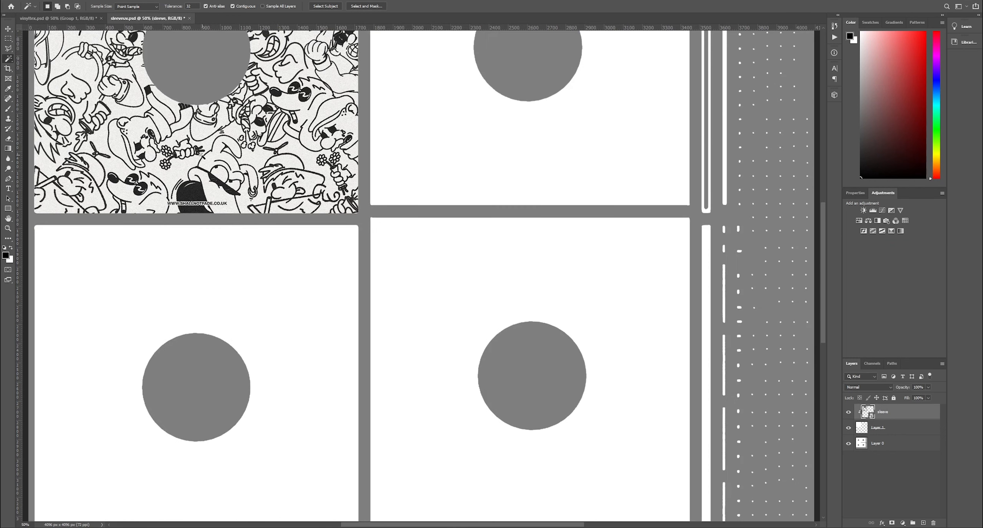
scroll(182, 169, up, 3)
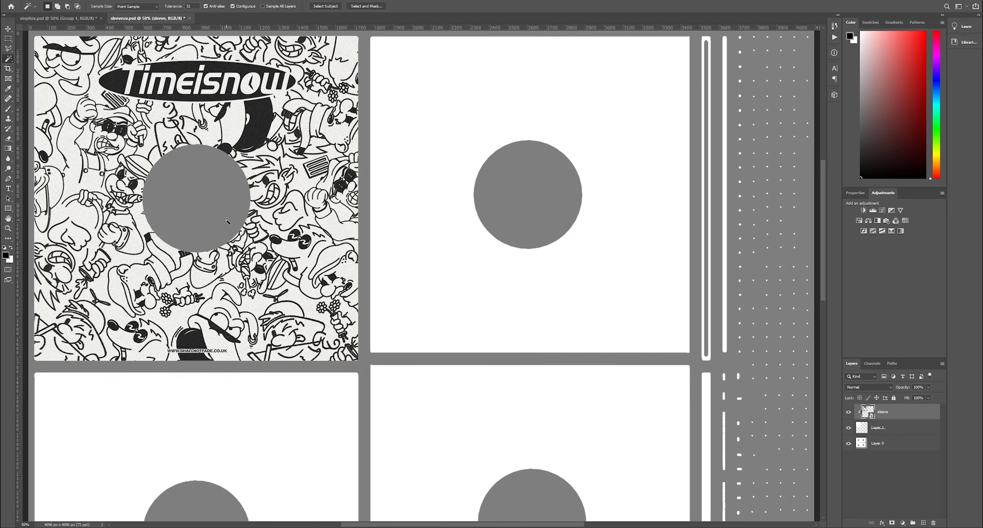
scroll(228, 232, down, 2)
scroll(321, 245, up, 2)
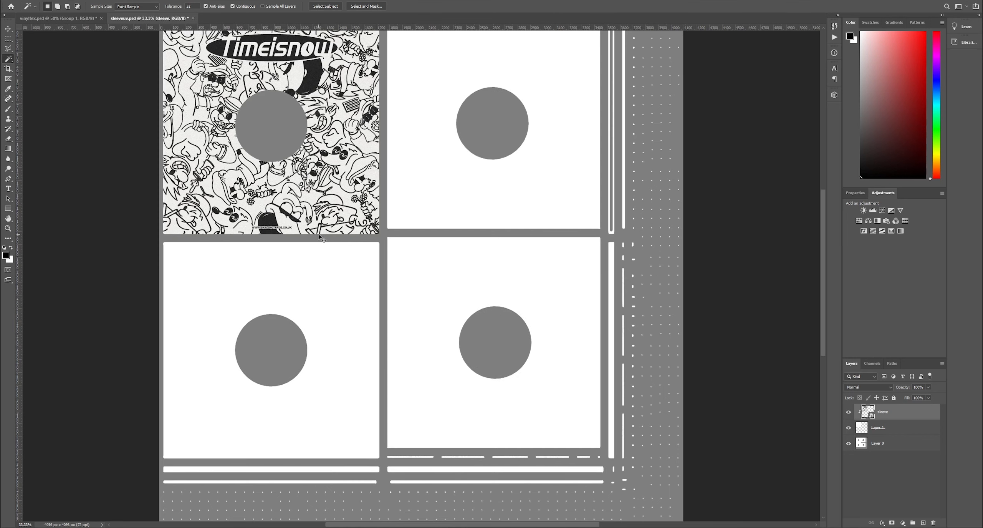
scroll(312, 214, down, 2)
scroll(320, 181, up, 3)
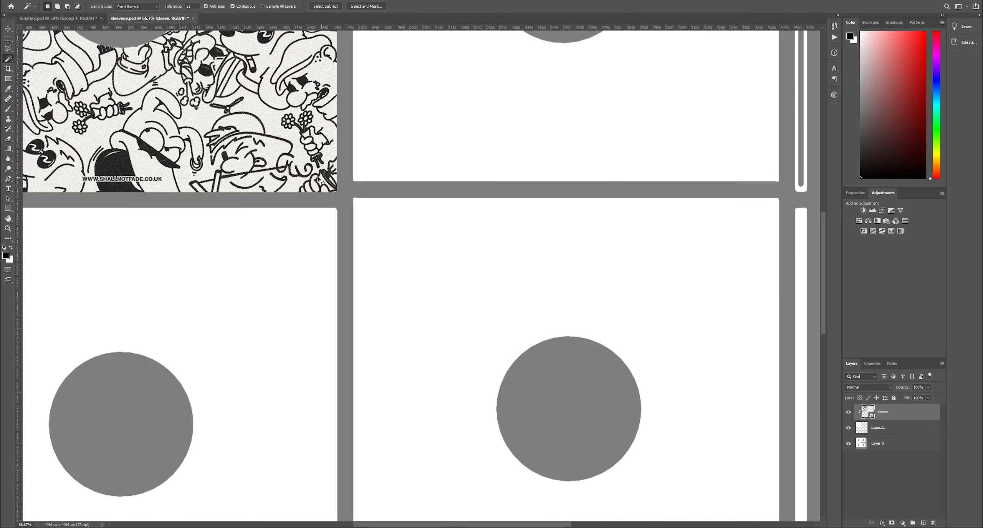
scroll(497, 269, down, 2)
Select the lower-left sleeve island on Layer 0 and copy it to its own layer
click(883, 434)
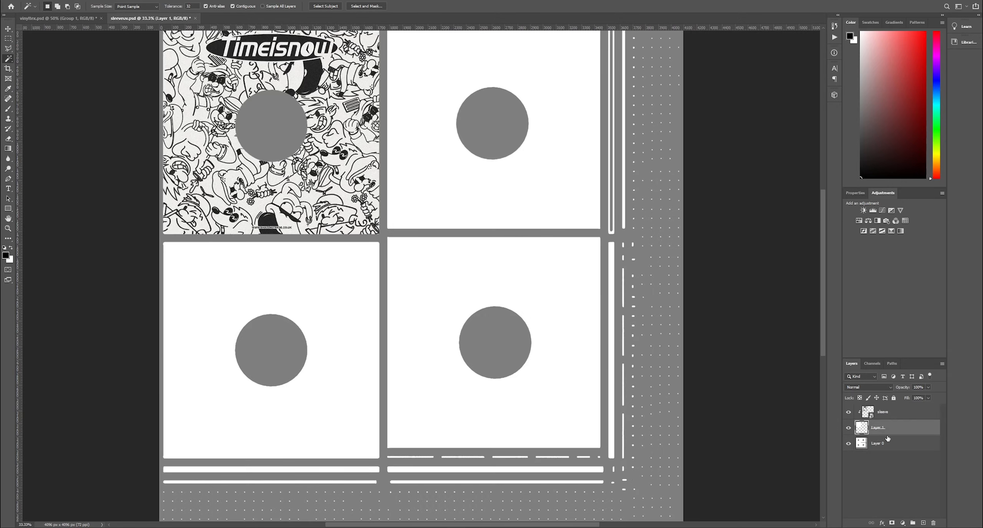
click(883, 443)
click(300, 269)
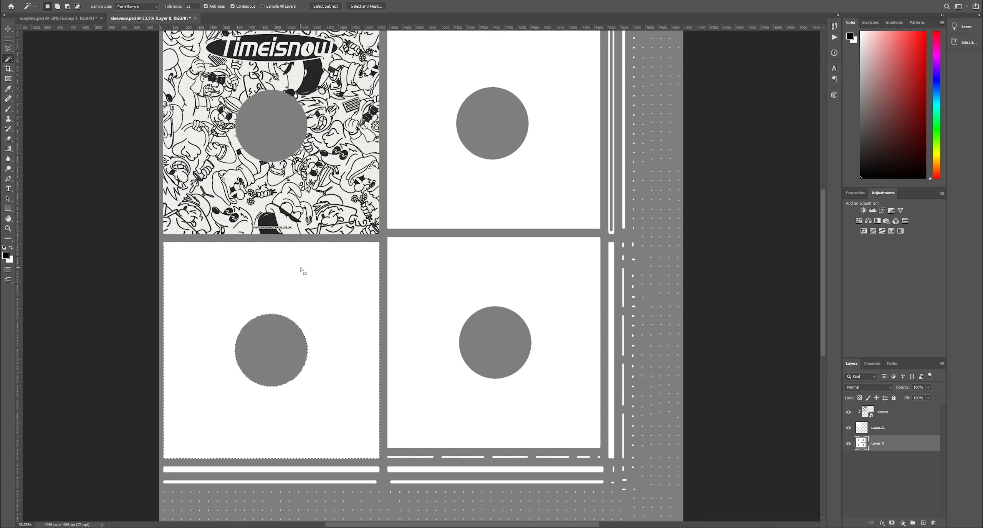
key(ctrl+j)
key(ctrl+minus)
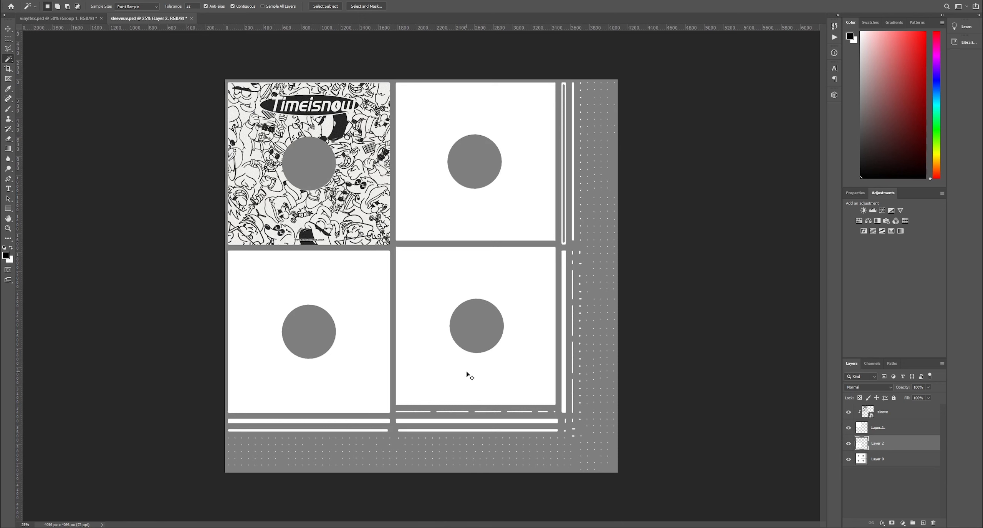
key(ctrl+plus)
drag(461, 525, 430, 526)
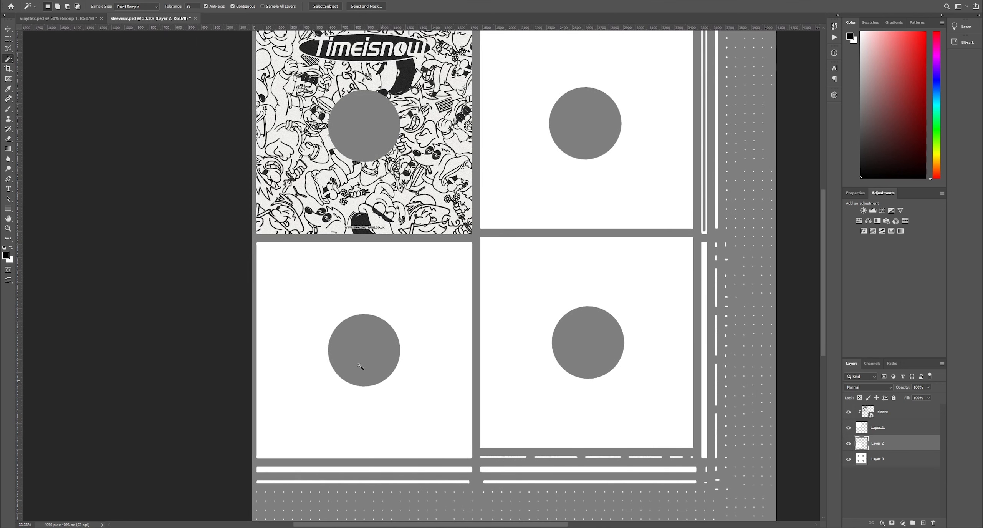
Sample the sleeve artwork's off-white background colour, then hide Layer 2 and add an empty layer directly above Layer 0
click(8, 89)
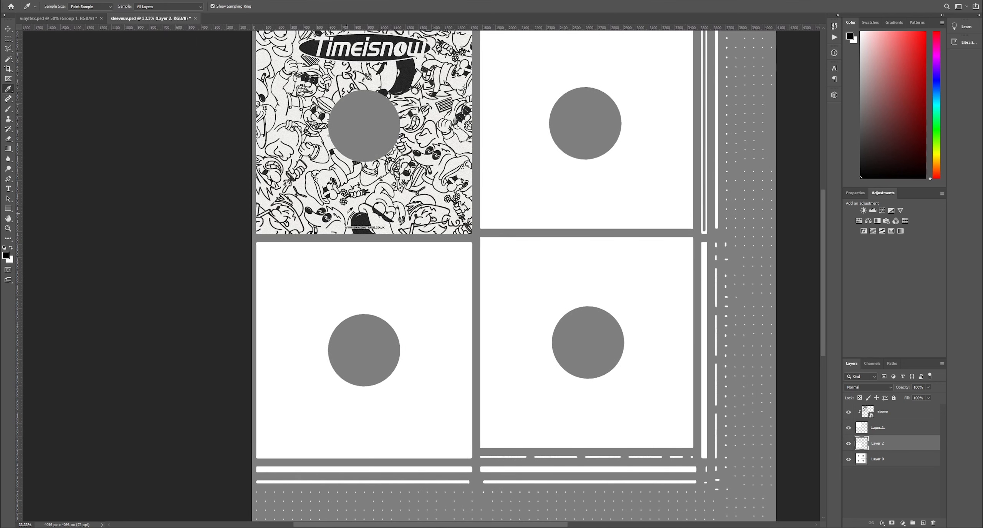
click(347, 212)
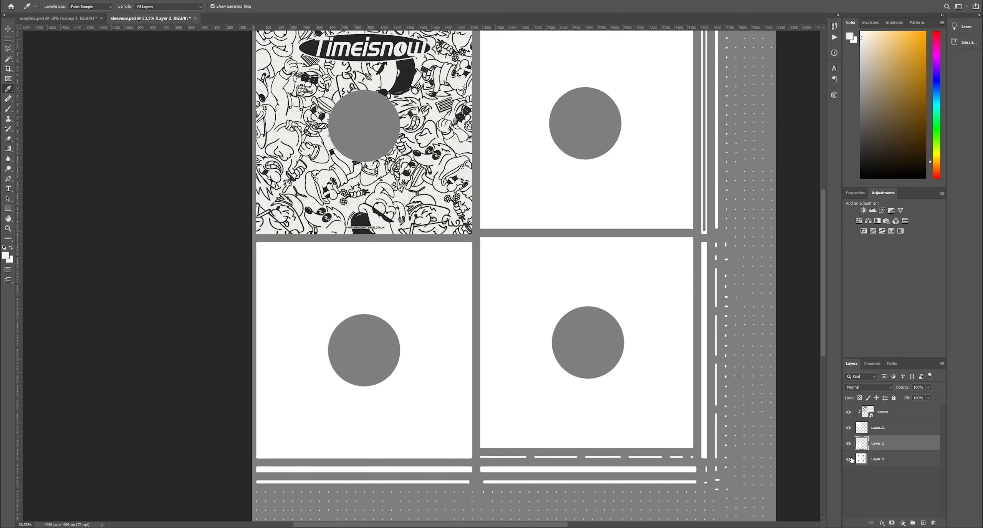
click(849, 442)
click(883, 458)
click(923, 522)
key(ctrl+minus)
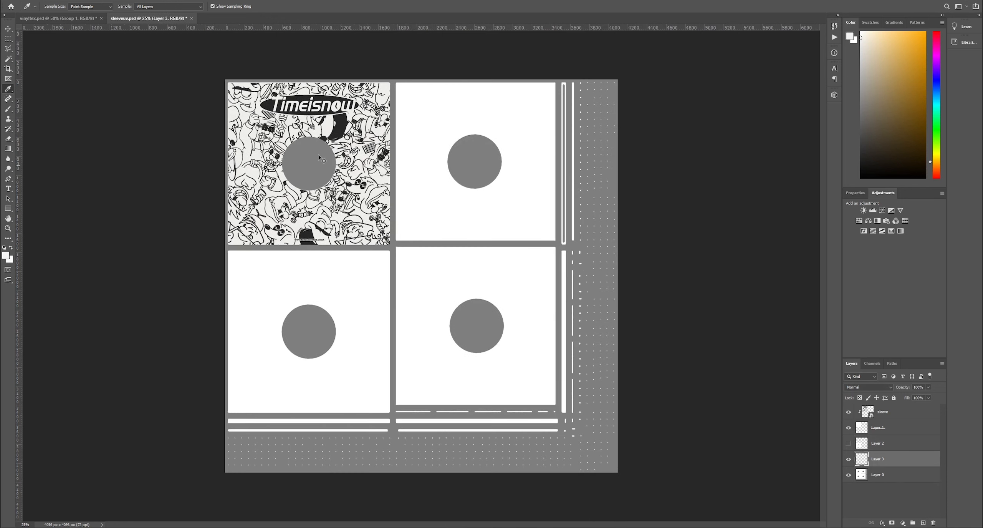
Fill the whole canvas on Layer 3 with the sampled off-white f4f4f4 at 100% opacity and clear the selection
click(7, 38)
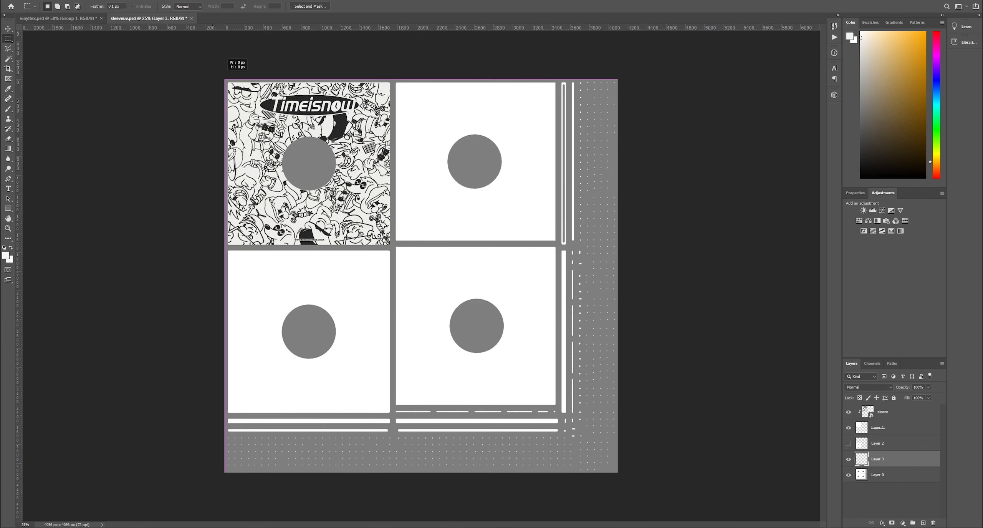
drag(212, 75, 621, 475)
right_click(424, 331)
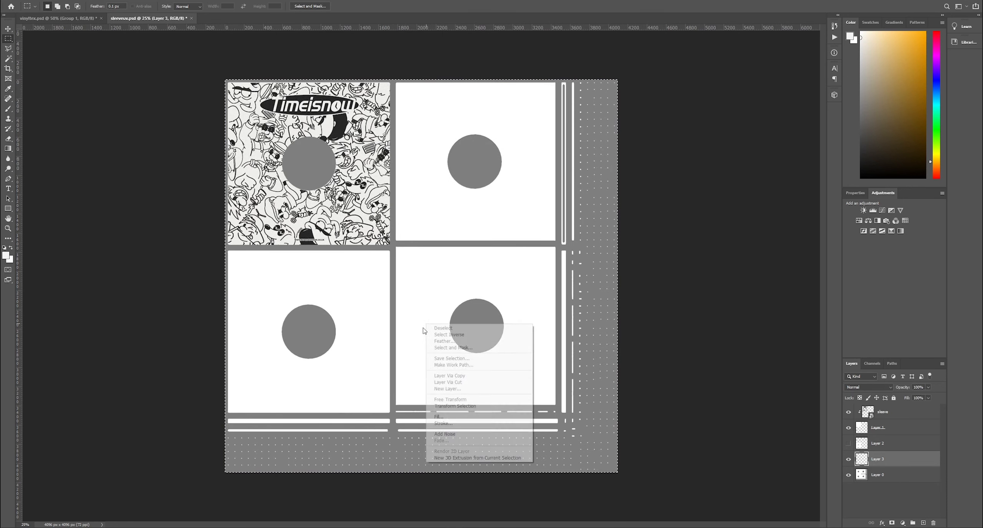
click(442, 416)
click(411, 118)
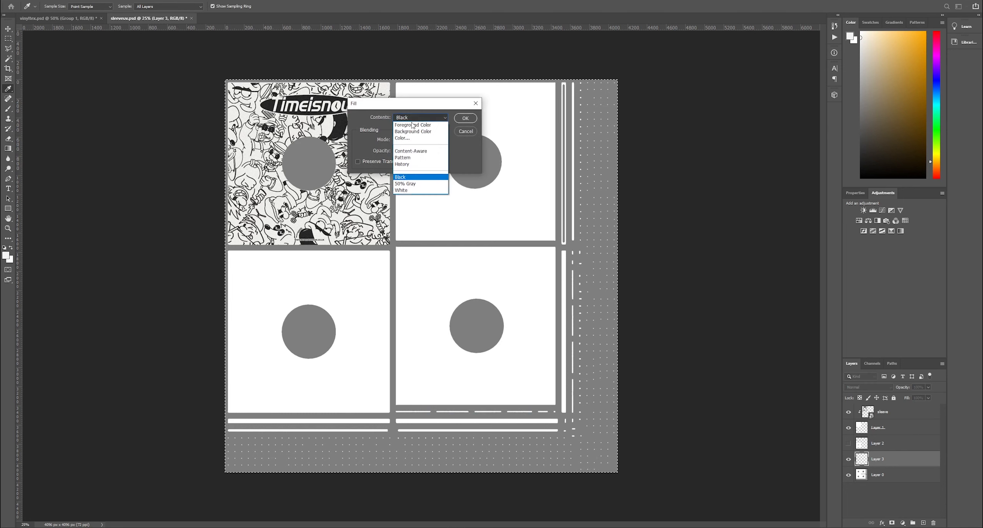
click(409, 138)
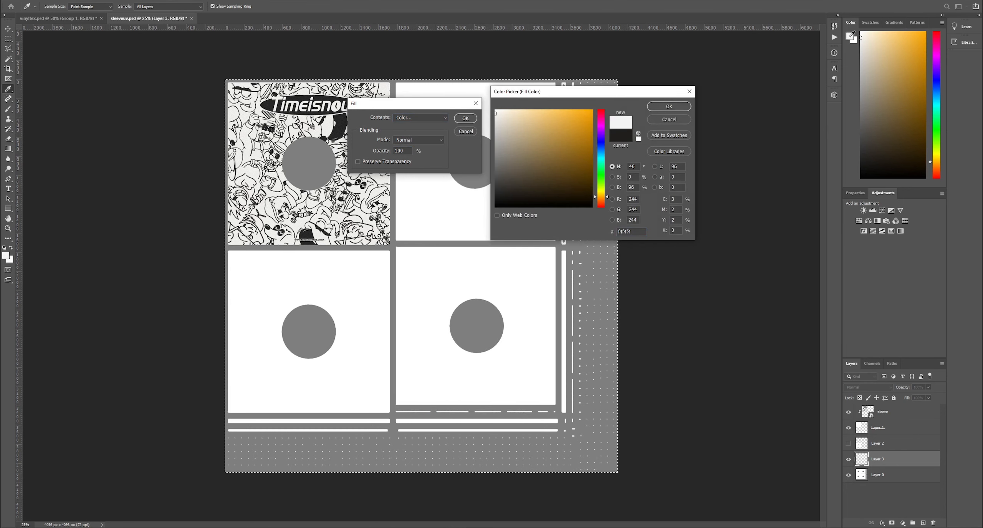
click(669, 106)
click(465, 118)
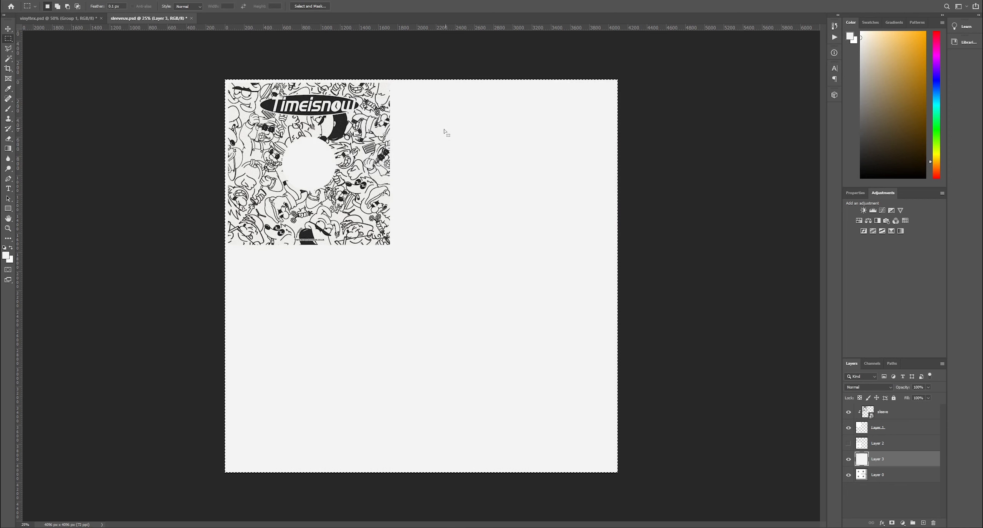
key(ctrl+d)
Add uniform, monochromatic noise to the off-white Layer 3, raising the noise amount slightly
click(109, 1)
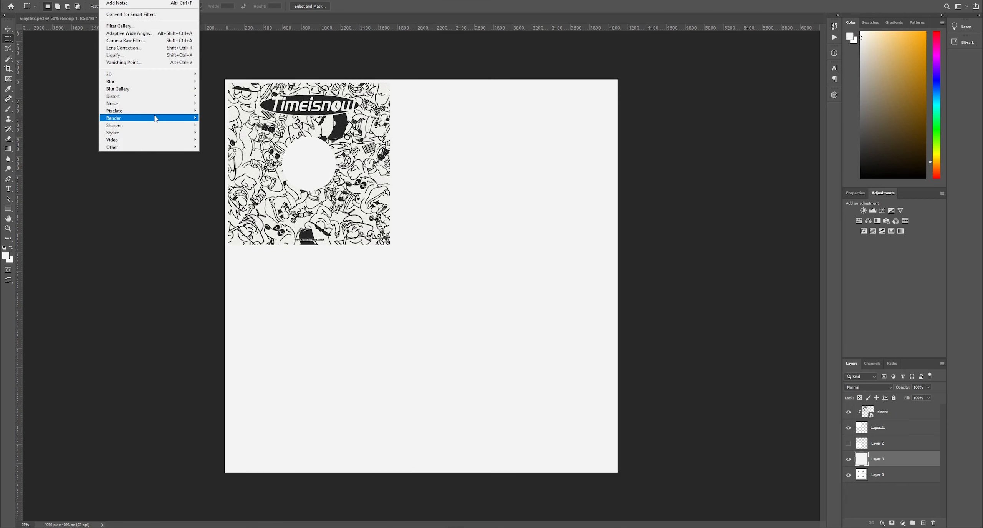
mouse_move(166, 106)
click(206, 106)
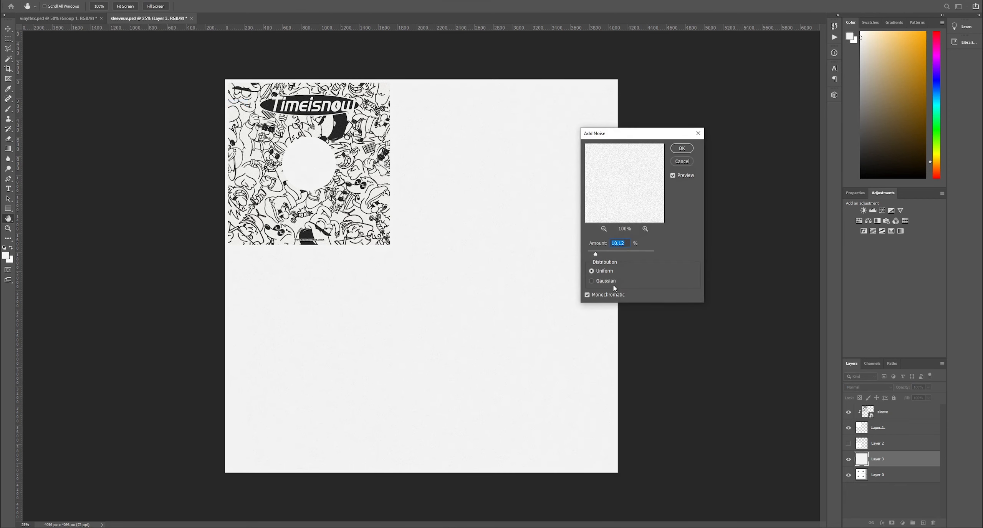
mouse_move(599, 254)
mouse_down()
mouse_move(611, 254)
mouse_move(602, 254)
mouse_up()
click(682, 148)
key(m)
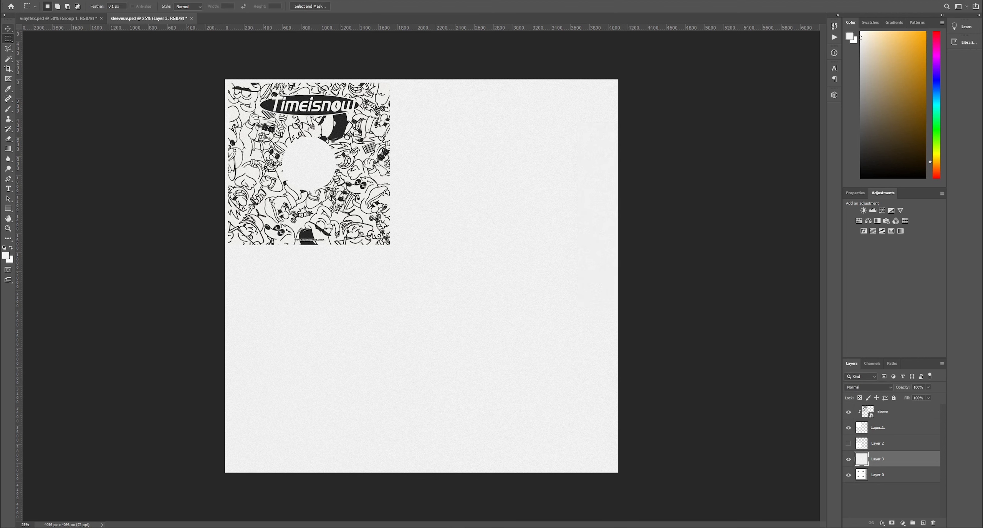
Quick-export the document as a PNG named sleevetex into Dropbox > snf vinyl covers > exports
click(18, 0)
mouse_move(65, 108)
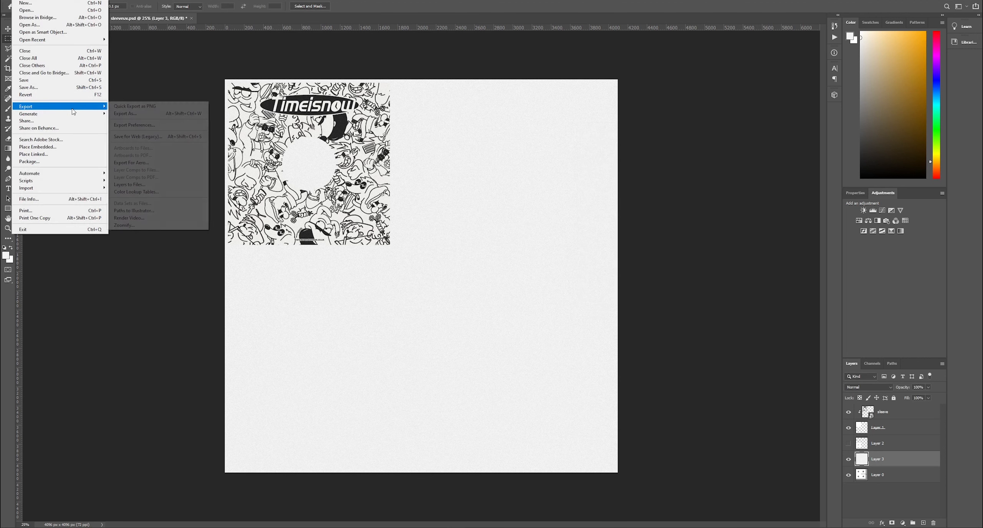
click(127, 108)
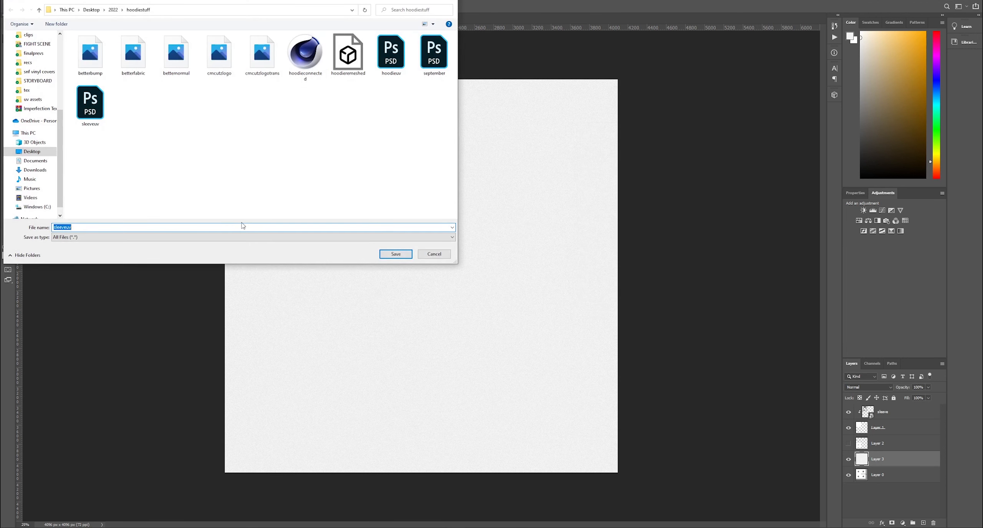
text(sl)
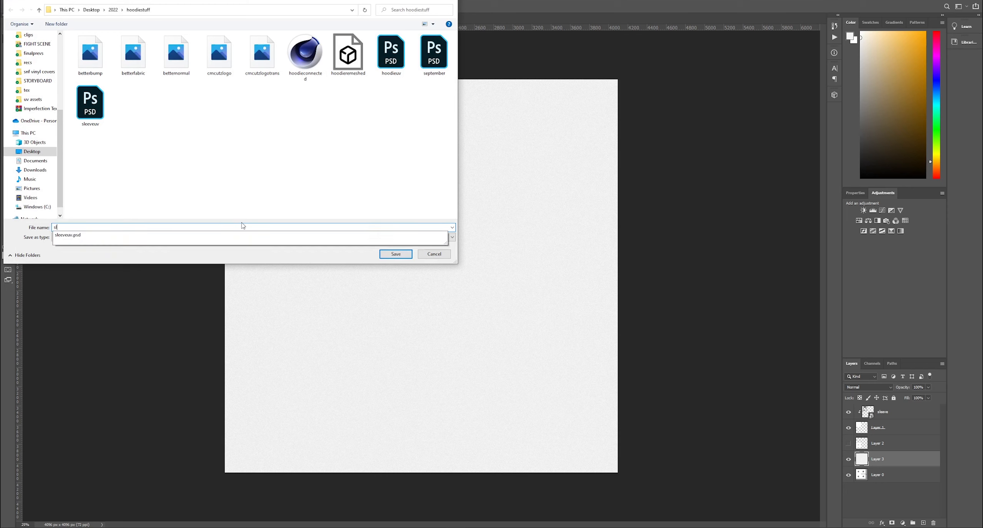
text(eevetex)
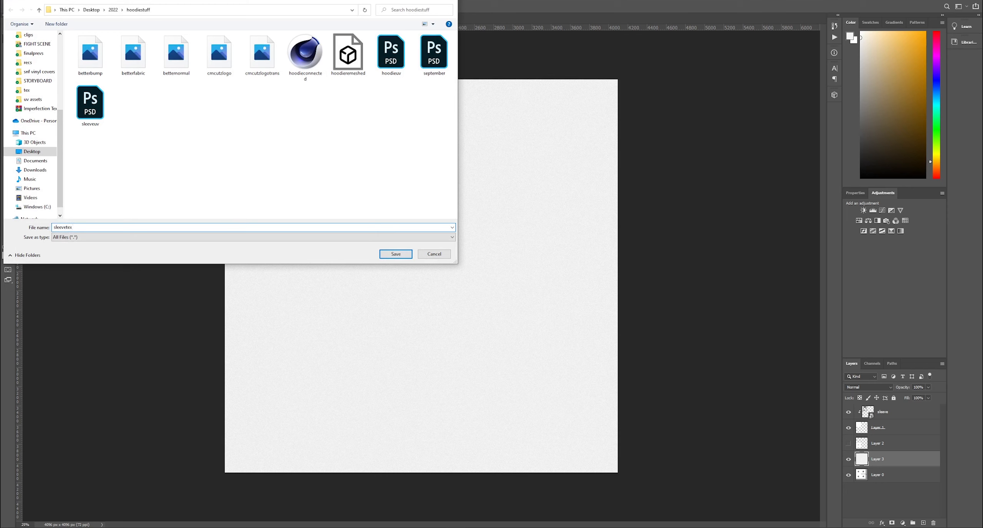
click(38, 71)
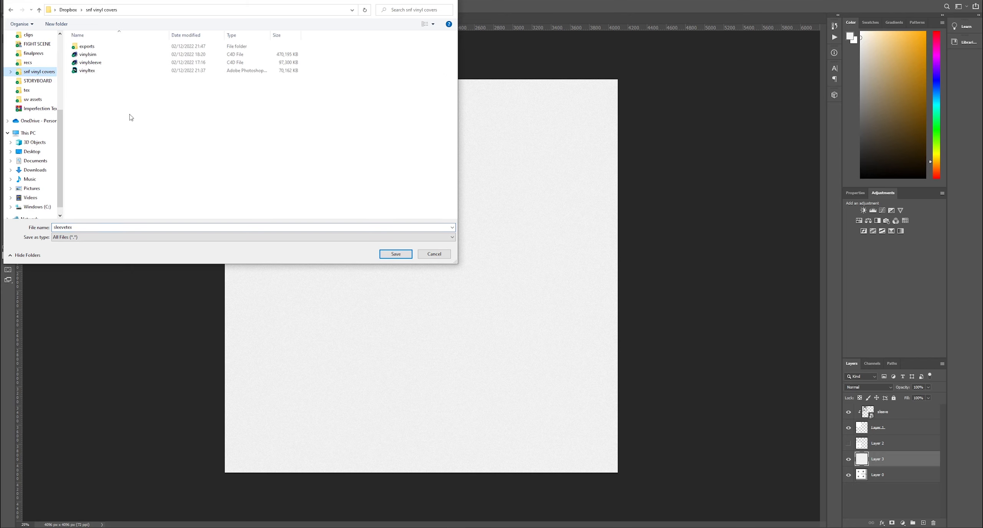
double_click(125, 46)
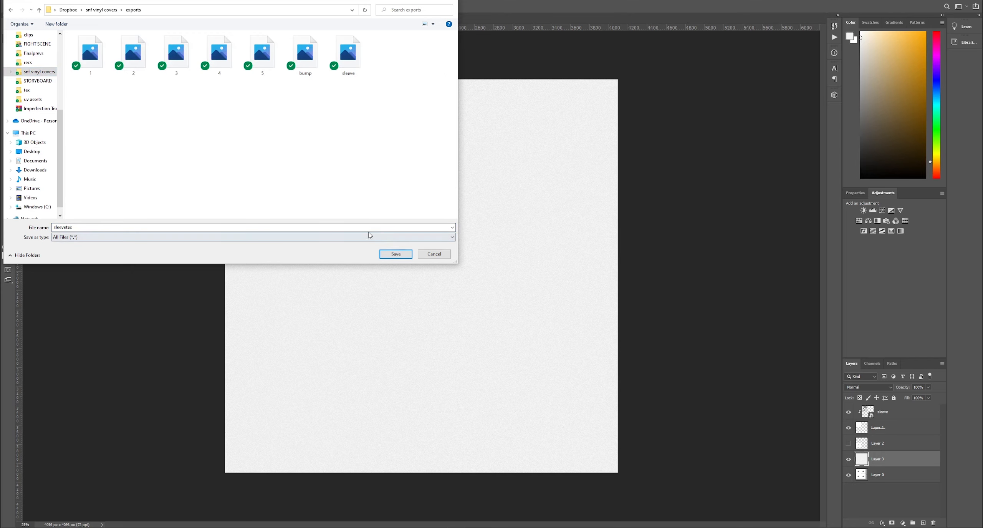
click(397, 257)
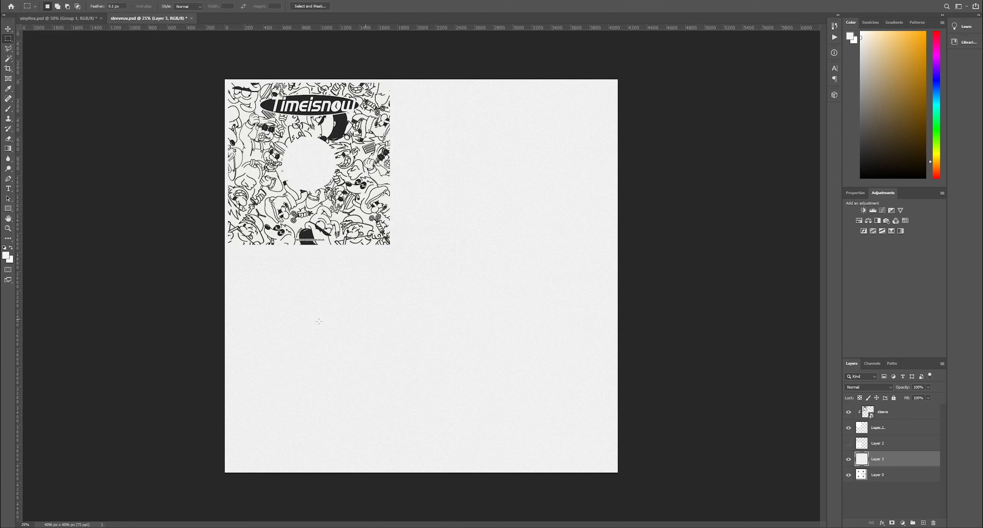
Switch to Cinema 4D and hide the Volume Mesher sleeve so that only the record disc shows
key(alt+Tab)
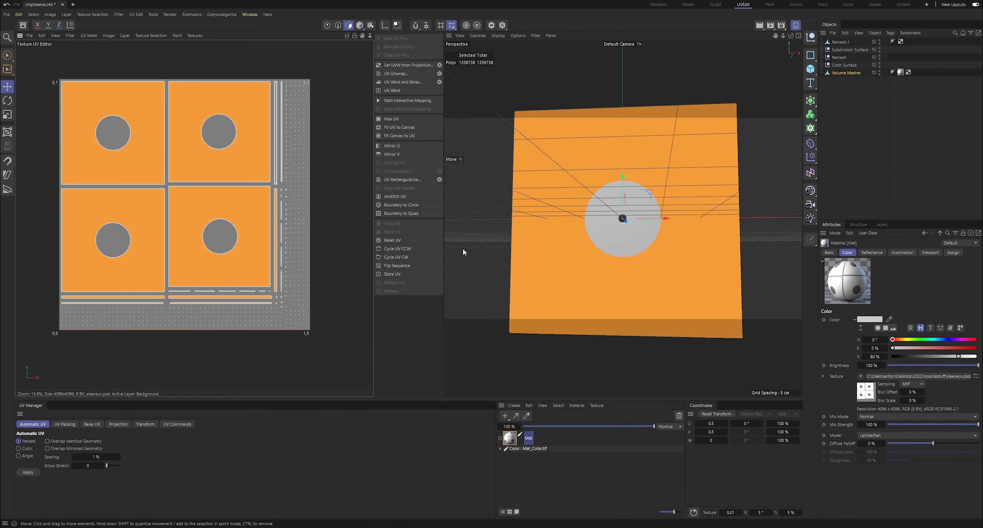
click(833, 106)
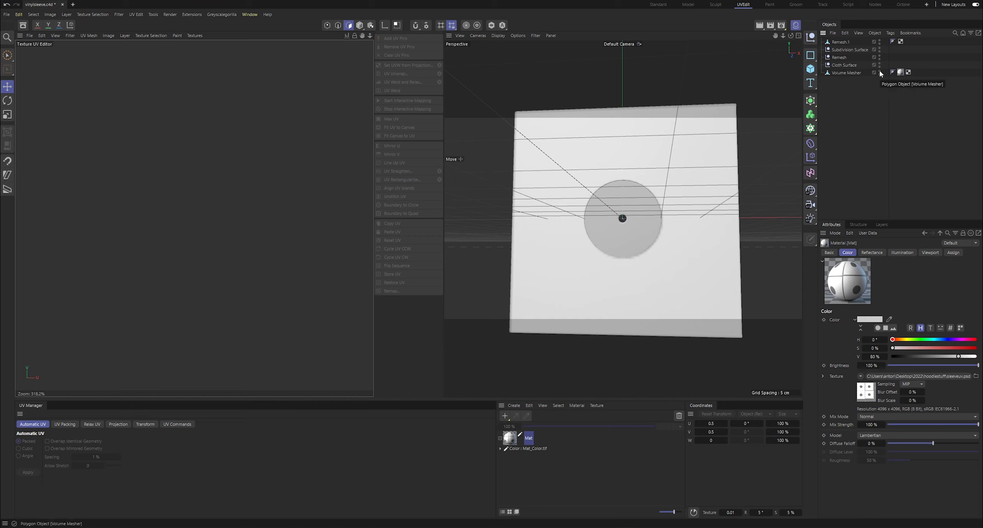
double_click(879, 71)
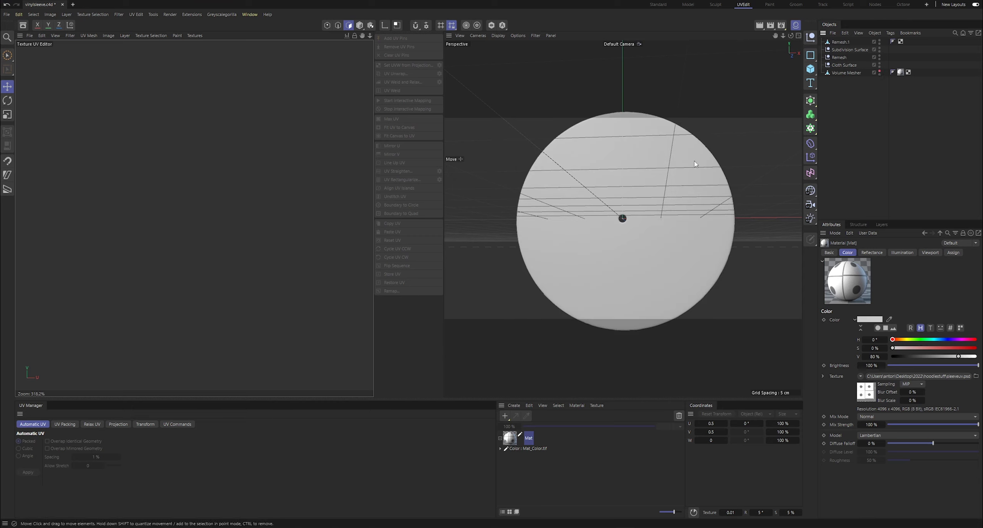
Delete the existing UVW tag from the Remesh.1 record disc
click(840, 42)
scroll(220, 201, down, 2)
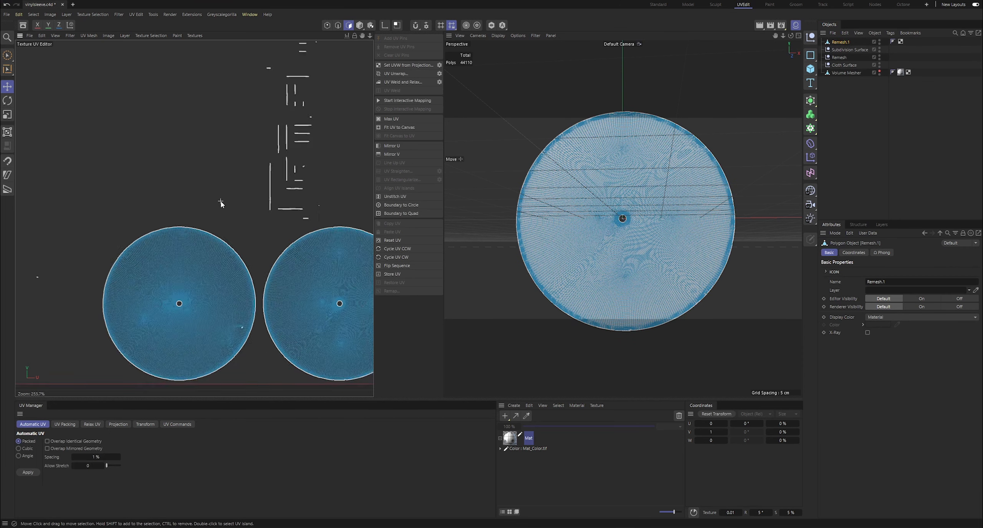
scroll(228, 206, down, 3)
scroll(241, 239, up, 1)
click(901, 42)
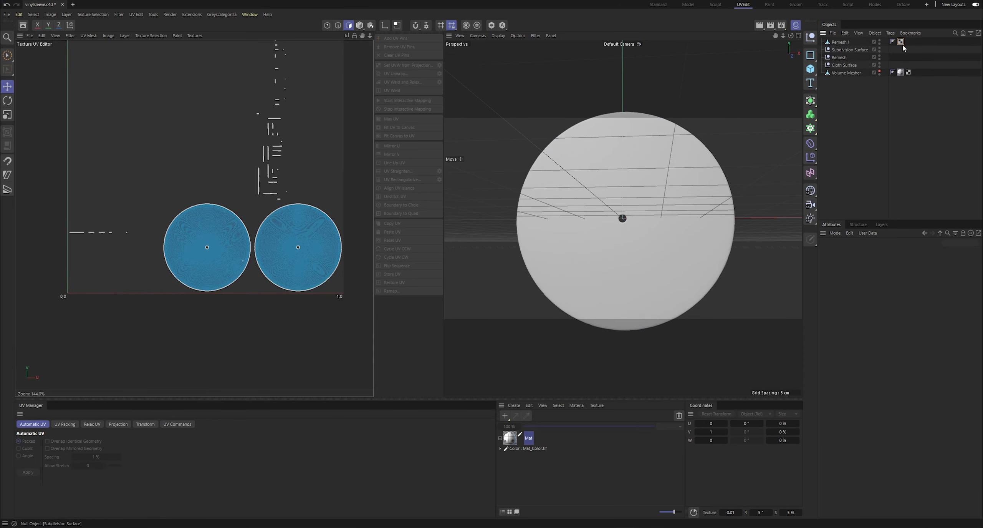
key(Delete)
Run the Paint Setup Wizard on Remesh.1 only, with optimal cubic mapping and a 4096 x 4096 colour texture, and display its new UV mesh
click(177, 35)
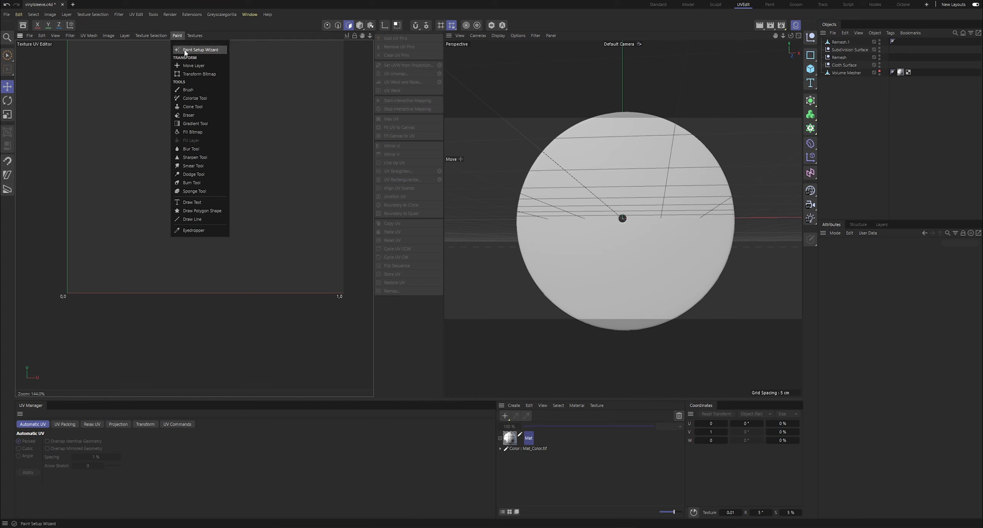
click(186, 50)
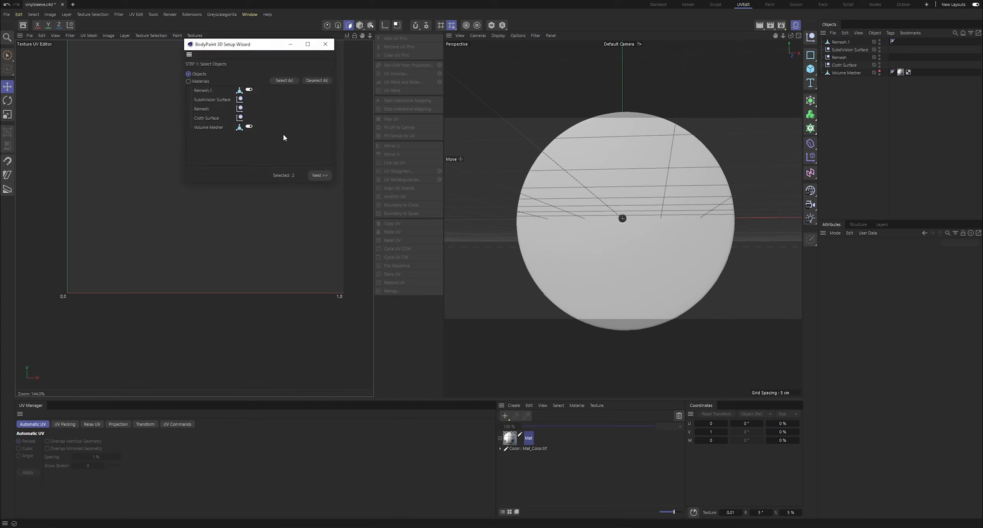
click(320, 176)
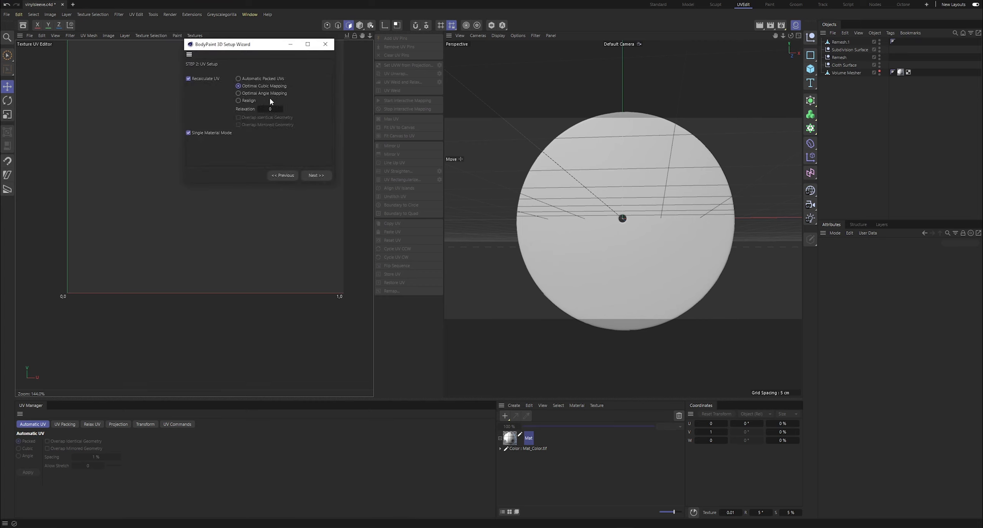
click(312, 173)
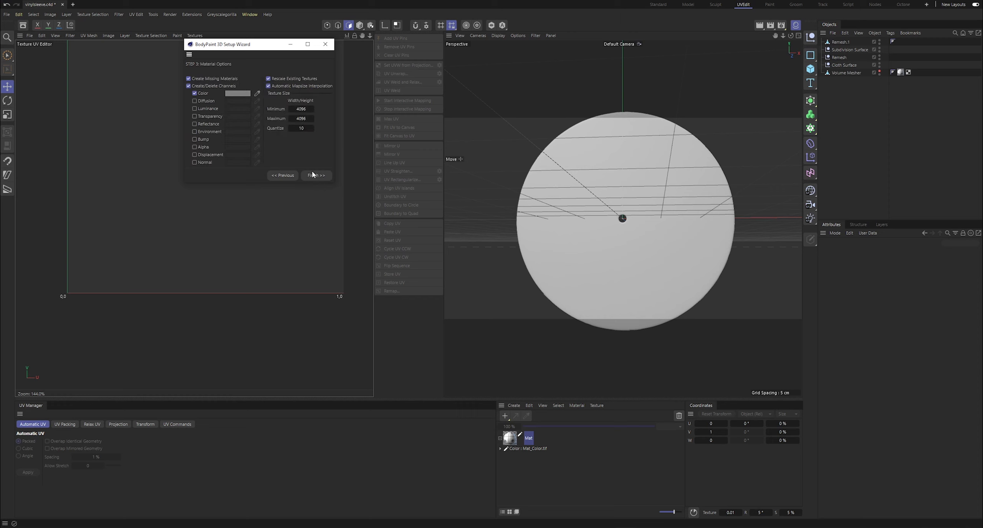
click(313, 175)
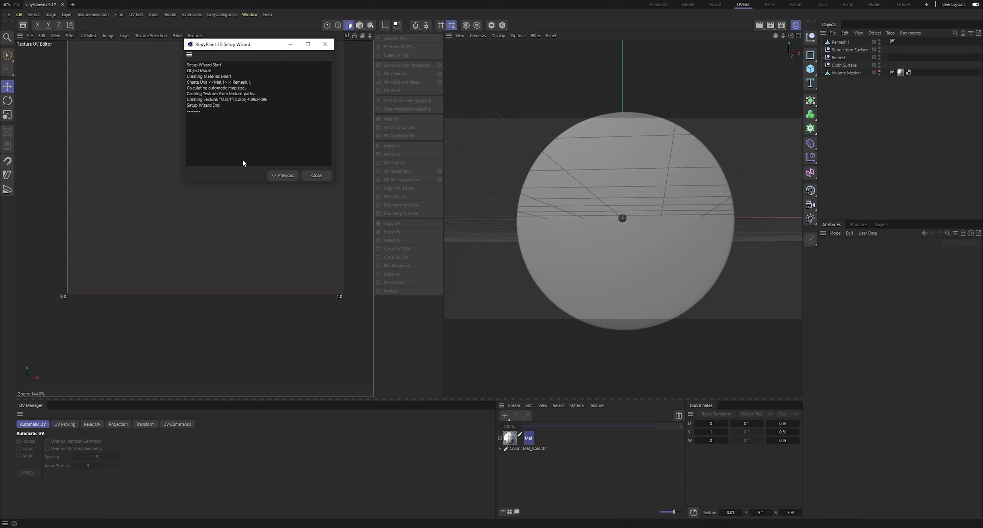
click(313, 175)
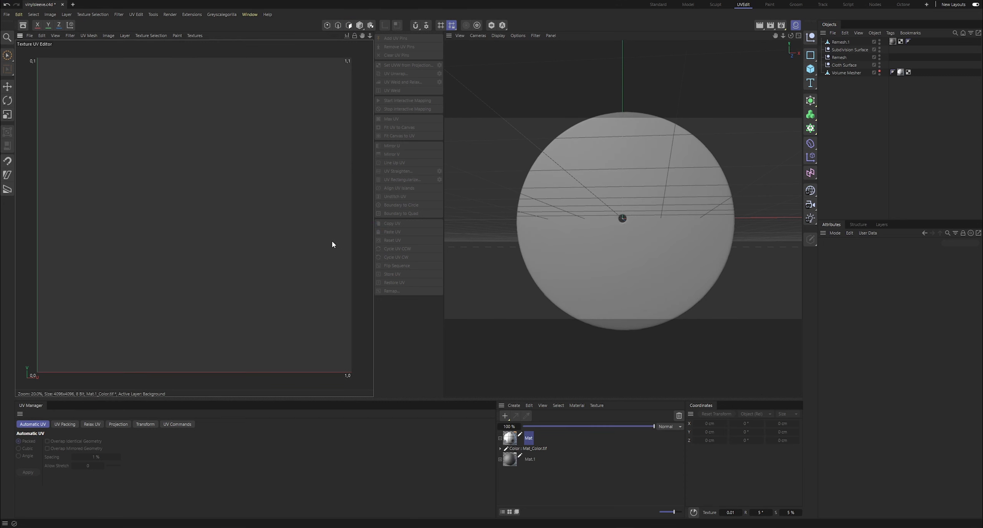
click(893, 41)
click(901, 42)
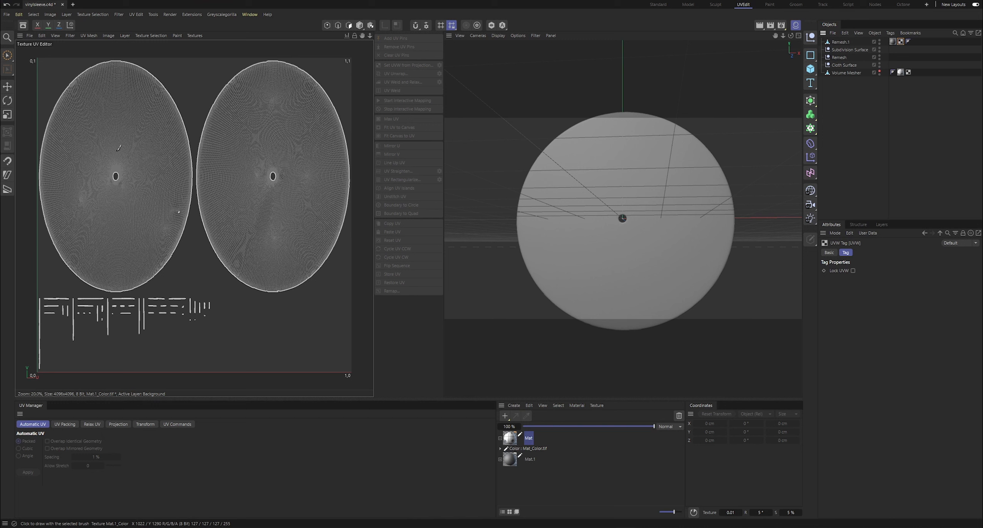
drag(102, 143, 136, 221)
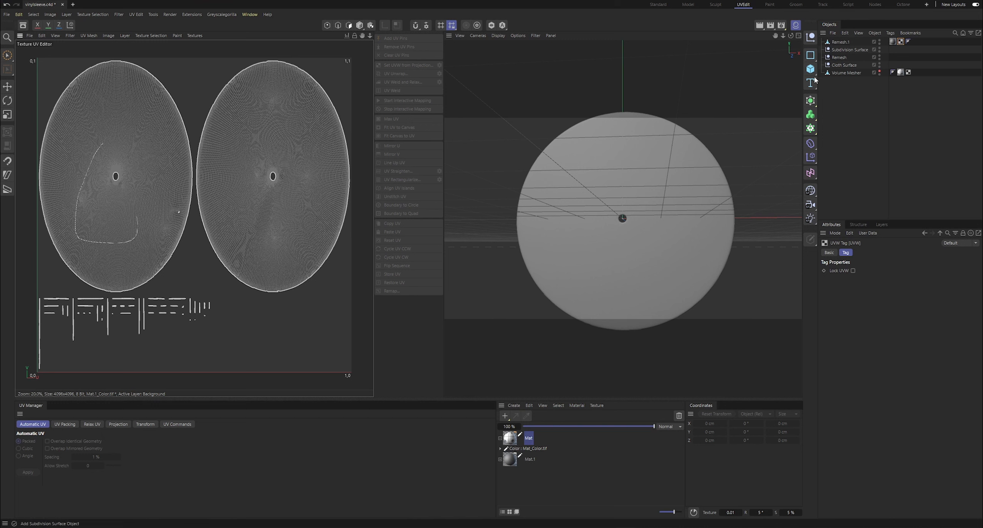
mouse_move(790, 36)
mouse_down()
mouse_move(781, 40)
mouse_move(789, 38)
mouse_up()
key(ctrl+z)
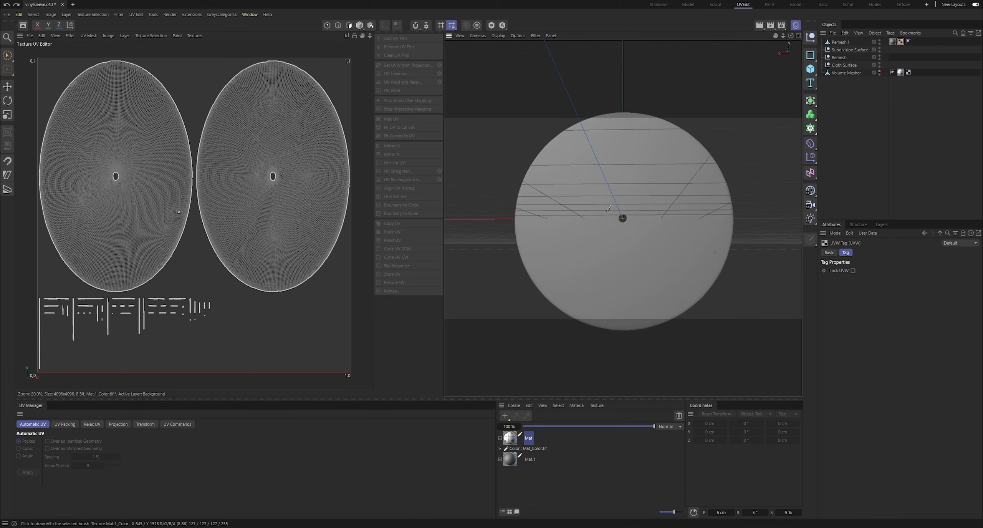
mouse_move(607, 199)
mouse_down()
mouse_move(591, 240)
mouse_move(649, 244)
mouse_up()
key(ctrl+z)
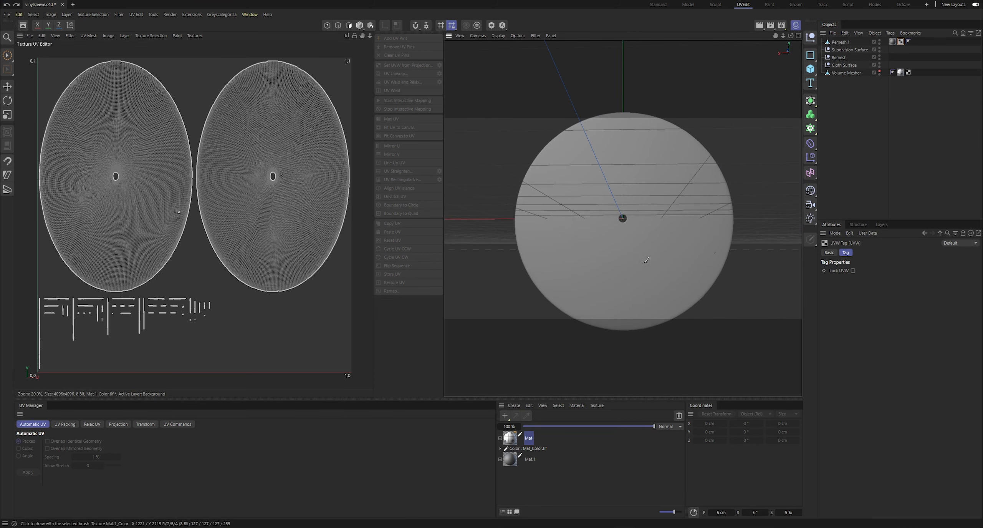
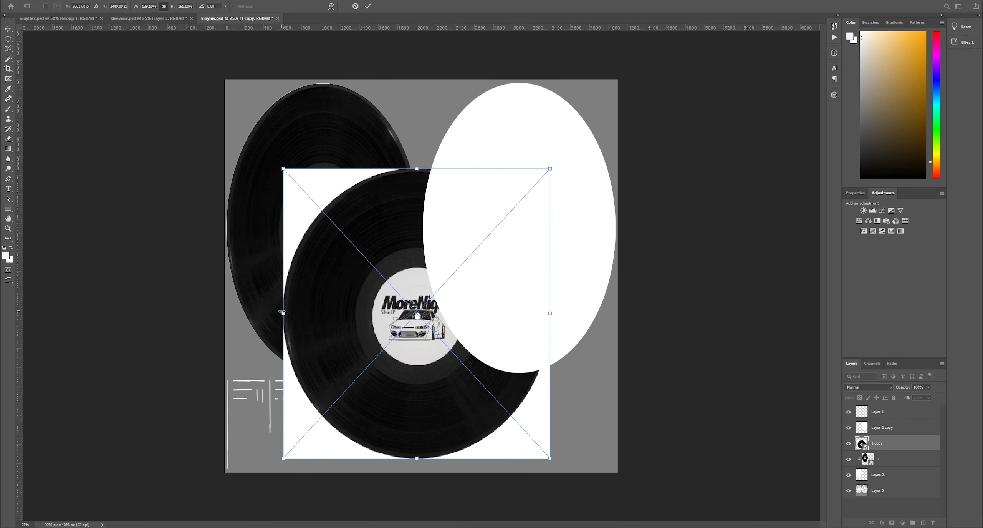
In Photoshop, rotate the 1 copy record image to about -107°, stretch it slightly and place it over the white ellipse
key(Return)
key(m)
key(ctrl+t)
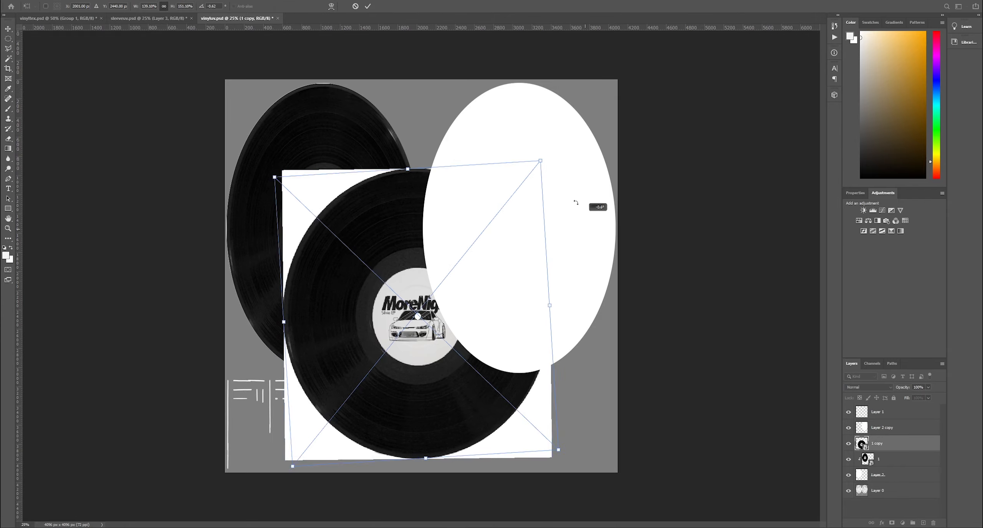
drag(582, 198, 365, 237)
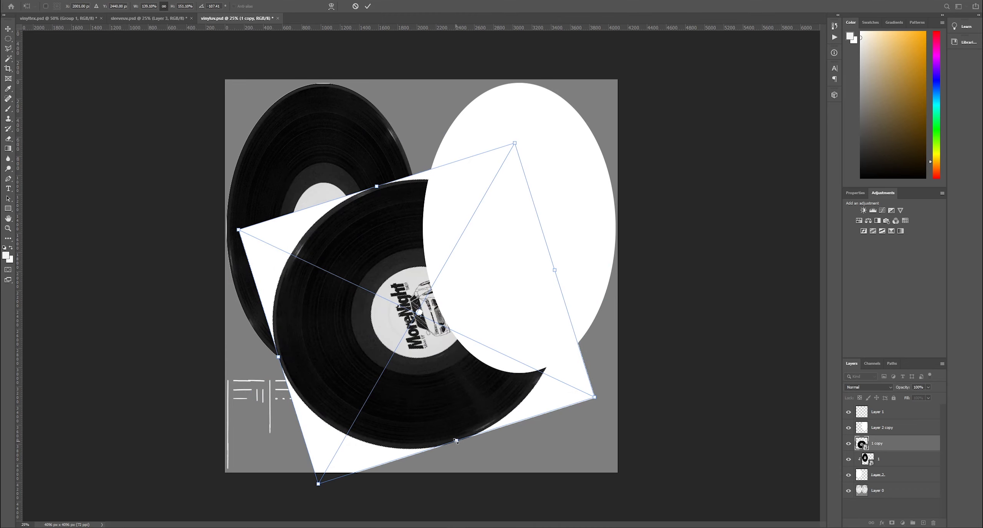
drag(455, 440, 459, 453)
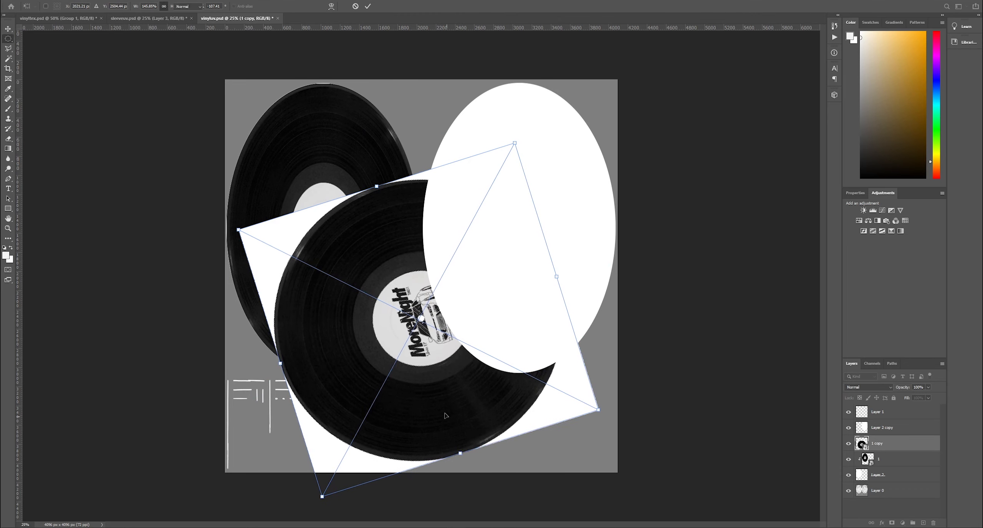
drag(446, 415, 543, 313)
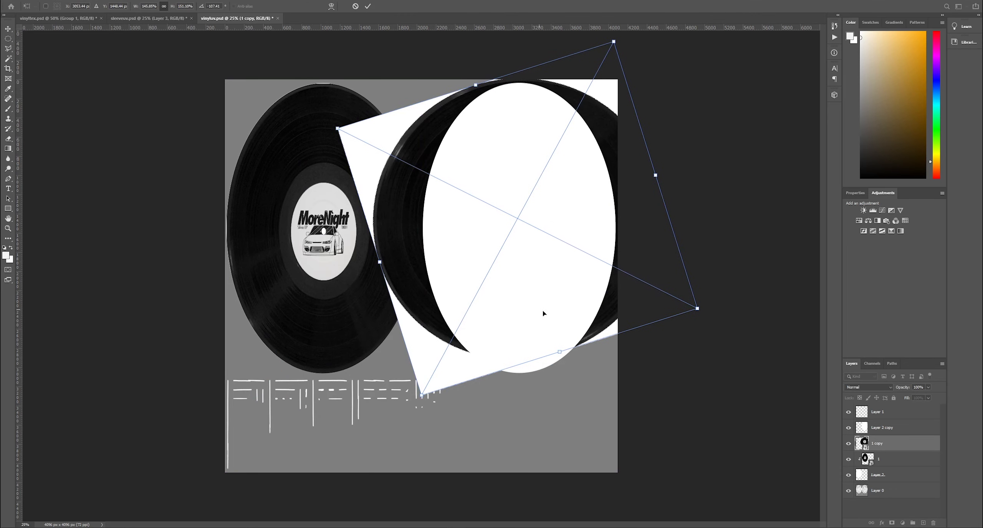
key(Return)
Move the 1 copy layer above Layer 2 copy, lower the record image slightly and straighten its rotation to about -90°
drag(863, 442, 882, 430)
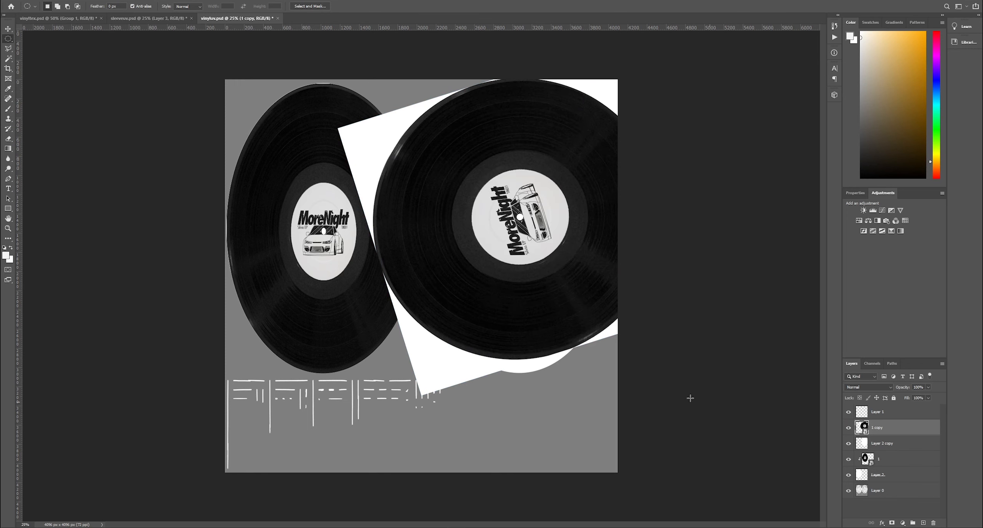
key(ctrl+t)
drag(546, 254, 547, 271)
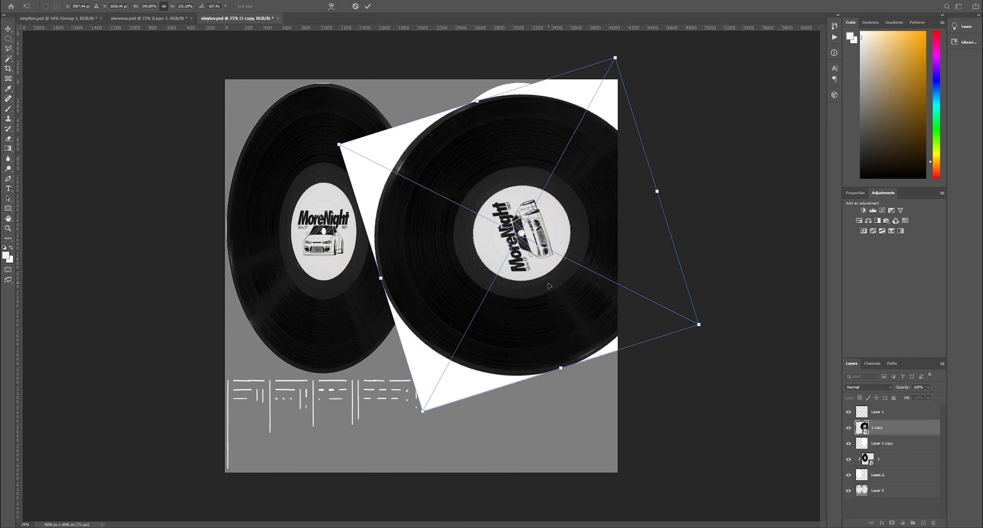
key(Return)
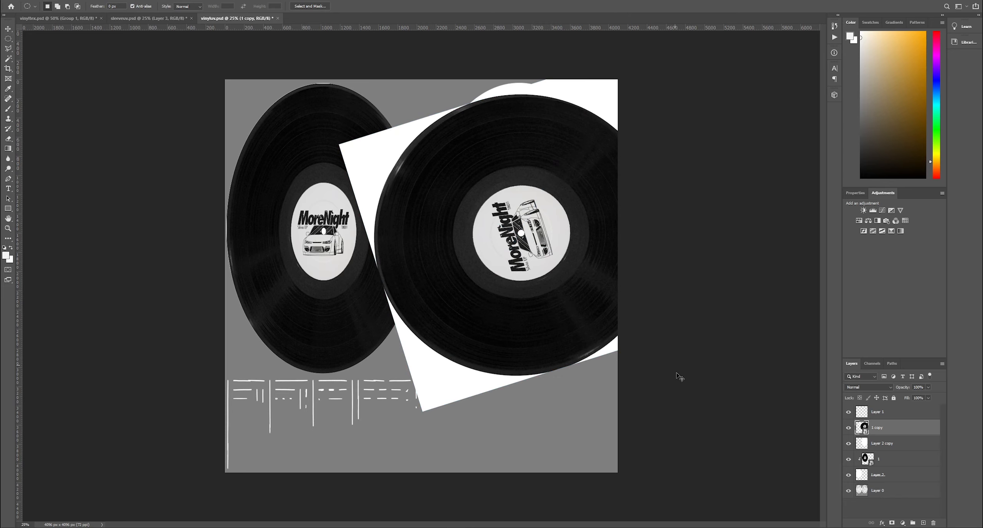
key(ctrl+t)
drag(678, 376, 603, 428)
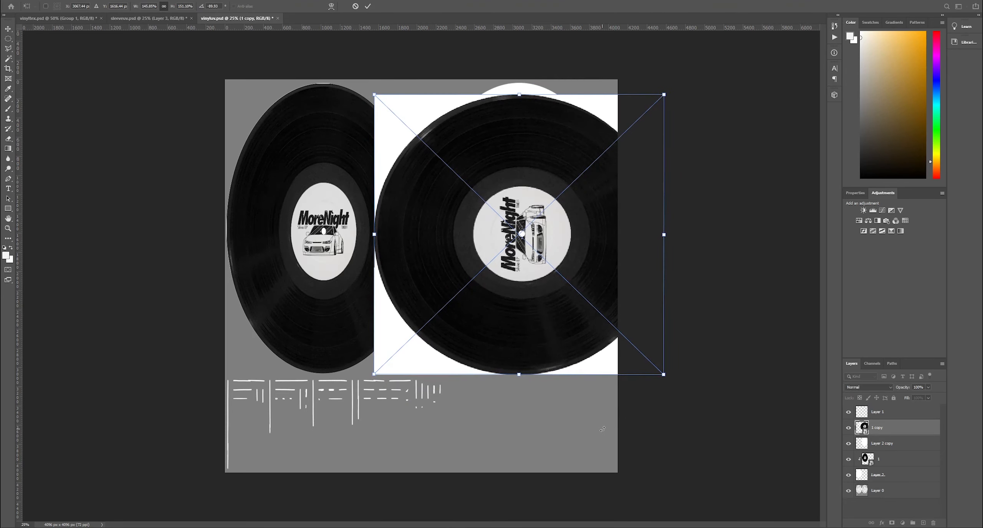
key(Return)
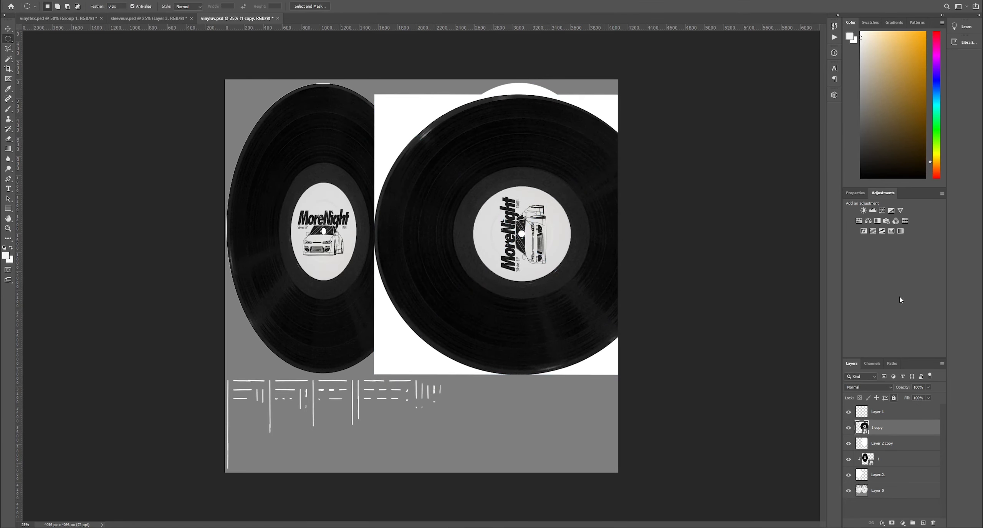
Clip the 1 copy layer to Layer 2 copy and resize and nudge the record image to fit the second ellipse
right_click(879, 427)
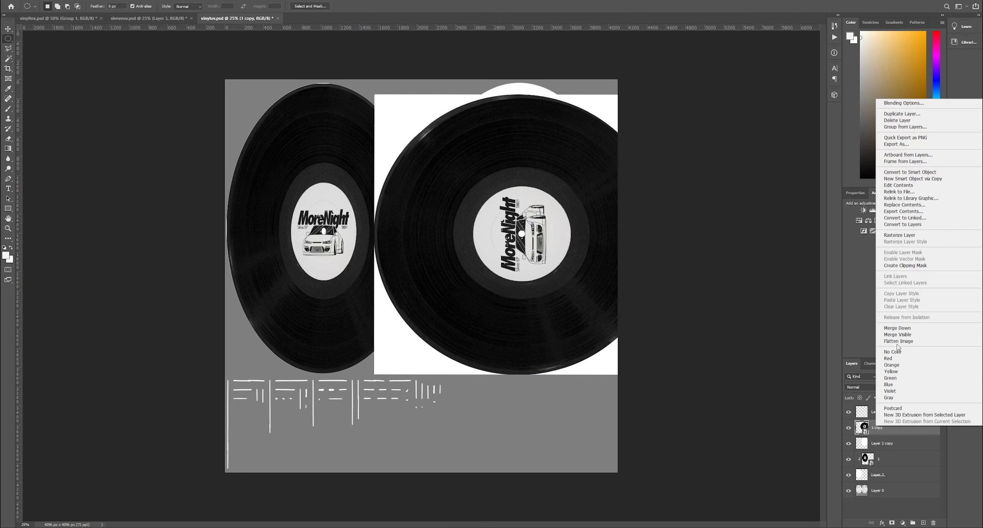
click(890, 266)
key(ctrl+t)
drag(523, 195, 525, 198)
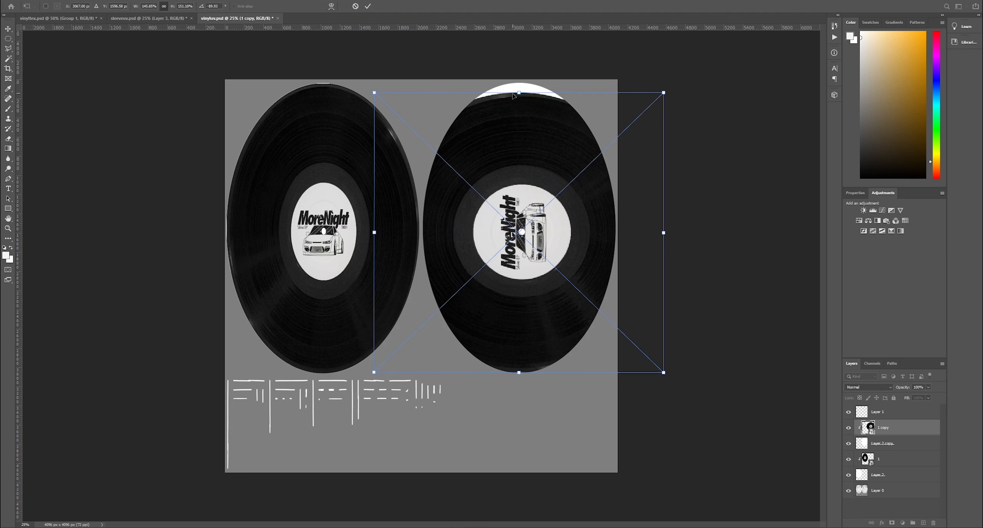
drag(519, 93, 522, 83)
drag(375, 227, 423, 227)
drag(663, 227, 615, 227)
key(Return)
key(m)
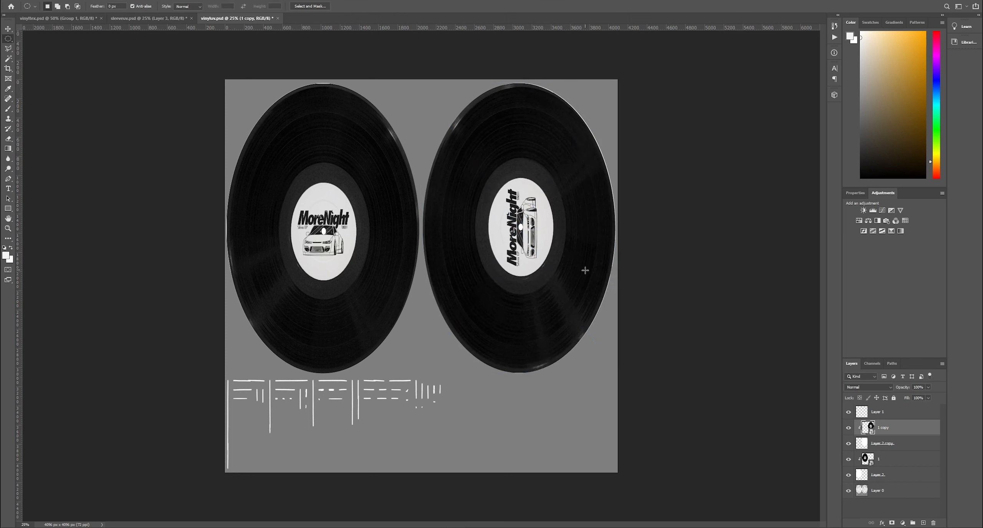
key(ctrl+t)
key(Right)
key(Return)
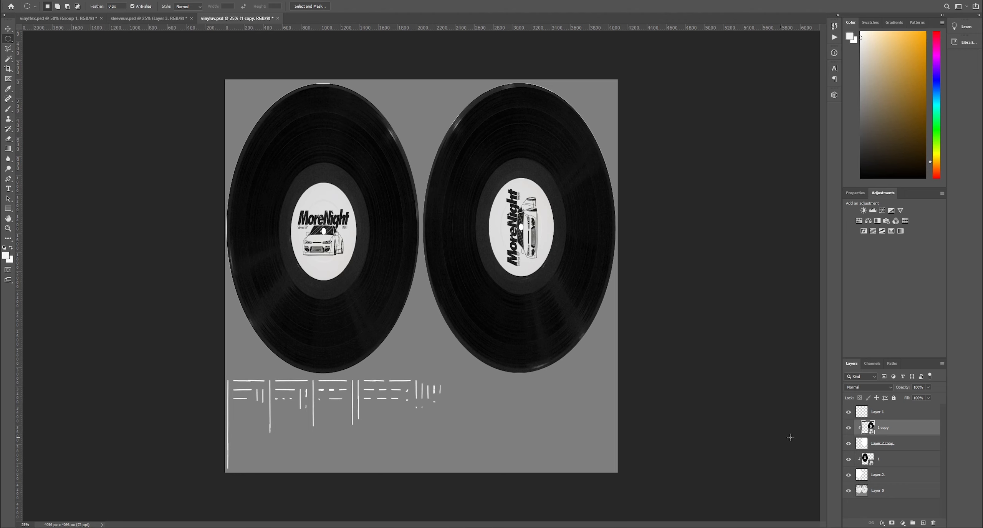
Hide Layer 2 and Layer 2 copy, then add an empty layer directly above Layer 0
click(847, 443)
click(848, 444)
click(848, 474)
click(848, 443)
click(895, 490)
click(923, 522)
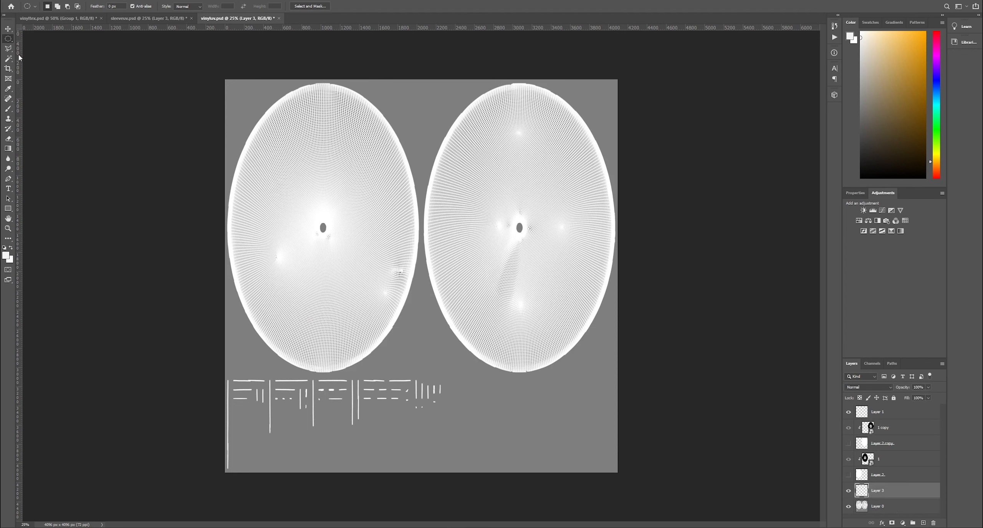
Fill the whole canvas on Layer 3 with black at 100% opacity, clear the selection and show Layer 2 and Layer 2 copy again
right_click(8, 38)
click(39, 39)
drag(225, 77, 624, 477)
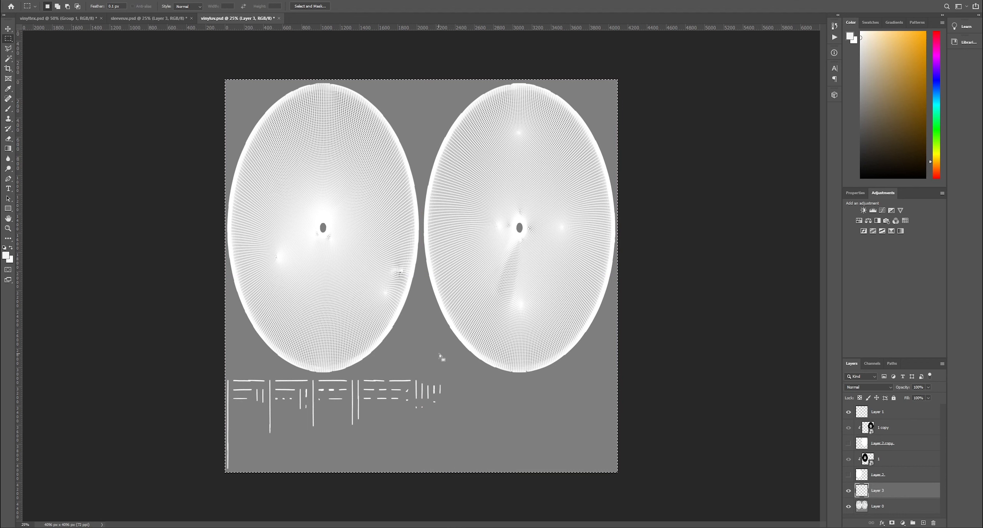
right_click(439, 355)
click(453, 446)
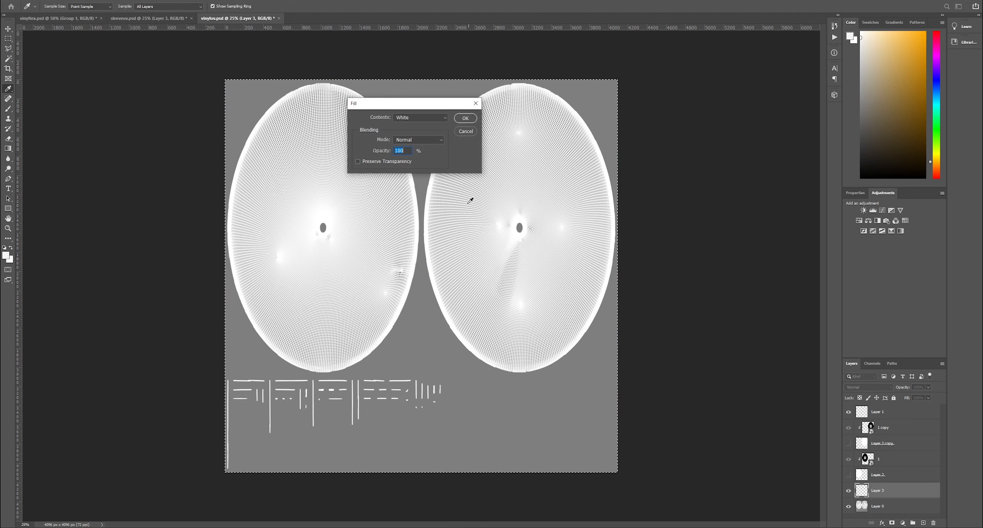
click(420, 118)
click(400, 177)
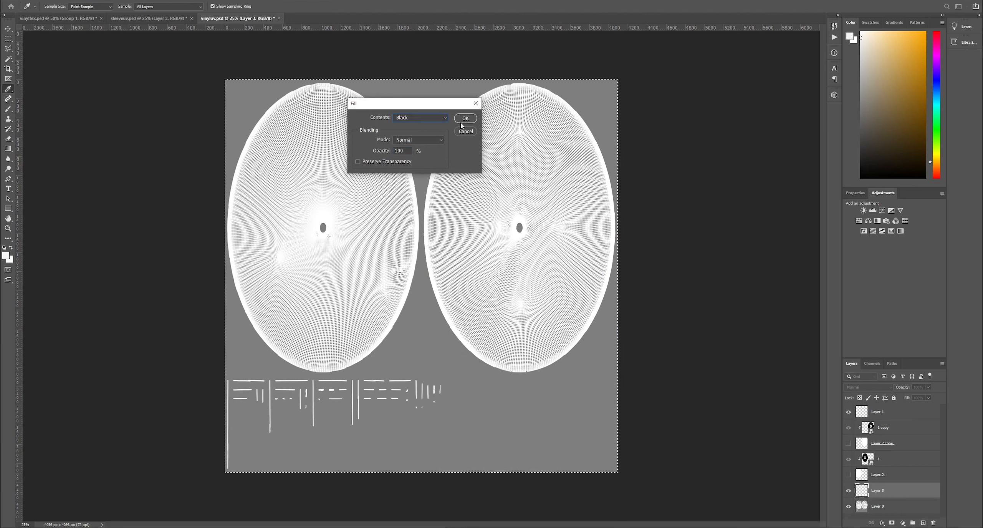
click(464, 119)
key(ctrl+d)
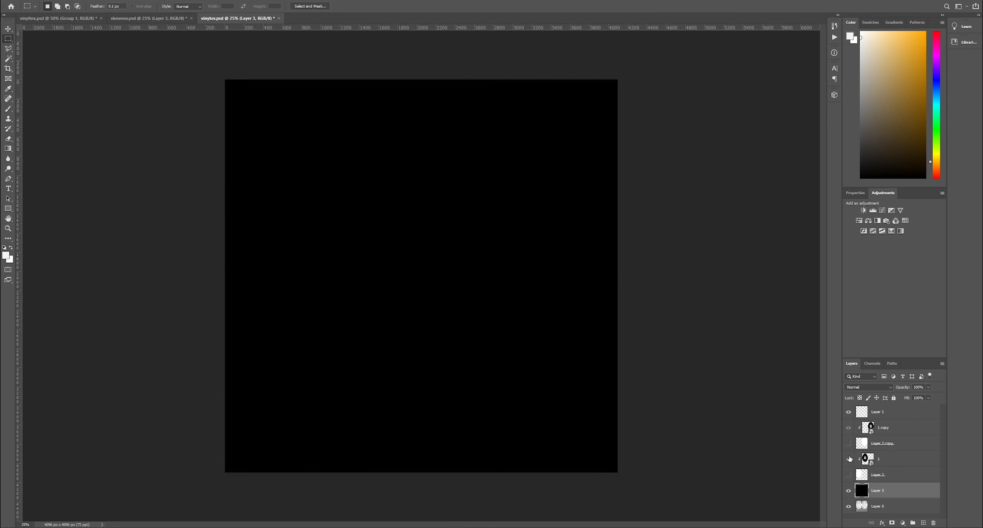
click(849, 447)
click(849, 475)
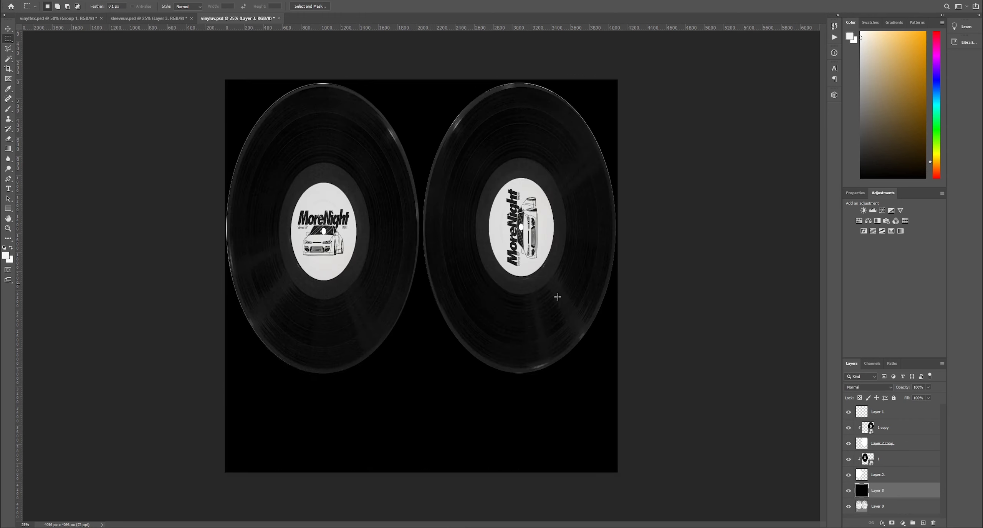
Check the two ellipse layers by hiding and reshowing Layer 2 and Layer 2 copy, leaving Layer 2 selected
click(849, 474)
click(849, 475)
click(883, 470)
click(849, 443)
click(849, 443)
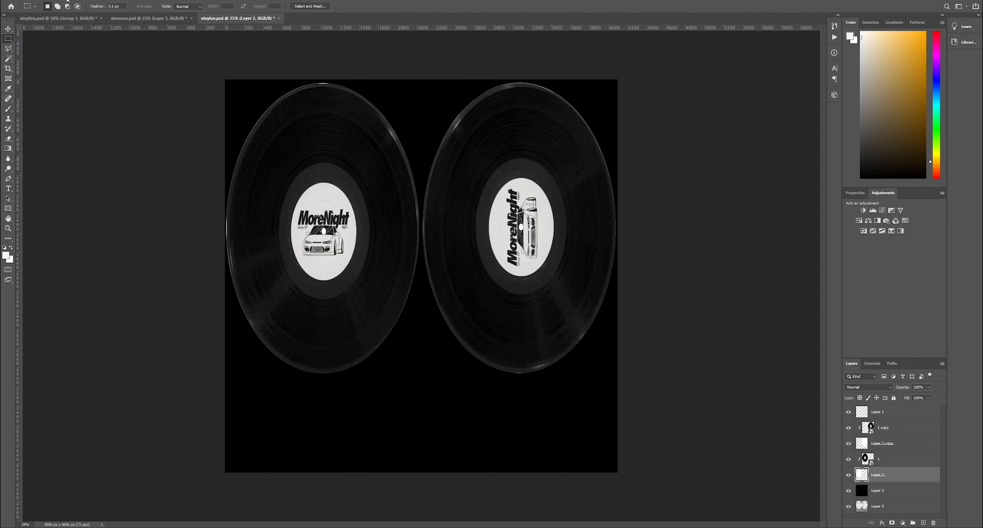
Start a quick PNG export of the record texture and go to the exports folder inside snf vinyl covers
click(17, 1)
mouse_move(58, 104)
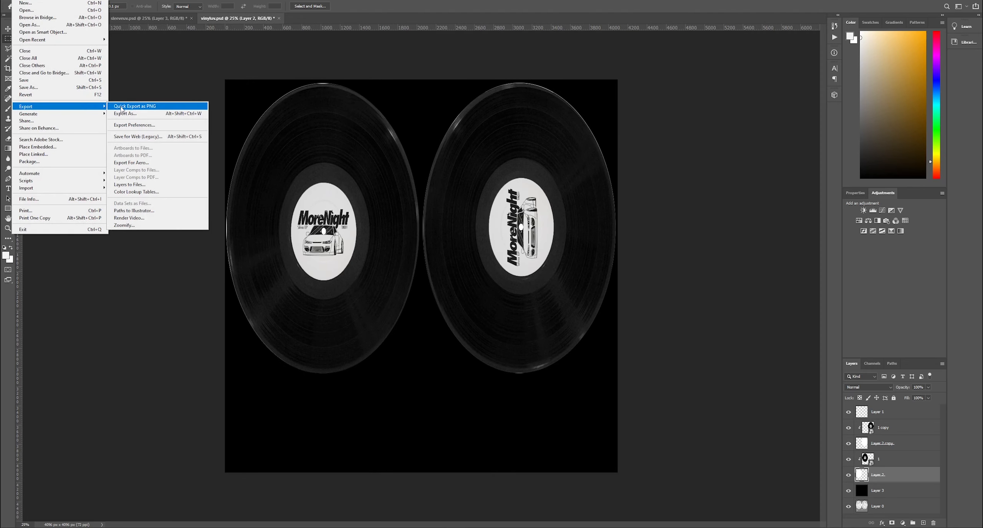
click(146, 106)
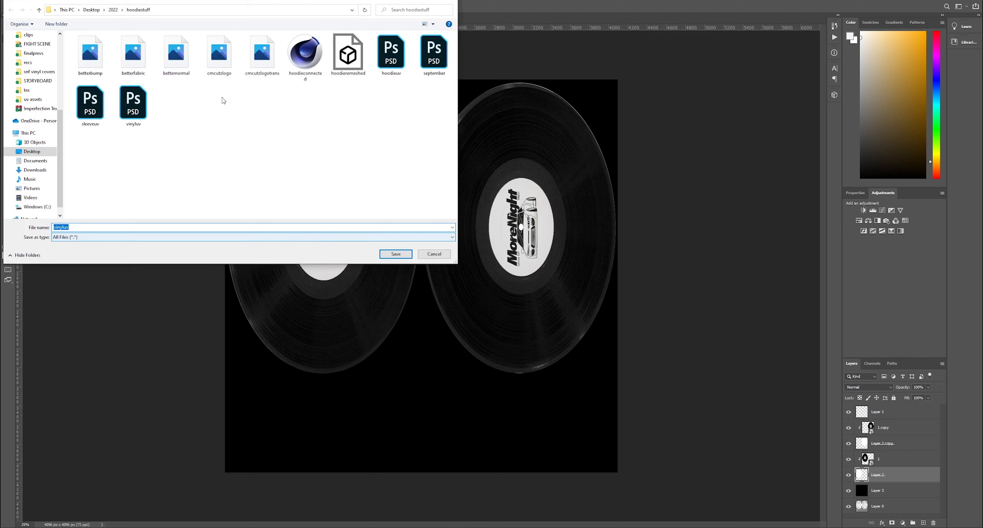
click(38, 71)
double_click(91, 44)
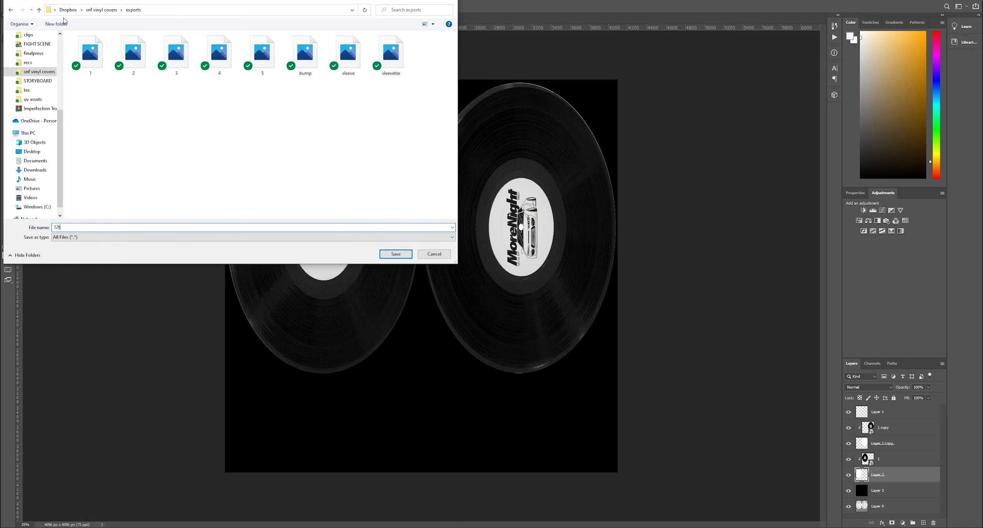
Create a folder named vinyltextures inside exports and save the PNG in it as 12
click(57, 24)
text(viny)
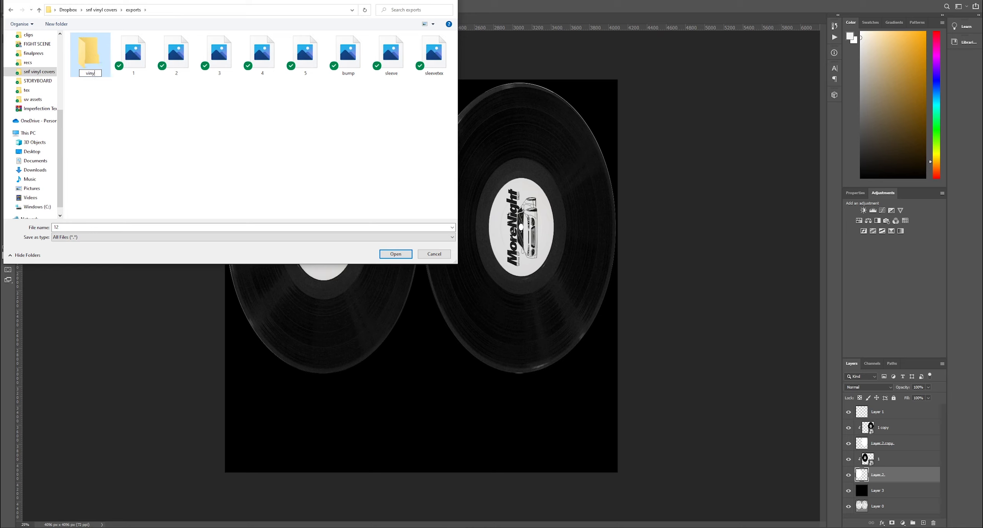
text(ltextures)
key(Return)
double_click(92, 44)
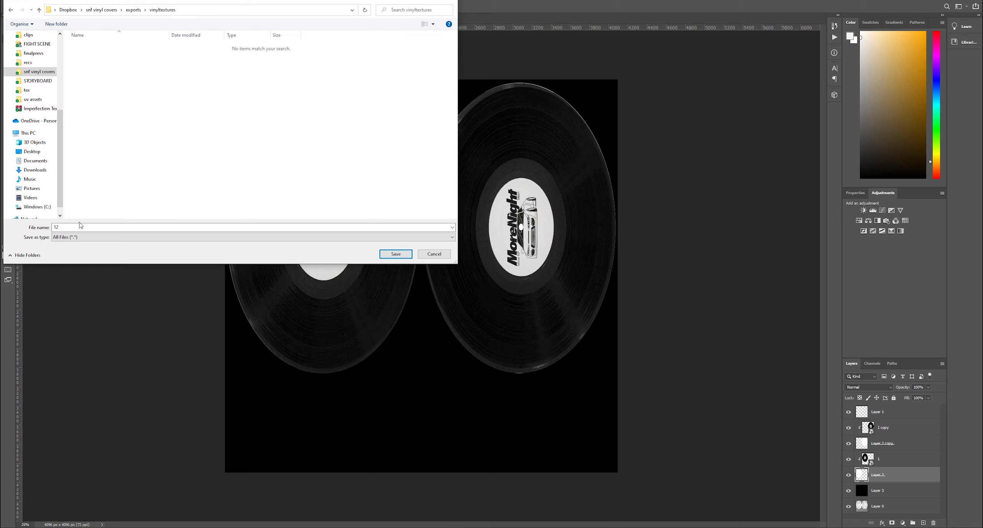
key(Return)
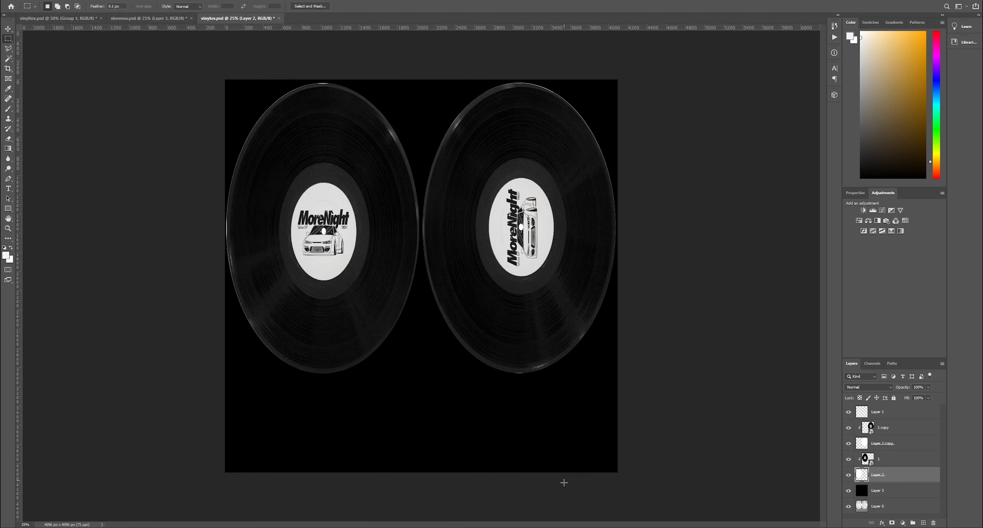
Place record image 2 from the exports folder into the texture document directly above Layer 2, shifting it toward the first ellipse
key(alt+Tab)
click(575, 245)
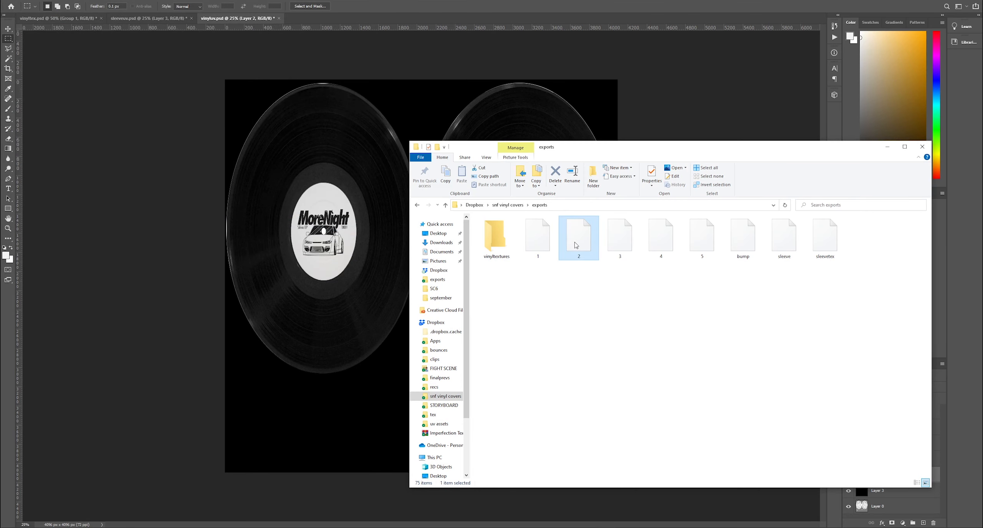
drag(583, 239, 362, 245)
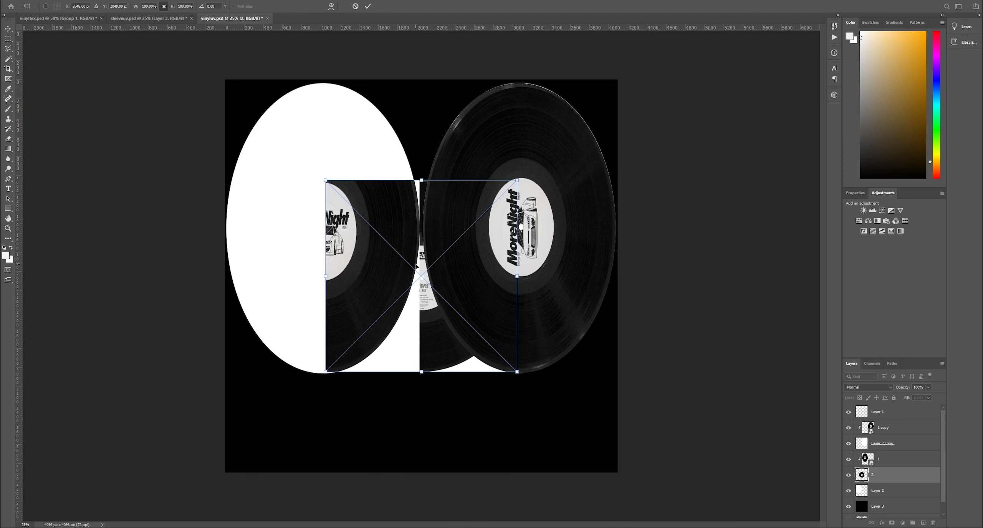
drag(416, 264, 379, 266)
key(Return)
Delete the old record layers 1 and 1 copy
click(879, 461)
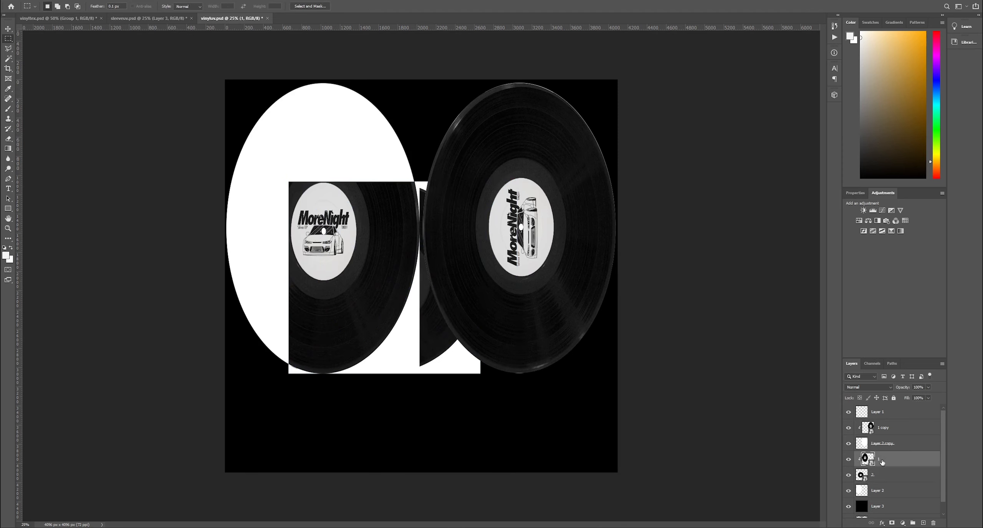
key(Delete)
click(885, 427)
key(Delete)
Move record image 2 over the first ellipse and scale it to about 151% to match the ellipse's height
click(877, 446)
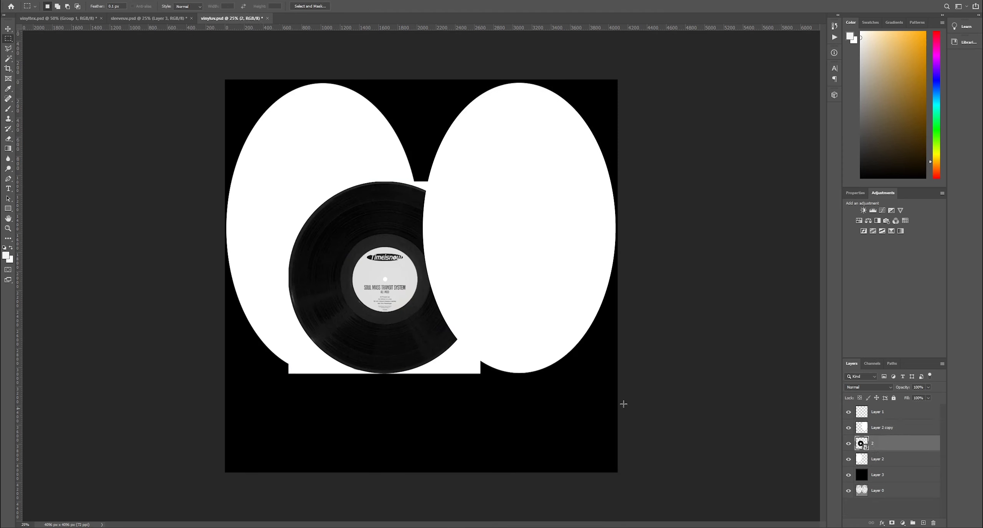
key(ctrl+t)
drag(414, 284, 350, 285)
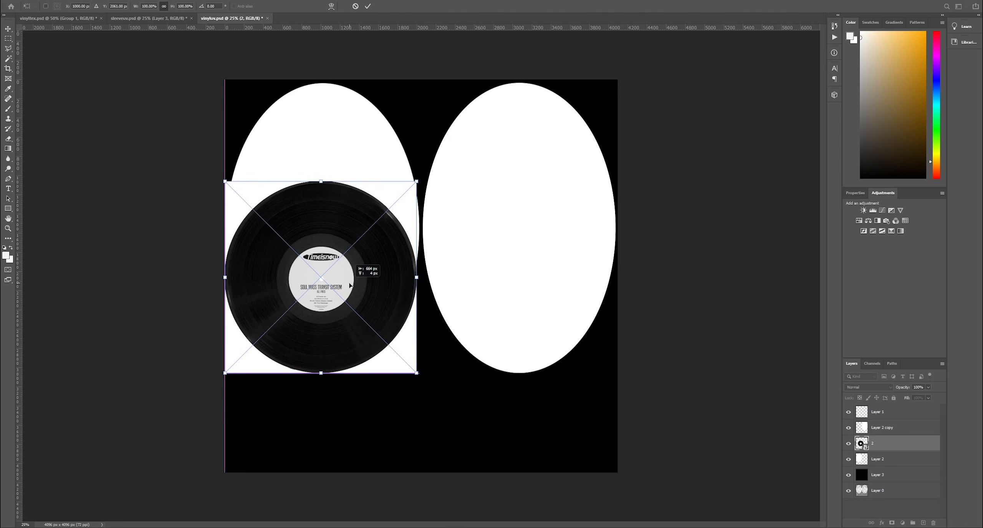
drag(321, 181, 327, 100)
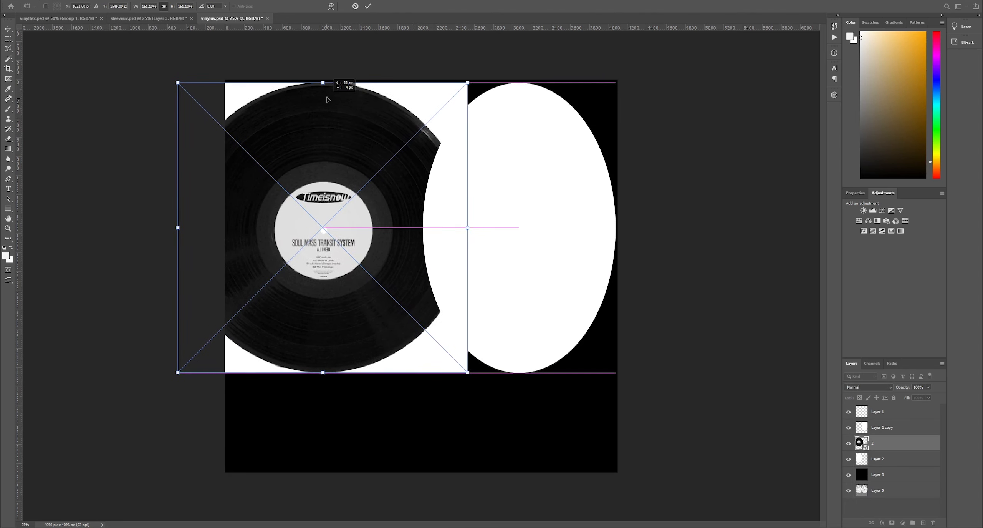
key(Return)
key(m)
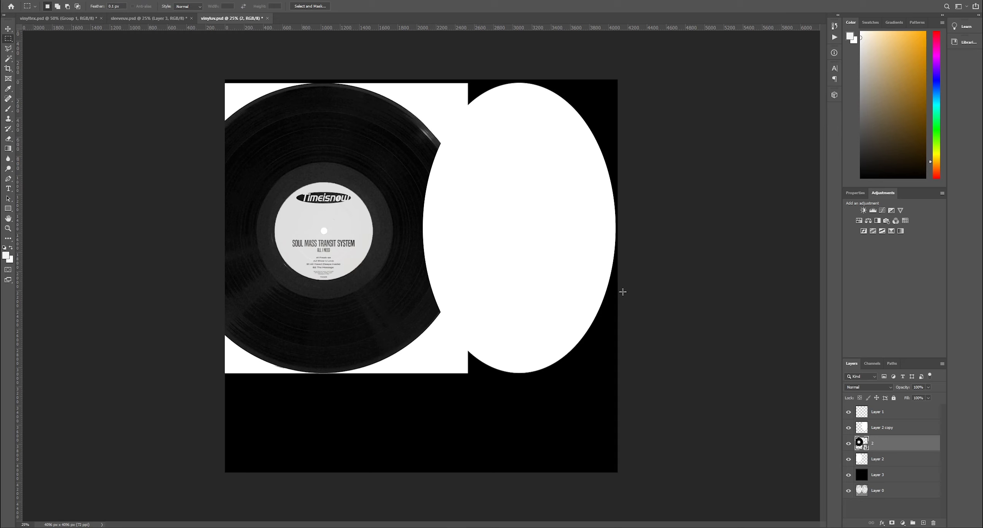
Duplicate record layer 2, hide the duplicate and move it above Layer 2 copy
key(ctrl+j)
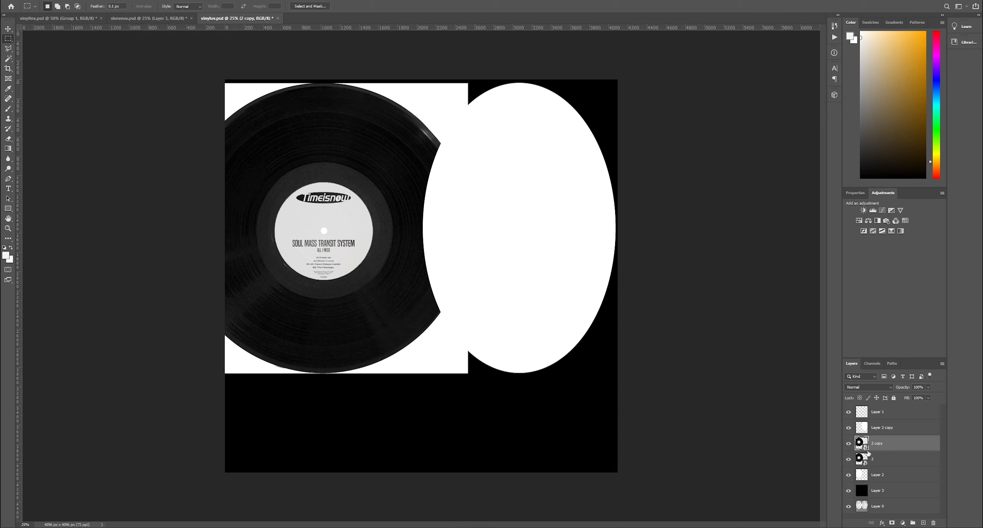
click(848, 444)
drag(878, 446, 876, 427)
Clip record layer 2 to Layer 2, narrow it to the first ellipse at about 100.5% width, and show 2 copy
click(878, 461)
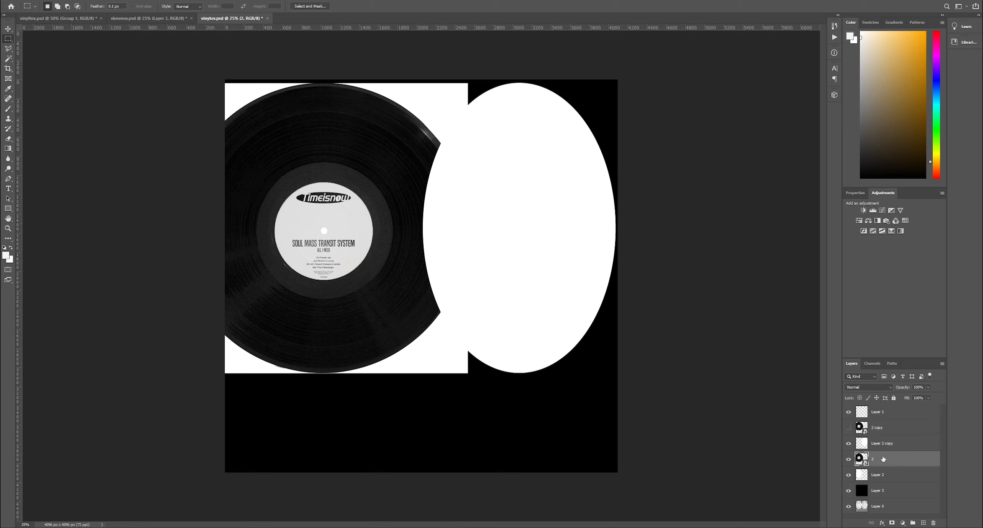
right_click(876, 459)
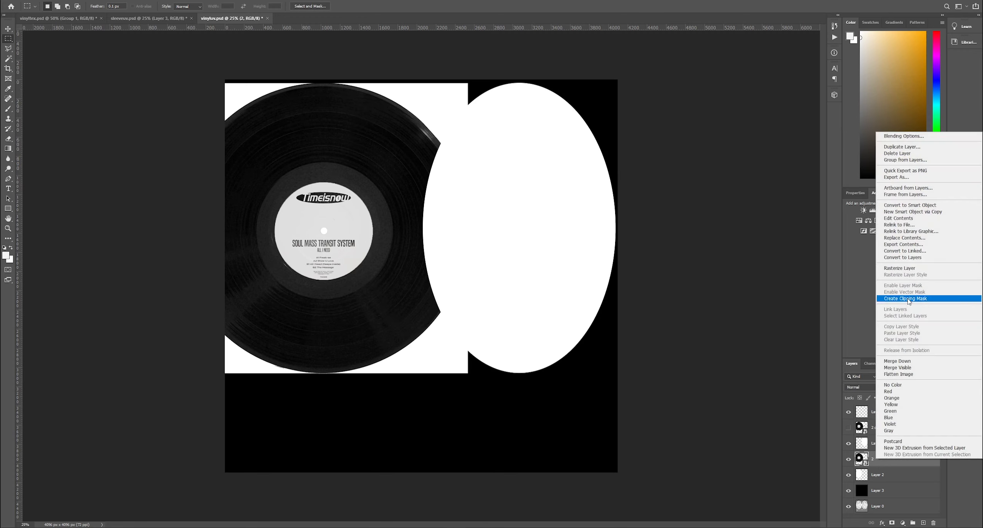
click(905, 299)
key(ctrl+t)
drag(467, 228, 419, 228)
drag(177, 228, 228, 234)
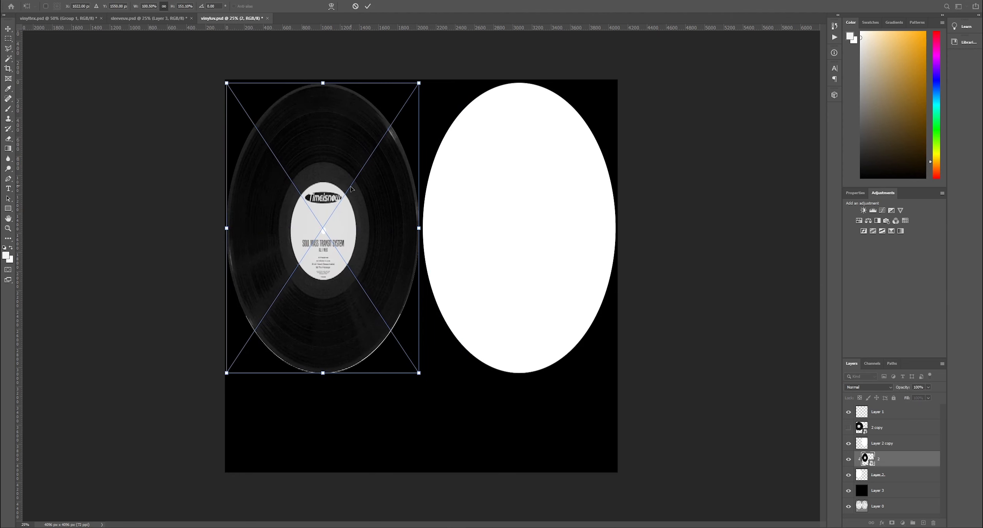
key(Return)
key(m)
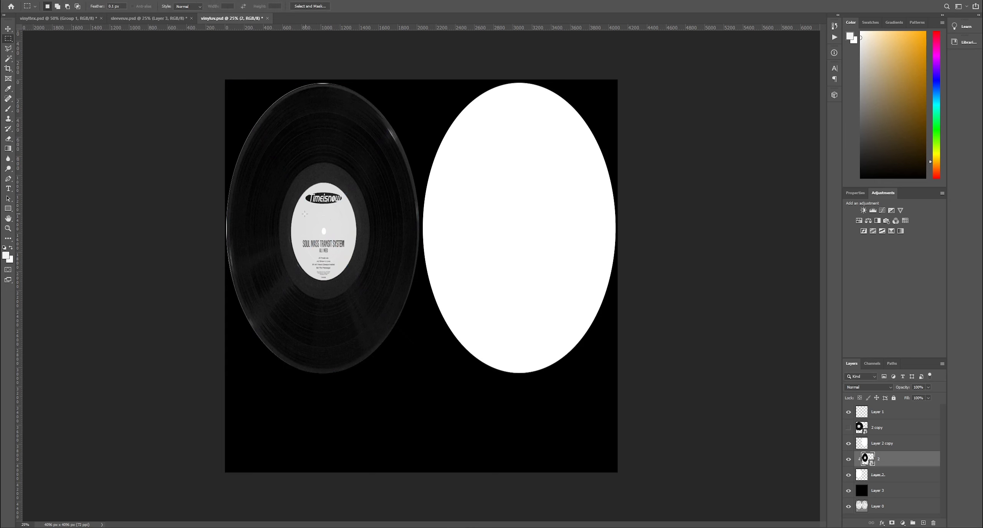
click(848, 427)
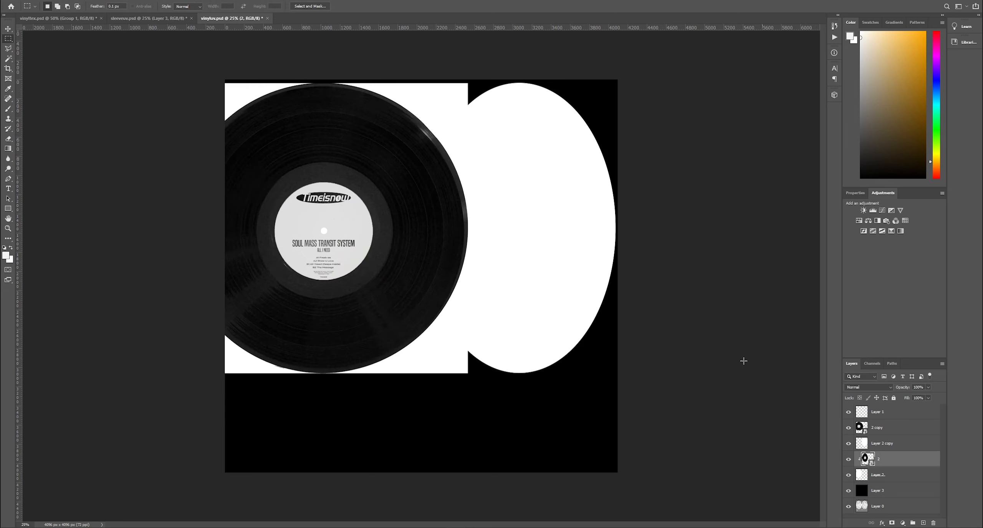
key(ctrl+t)
drag(385, 230, 572, 246)
key(Escape)
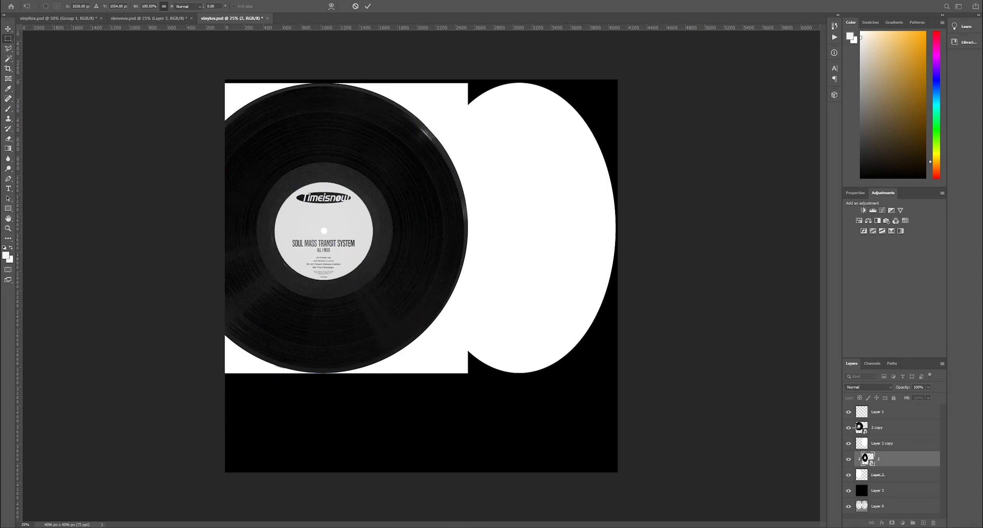
Move the 2 copy record toward the second ellipse and rotate it to about -90°
click(879, 429)
key(ctrl+t)
drag(417, 236, 522, 256)
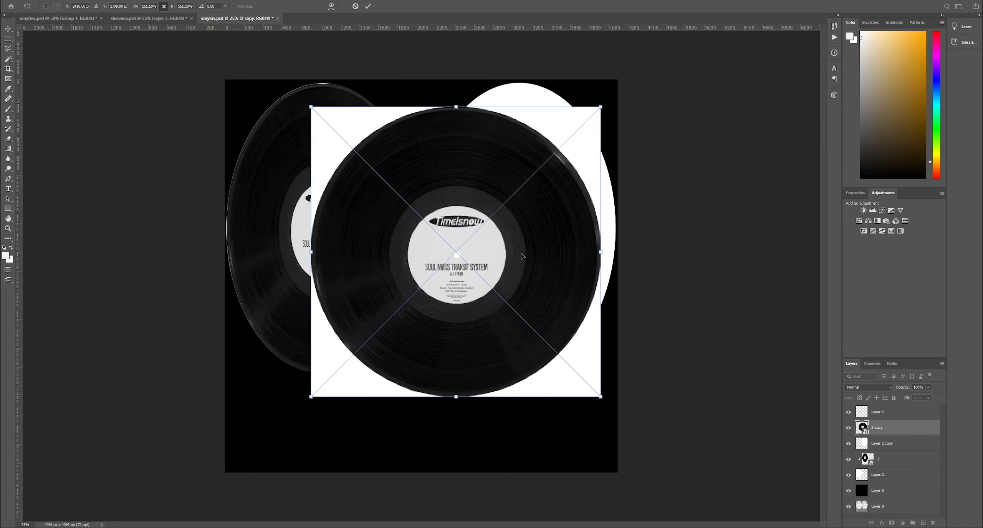
drag(636, 250, 360, 99)
drag(468, 248, 497, 227)
key(ctrl+z)
drag(679, 348, 568, 399)
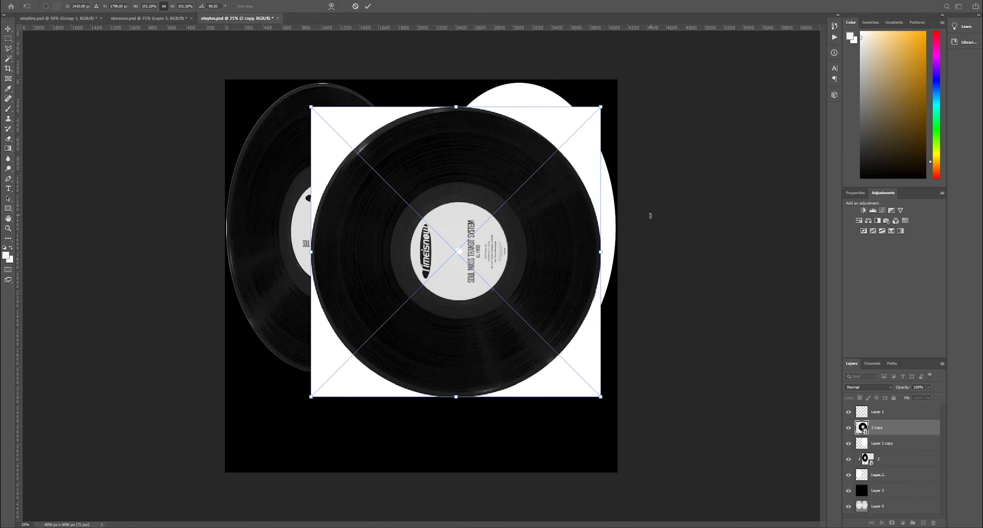
key(Return)
Clip 2 copy to Layer 2 copy, then center and resize the record to fit the second ellipse
right_click(885, 428)
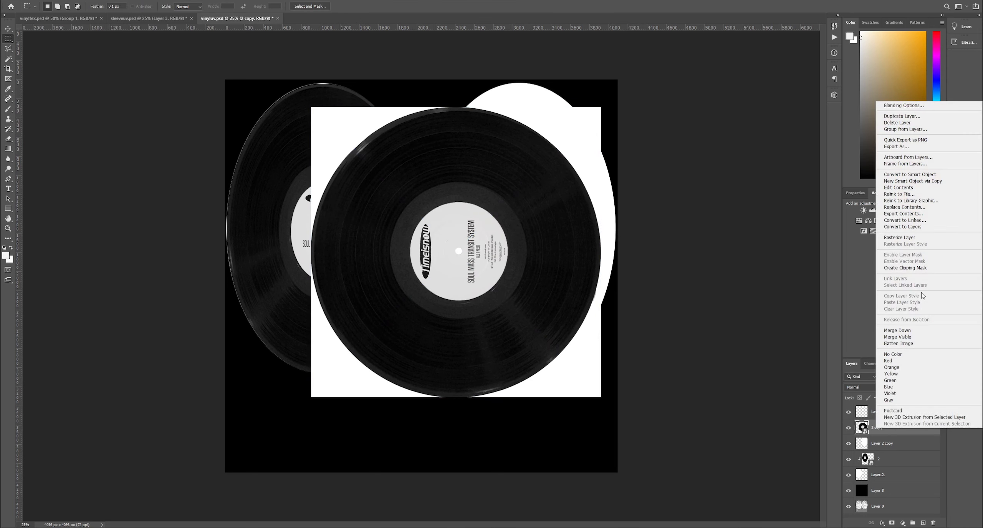
click(903, 265)
key(ctrl+t)
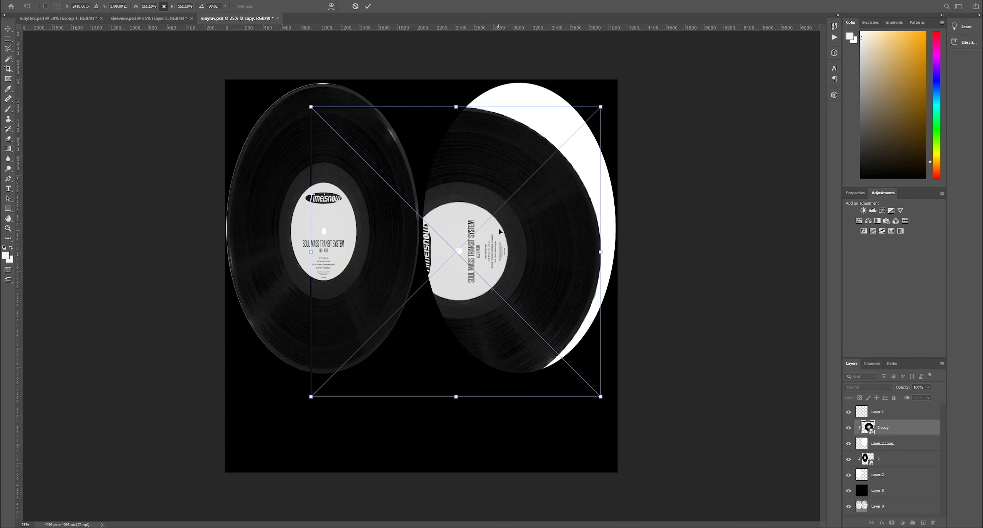
drag(500, 234, 564, 211)
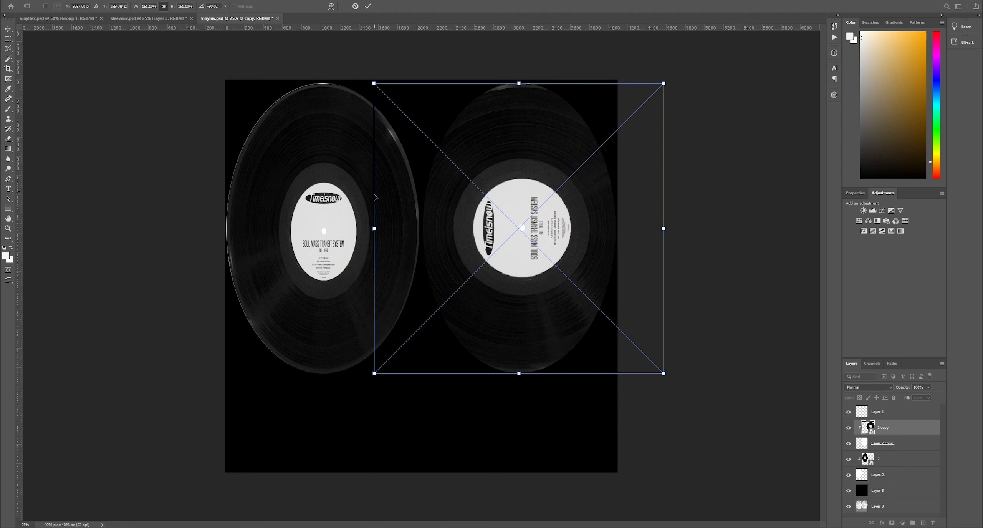
drag(374, 228, 422, 228)
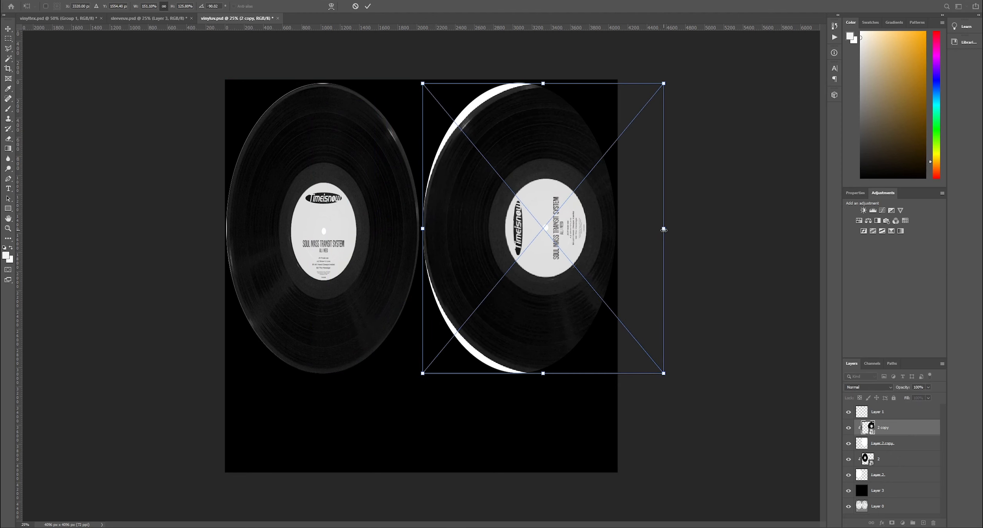
drag(663, 228, 615, 229)
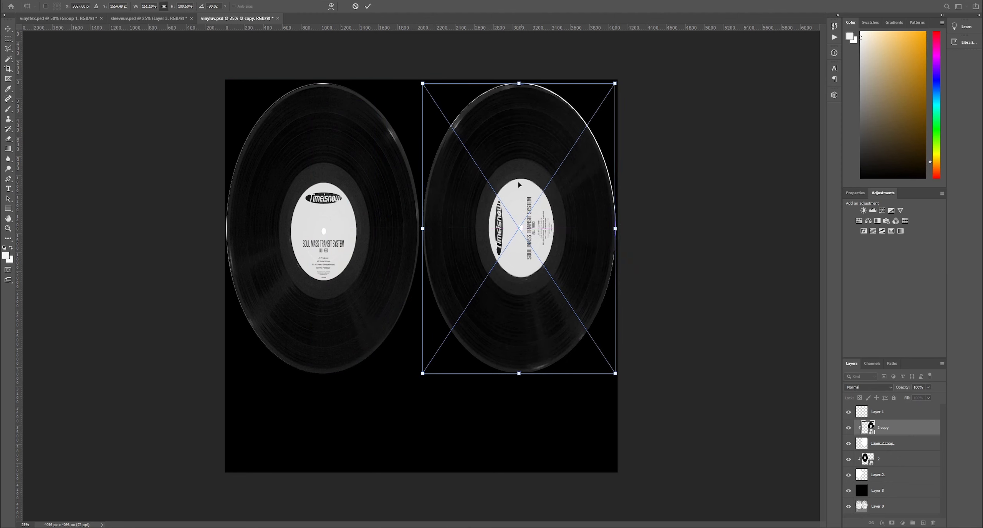
drag(519, 80, 520, 79)
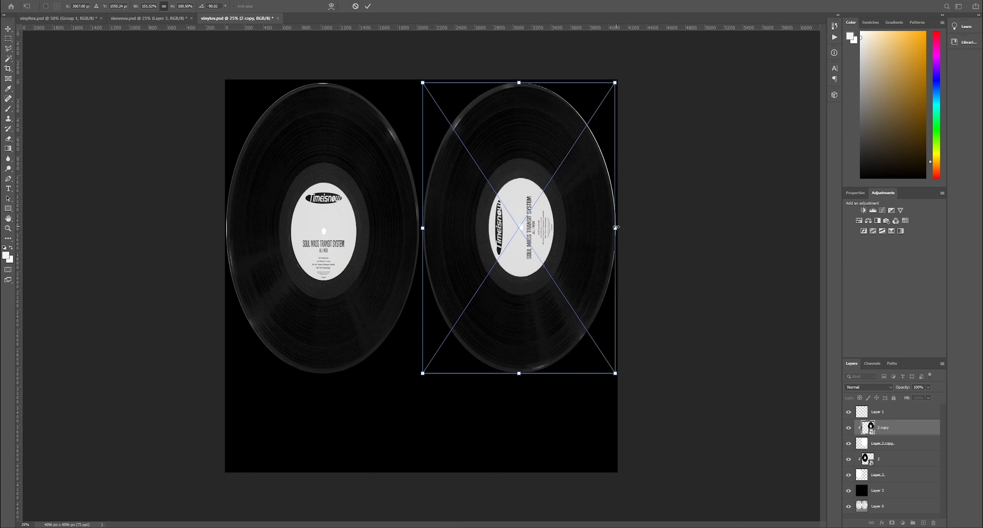
key(Return)
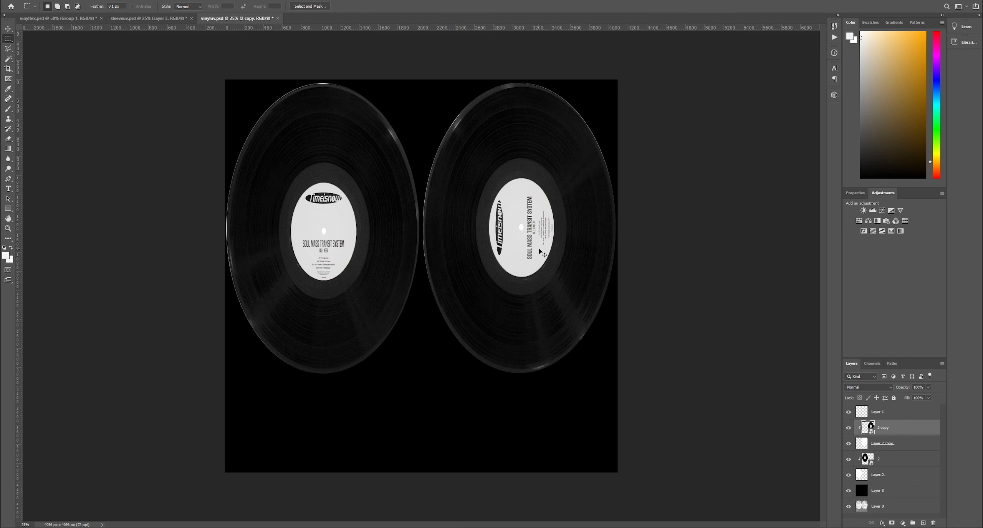
key(ctrl+t)
key(Return)
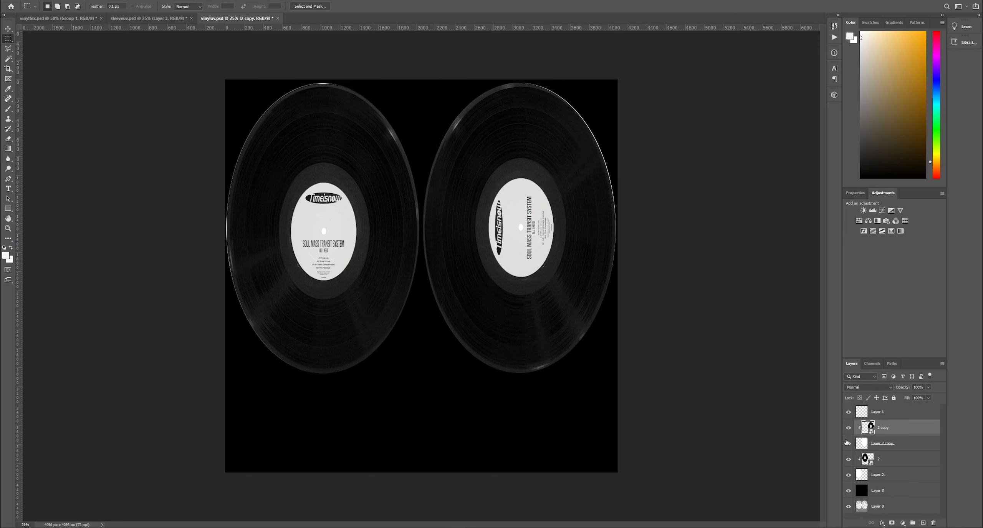
Quick-export the Timeisnow record texture as a PNG
click(16, 0)
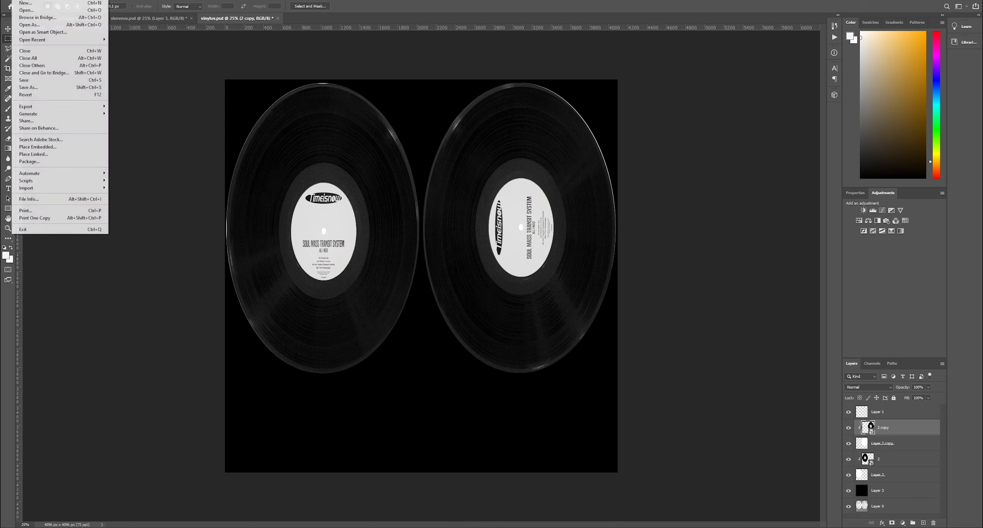
mouse_move(76, 106)
click(115, 106)
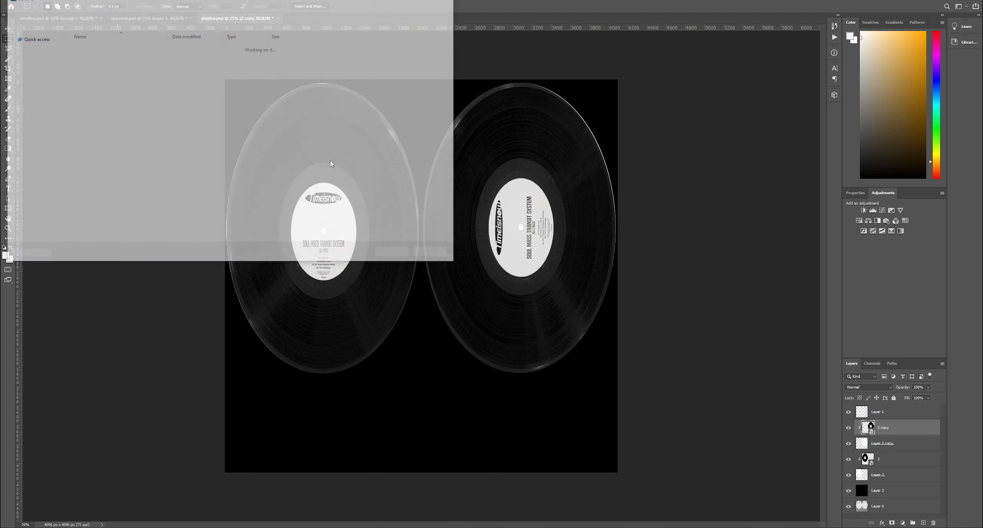
key(Return)
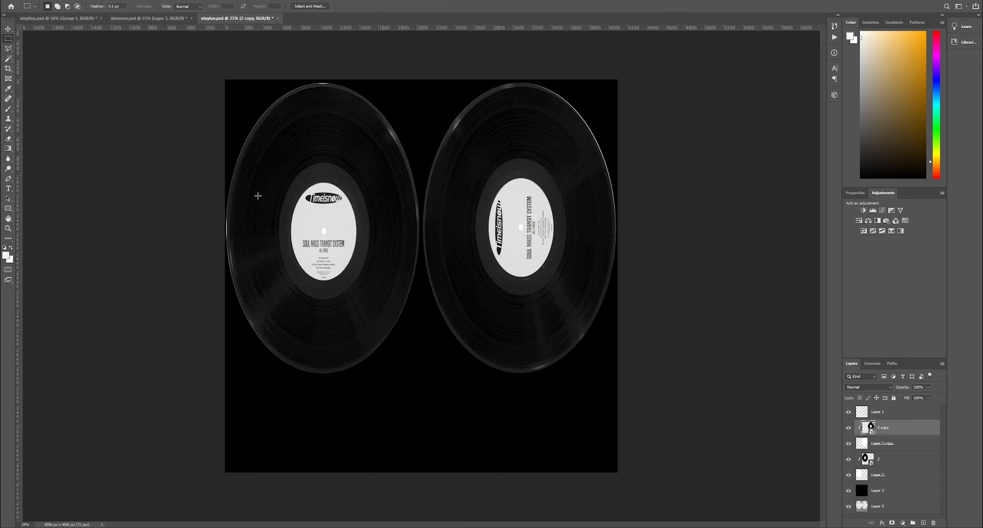
Open record image 3 from the exports folder in Photoshop
key(alt+Tab)
drag(621, 244, 328, 257)
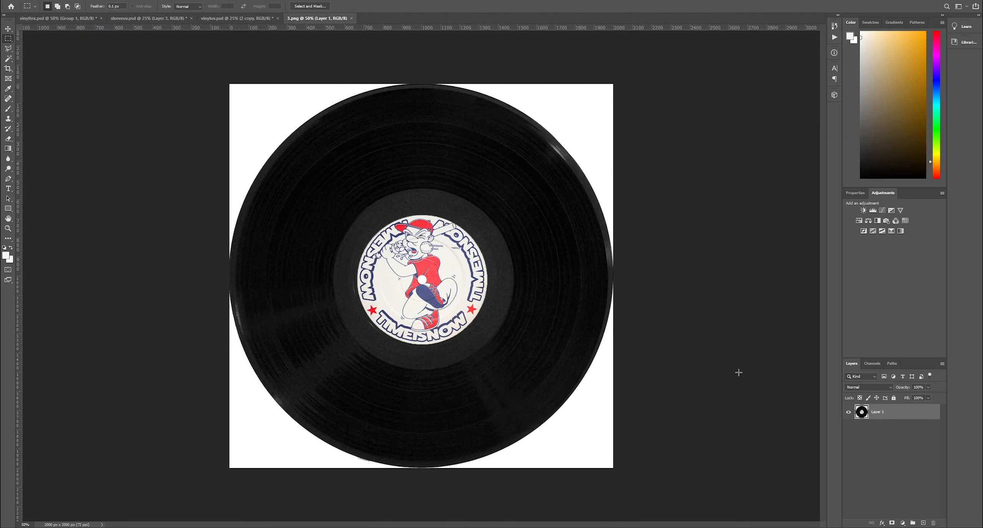
Place record image 3 from the exports folder into the record UV texture document
click(238, 18)
key(alt+Tab)
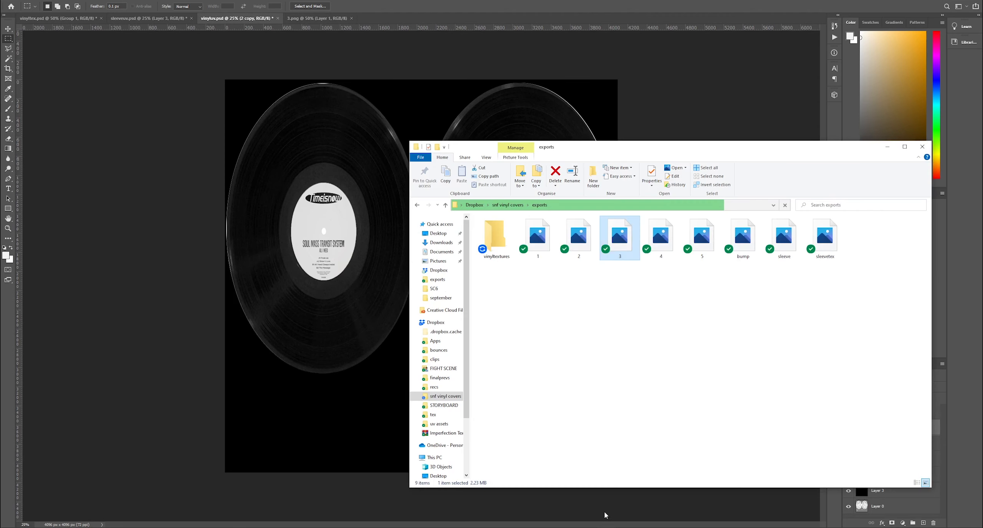
key(alt+Tab)
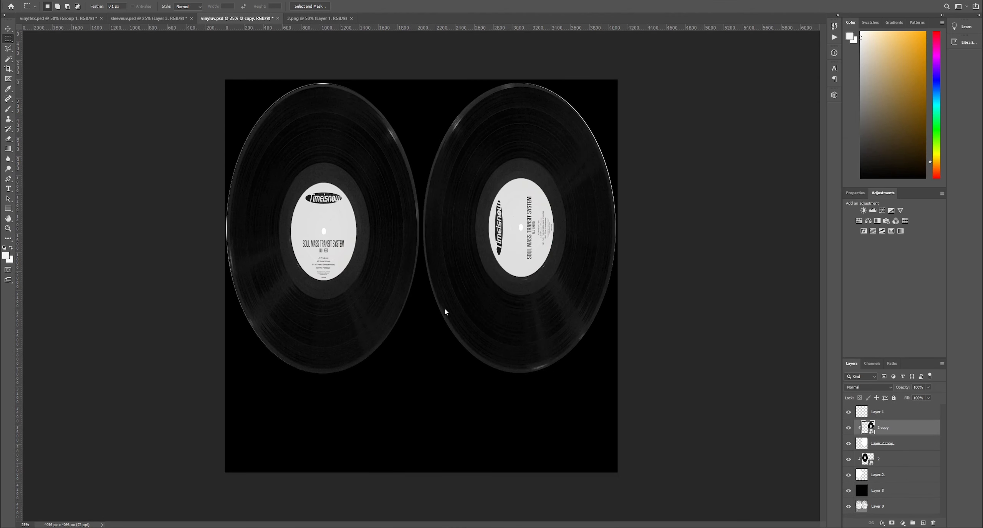
key(Return)
Delete the previous record layers 2 and 2 copy from the texture document
click(880, 476)
key(Delete)
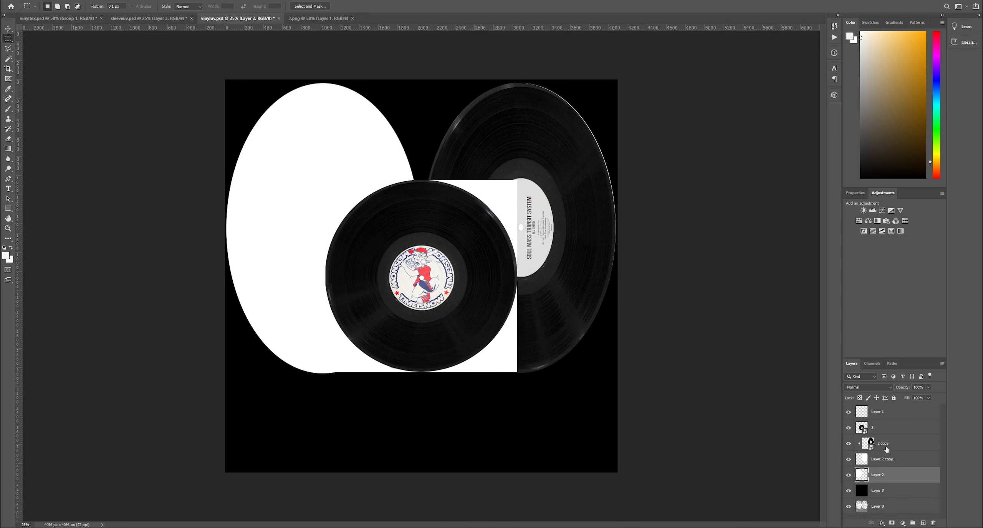
click(886, 448)
key(Delete)
Move layer 3 directly above Layer 2, duplicate it, hide the duplicate and clip the original to Layer 2
drag(885, 428, 880, 451)
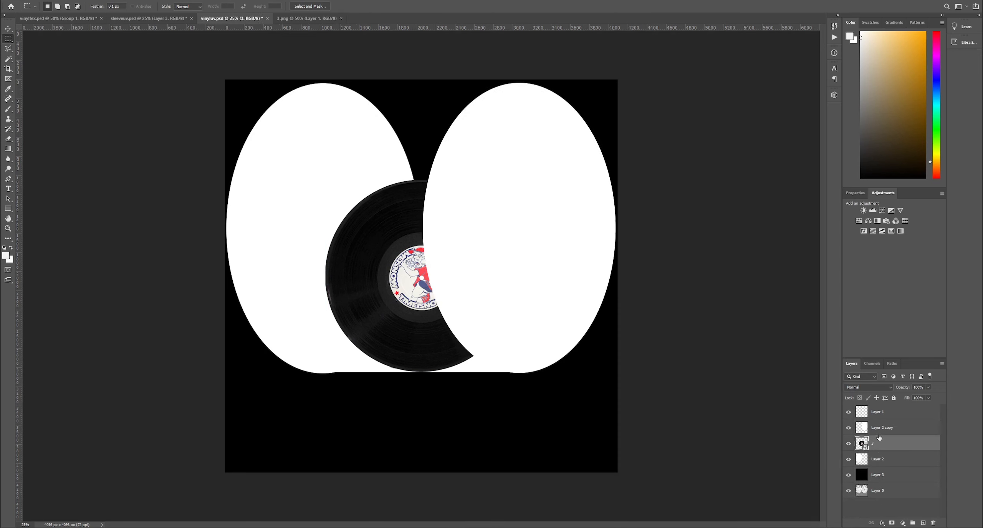
key(ctrl+j)
click(848, 443)
click(883, 460)
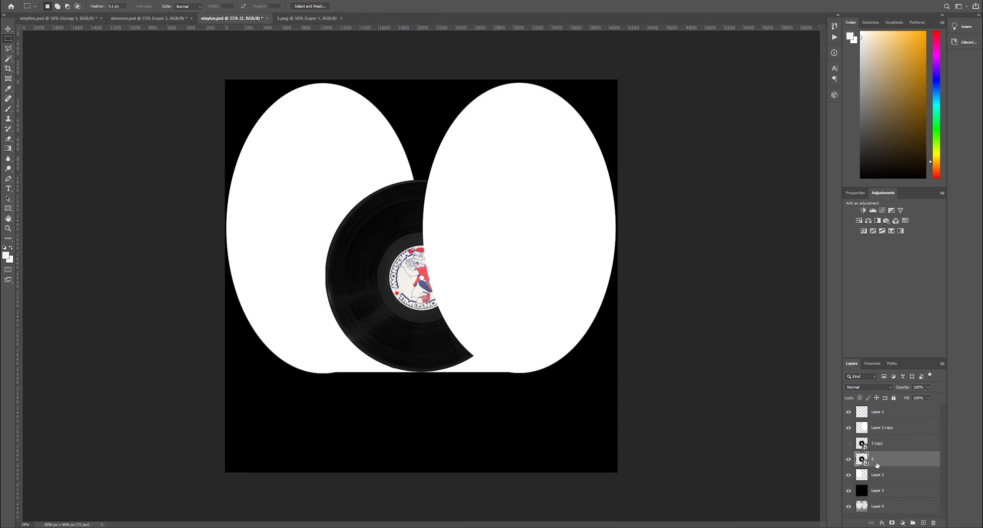
right_click(882, 460)
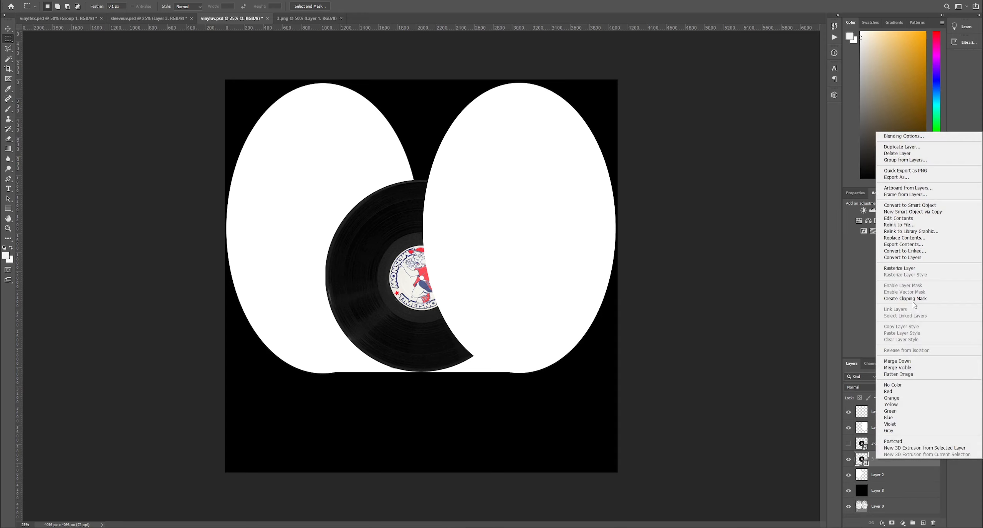
click(905, 298)
Move record 3 onto the first ellipse and scale it to about 100.5% wide and 151.1% high to fit
key(ctrl+t)
drag(383, 278, 285, 279)
drag(323, 181, 333, 83)
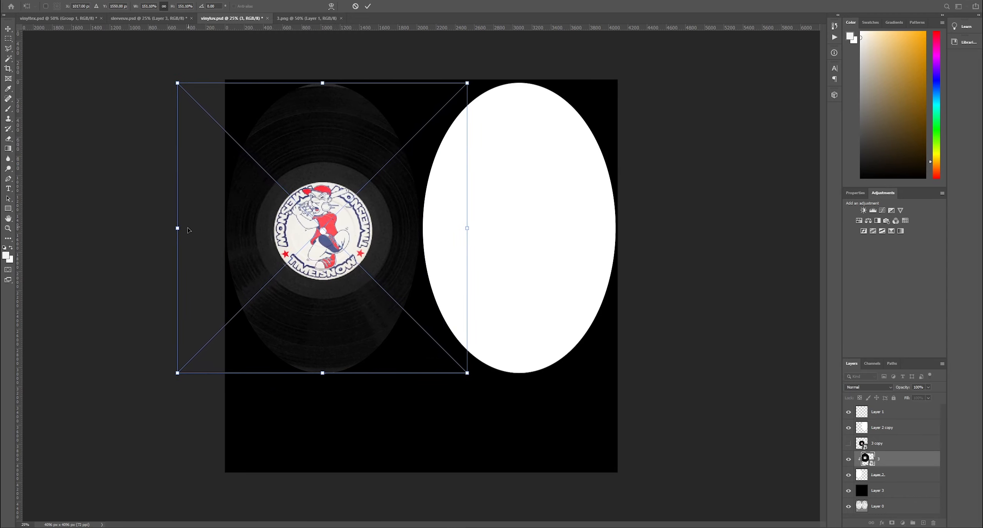
drag(178, 228, 227, 228)
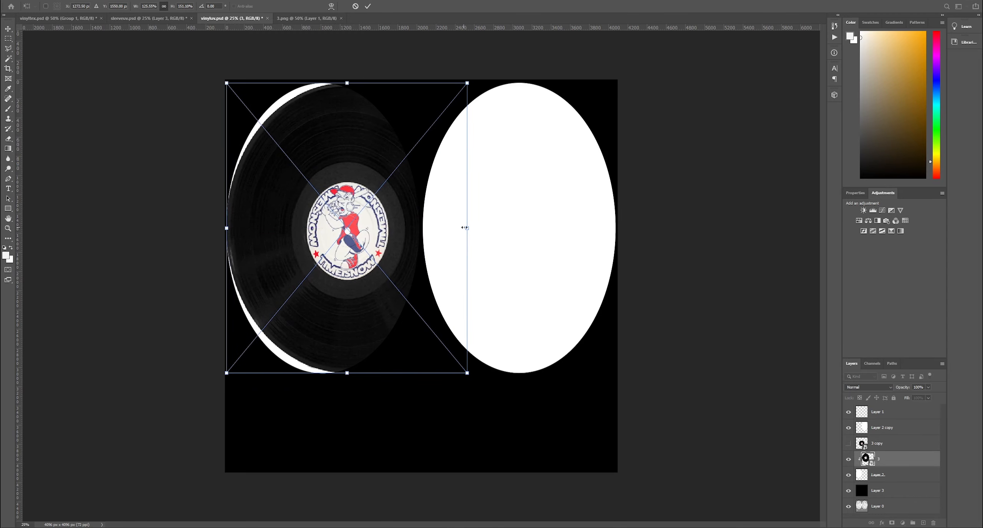
drag(465, 227, 418, 228)
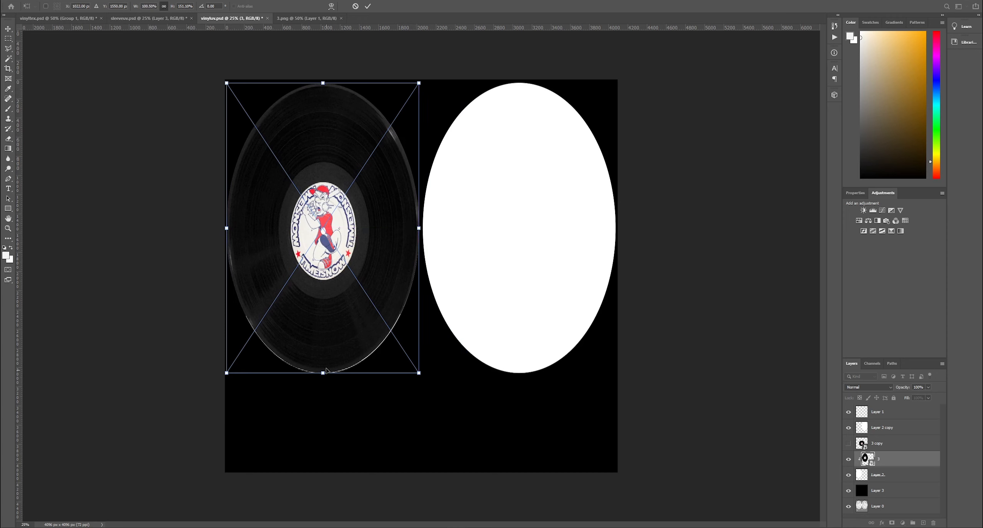
drag(333, 351, 334, 356)
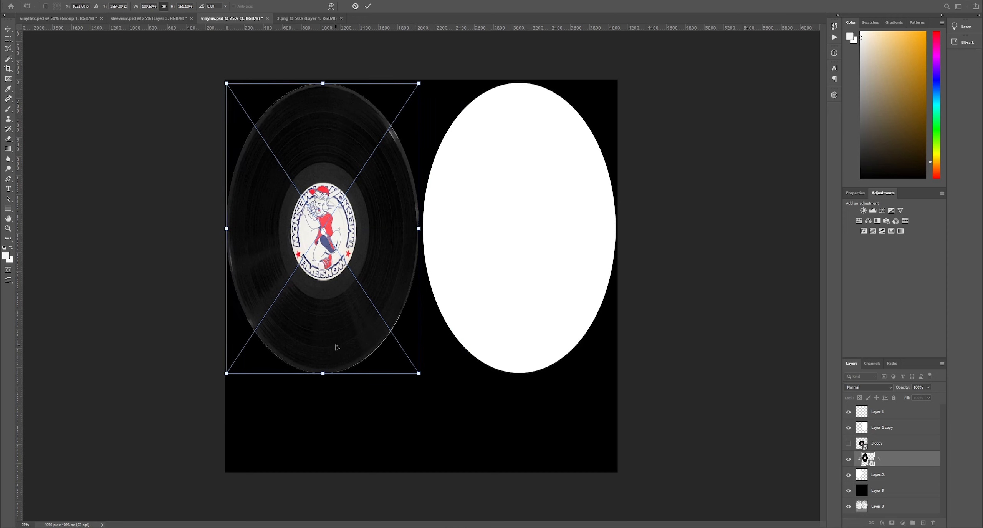
key(Return)
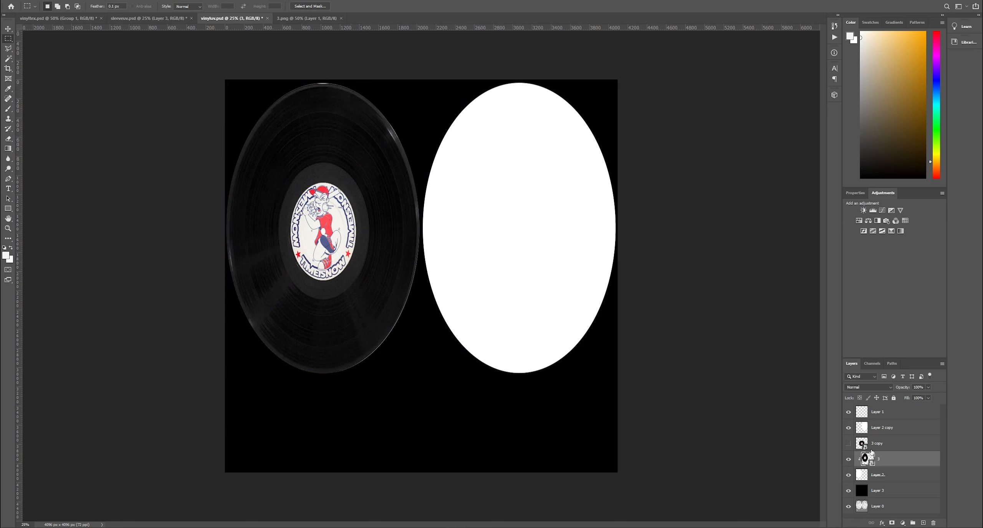
Show layer 3 copy, move it above Layer 2 copy and clip it to that ellipse
click(849, 442)
drag(879, 443, 879, 424)
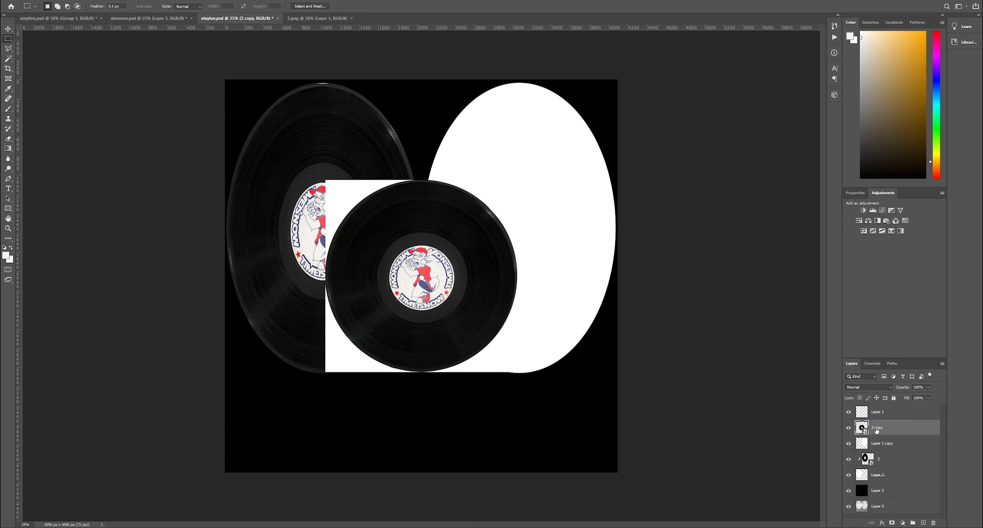
right_click(879, 427)
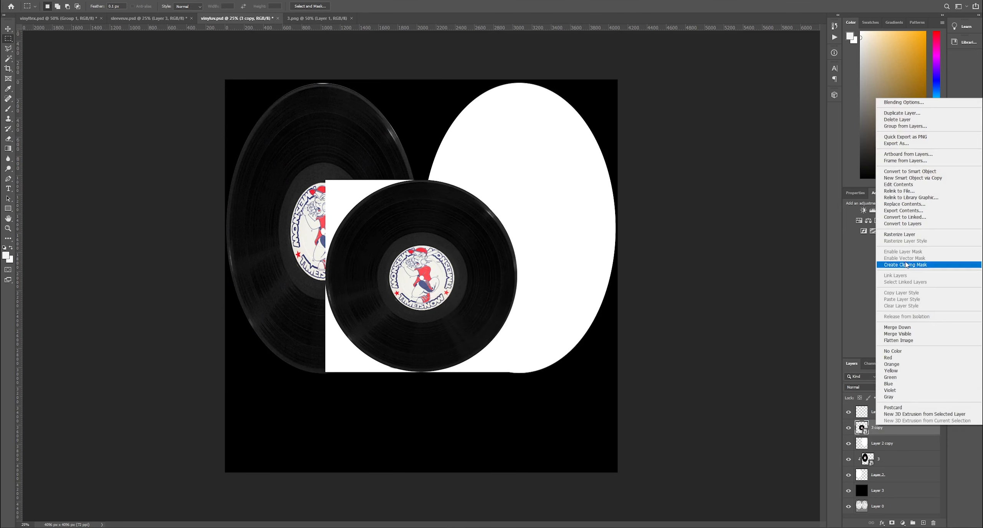
click(905, 264)
Try to move and scale the unrotated 3 copy record to fit the second ellipse
key(ctrl+t)
drag(461, 270, 563, 270)
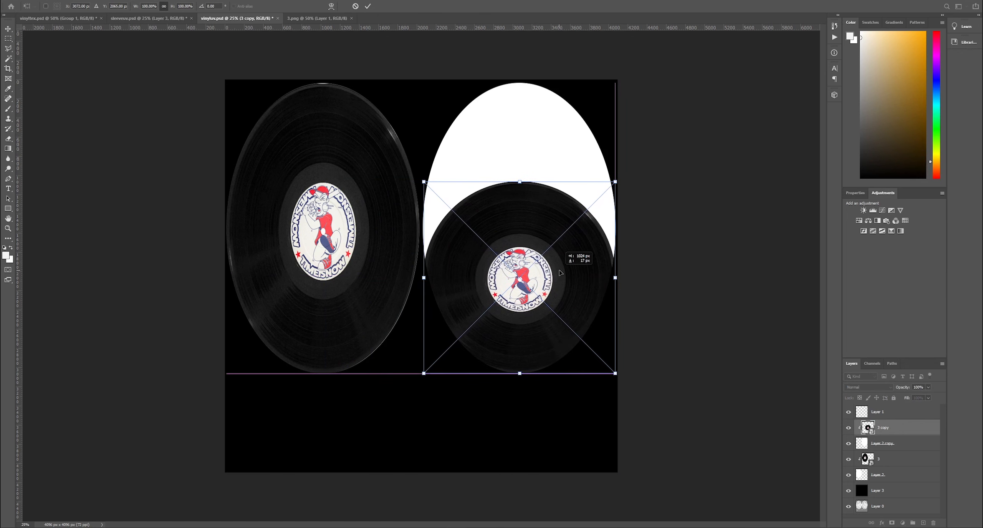
drag(522, 180, 519, 97)
drag(524, 84, 520, 85)
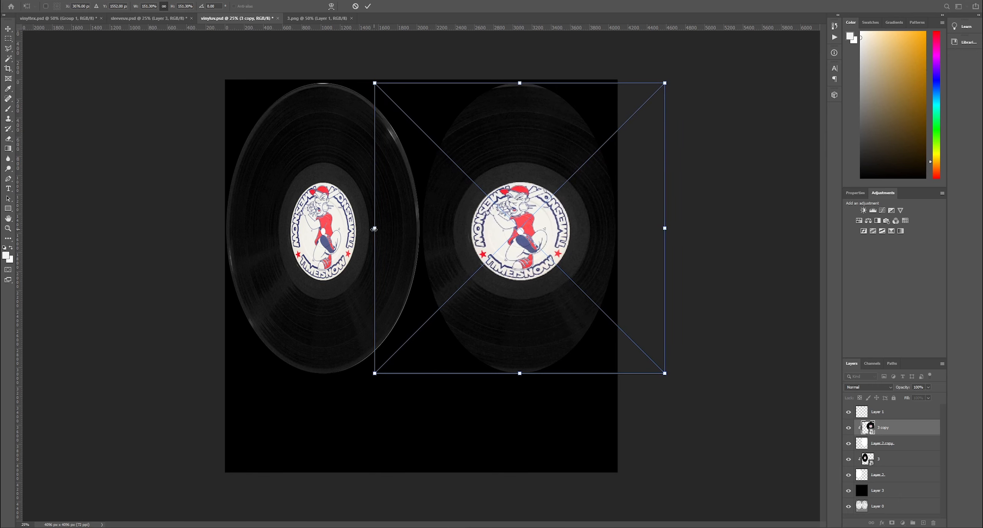
drag(374, 229, 422, 229)
drag(664, 228, 615, 227)
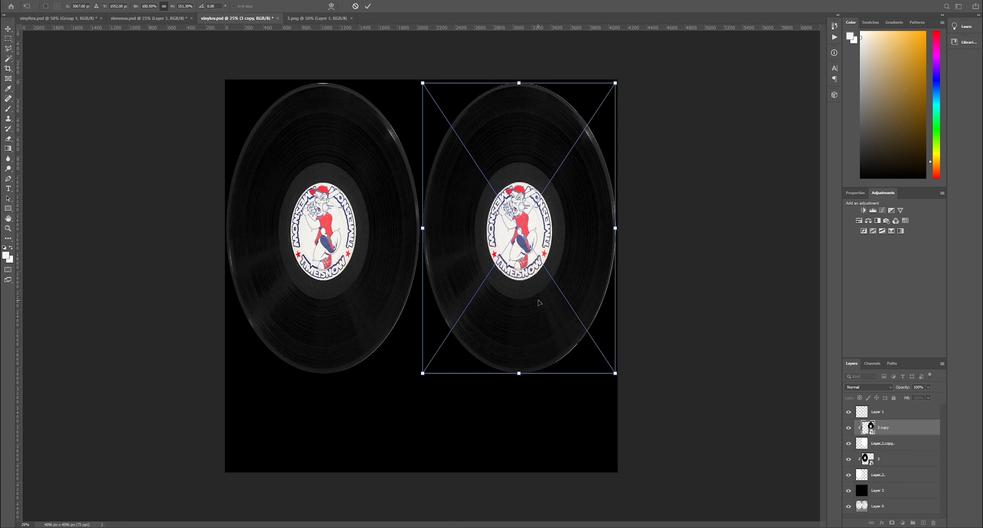
key(Down)
key(Right)
key(Return)
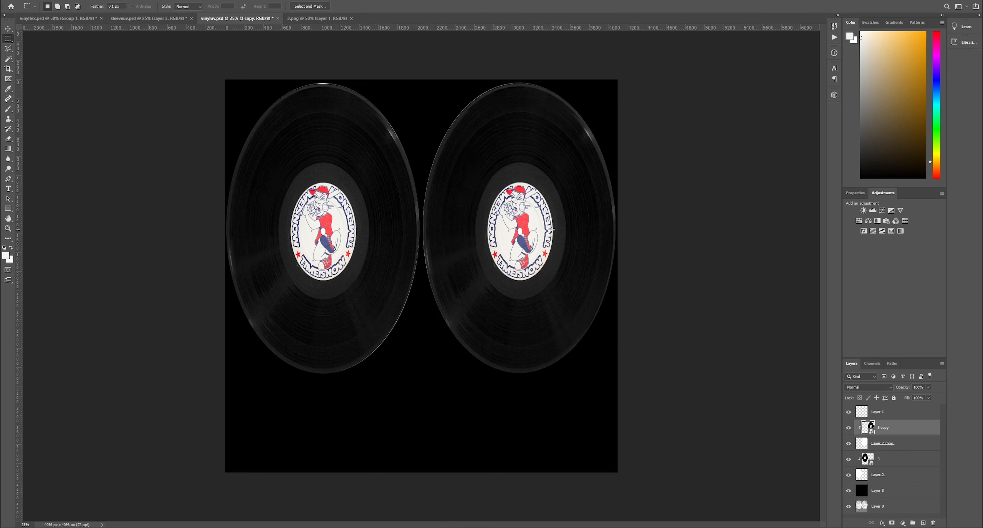
Rotate the 3 copy record to about -90°, move it onto the second ellipse and stretch it to the ellipse's height
key(ctrl+t)
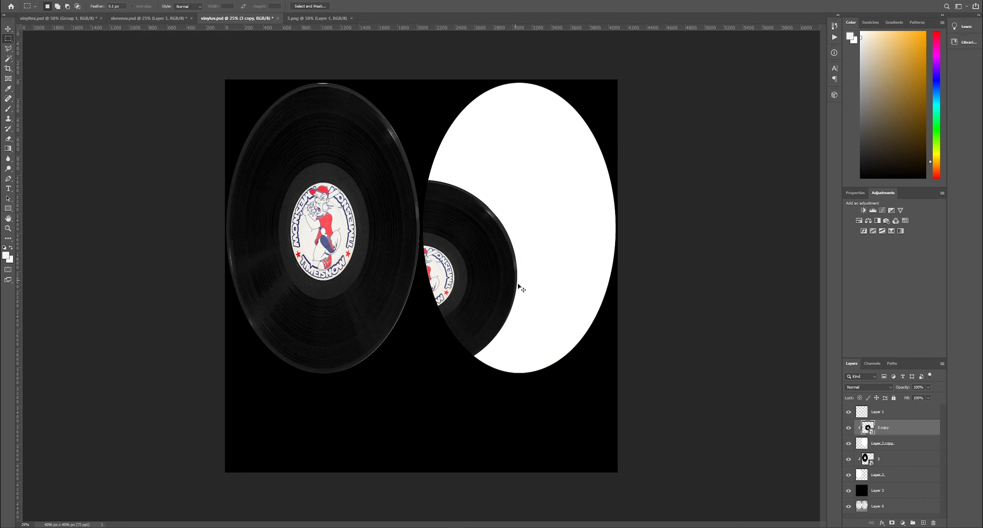
drag(520, 285, 395, 132)
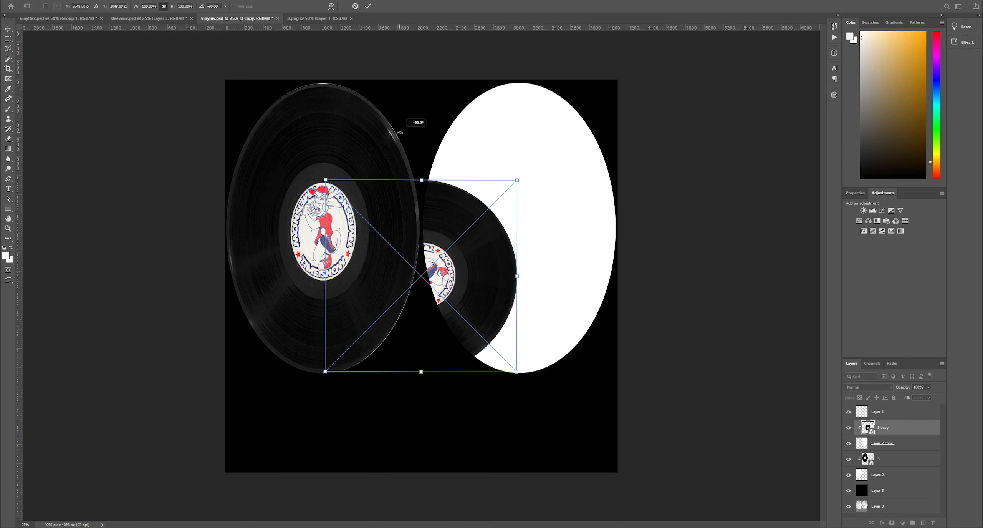
drag(448, 238, 546, 250)
drag(519, 180, 518, 83)
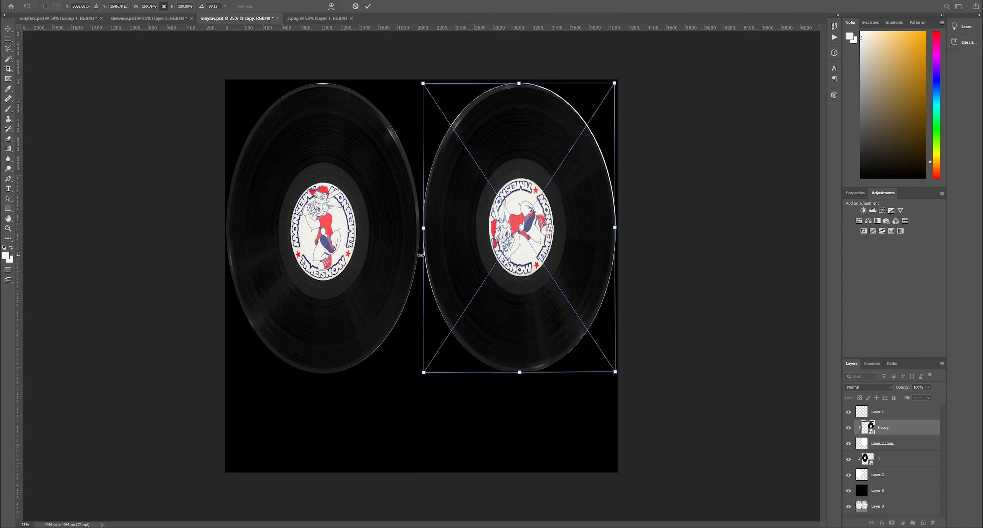
Extend the edges of the 3 copy record slightly to cover the second ellipse and apply the transform
drag(615, 227, 616, 226)
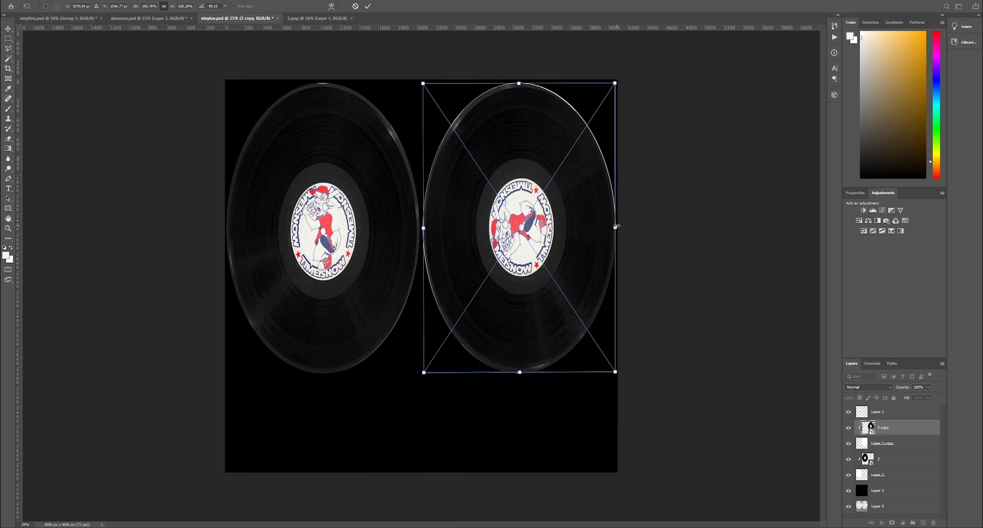
drag(424, 229, 422, 229)
drag(520, 83, 520, 82)
drag(615, 227, 617, 226)
key(Return)
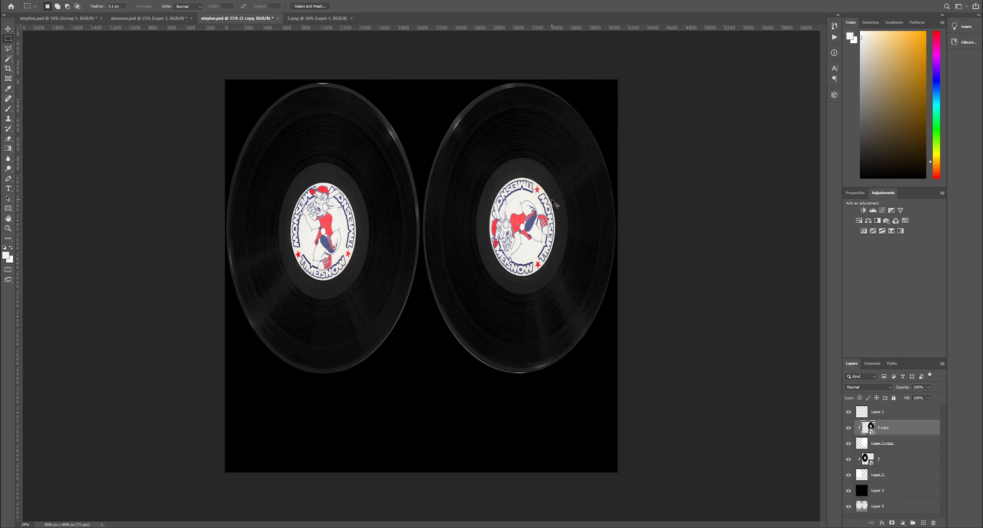
Start another transform on the 3 copy record and nudge it left and up within the second ellipse
key(ctrl+t)
key(Left)
key(Left)
key(Left)
key(Left)
key(Left)
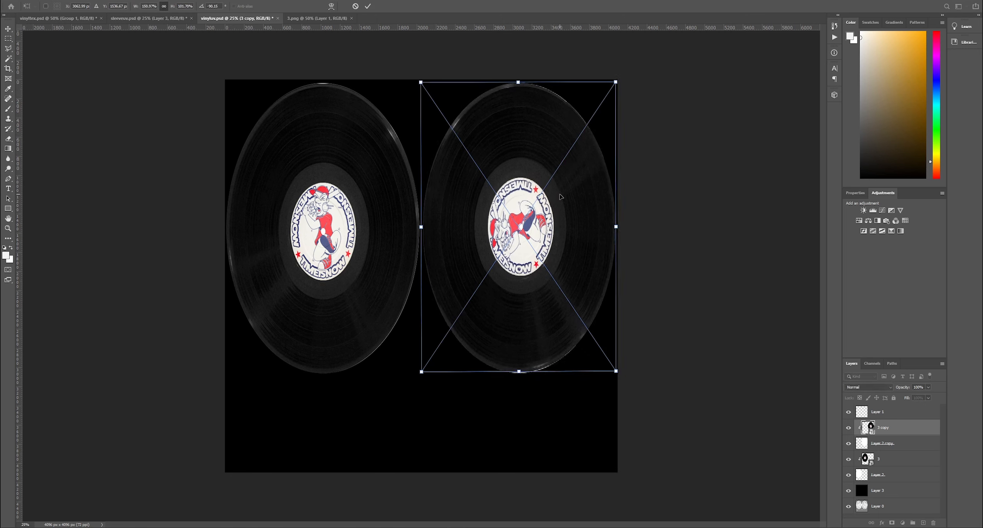
key(Up)
key(Up)
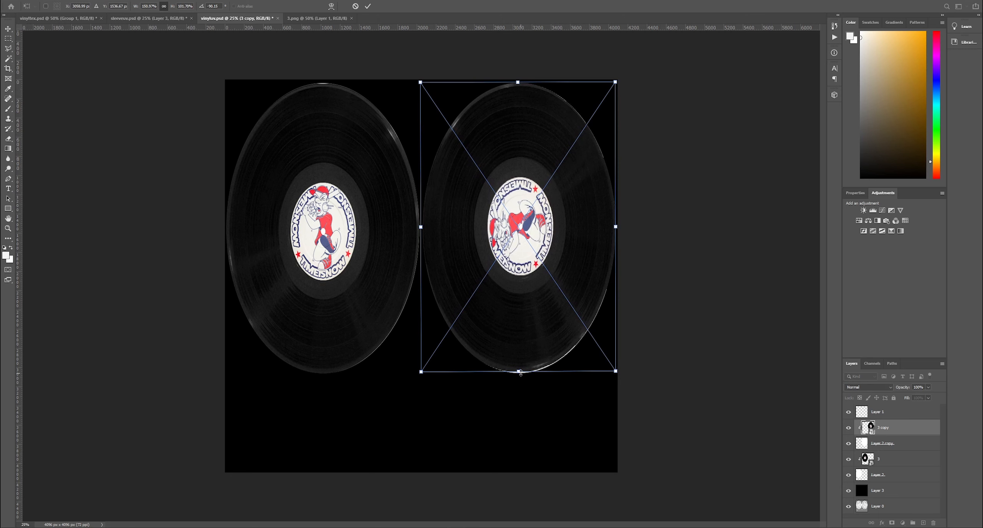
Fine-tune the width and height of the 3 copy record against the edges of the second ellipse
drag(520, 372, 519, 374)
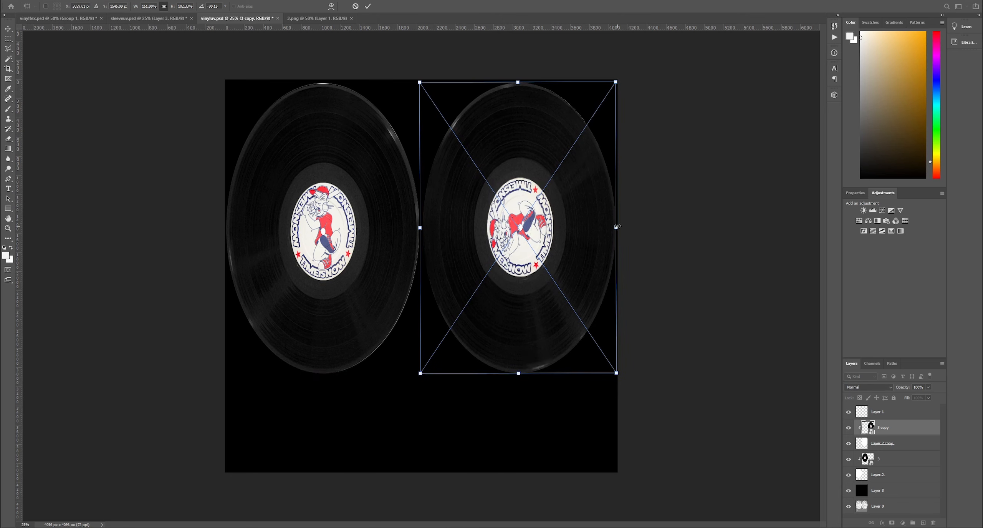
drag(421, 229, 423, 228)
drag(519, 371, 519, 372)
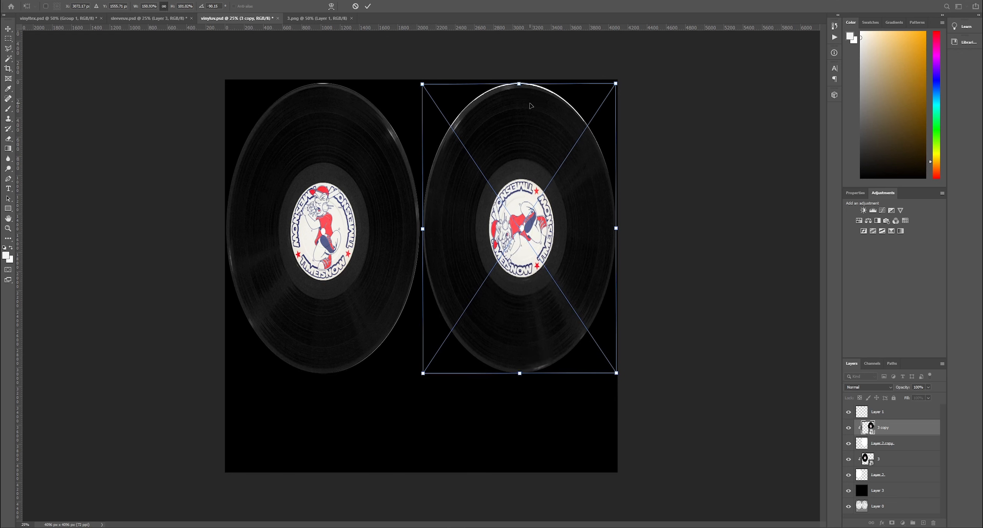
drag(520, 83, 522, 82)
drag(617, 229, 616, 229)
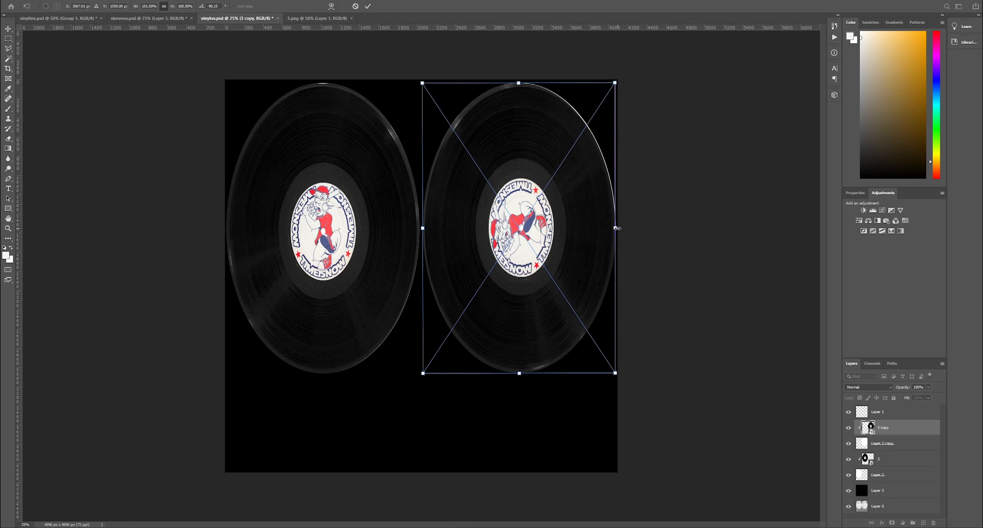
Nudge the 3 copy record slightly up and right to cover the ellipse's edge, and apply the transform
key(ctrl+plus)
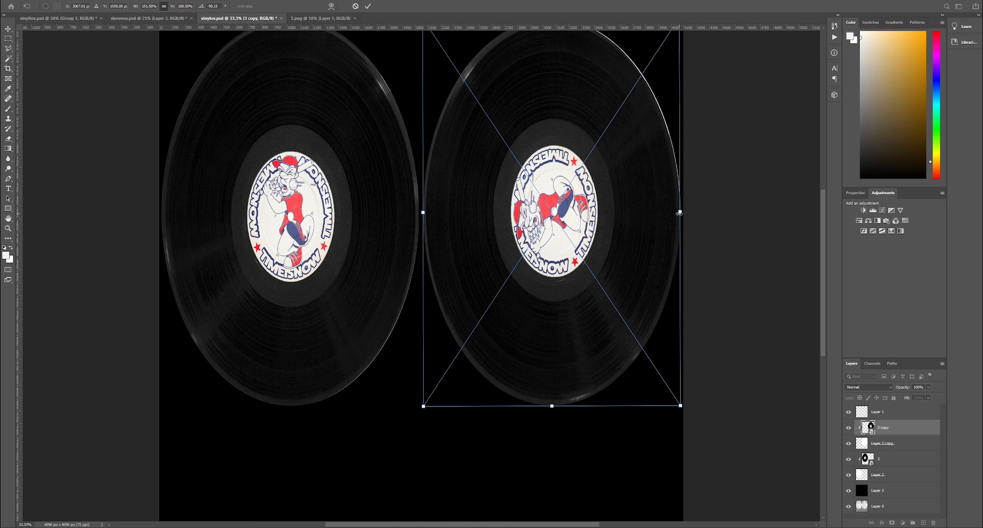
scroll(571, 89, up, 2)
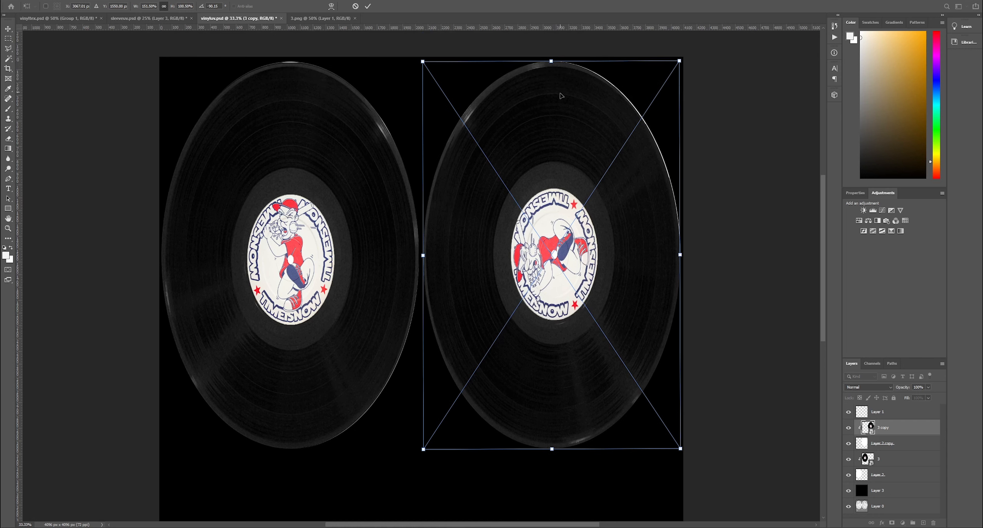
key(Up)
key(Right)
key(m)
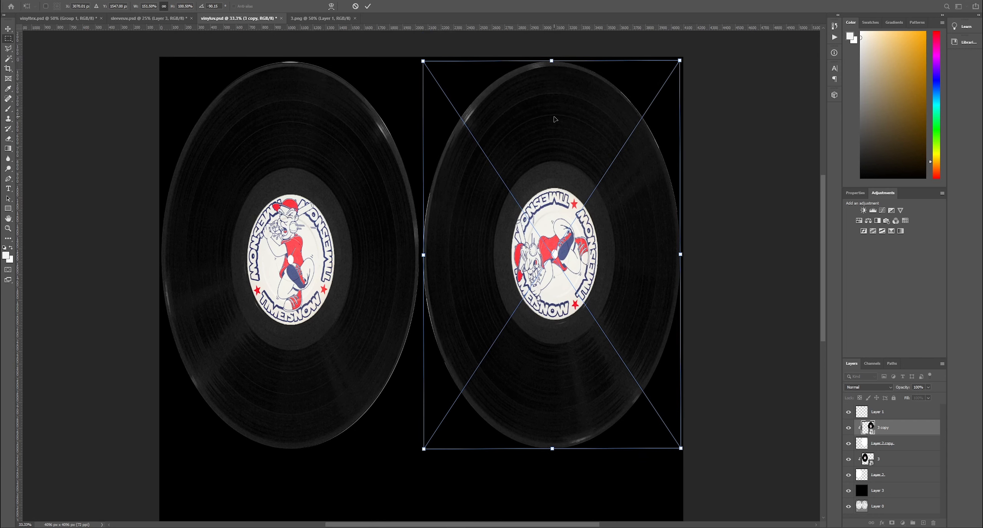
key(ctrl+minus)
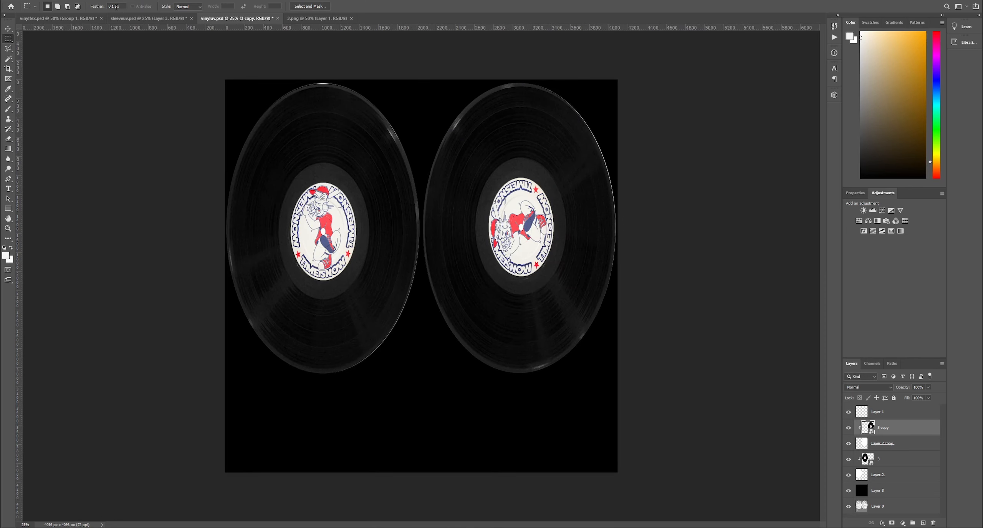
Quick-export the record texture as a PNG named 3 in the vinyltextures folder
click(17, 1)
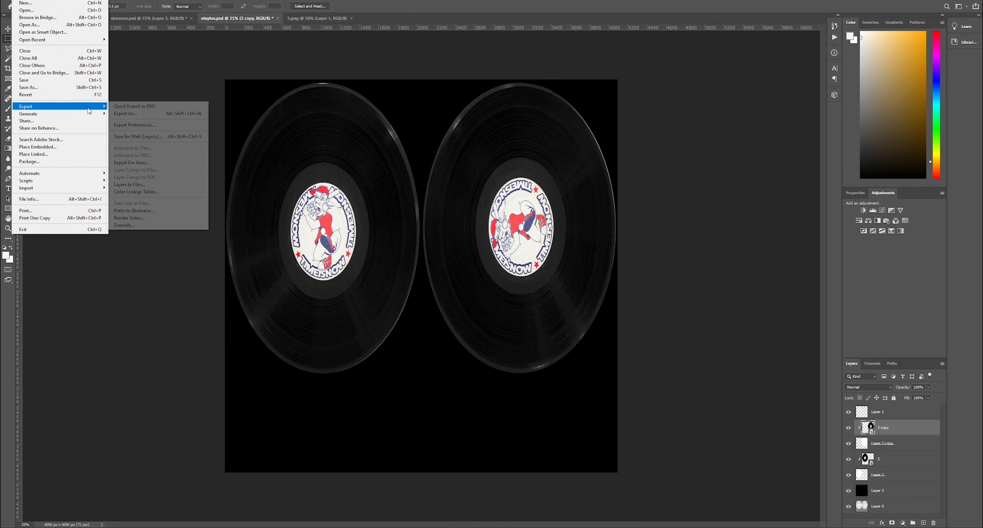
click(118, 106)
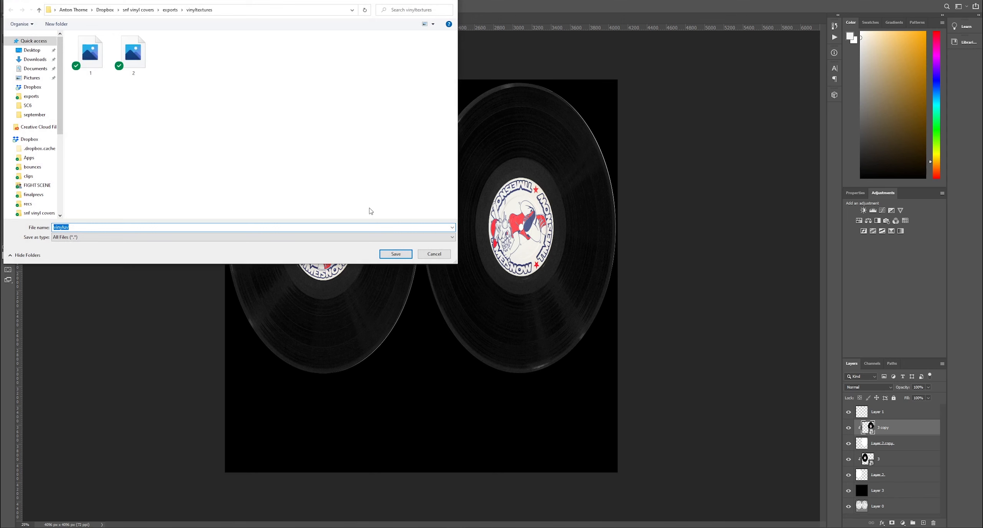
text(3)
key(Return)
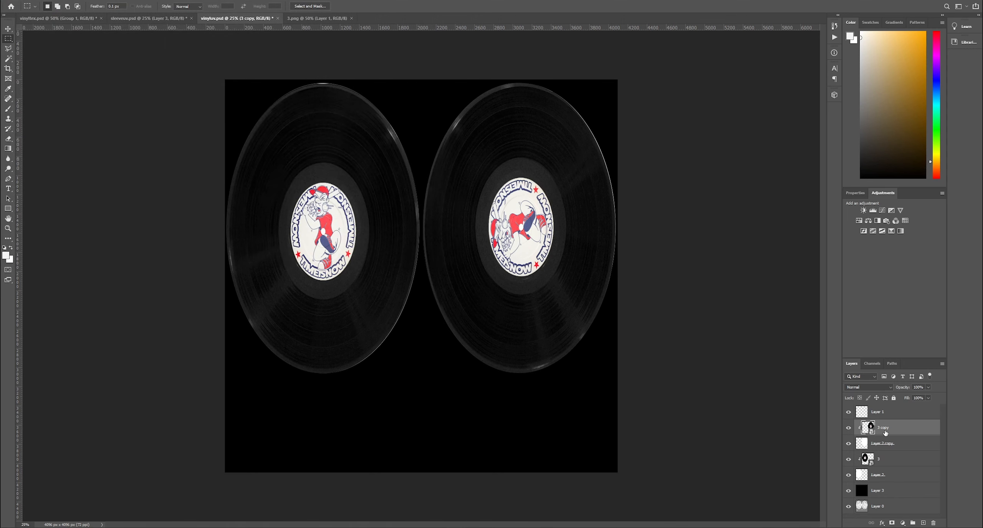
Delete the record layers 3 copy and 3, leaving the blank ellipse template
key(Delete)
click(876, 442)
key(Delete)
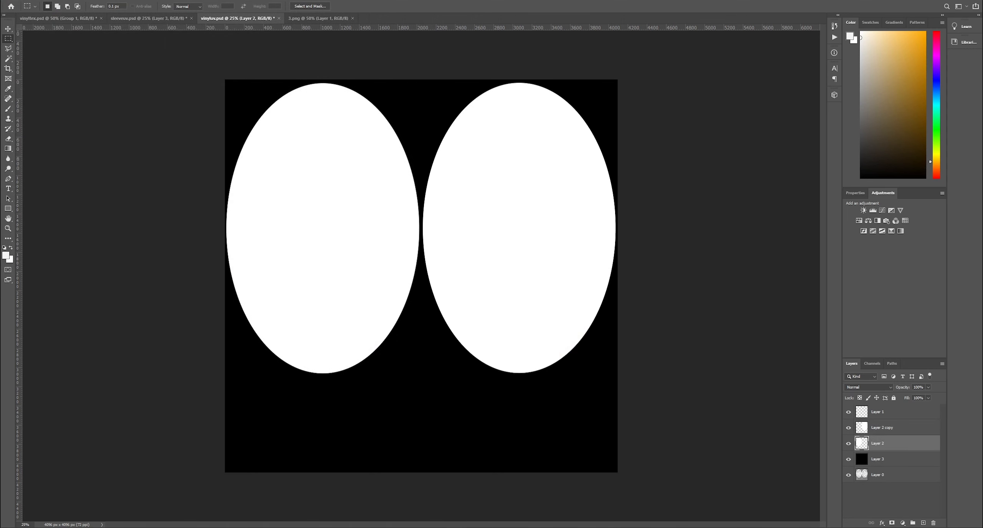
Place the record image 4 from the exports folder over the lower part of the first ellipse, and duplicate its layer
key(alt+Tab)
click(673, 258)
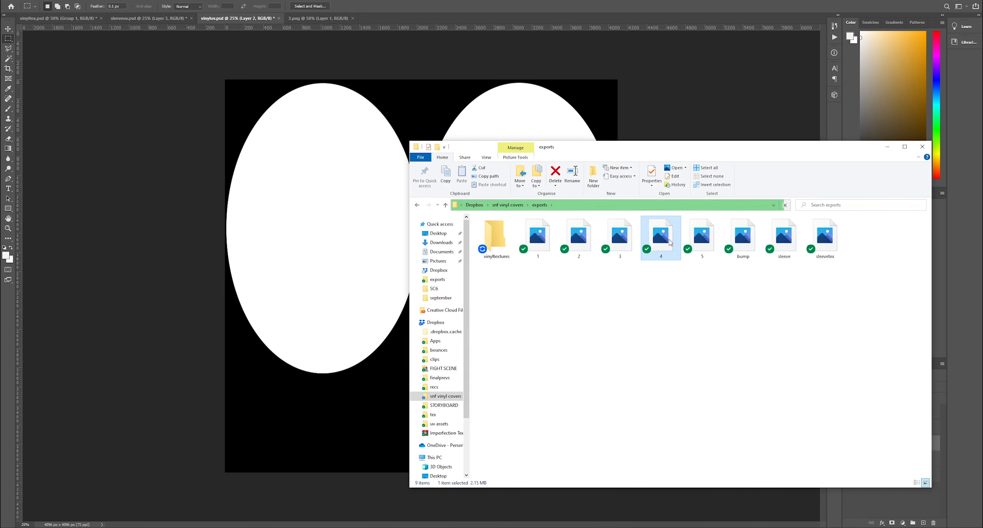
drag(670, 243, 256, 231)
drag(421, 285, 322, 285)
key(Return)
key(ctrl+j)
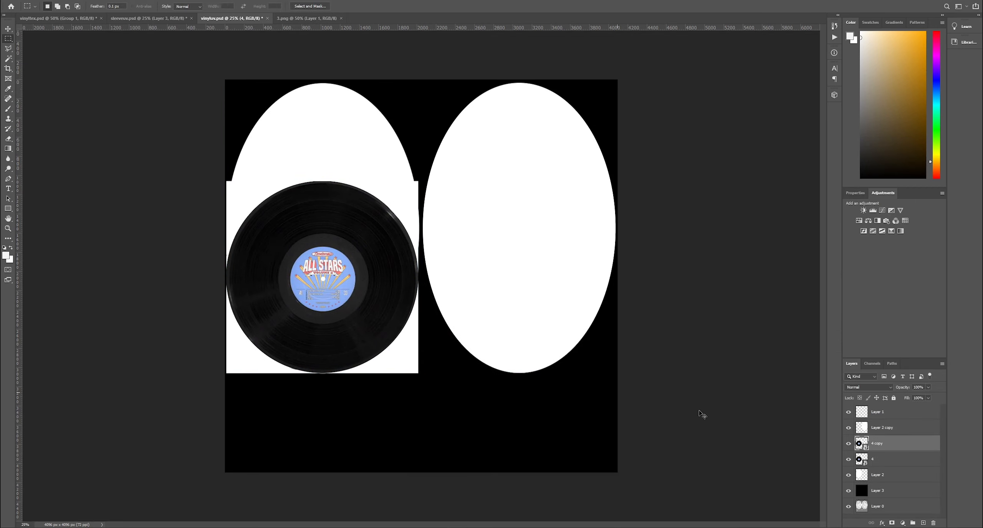
Hide 4 copy, clip the 4 record layer to Layer 2, and stretch it to fill the first ellipse
click(849, 443)
right_click(878, 458)
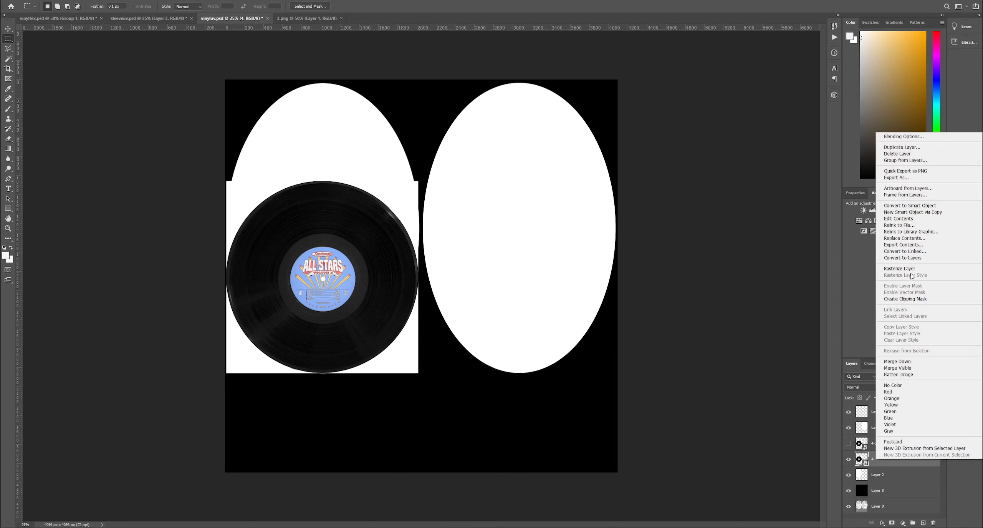
click(910, 298)
key(ctrl+t)
drag(322, 181, 333, 86)
drag(420, 228, 421, 228)
key(Right)
key(Down)
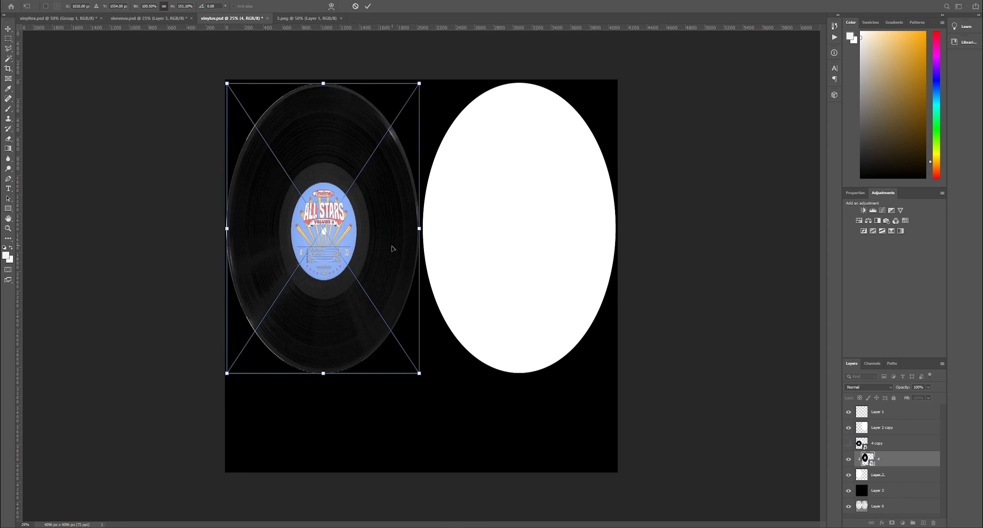
key(Return)
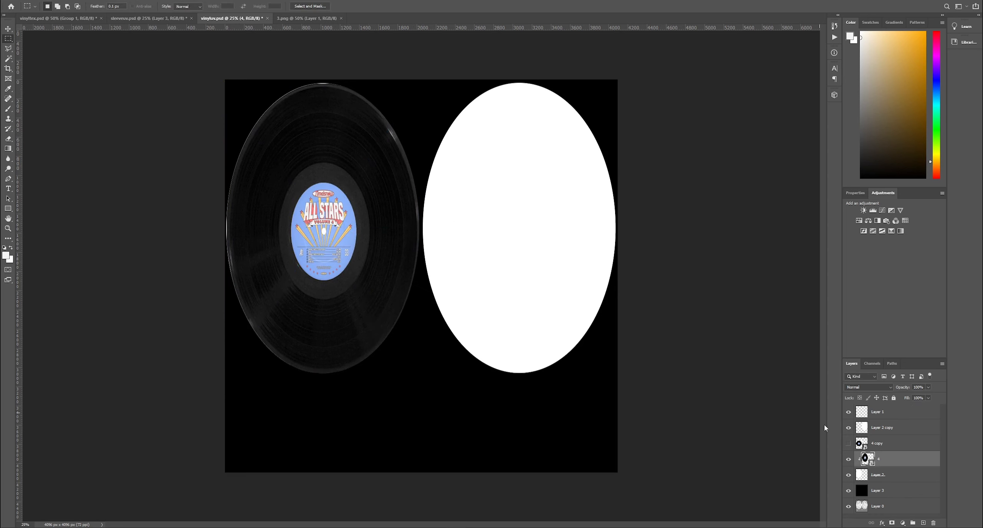
Move the 4 copy record over the second ellipse, place it above Layer 2 copy, and clip it to that layer
click(880, 447)
key(ctrl+t)
drag(345, 286, 533, 275)
key(Return)
drag(879, 442, 879, 419)
right_click(883, 427)
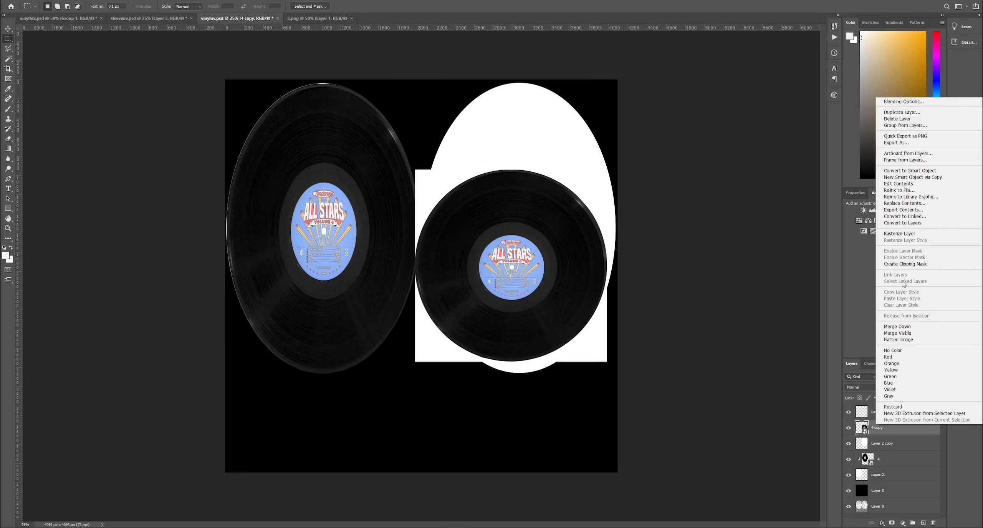
click(905, 264)
Try fitting the 4 copy record to the second ellipse without rotating it, and undo the transform
key(ctrl+t)
drag(501, 292, 508, 304)
drag(518, 180, 518, 83)
drag(614, 226, 615, 227)
key(Right)
key(Right)
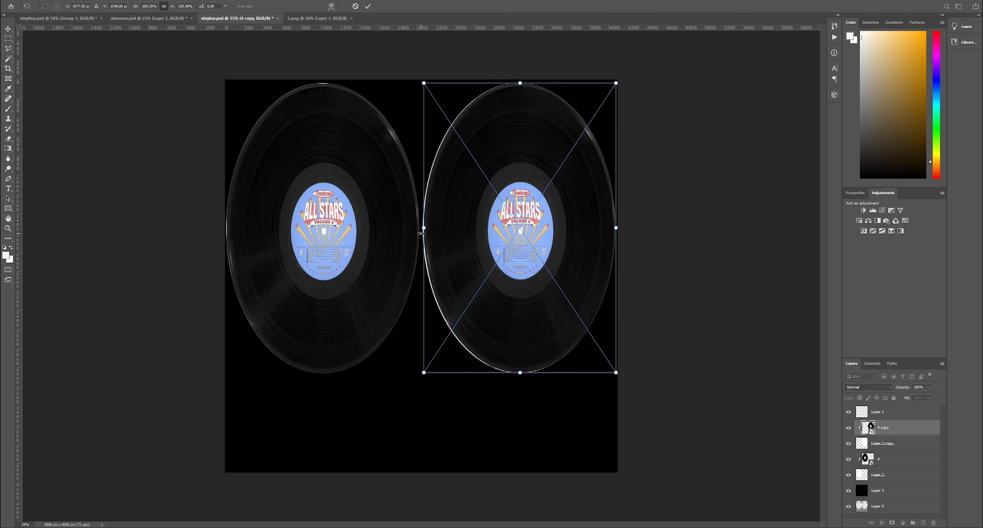
drag(423, 230, 423, 233)
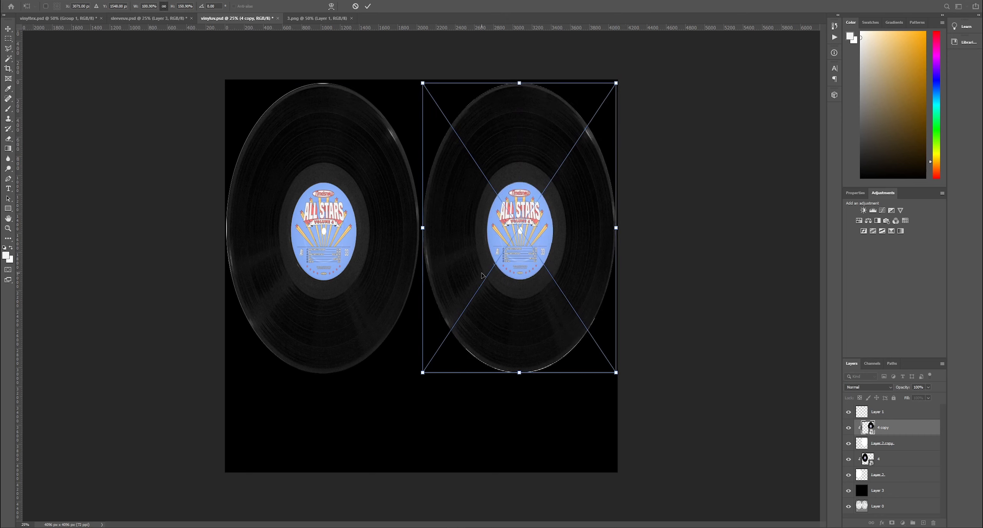
key(Right)
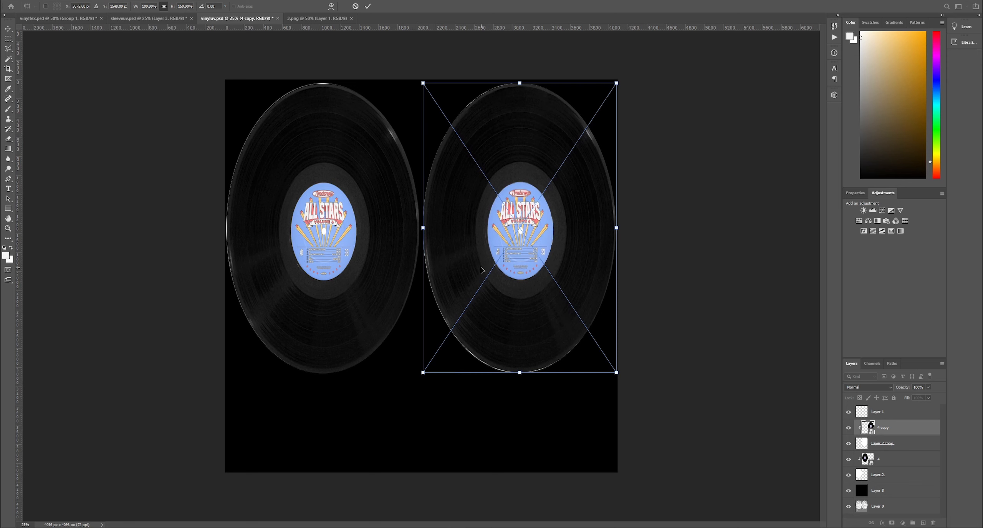
drag(518, 374, 517, 372)
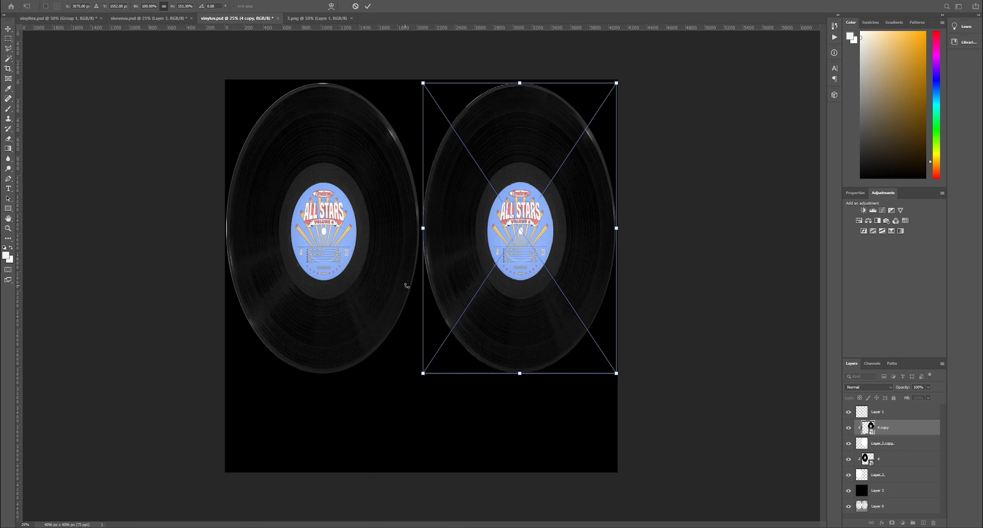
key(Return)
key(m)
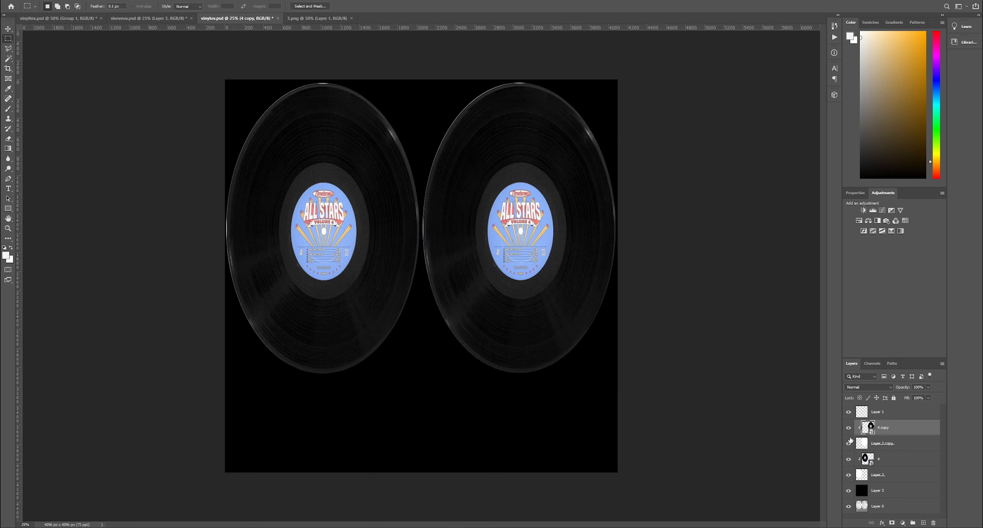
key(ctrl+z)
Rotate the 4 copy record about 90 degrees clockwise and stretch it to cover the second ellipse
key(ctrl+t)
drag(622, 284, 499, 400)
drag(519, 322, 527, 333)
drag(518, 180, 517, 83)
drag(613, 227, 617, 227)
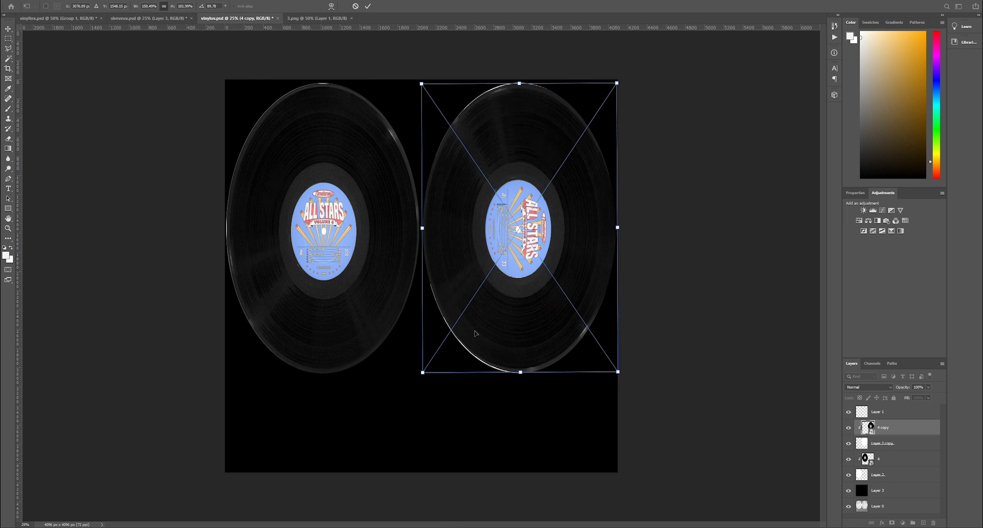
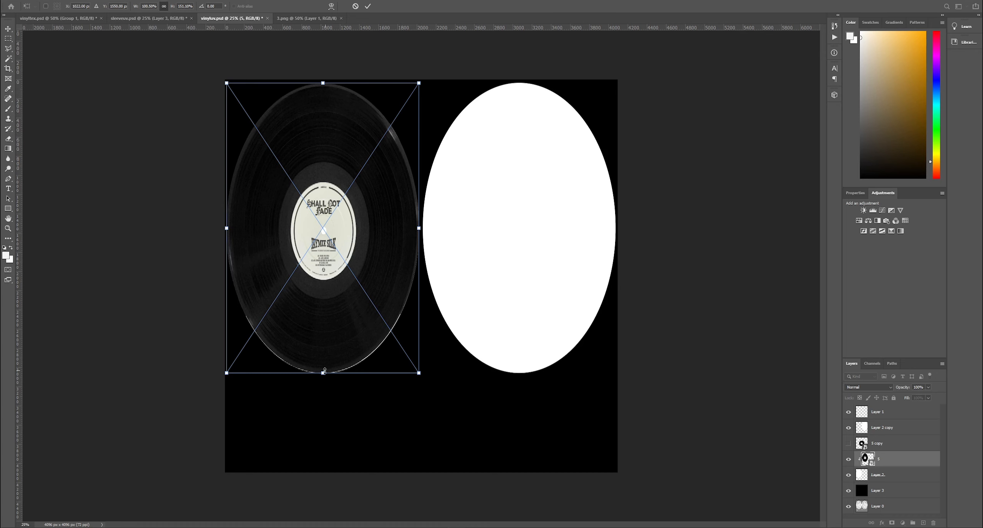
Shift the 5 record slightly down to align with the first ellipse, and apply the transform
drag(323, 372, 320, 375)
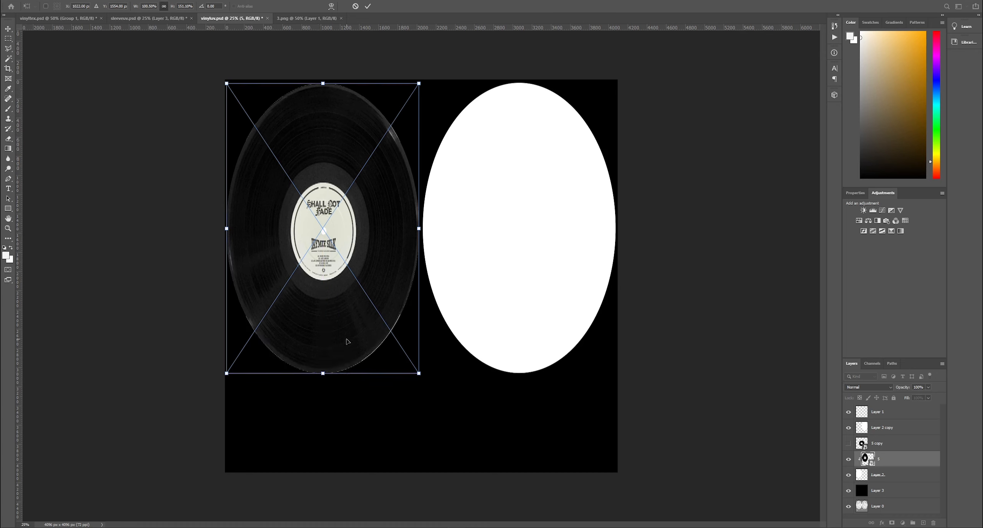
key(Return)
key(m)
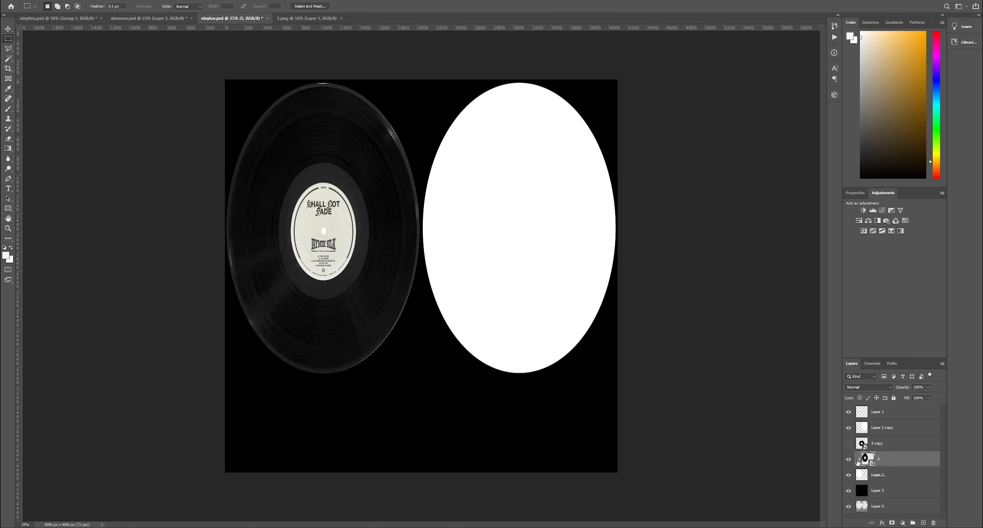
Show the 5 copy record, place it above Layer 2 copy, and clip it to that layer
click(849, 442)
click(880, 442)
key(ctrl+t)
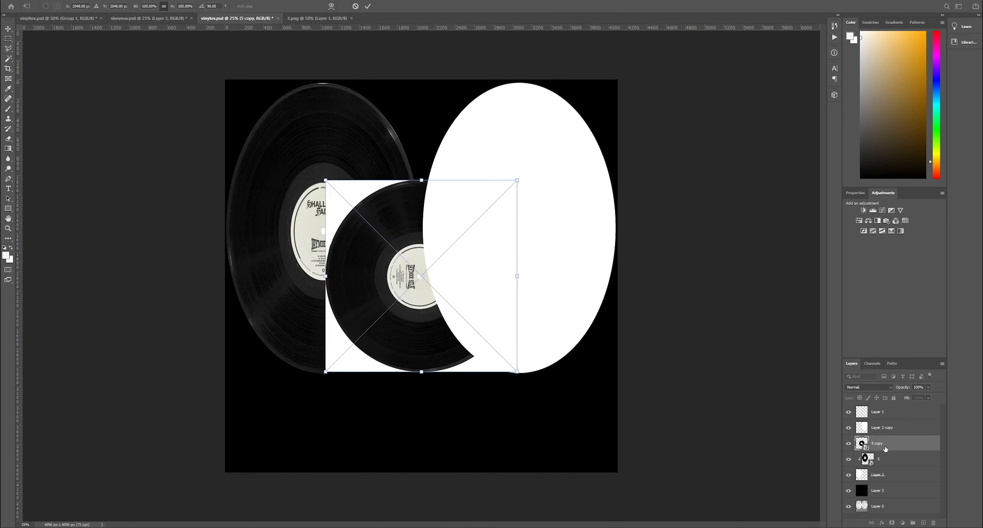
key(Return)
drag(886, 446, 882, 430)
right_click(884, 436)
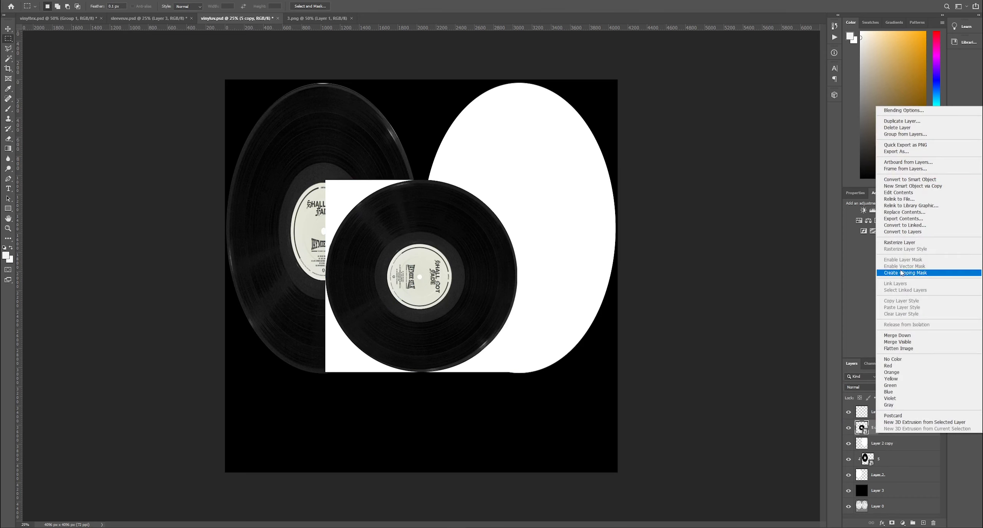
click(905, 272)
Move the 5 copy record over the second ellipse, stretch it to cover the whole shape, and apply the transform
key(ctrl+t)
drag(461, 242, 547, 264)
drag(519, 179, 521, 83)
drag(616, 228, 617, 228)
drag(422, 229, 426, 230)
key(Return)
key(m)
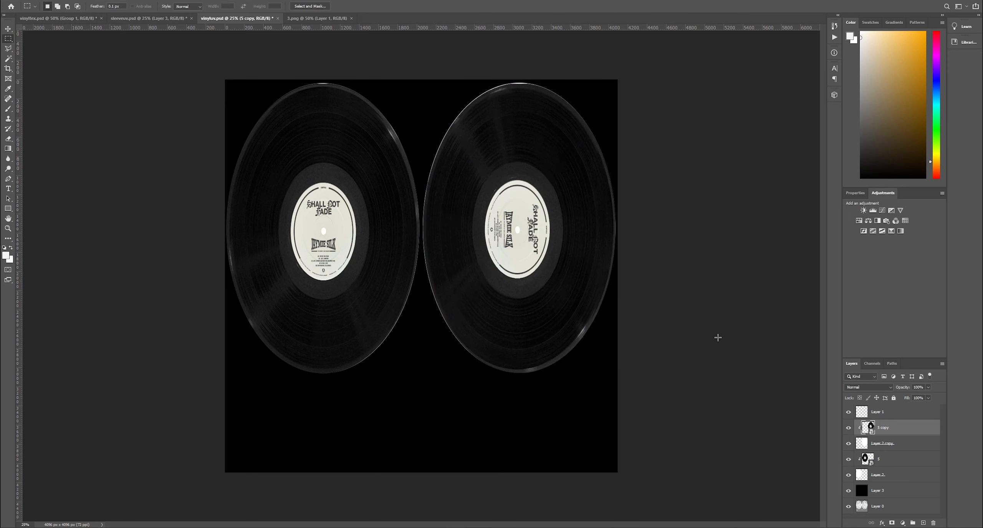
Quick-export the finished record texture with the Shall Not Fade label as a PNG
click(16, 1)
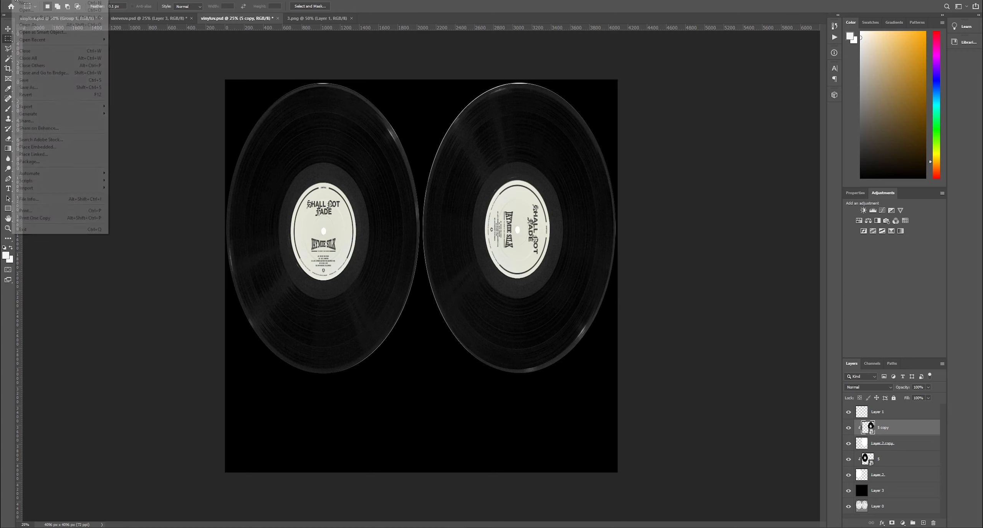
mouse_move(84, 107)
click(143, 106)
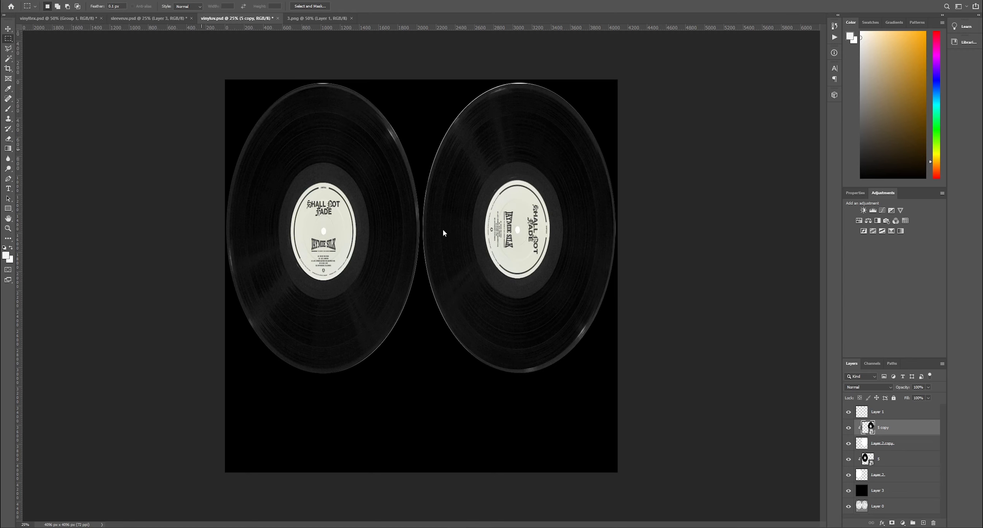
key(Return)
Delete the record layers 5 copy and 5, leaving the blank ellipse template
key(Delete)
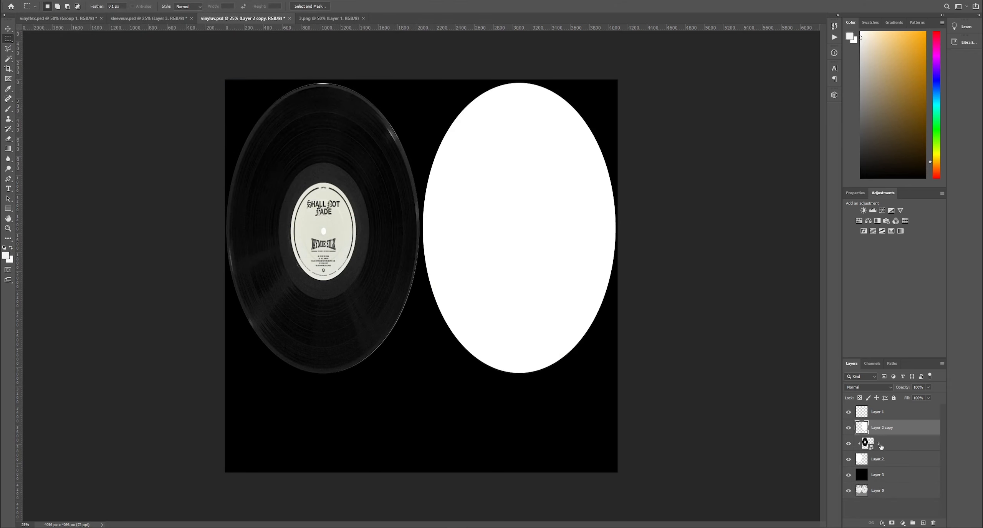
click(882, 444)
key(Delete)
Place the bump image from the exports folder over the lower part of the first ellipse
key(alt+Tab)
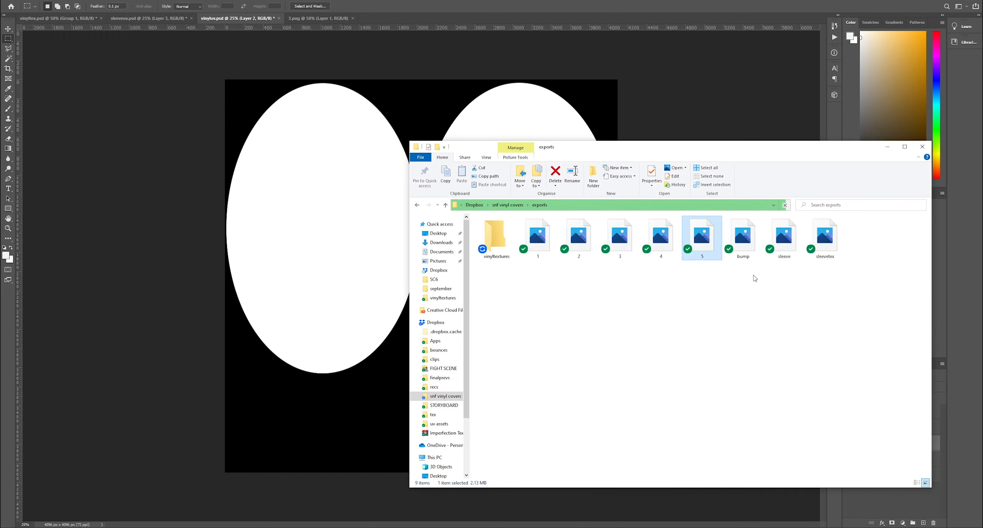
click(741, 243)
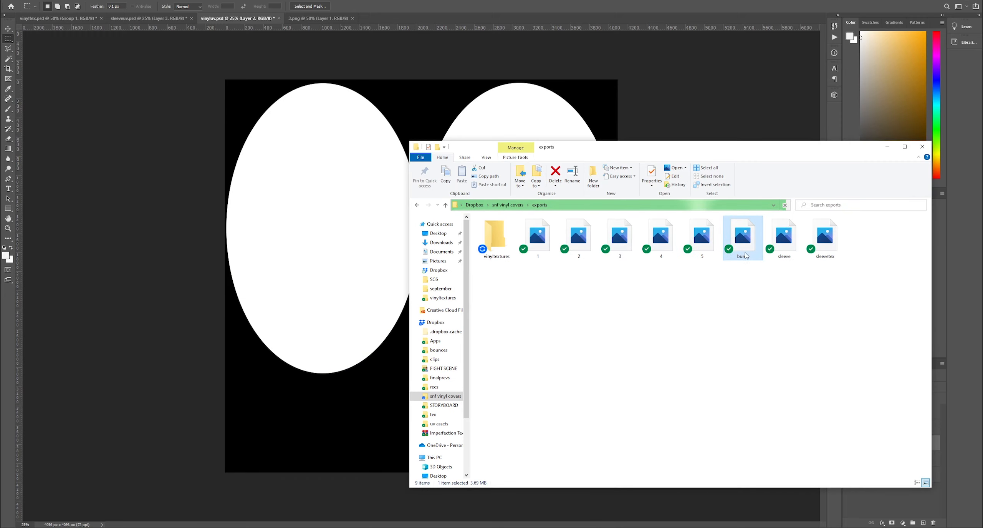
drag(742, 245, 305, 261)
drag(430, 298, 332, 298)
key(Return)
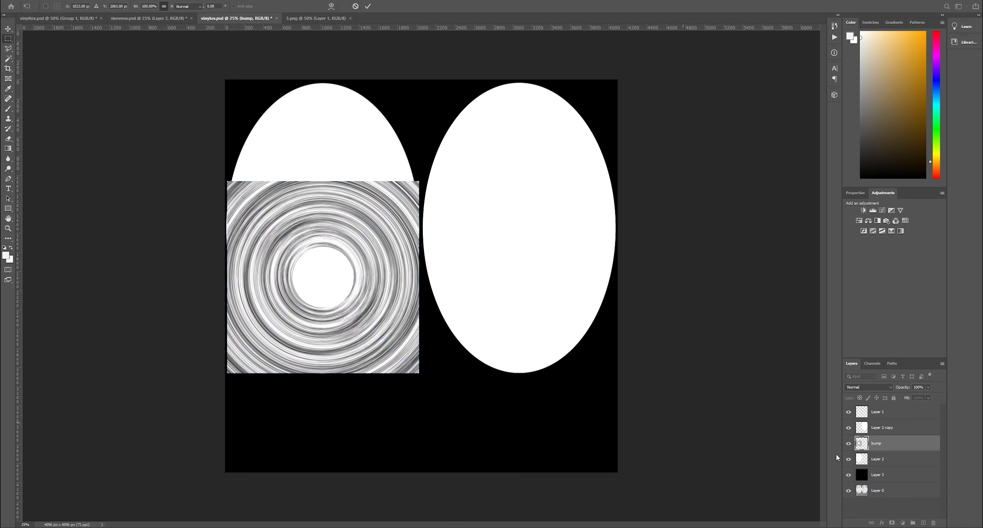
Clip the bump layer to Layer 2 and stretch the groove image to fill the first ellipse
right_click(880, 443)
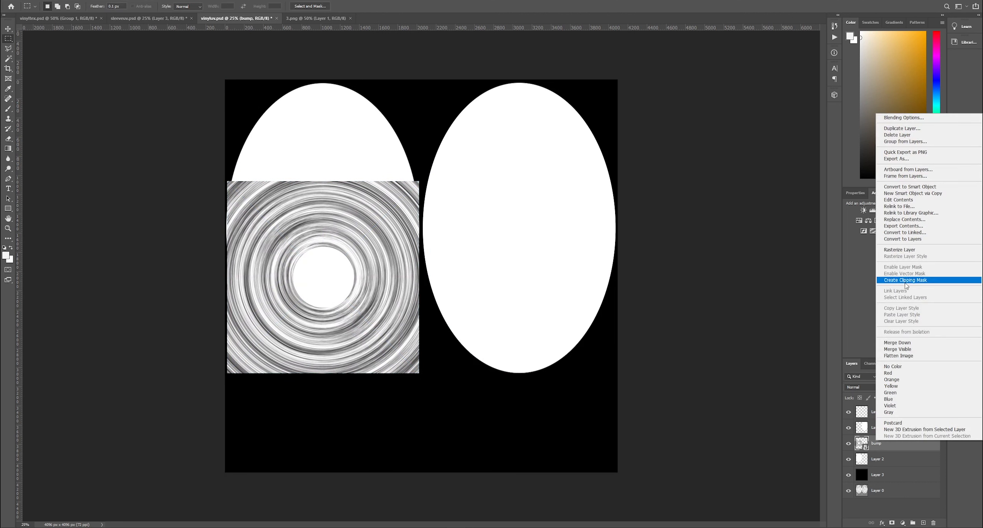
click(906, 279)
key(ctrl+t)
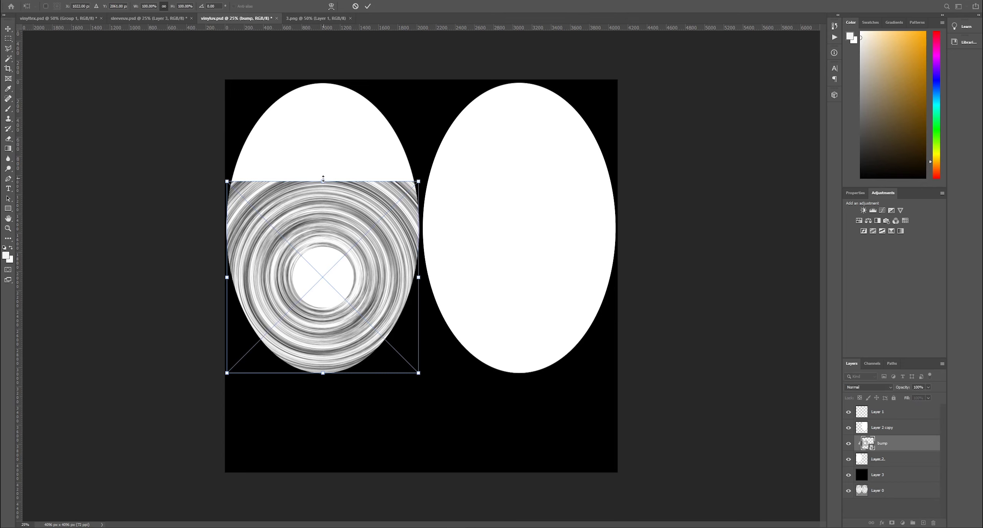
drag(323, 178, 323, 83)
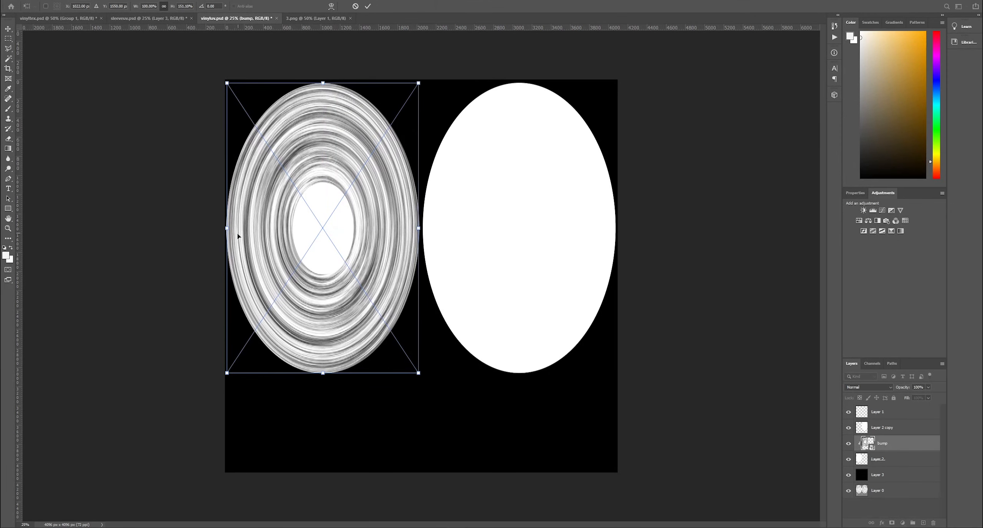
drag(228, 228, 227, 229)
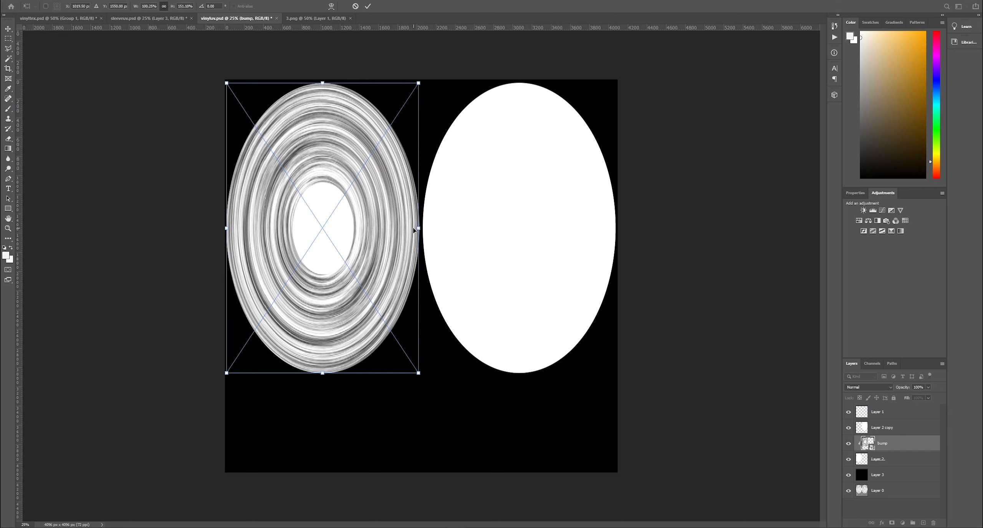
key(Return)
Duplicate the bump image onto the second ellipse, place the copy above Layer 2 copy, and clip it to that layer
key(ctrl+alt+t)
drag(376, 235, 560, 243)
key(Return)
drag(879, 443, 874, 429)
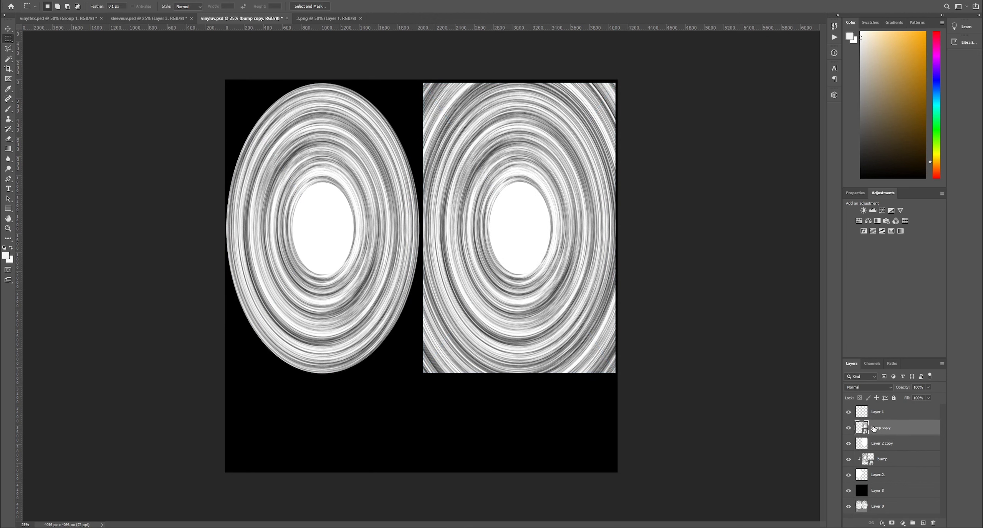
right_click(874, 429)
click(885, 271)
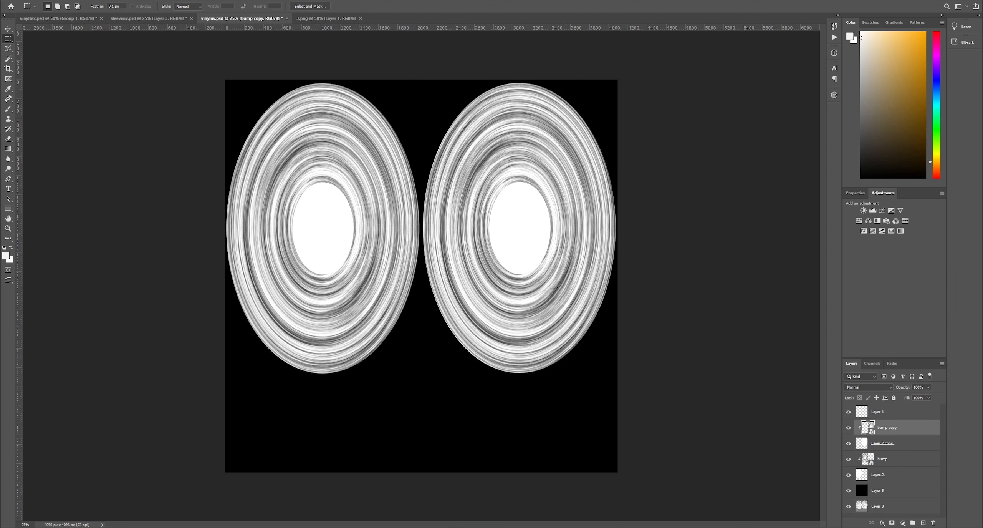
Fill the black background layer, Layer 3, with white
click(848, 491)
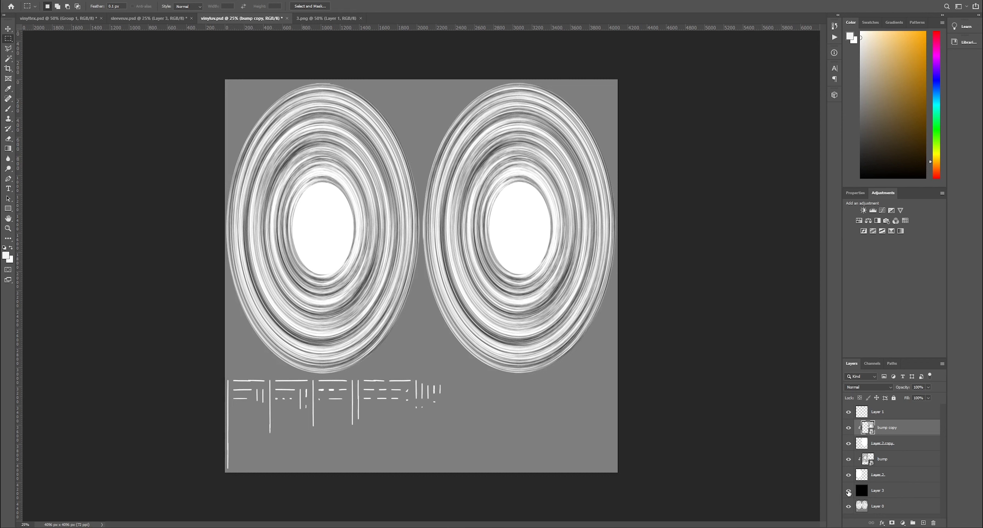
click(849, 492)
click(860, 493)
key(alt+BackSpace)
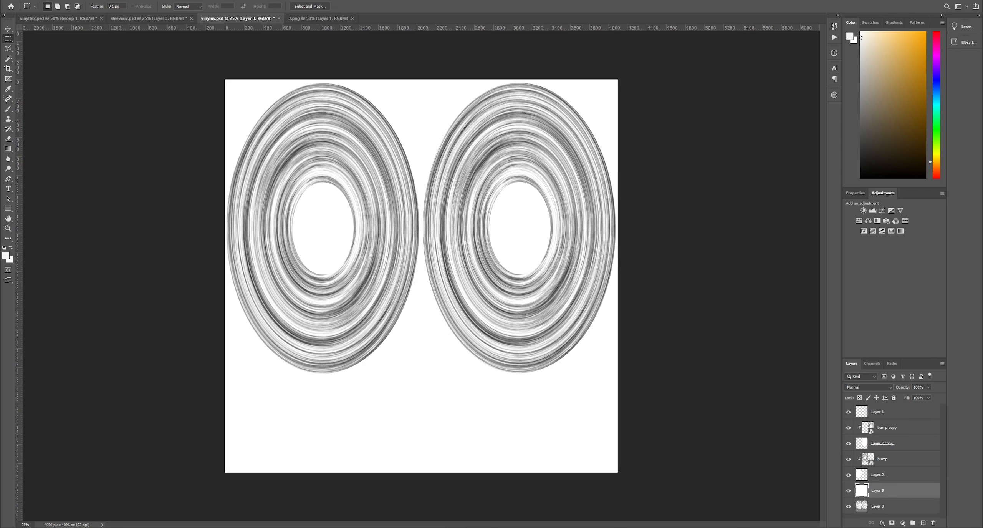
Quick-export the groove texture as a PNG named bump
key(alt+f)
mouse_move(76, 106)
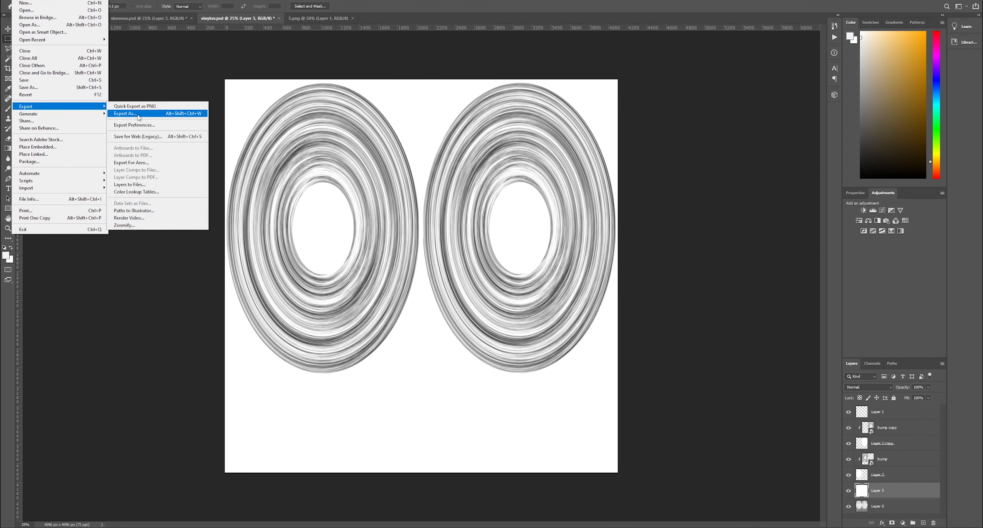
click(139, 106)
text(bump)
key(Return)
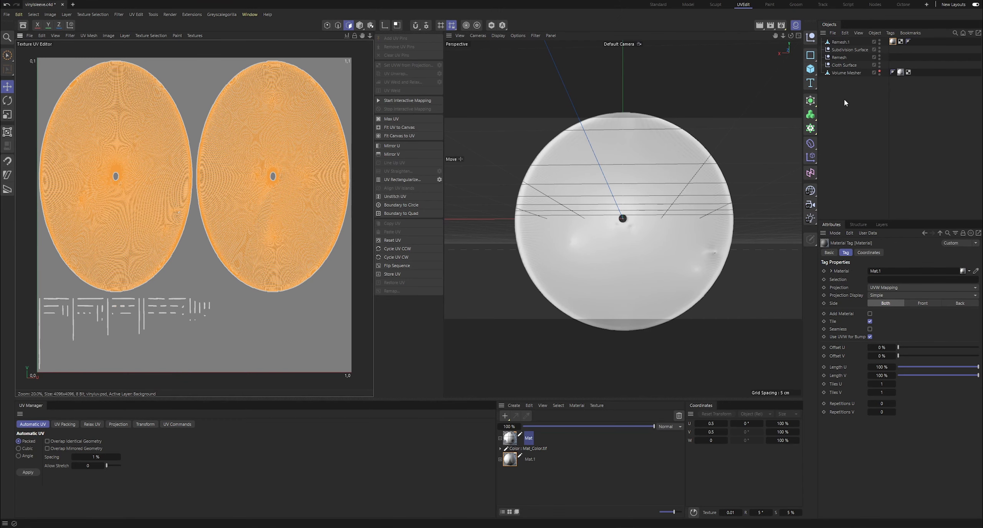
Switch to Cinema 4D and clear the current selection in the vinylsleeve scene
click(844, 103)
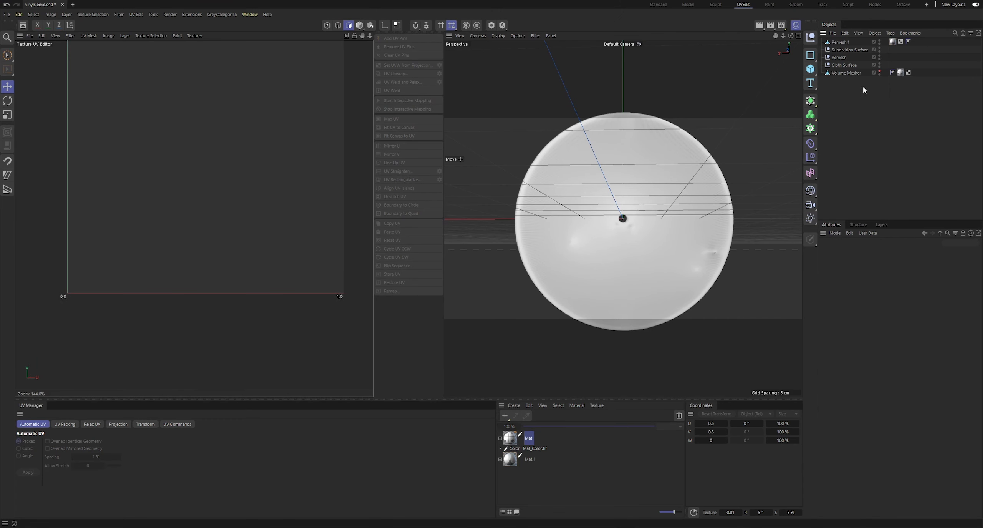
Switch to the Standard layout and reorder the object list so Volume Mesher sits directly below Remesh.1
click(657, 5)
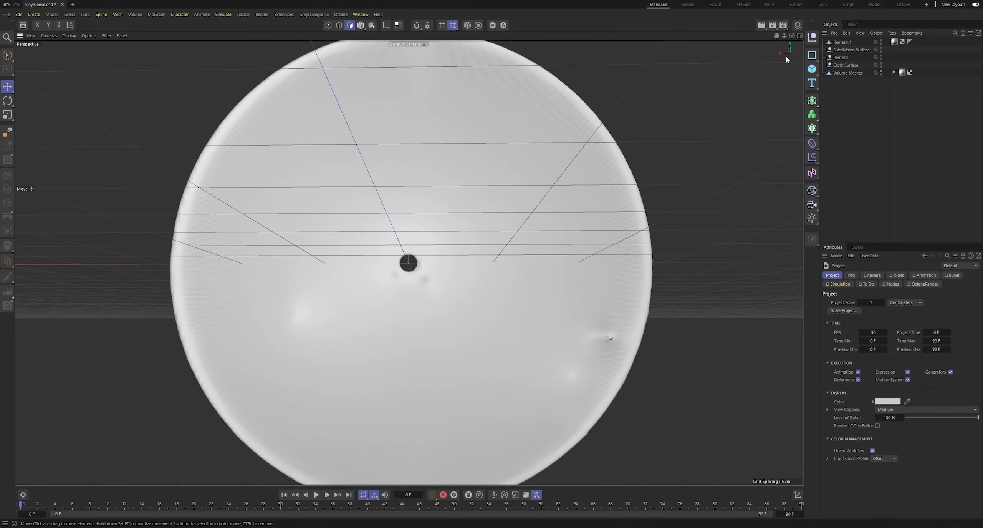
mouse_move(785, 35)
mouse_down()
mouse_move(758, 35)
mouse_move(783, 50)
mouse_up()
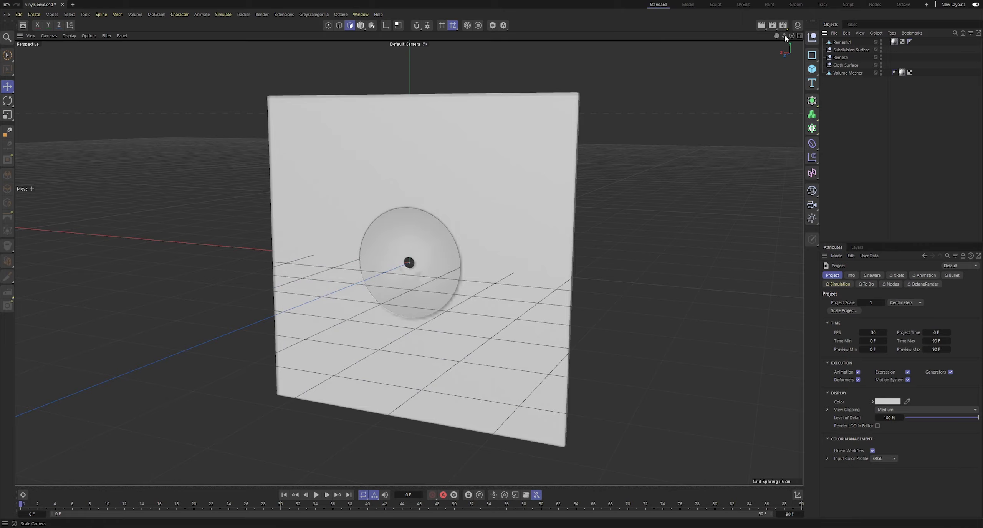
mouse_move(785, 36)
mouse_down()
mouse_move(711, 35)
mouse_move(793, 24)
mouse_move(792, 35)
mouse_move(774, 19)
mouse_move(812, 8)
mouse_move(792, 37)
mouse_up()
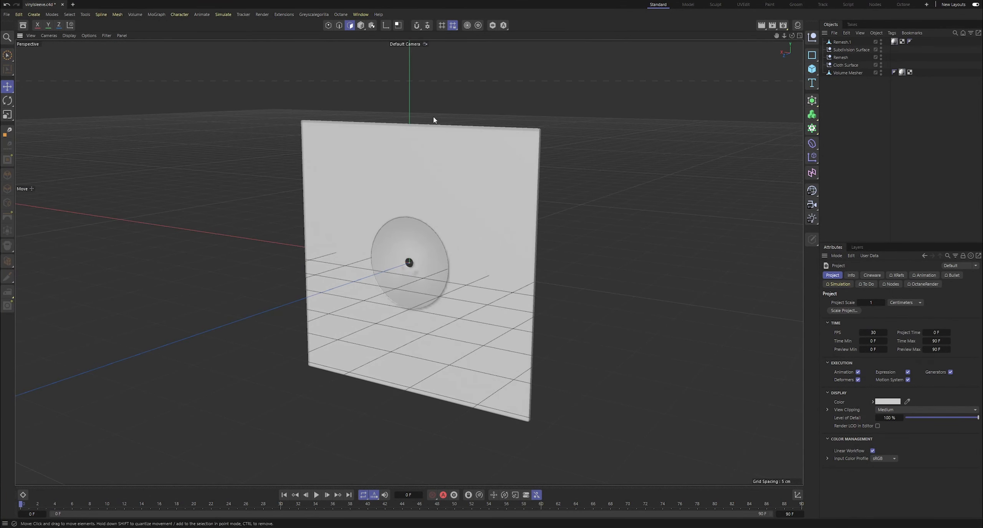
scroll(426, 127, down, 2)
scroll(384, 185, down, 2)
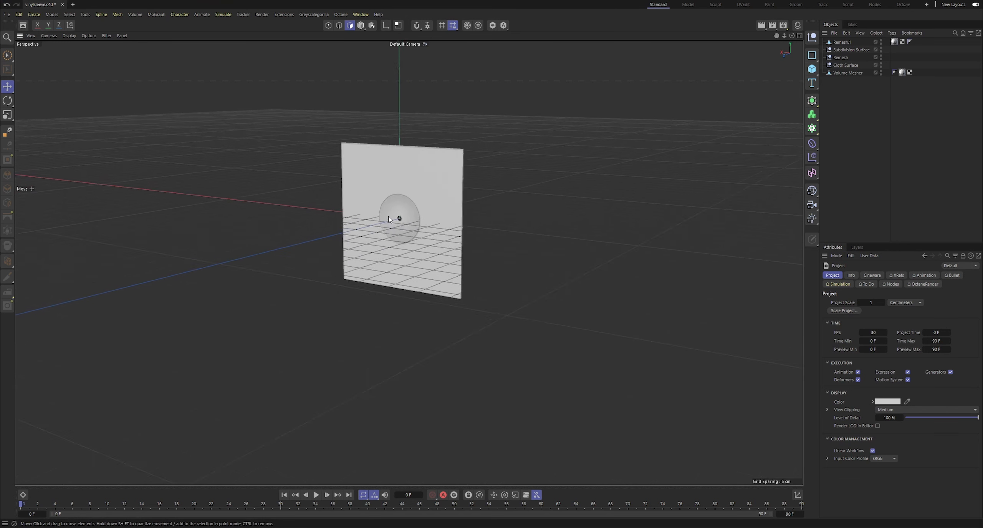
scroll(389, 219, up, 1)
drag(840, 74, 845, 47)
click(840, 82)
Save the project as vinylsleeve in the september folder
key(ctrl+s)
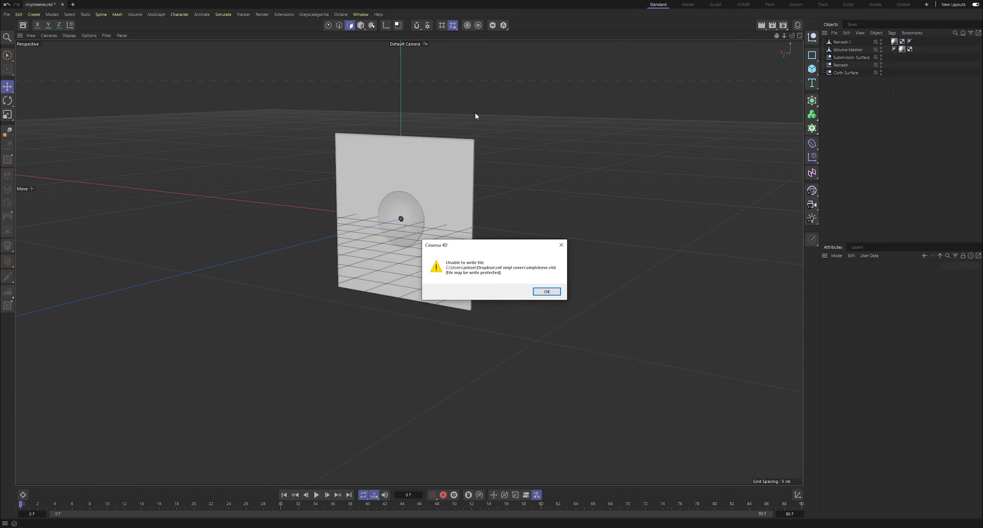
click(546, 291)
click(7, 15)
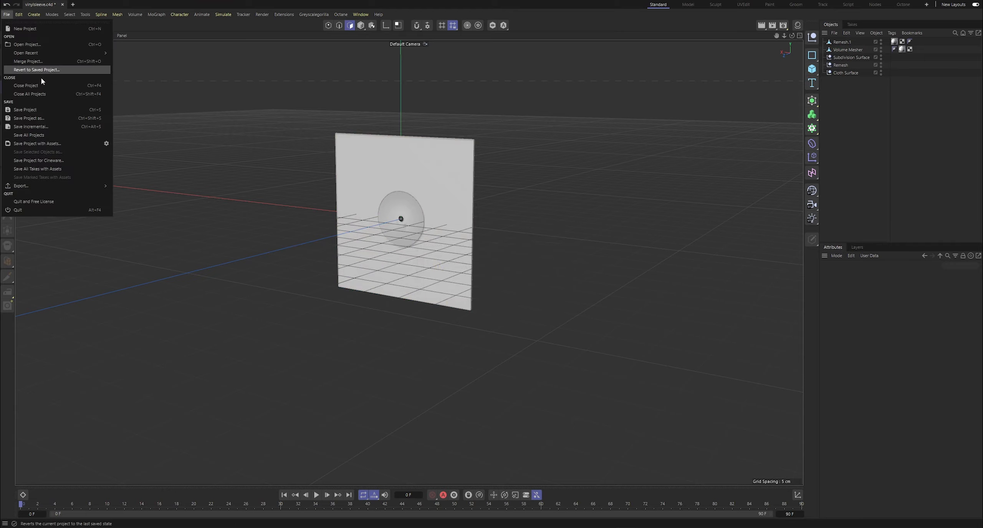
click(34, 118)
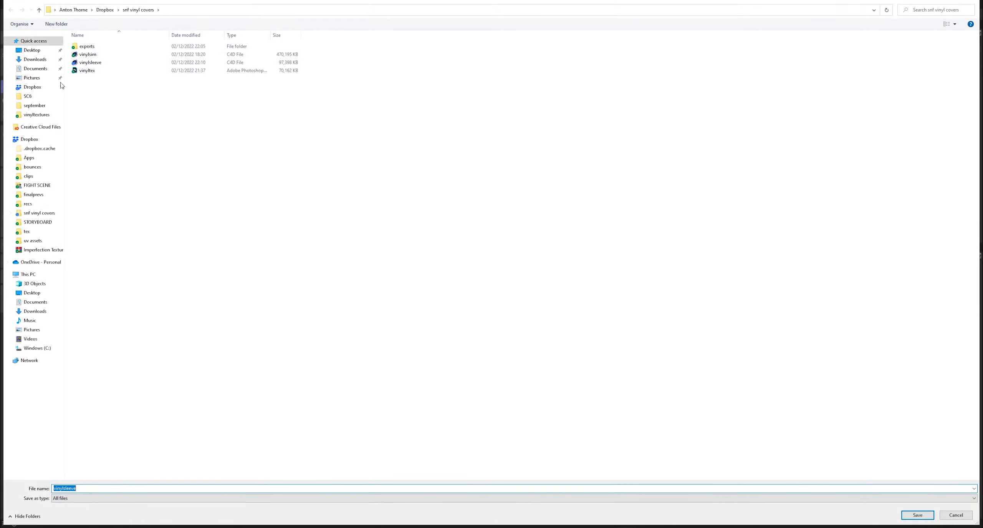
click(34, 105)
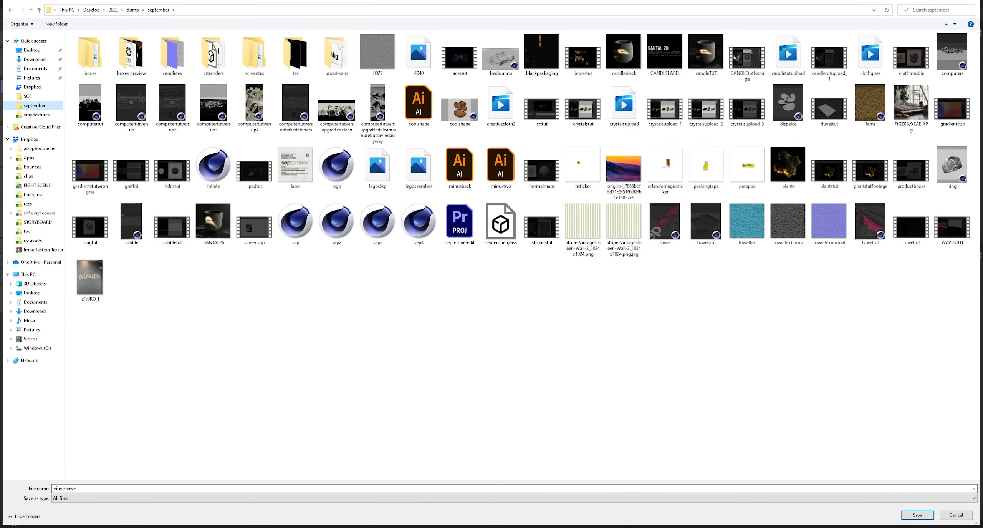
click(932, 518)
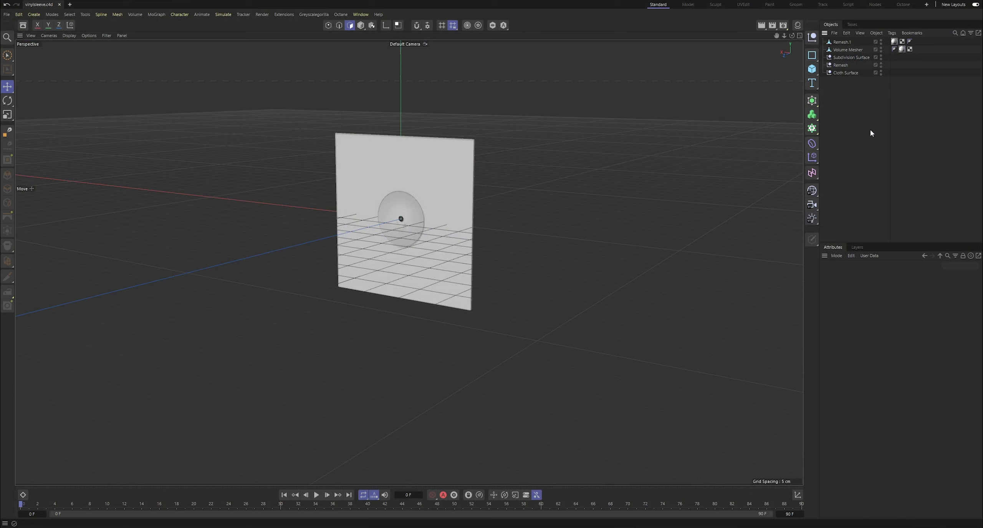
Group Remesh.1 and Volume Mesher under a null in Model mode, and clear the selection
click(844, 49)
shift+click(843, 42)
click(361, 25)
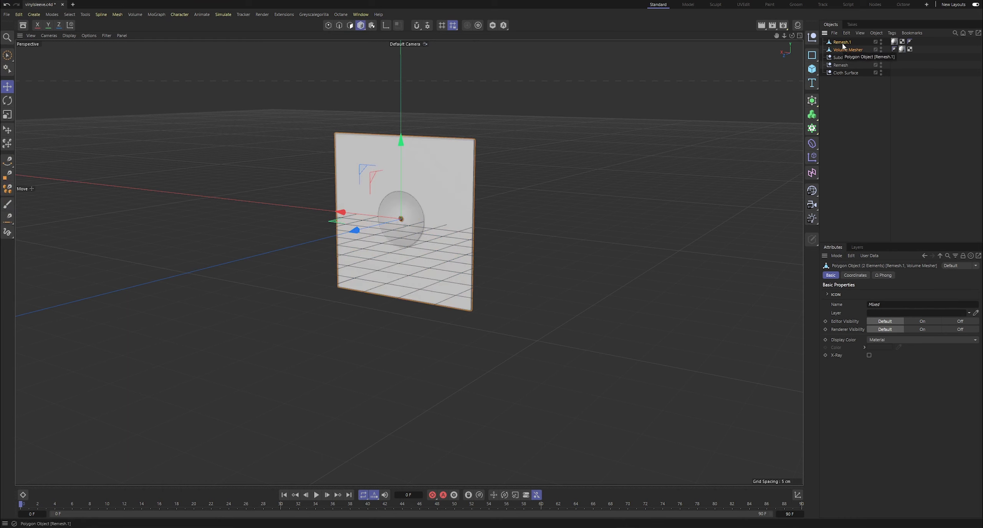
key(alt+g)
click(834, 119)
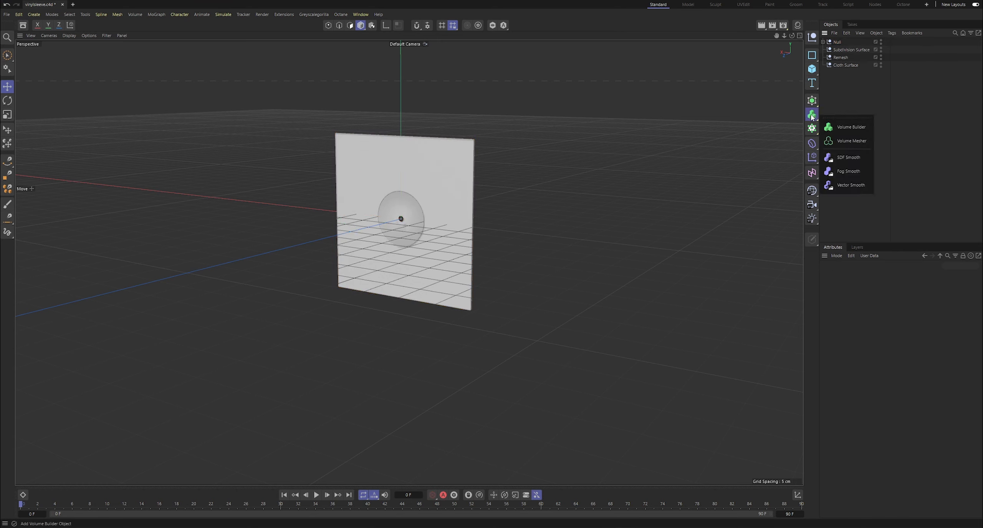
Add a Cloner object to the scene
click(812, 100)
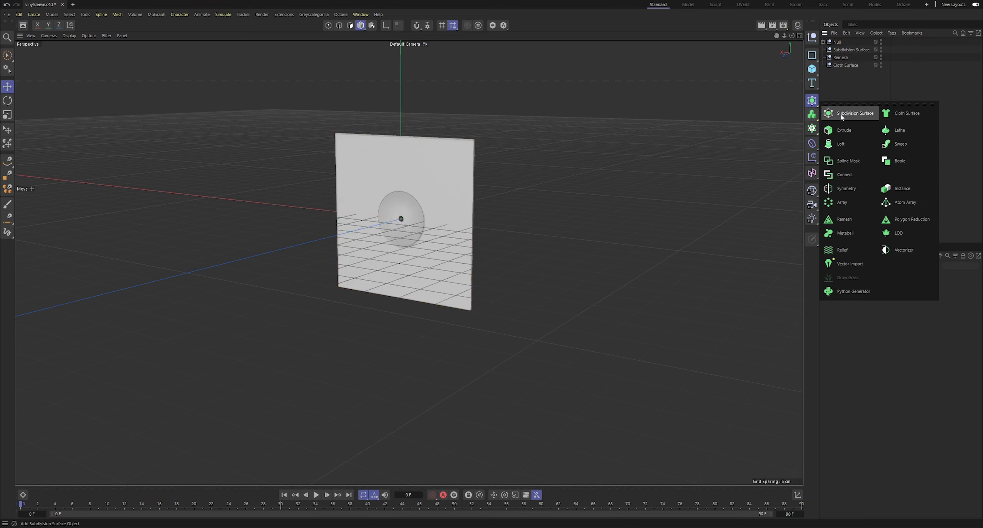
click(812, 128)
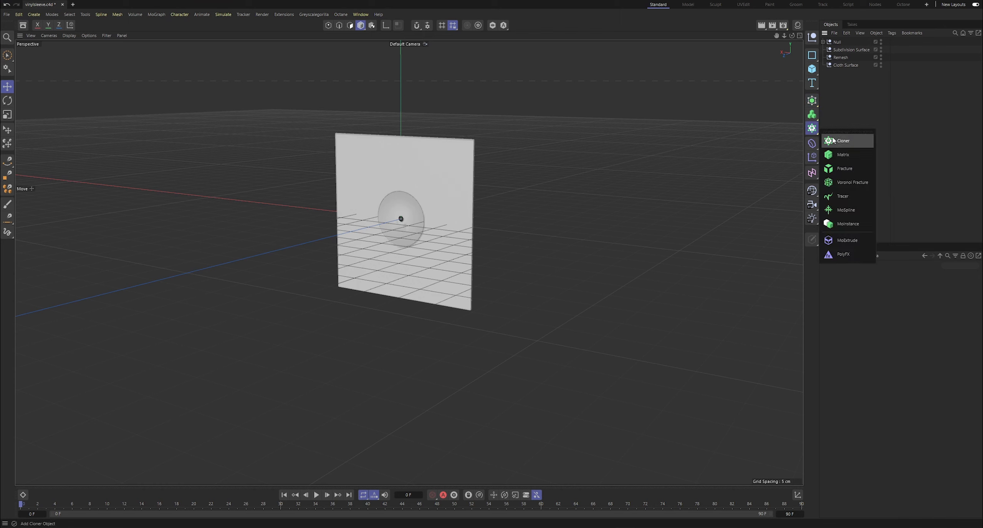
Add a Cloner, nest the sleeve's Null under it and switch the cloner to Linear mode
click(833, 140)
drag(841, 49, 840, 42)
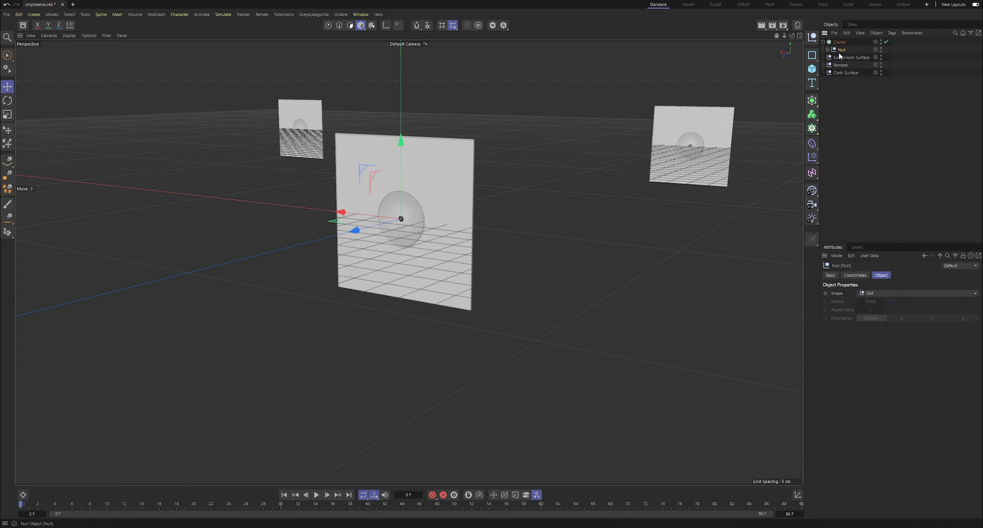
click(840, 42)
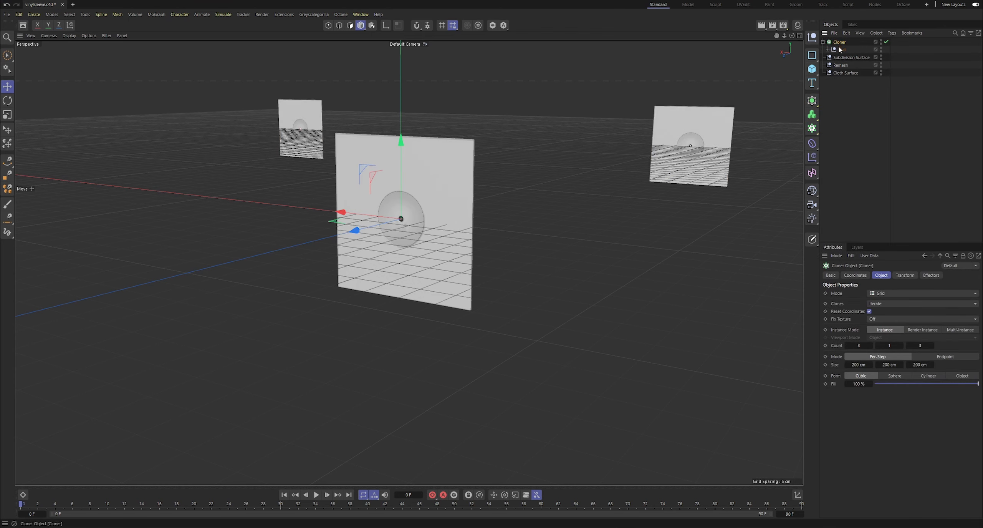
click(885, 311)
key(h)
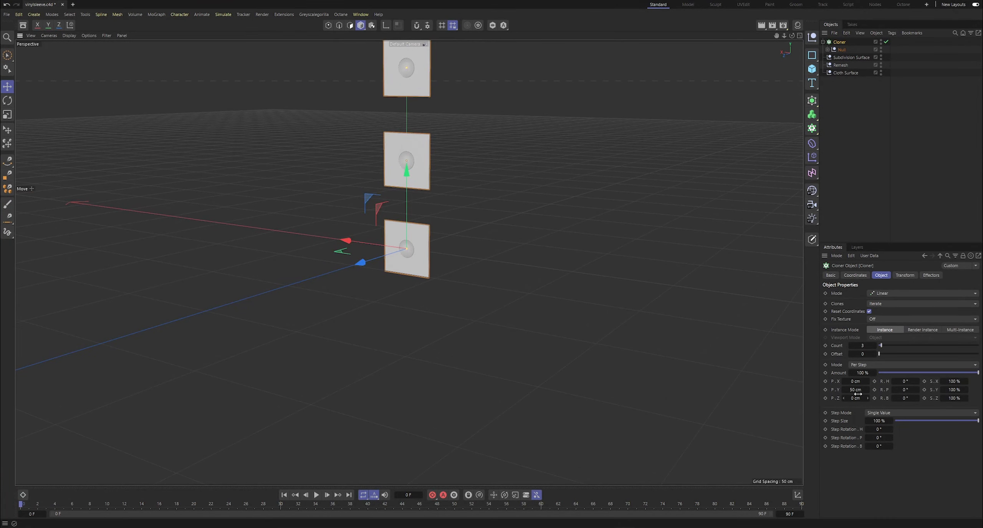
Set the cloner's per-step Y position to 0 cm
click(856, 389)
text(0)
key(Return)
key(v)
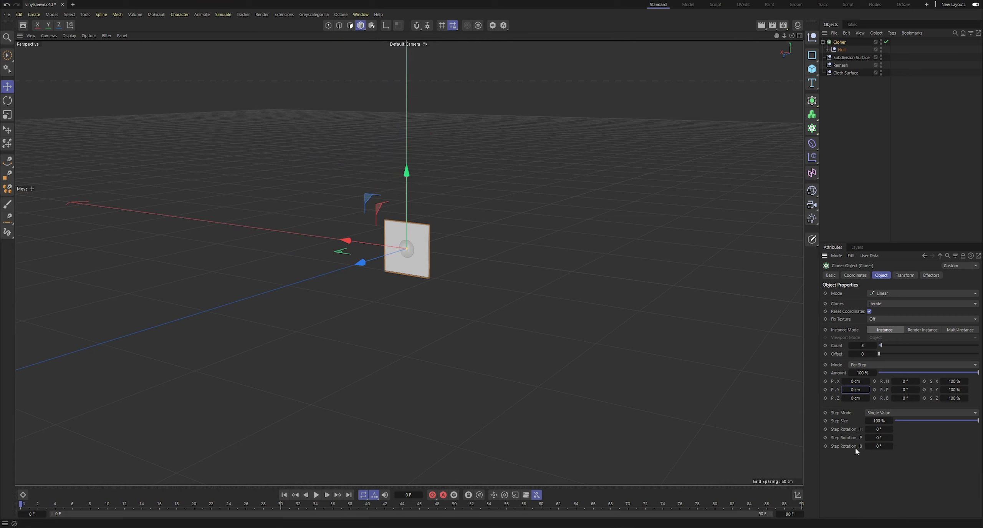
Space the clones along X by setting the cloner's per-step X position to -35 cm
mouse_move(867, 381)
mouse_down()
mouse_move(882, 381)
mouse_move(856, 381)
mouse_up()
click(857, 381)
key(BackSpace)
text(-)
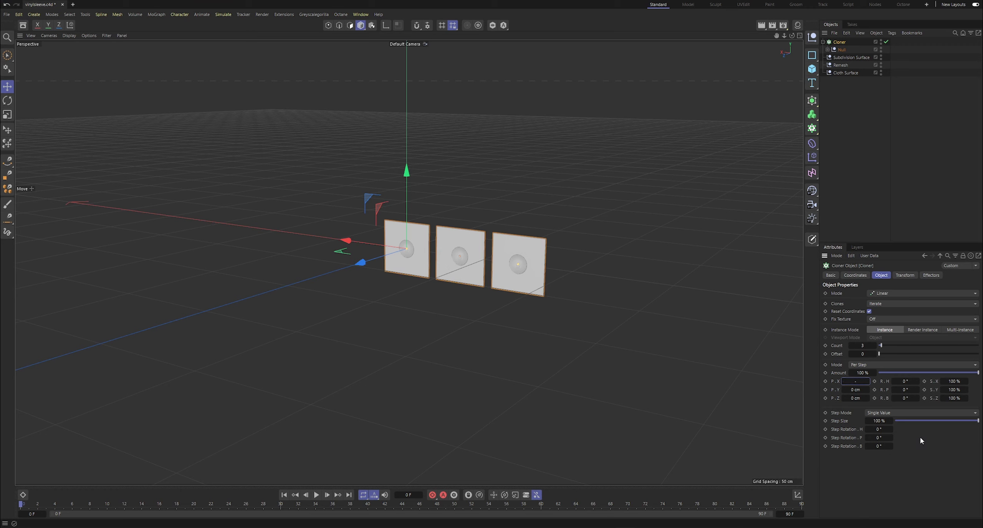
text(30)
key(Return)
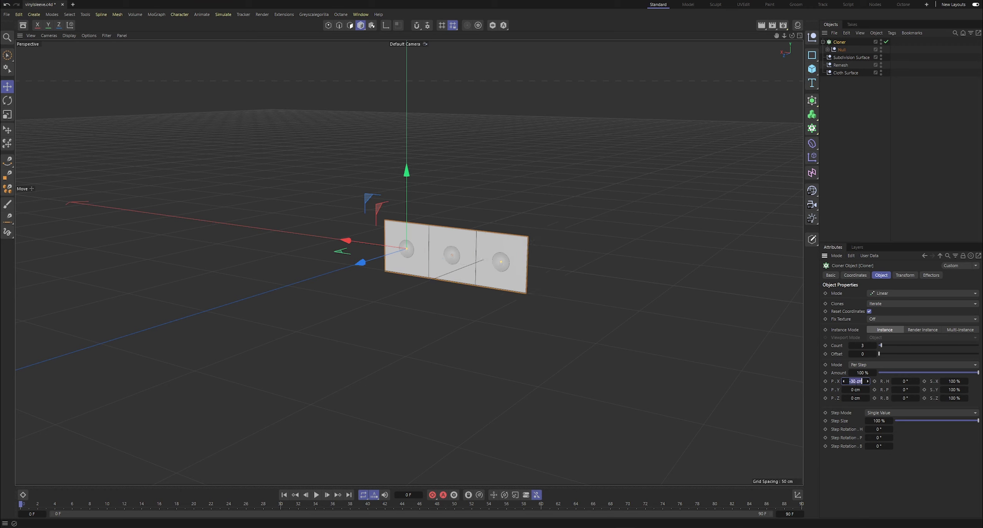
key(BackSpace)
key(Return)
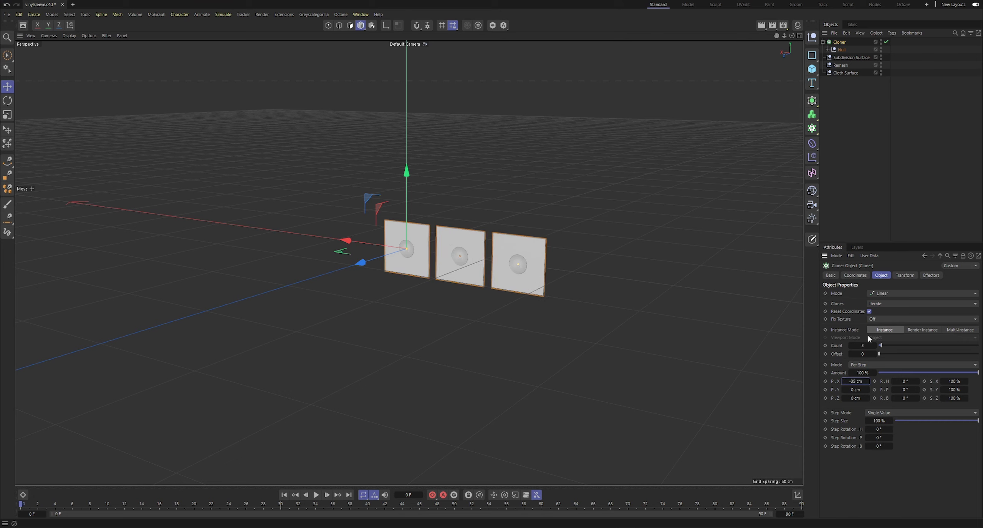
Increase the cloner's count to 5
click(875, 346)
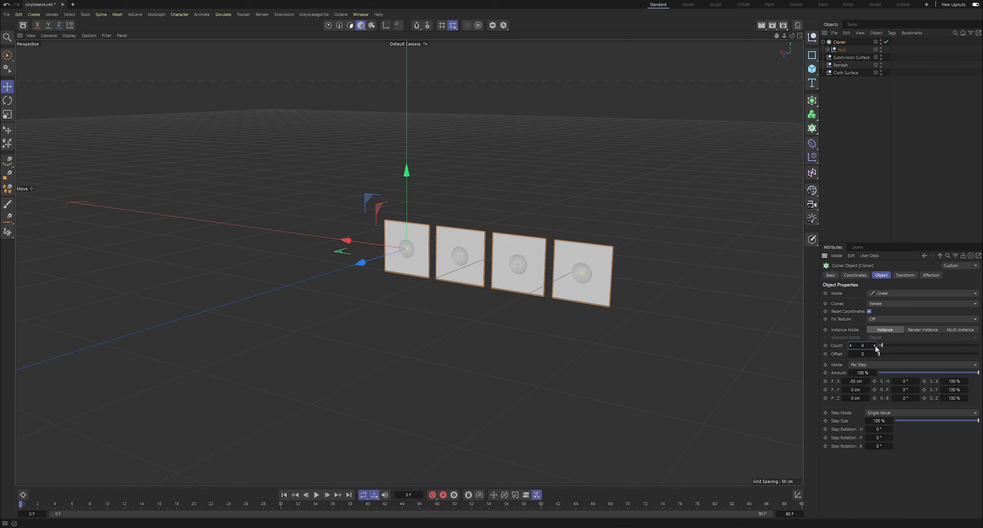
click(875, 346)
drag(777, 35, 834, 17)
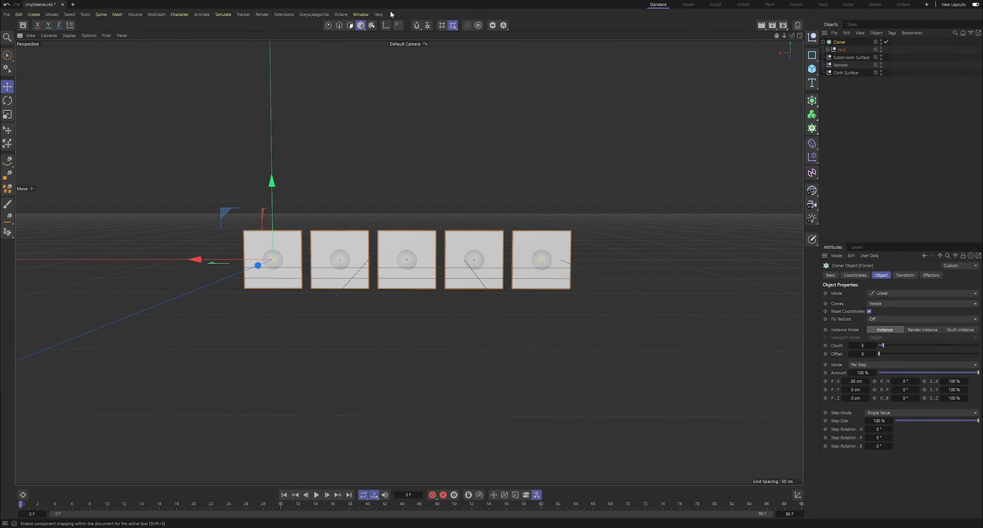
Add a Random effector to the cloner and turn off its Position randomization
click(157, 14)
mouse_move(177, 30)
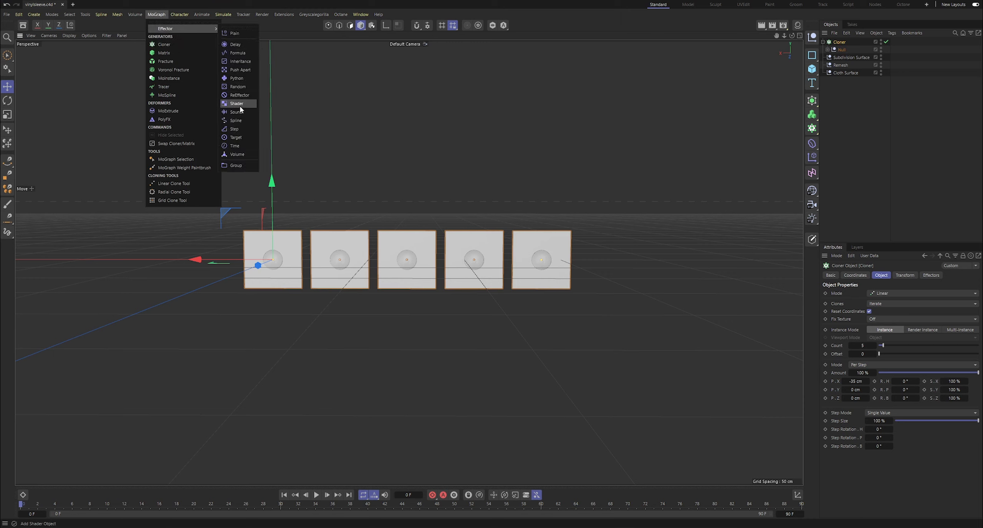
click(242, 87)
click(905, 275)
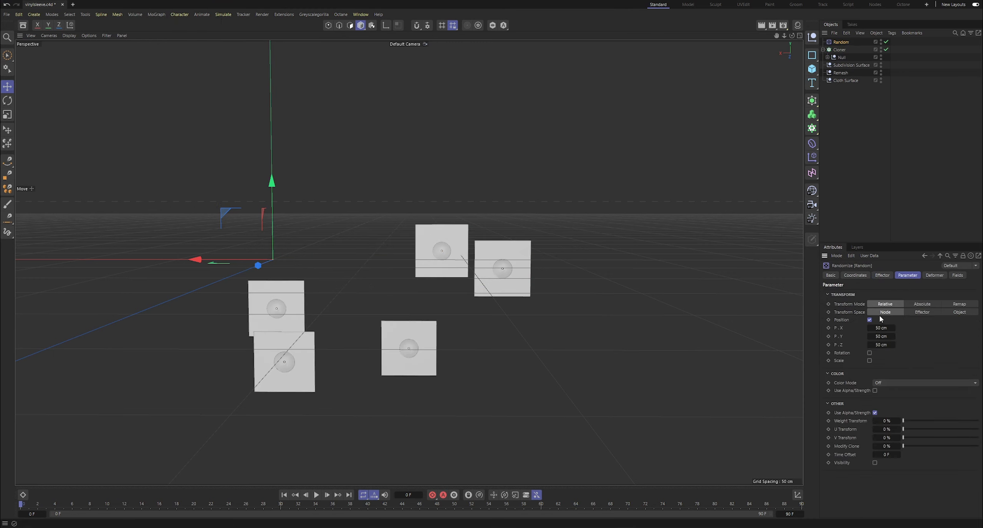
click(869, 319)
Enable Rotation on the Random effector and set the H, P and B rotations to 360°
click(869, 327)
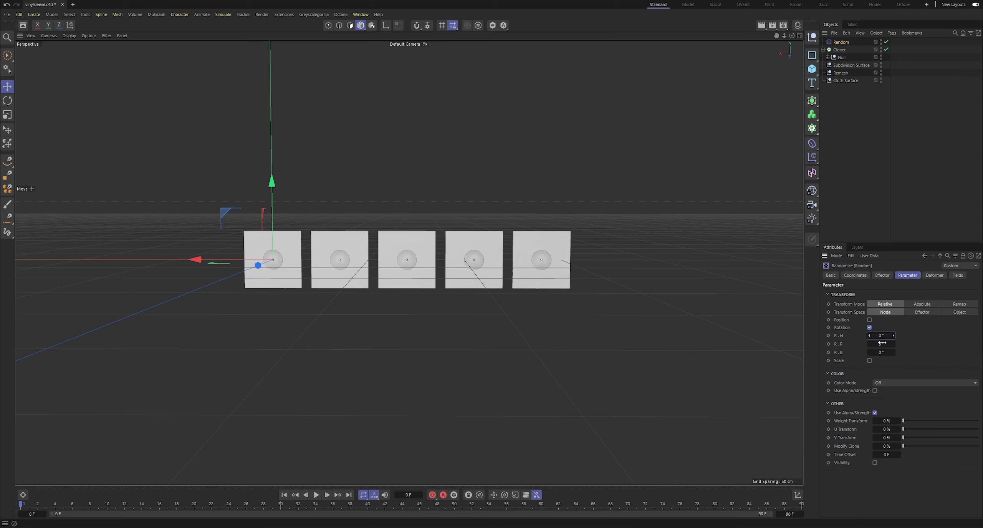
key(v)
drag(882, 335, 904, 345)
double_click(882, 335)
text(36)
key(Return)
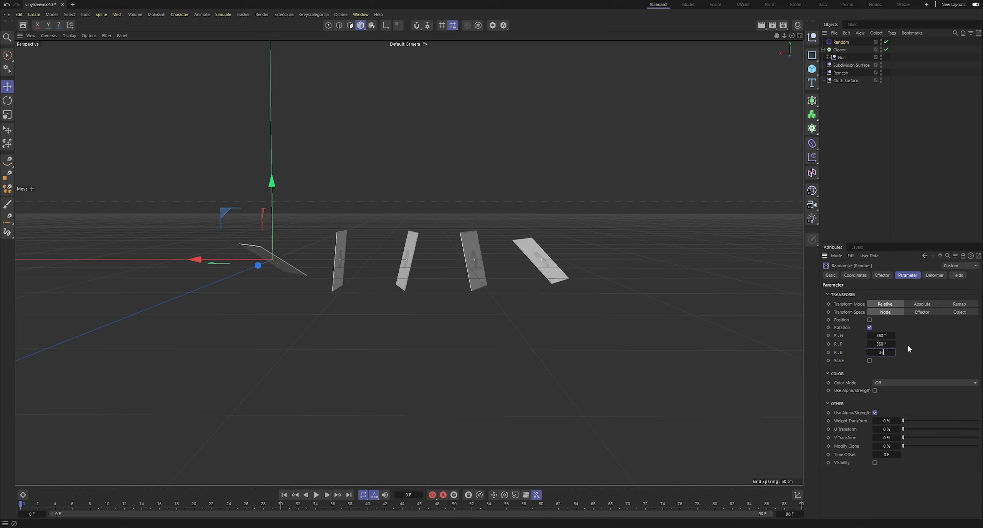
Step the Random effector's seed upward one value at a time to find a varied arrangement of the five sleeves
click(882, 275)
click(868, 348)
click(868, 349)
click(868, 348)
click(868, 349)
key(v)
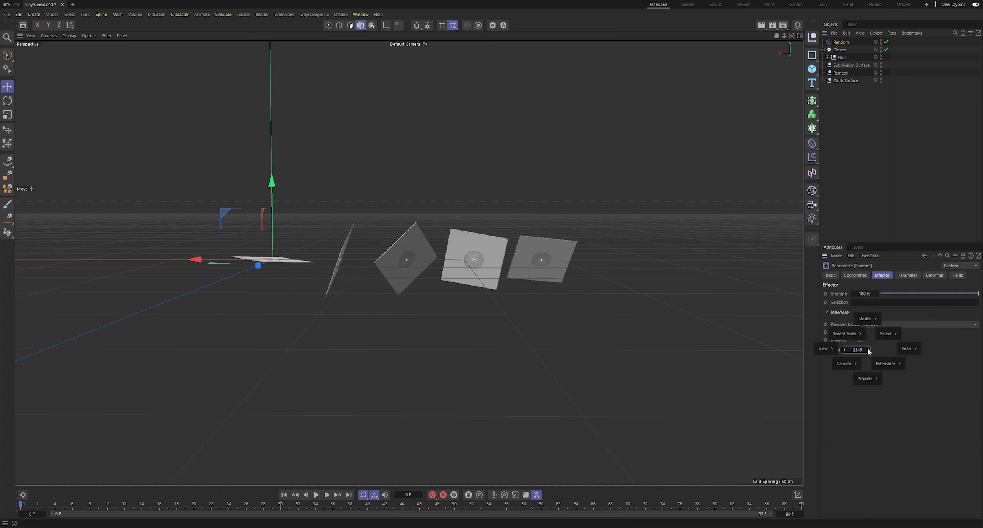
click(868, 350)
click(868, 349)
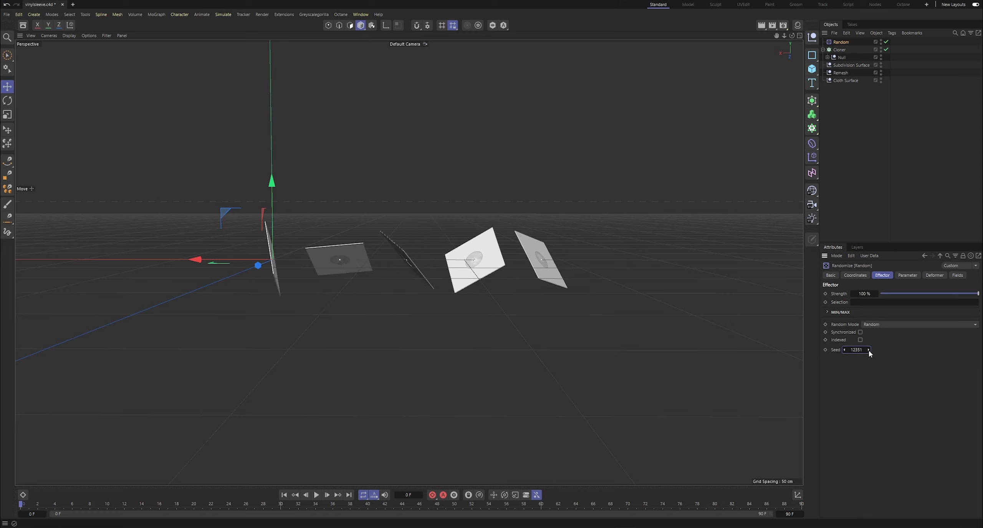
click(869, 349)
click(868, 349)
click(868, 349)
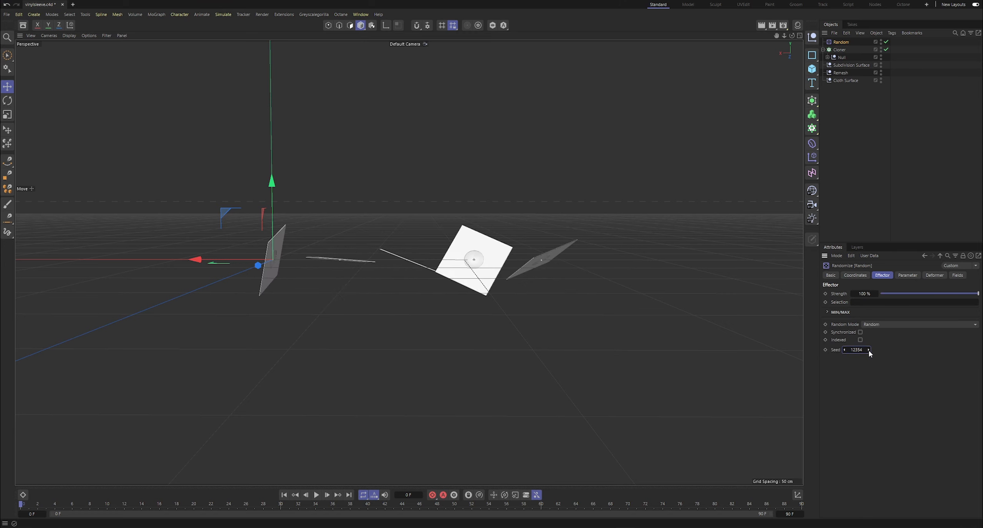
click(868, 349)
click(868, 350)
click(868, 349)
click(869, 350)
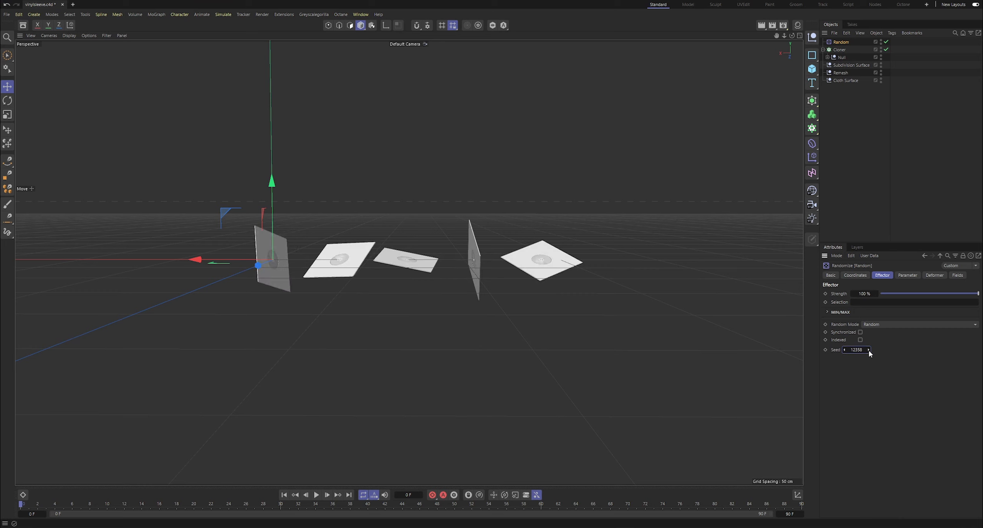
click(868, 350)
click(868, 350)
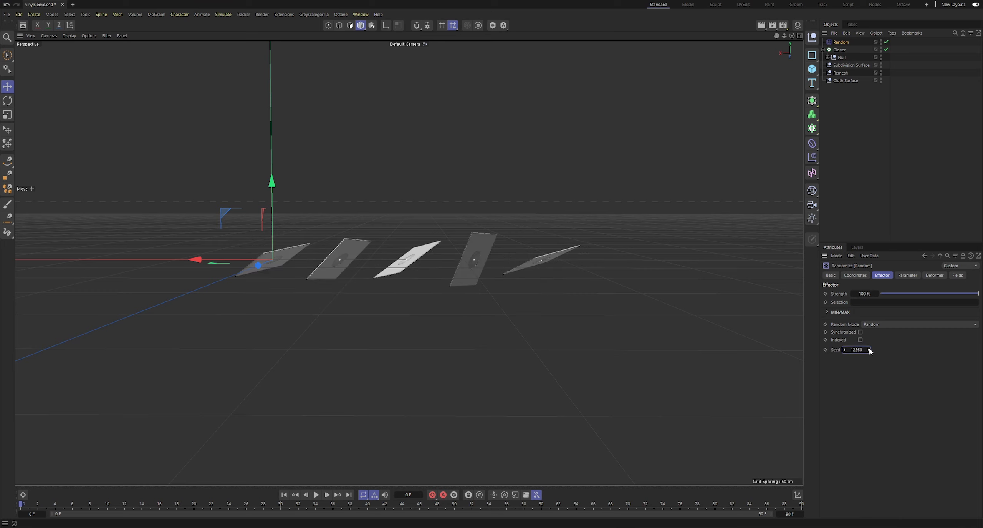
click(868, 349)
click(869, 349)
click(860, 183)
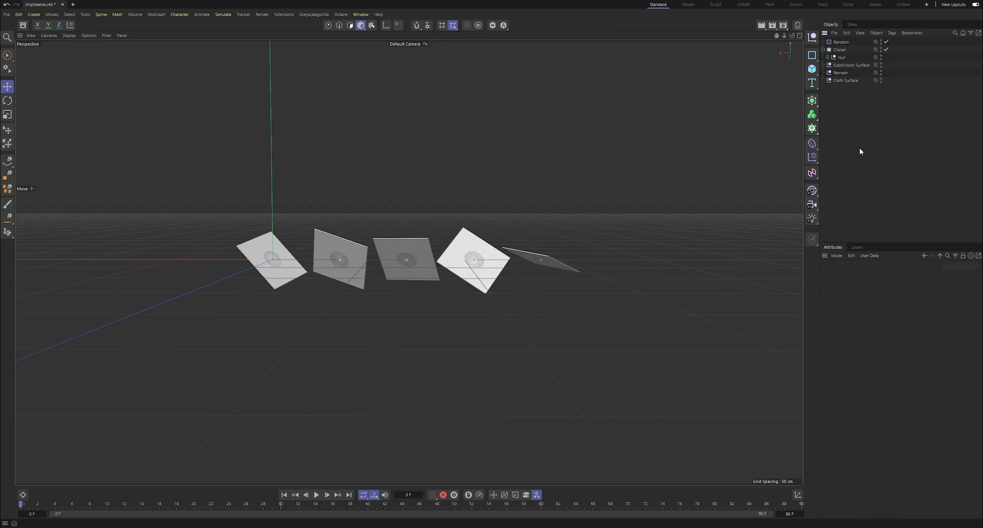
drag(791, 35, 756, 50)
drag(408, 262, 794, 33)
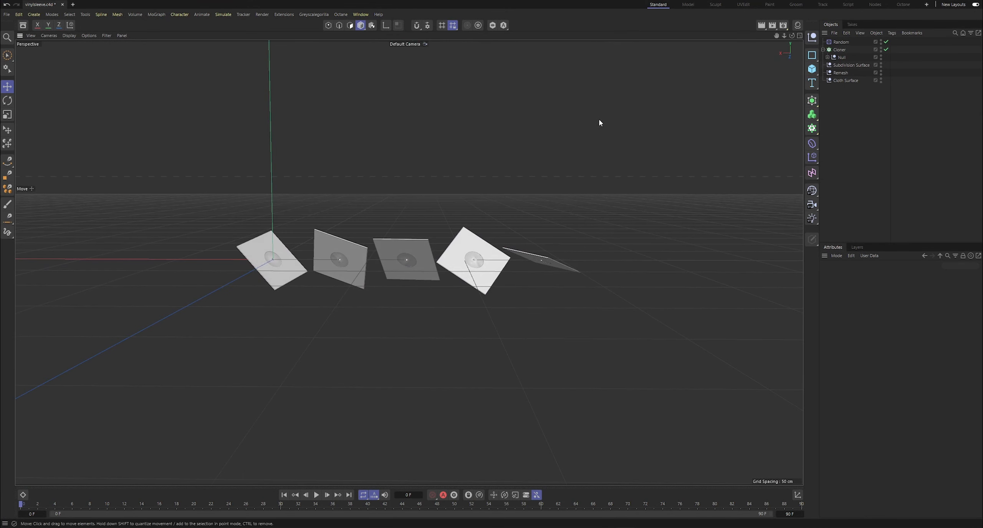
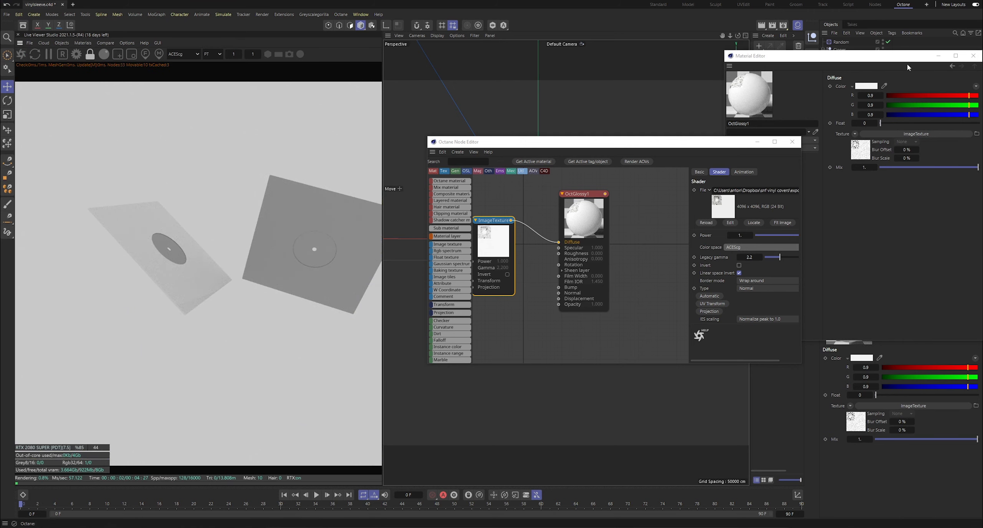
Close the Material Editor and minimize the Octane Node Editor to uncover the sleeves in the viewport
drag(906, 58, 843, 87)
click(909, 84)
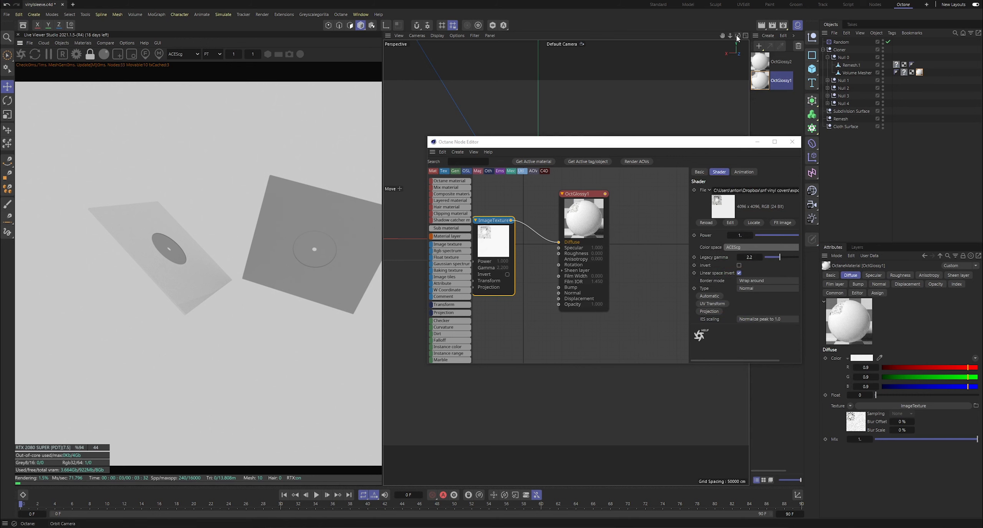
mouse_move(738, 35)
mouse_down()
mouse_move(757, 43)
mouse_move(722, 38)
mouse_up()
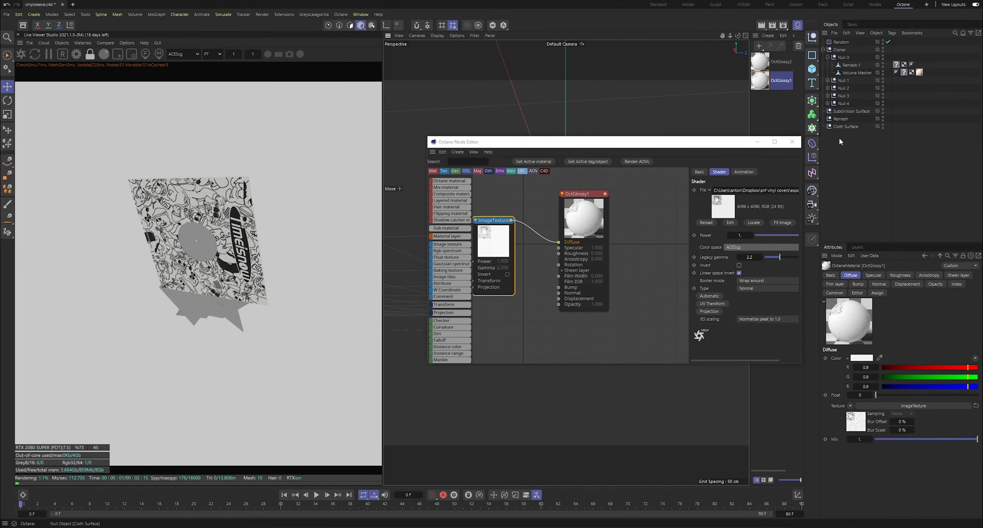
click(755, 143)
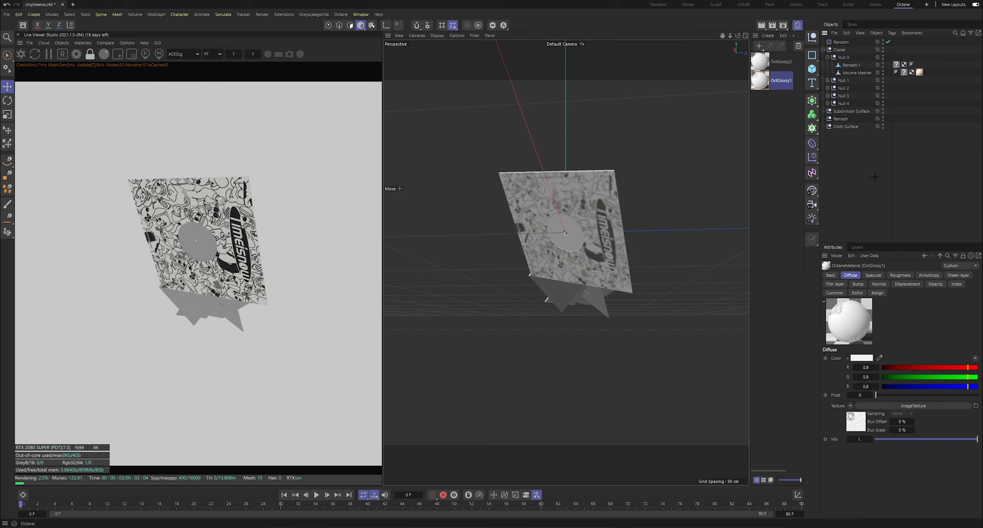
Copy the OctGlossy1 material tag from Null 0's Volume Mesher to the Volume Meshers in Null 1 through Null 4
click(828, 80)
click(827, 103)
click(828, 126)
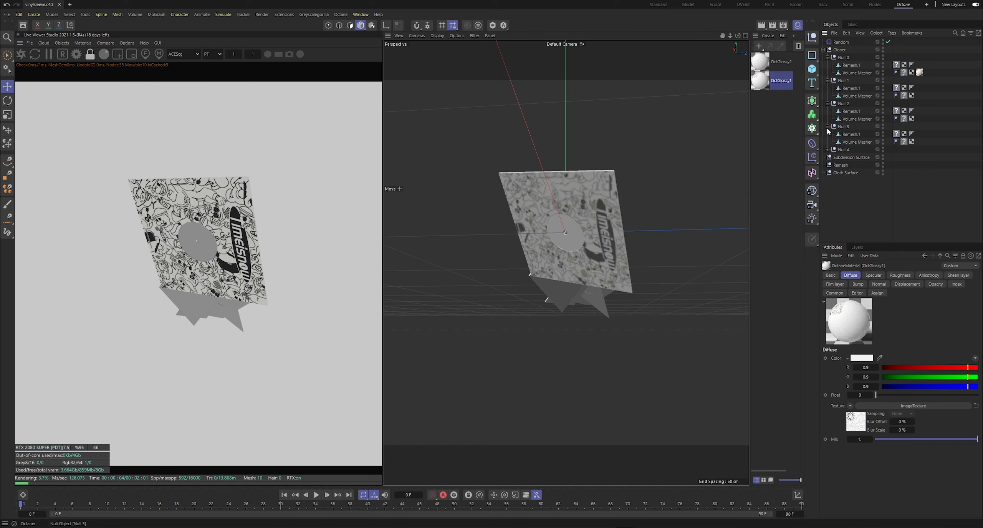
click(827, 149)
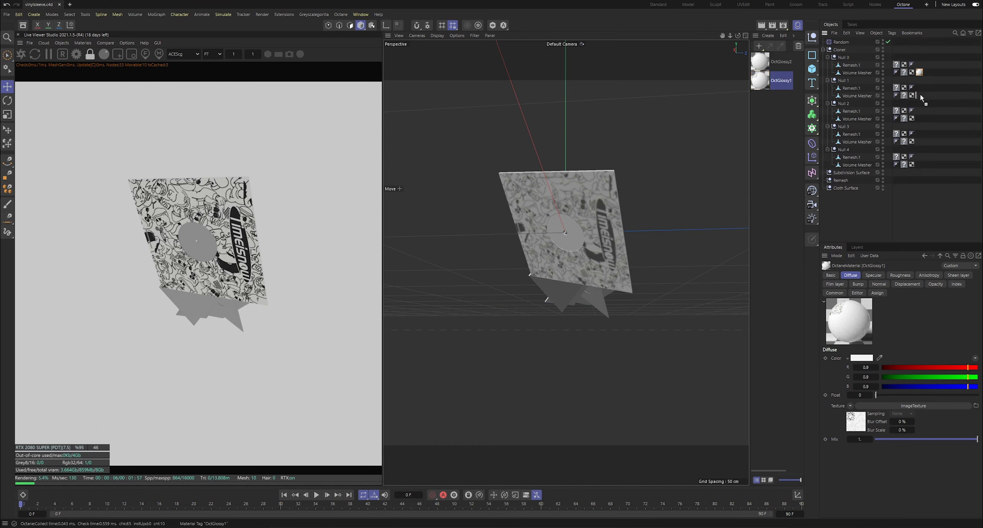
drag(921, 95, 920, 119)
drag(919, 118, 920, 141)
drag(919, 142, 920, 154)
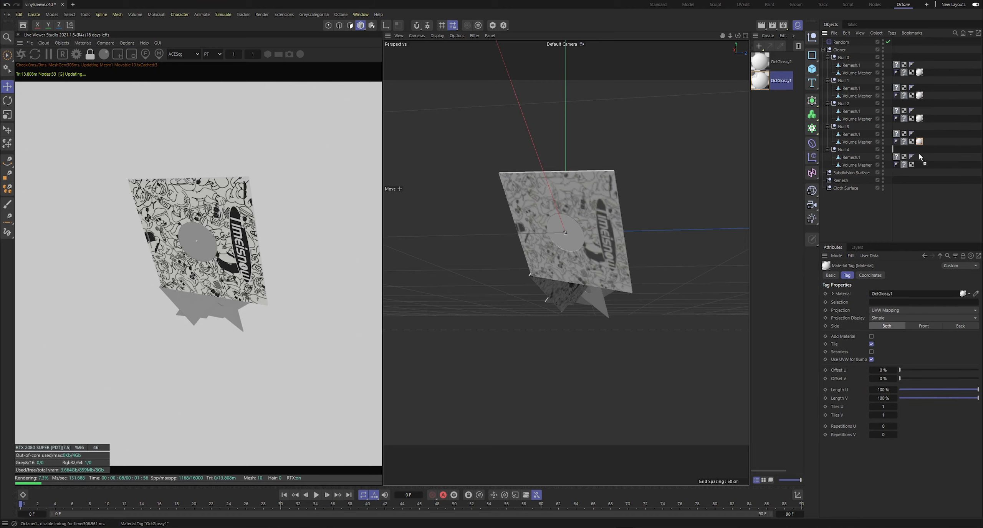
click(944, 165)
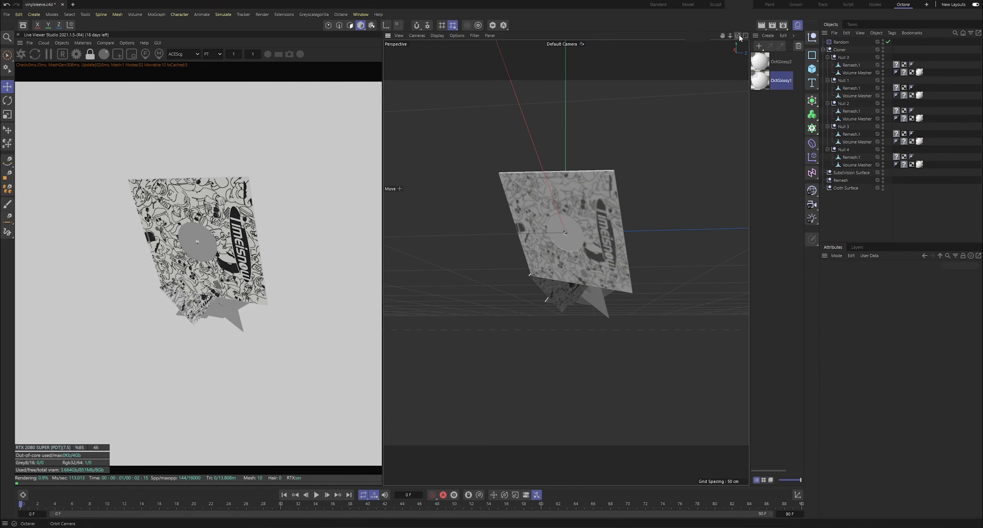
Rotate the first sleeve, Null 0, so its printed artwork faces the view, and save the project
drag(736, 37, 666, 36)
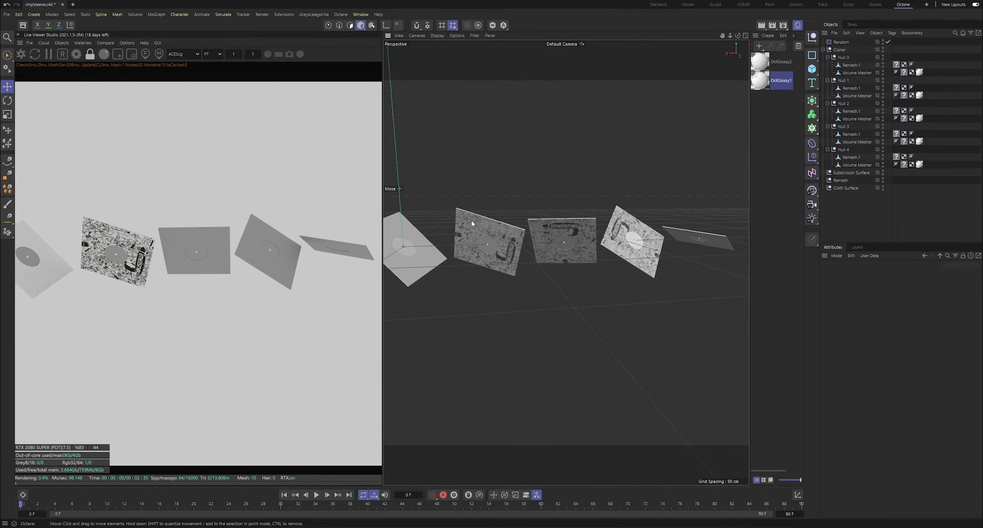
click(428, 253)
click(843, 57)
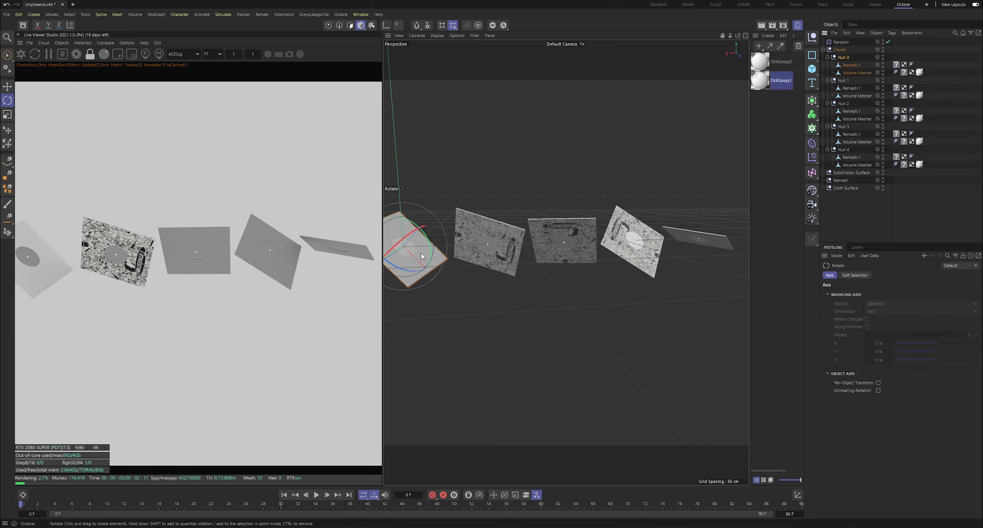
drag(450, 272, 461, 213)
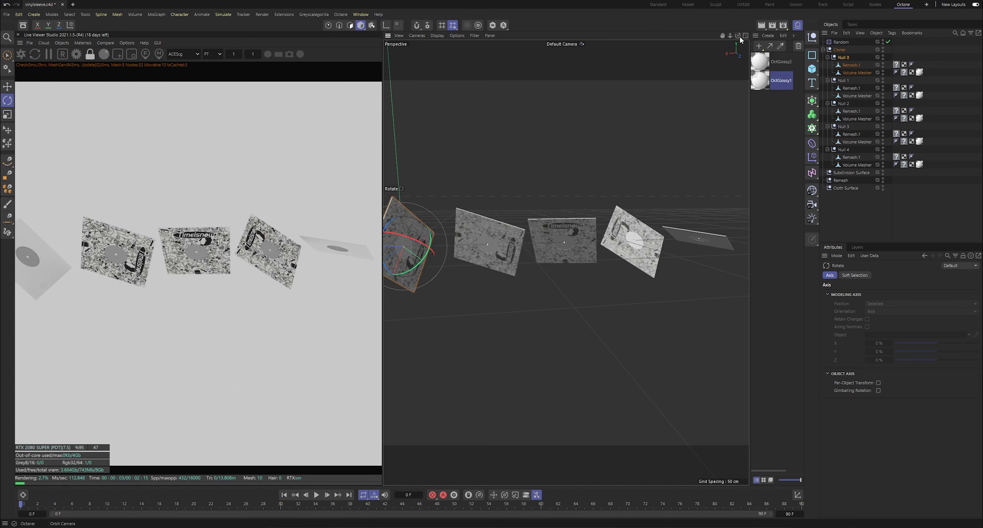
drag(737, 36, 735, 25)
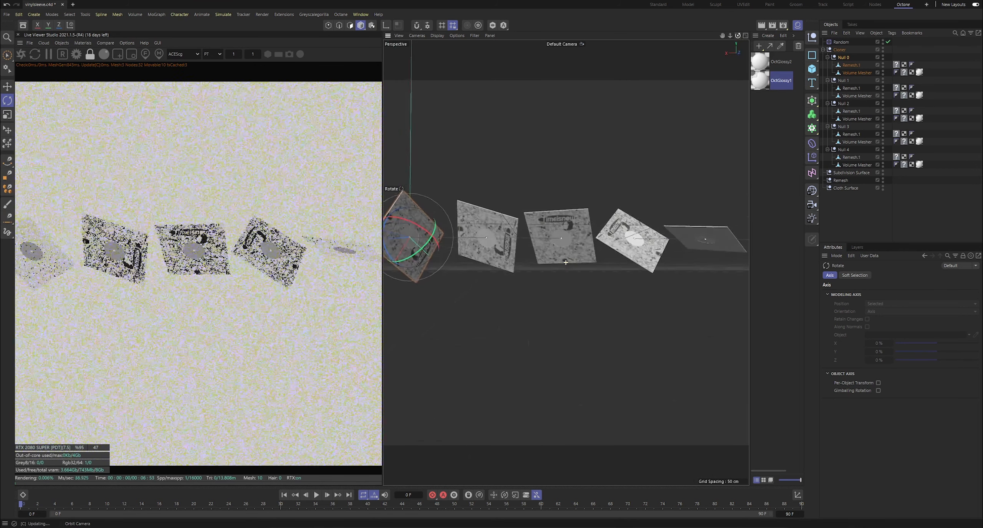
click(840, 217)
key(ctrl+s)
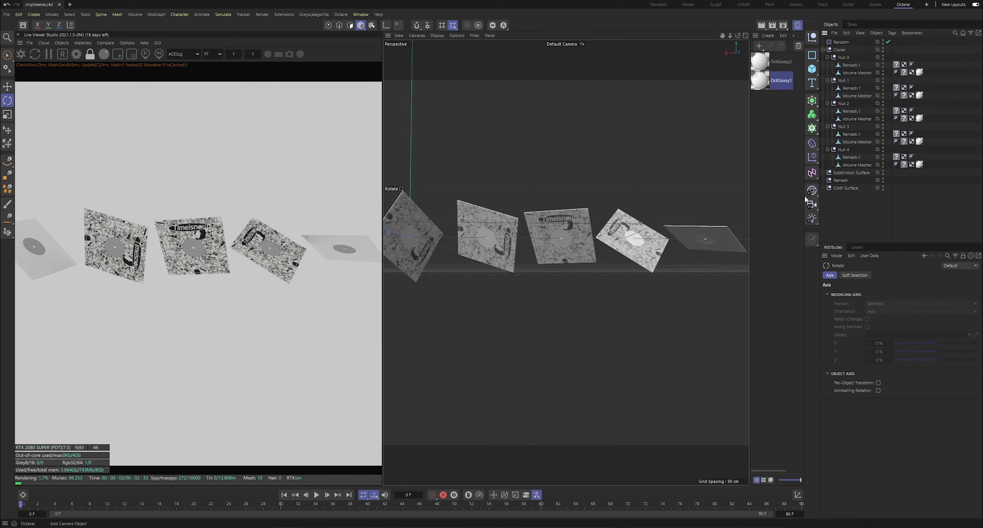
Frame the first sleeves up close and restart the Octane Live Viewer render
drag(731, 35, 901, 51)
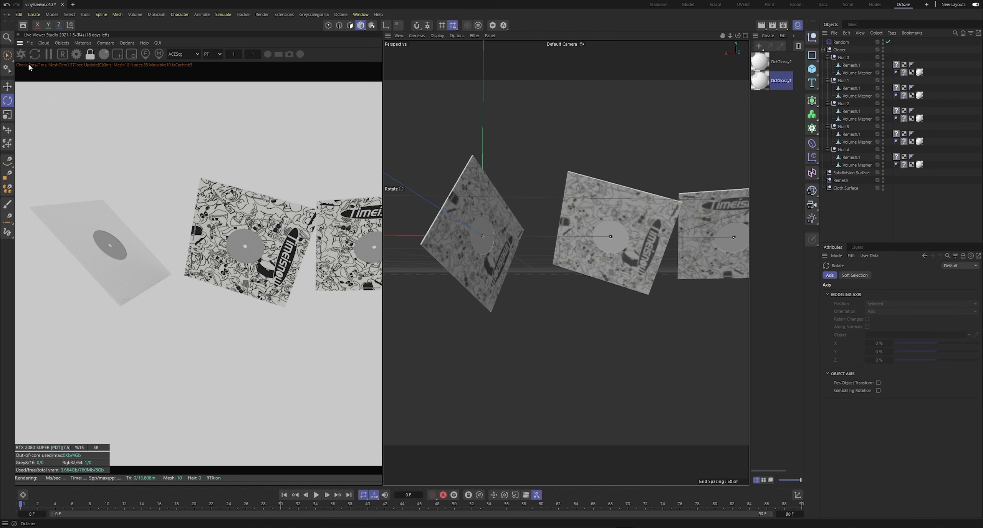
click(35, 54)
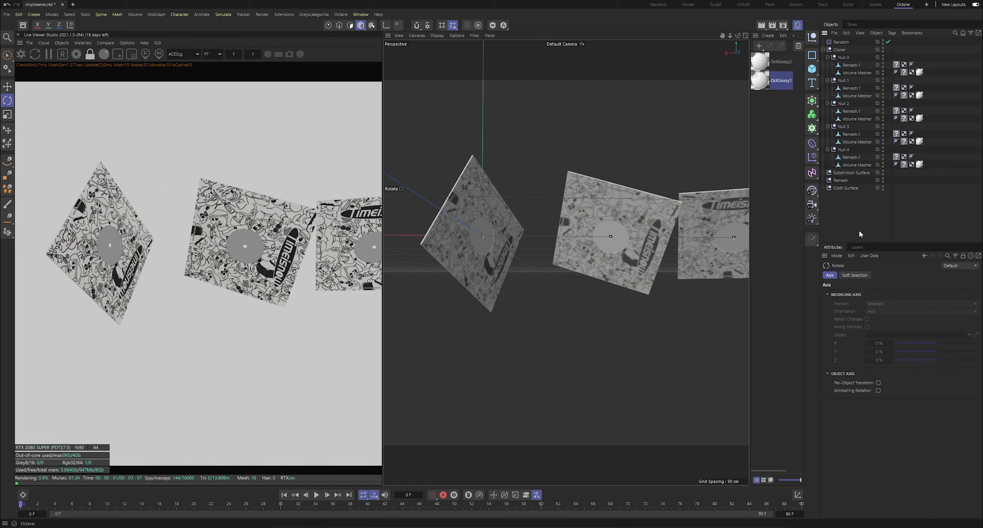
Save the project and open the OctGlossy2 material in the Octane Node Editor
key(ctrl+s)
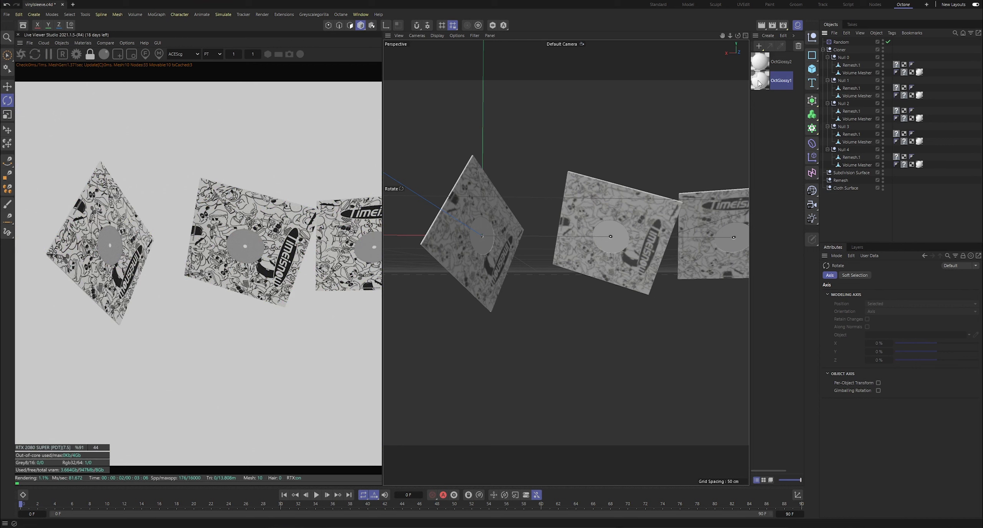
double_click(764, 65)
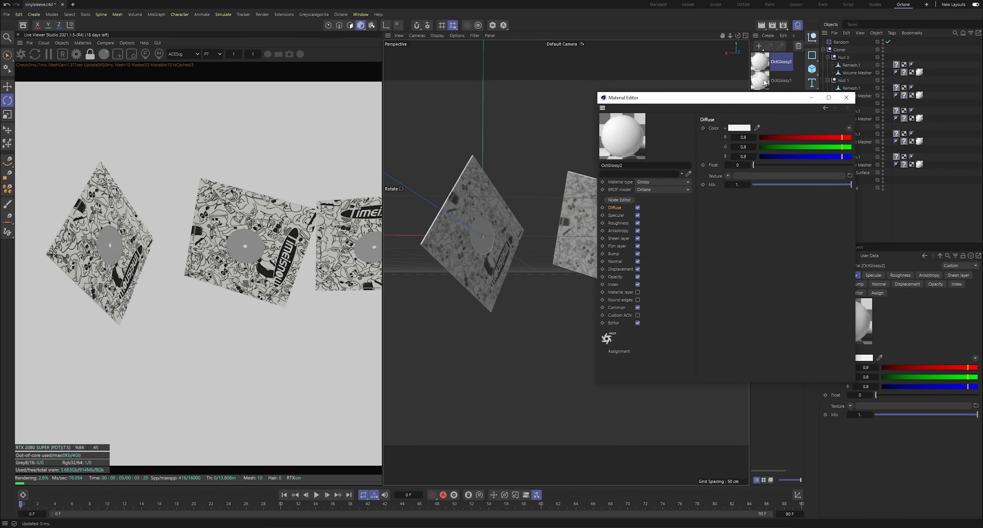
drag(670, 101, 463, 80)
click(412, 178)
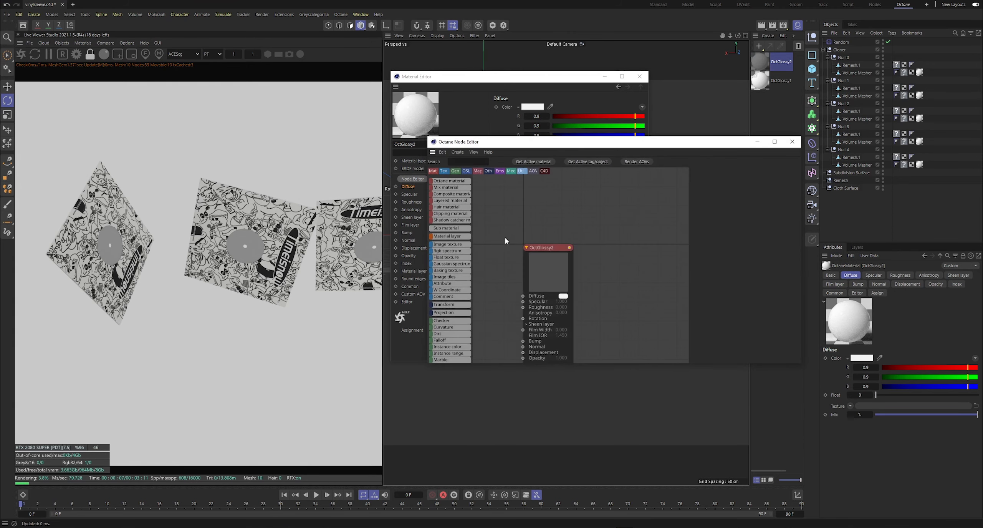
Add image 1 from the vinyltextures folder in File Explorer to OctGlossy2 as an image texture feeding its Diffuse input
key(alt+Tab)
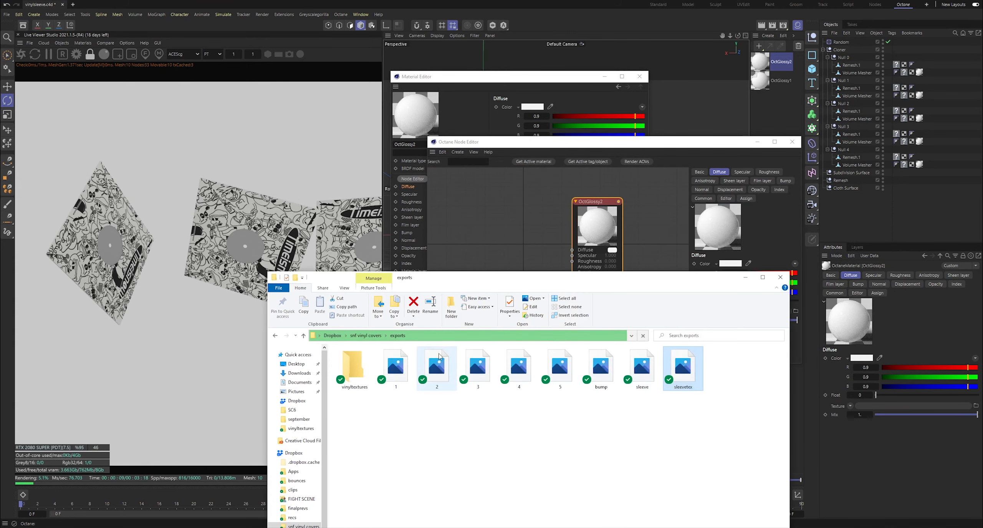
double_click(365, 376)
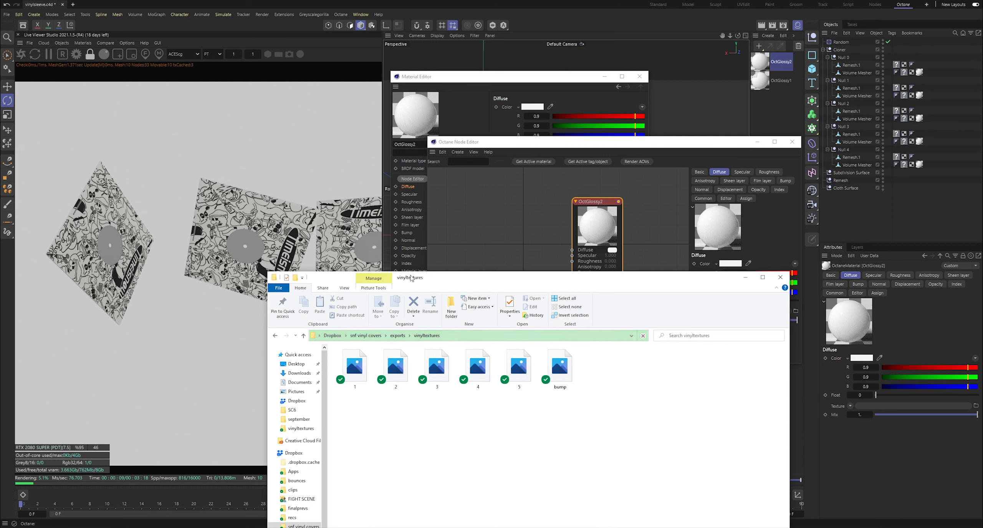
drag(411, 278, 535, 302)
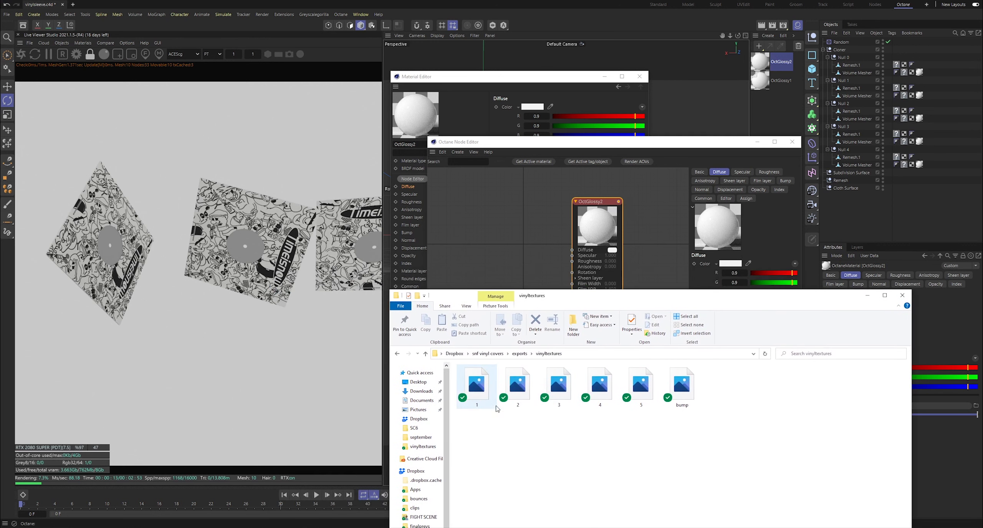
click(482, 406)
drag(476, 393, 509, 224)
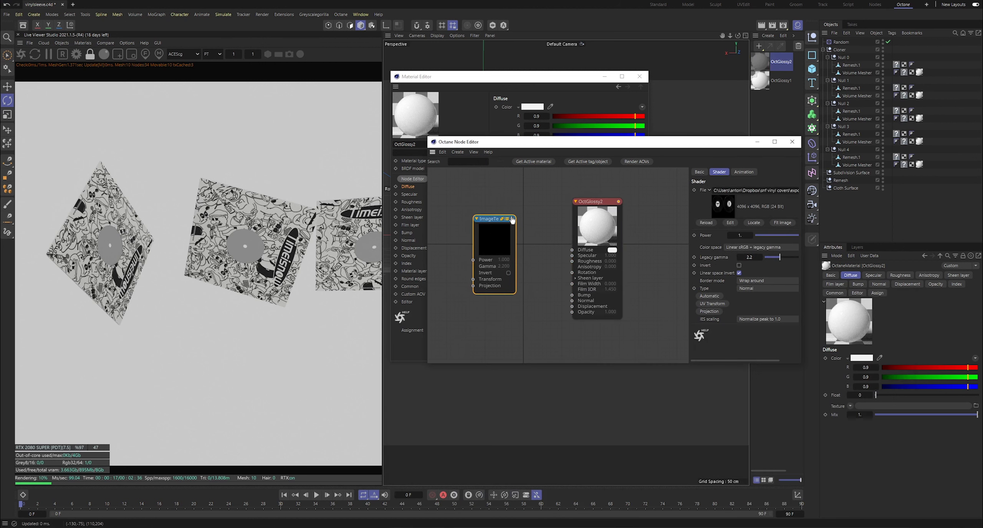
drag(567, 248, 573, 249)
drag(491, 219, 478, 197)
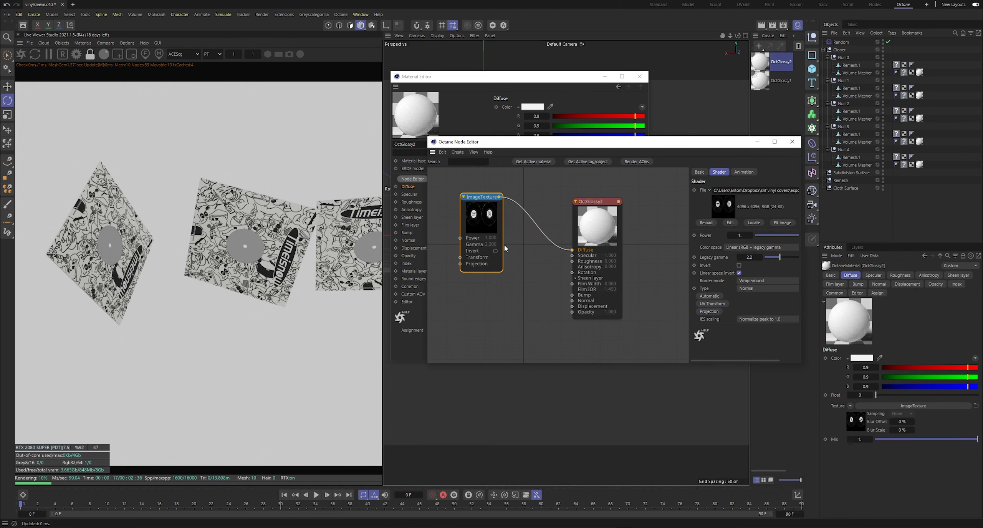
Add the bump image from the vinyltextures folder to OctGlossy2's Bump input and minimize the material windows
key(alt+Tab)
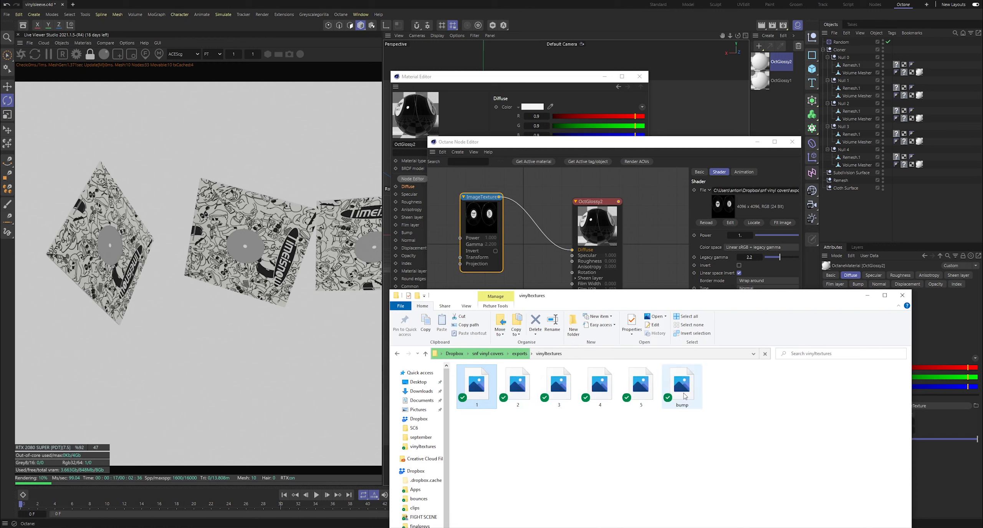
drag(684, 396, 553, 356)
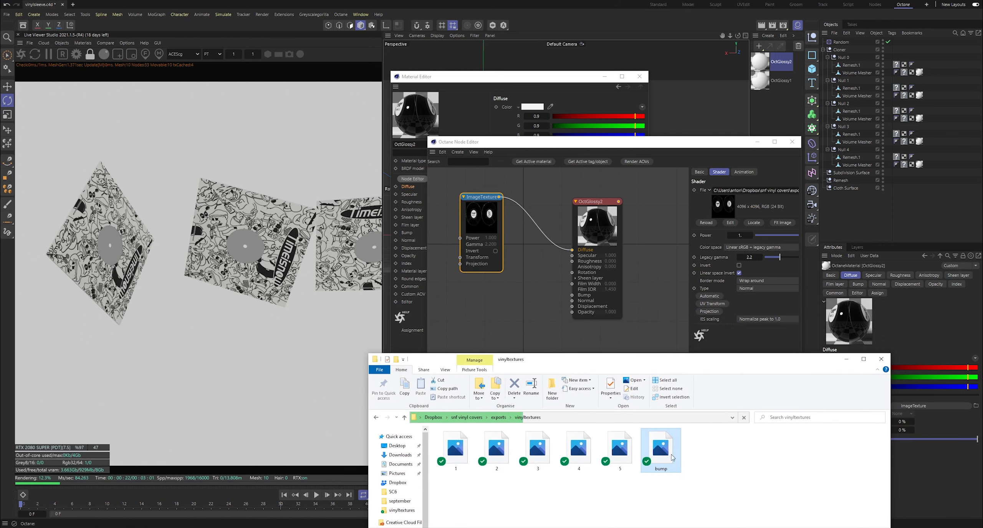
drag(670, 452, 478, 313)
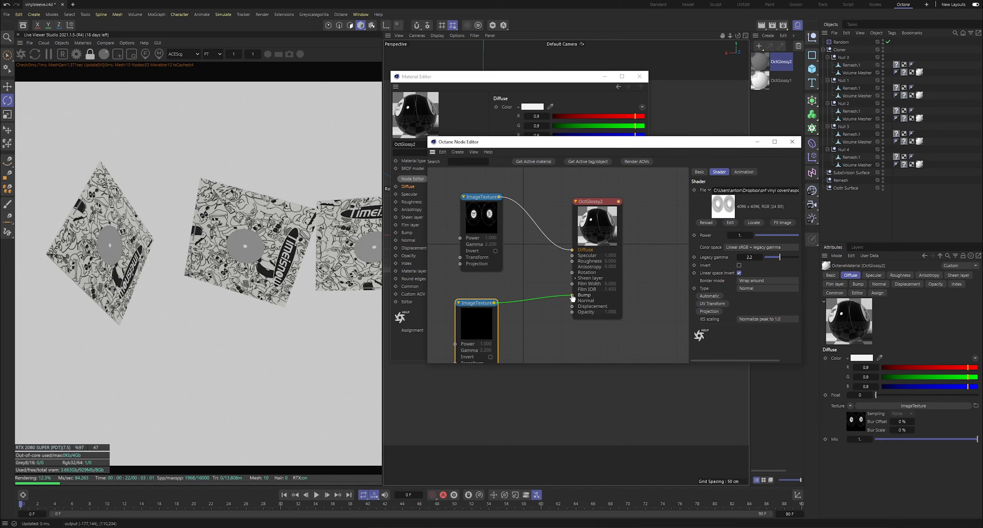
drag(573, 297, 572, 297)
click(605, 76)
drag(742, 145, 687, 227)
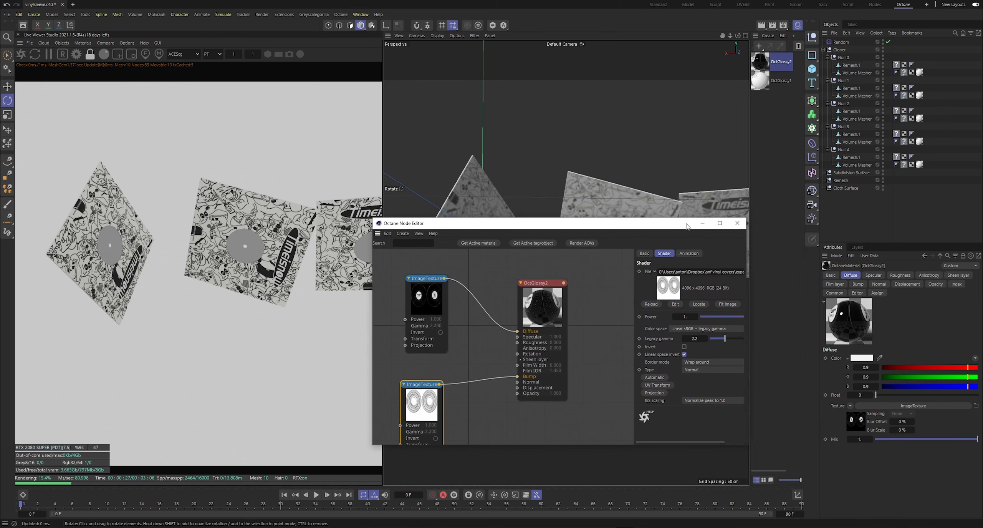
click(702, 223)
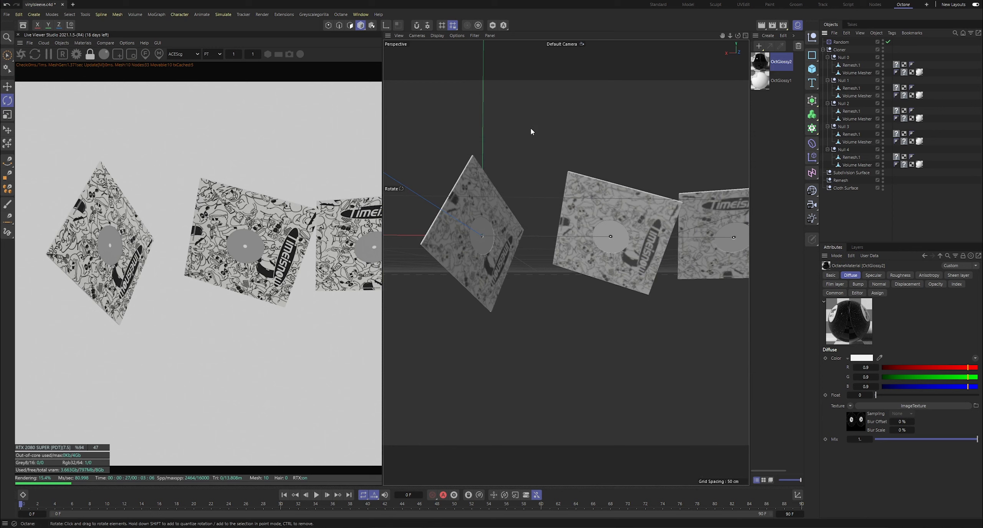
Hide Null 0's Volume Mesher in the viewport and assign OctGlossy2 to the Remesh.1 record in place of its empty material
click(466, 216)
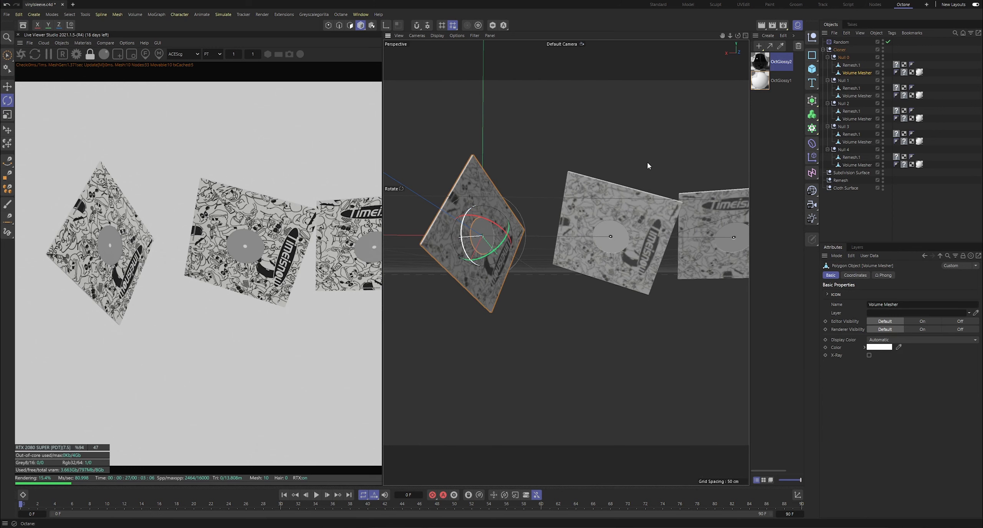
click(882, 73)
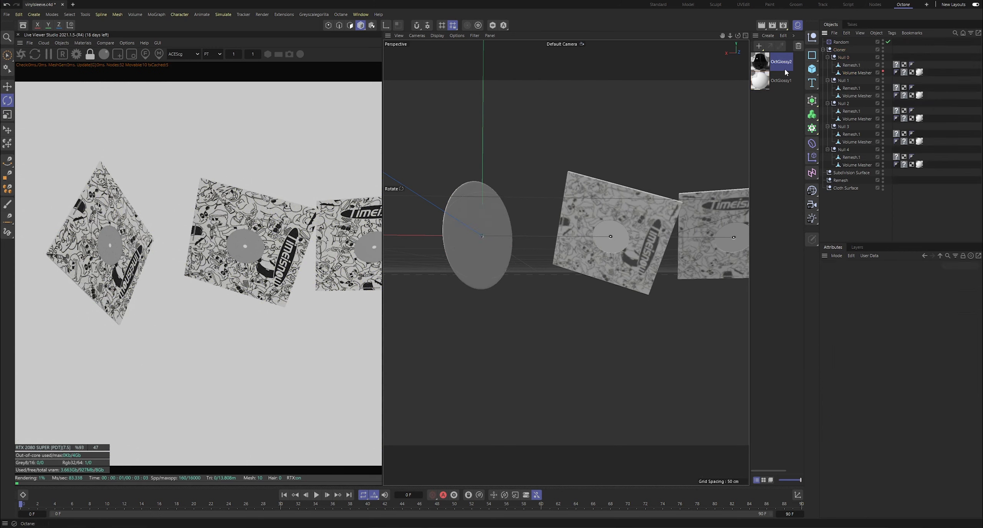
drag(893, 64, 895, 65)
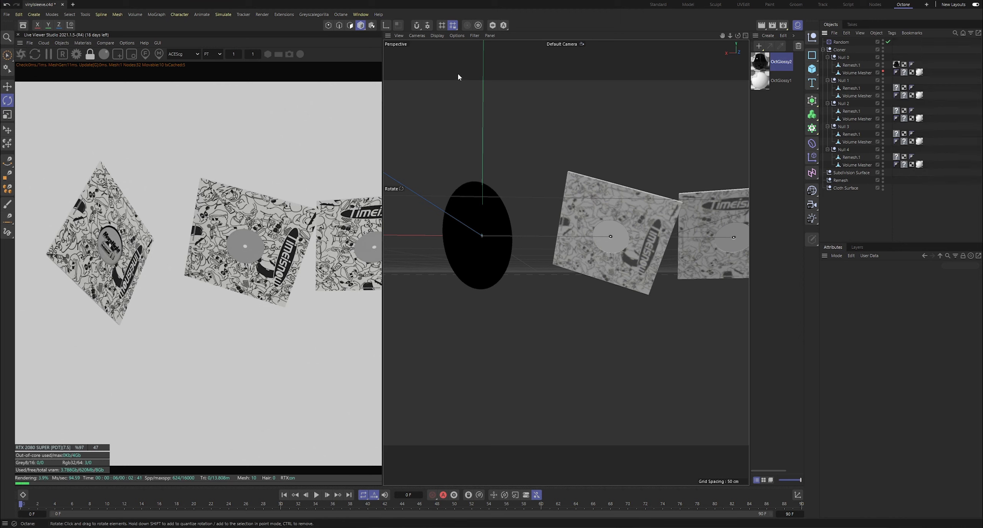
click(21, 55)
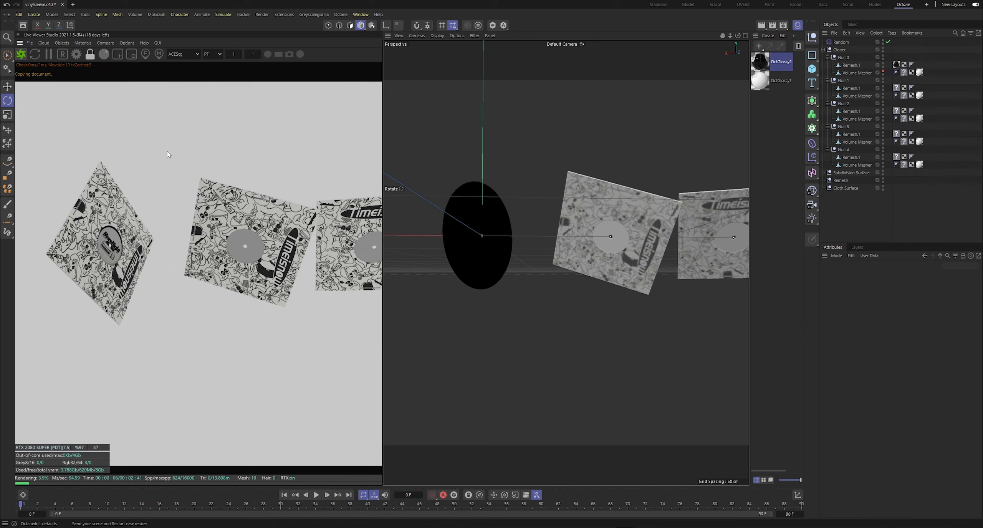
Hide Null 0's Volume Mesher in the render too, restart the Live Viewer render and save the project
click(882, 73)
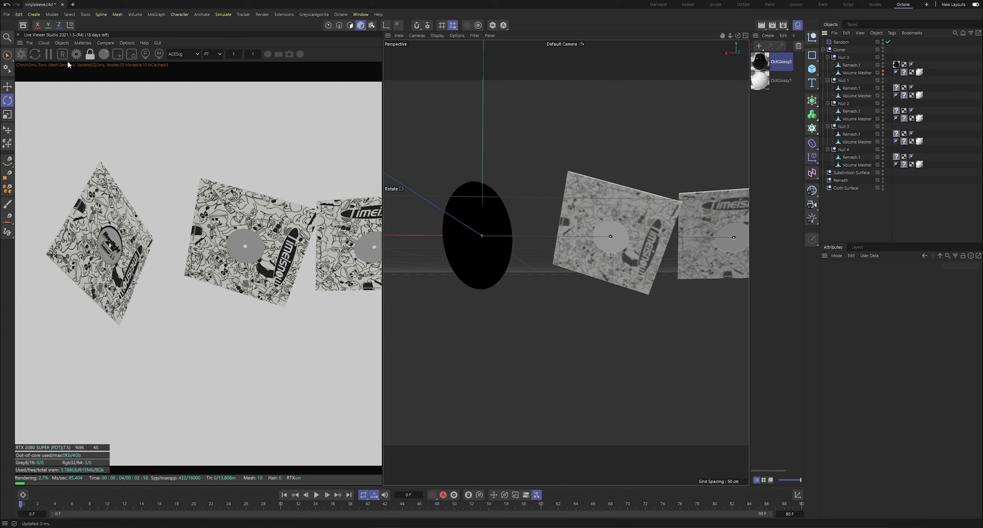
key(v)
mouse_move(18, 69)
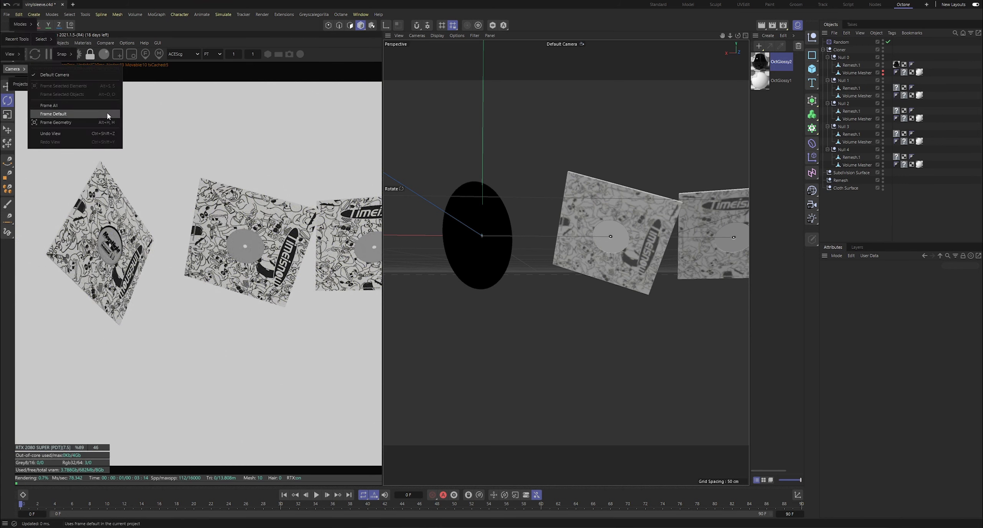
click(160, 52)
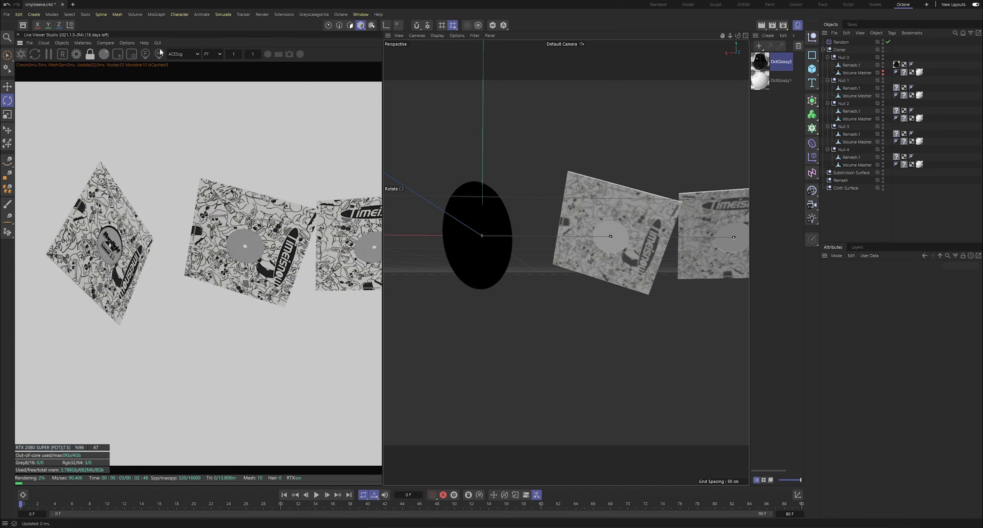
click(21, 55)
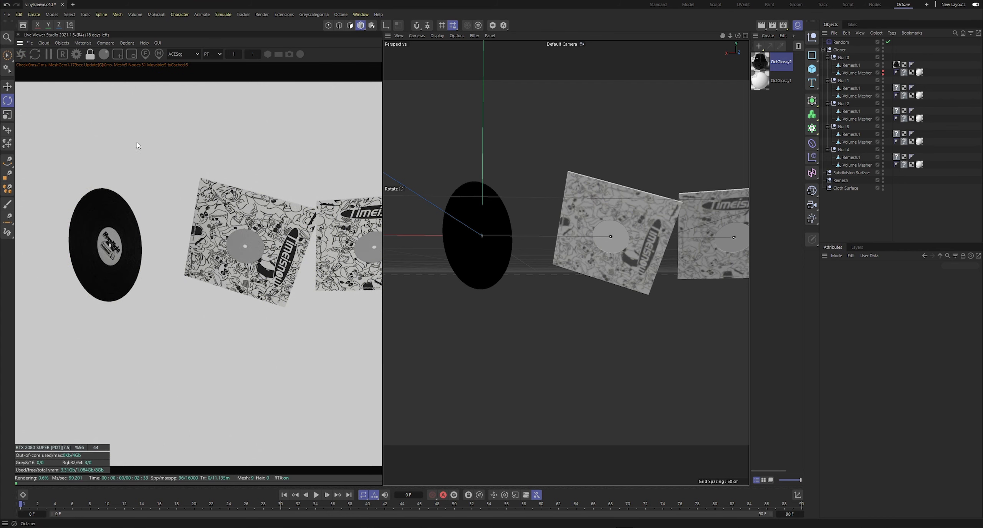
key(ctrl+s)
Examine the first record's label and grooves up close from several angles in the Live Viewer
drag(722, 36, 787, 35)
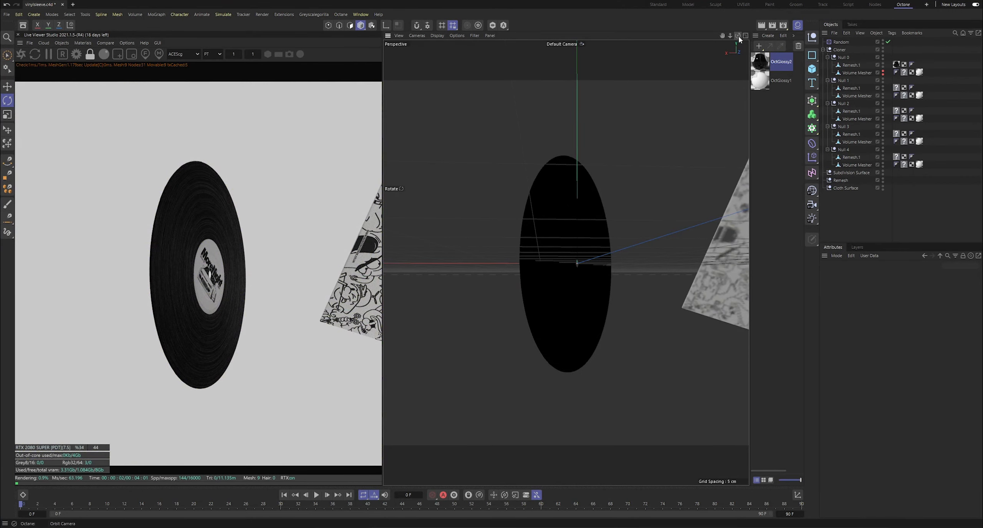
drag(738, 36, 795, 65)
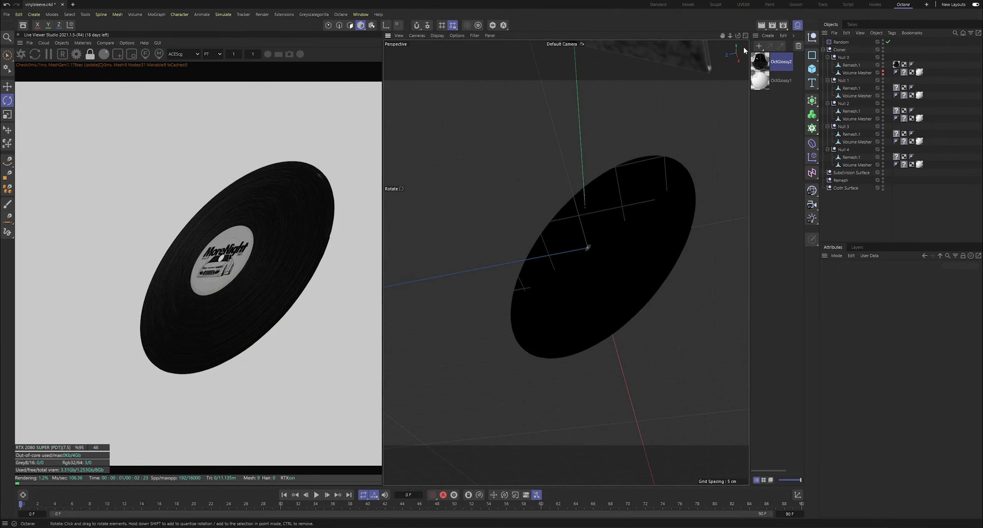
drag(738, 35, 722, 100)
key(v)
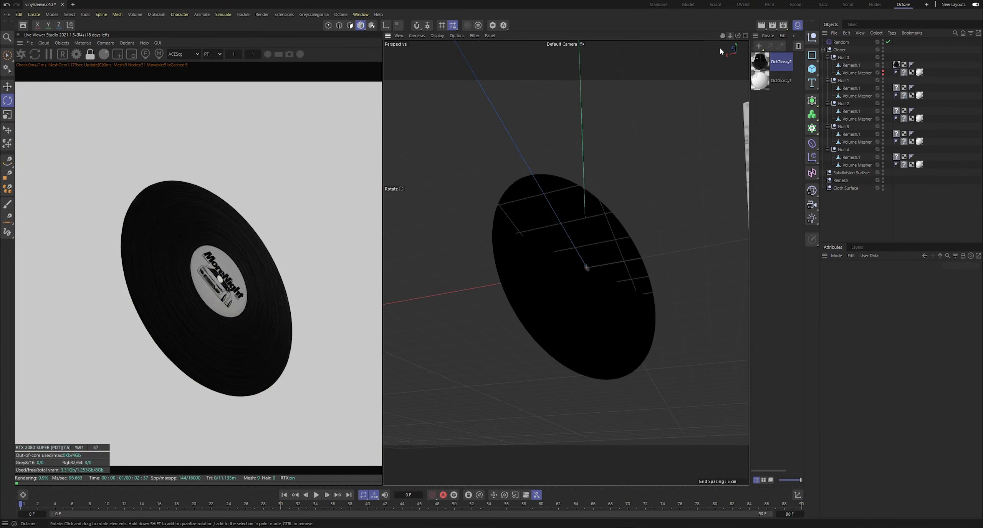
mouse_move(729, 36)
mouse_down()
mouse_move(702, 43)
mouse_move(745, 40)
mouse_move(737, 37)
mouse_up()
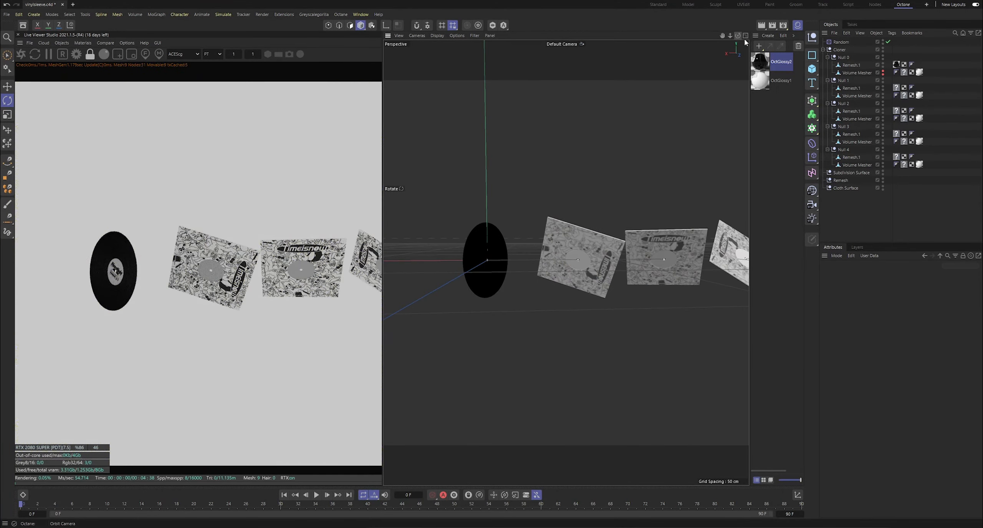
Make Null 0's Volume Mesher visible again and delete its empty material tag
click(882, 72)
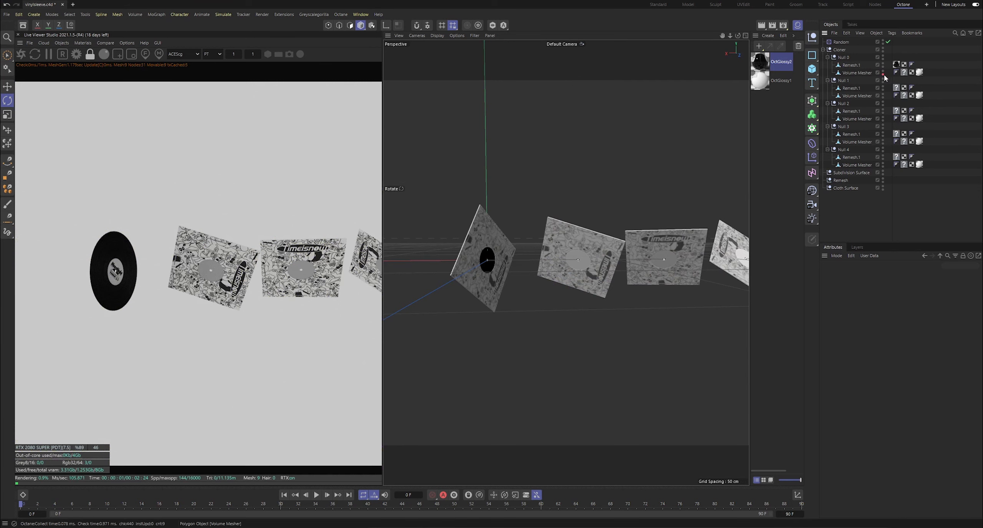
click(905, 73)
key(Delete)
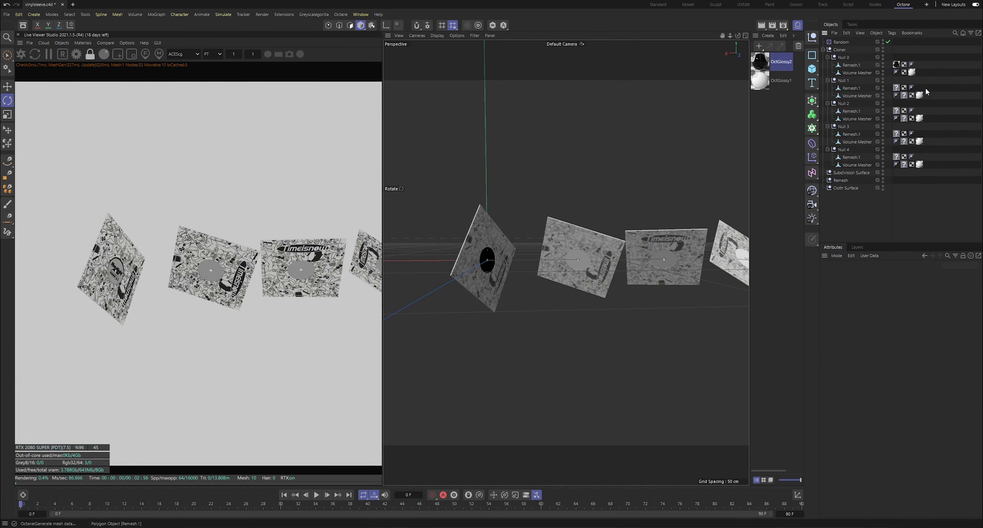
Duplicate the OctGlossy2 material and open the copy's diffuse image texture in the Octane Node Editor
drag(722, 35, 610, 35)
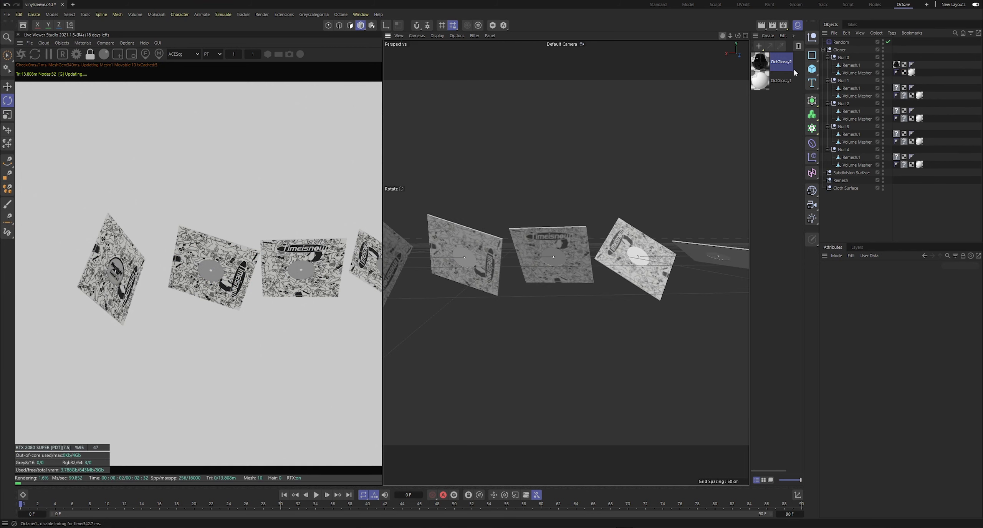
ctrl+drag(771, 61, 764, 66)
double_click(765, 69)
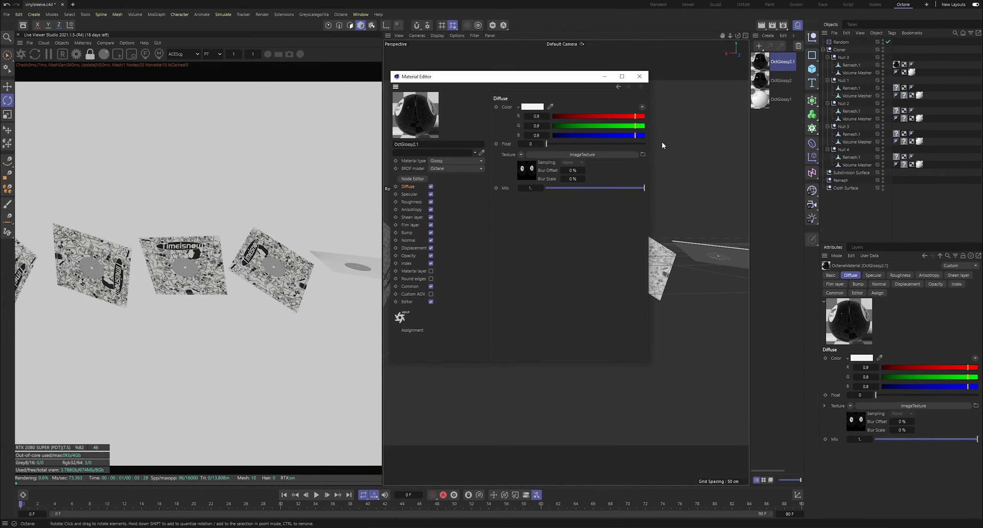
click(415, 177)
click(492, 281)
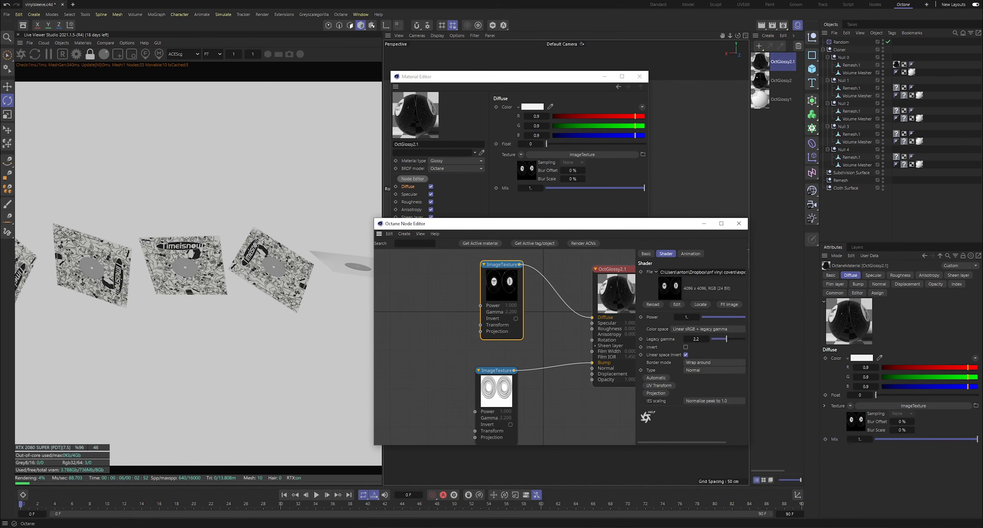
Feed image 2 from the vinyltextures folder into the duplicated material's Diffuse input and assign the material to Null 1's Remesh.1
key(alt+Tab)
click(504, 458)
drag(498, 455, 438, 340)
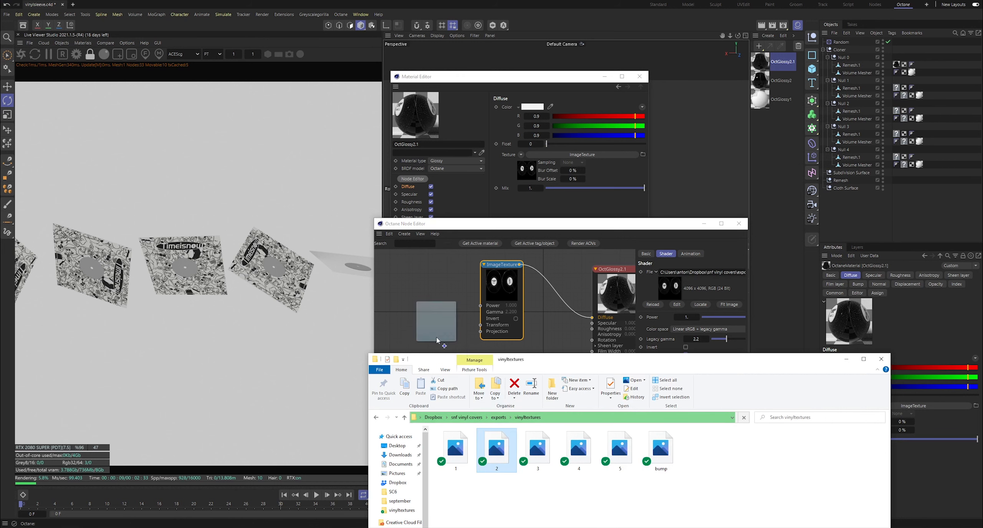
drag(447, 298, 592, 321)
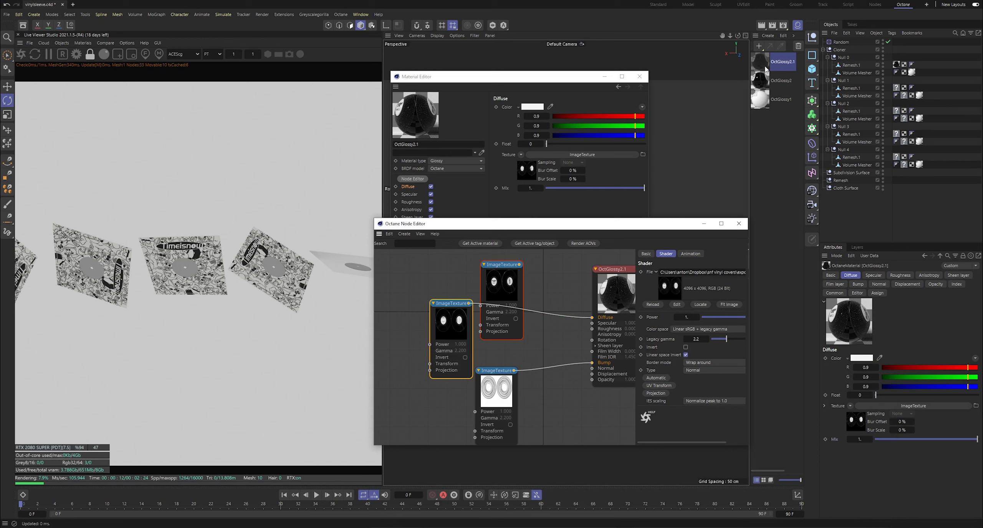
drag(764, 66, 770, 61)
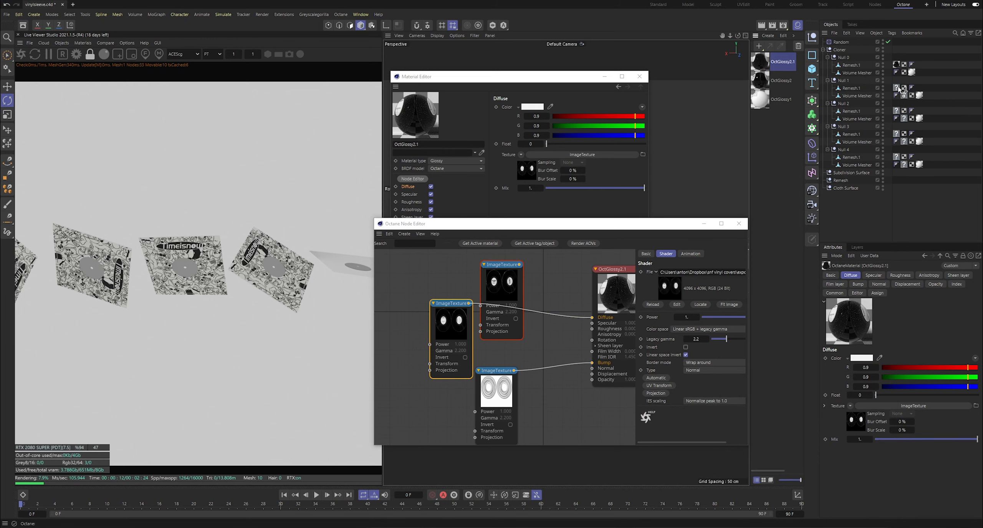
drag(902, 89, 899, 88)
Delete the empty material tags from the Volume Meshers under Null 1 through Null 4
click(904, 96)
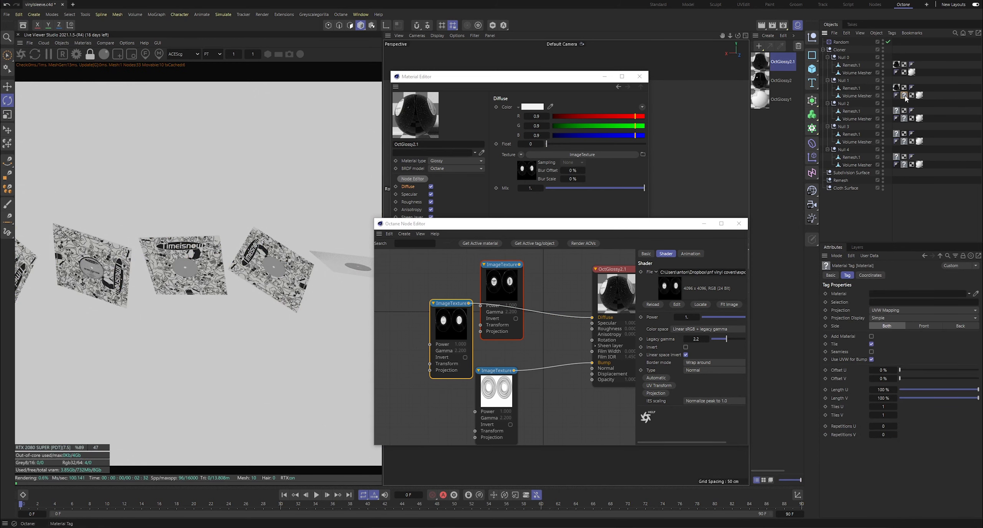
key(Delete)
click(904, 118)
key(Delete)
click(904, 141)
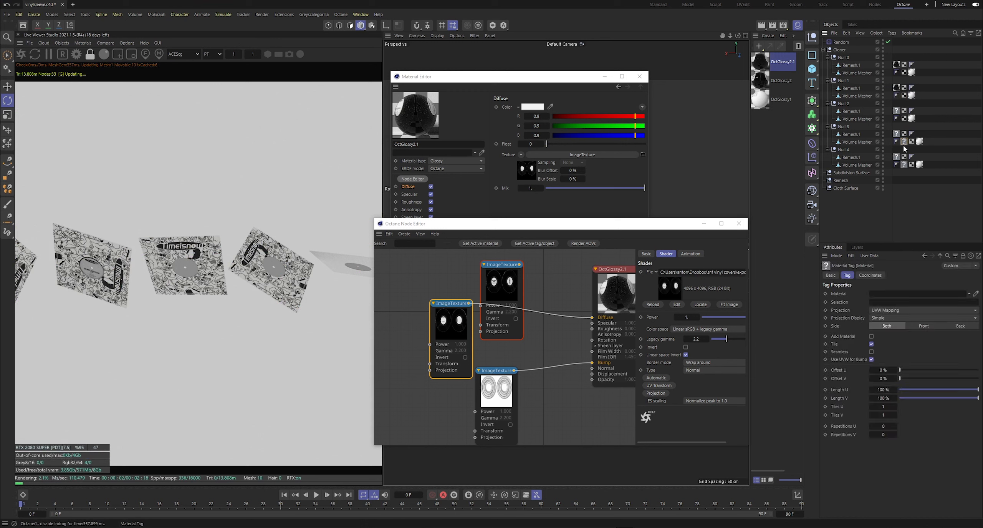
key(Delete)
Delete the empty material tags from Remesh.1 under Null 4, Null 3 and Null 2, and save the scene
click(897, 157)
key(Delete)
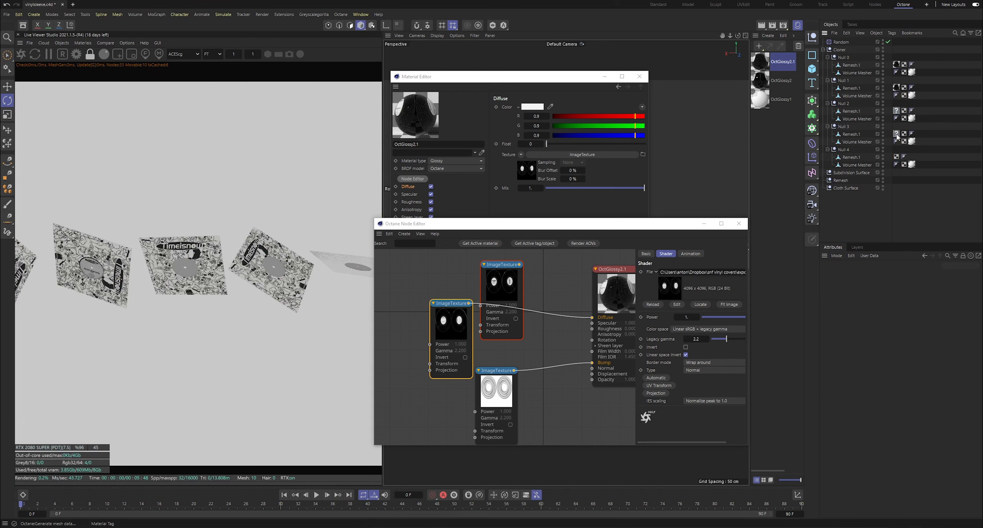
click(897, 112)
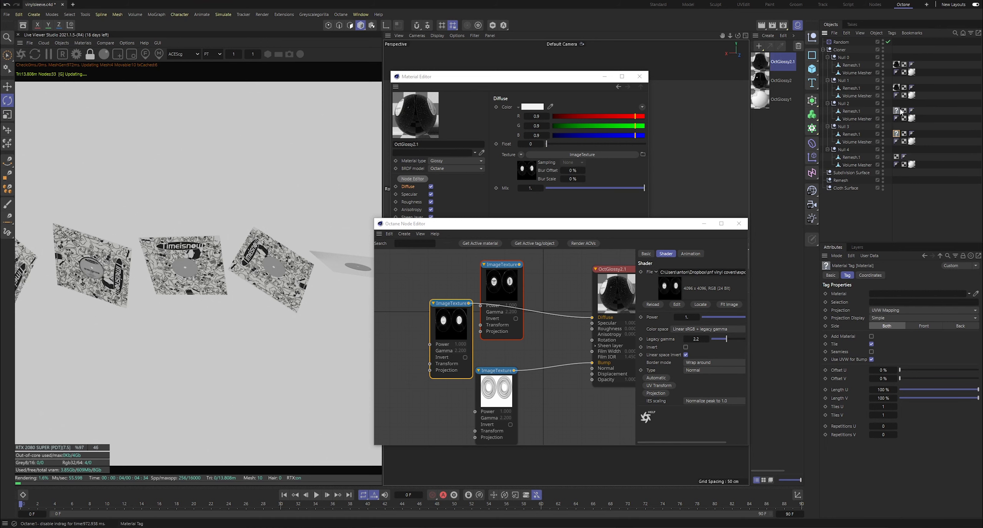
ctrl+click(896, 133)
key(Delete)
key(ctrl+s)
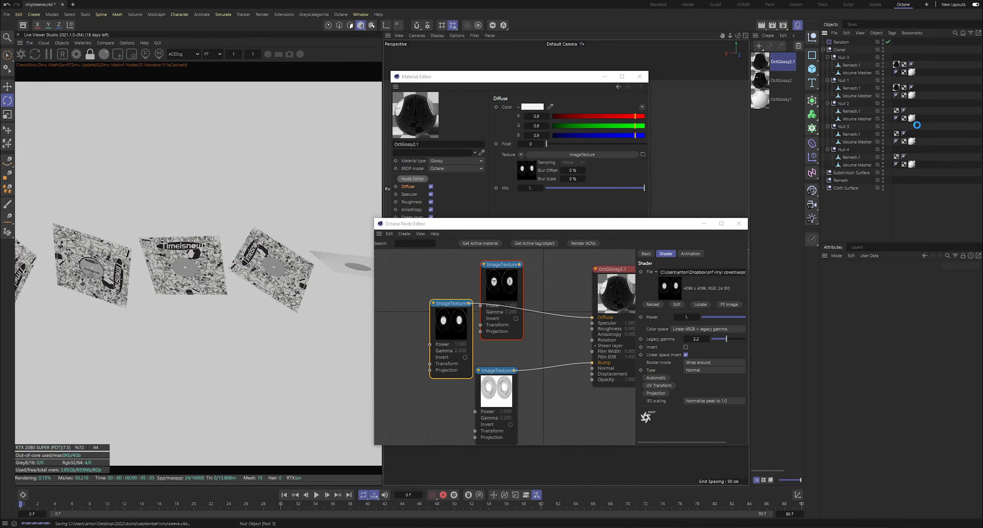
Duplicate the OctGlossy2.1 material and feed image 3 from the vinyltextures folder into the copy's Diffuse input
ctrl+drag(763, 64, 762, 57)
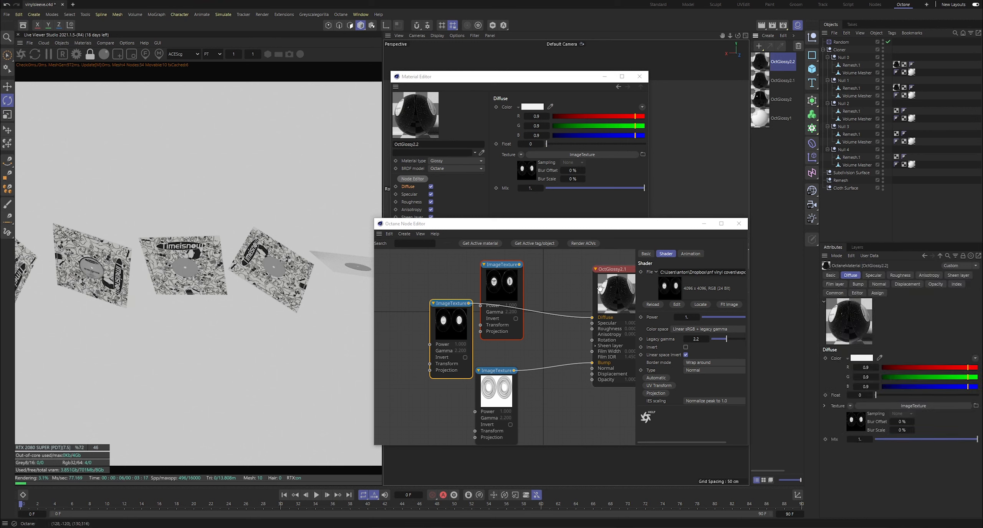
click(420, 177)
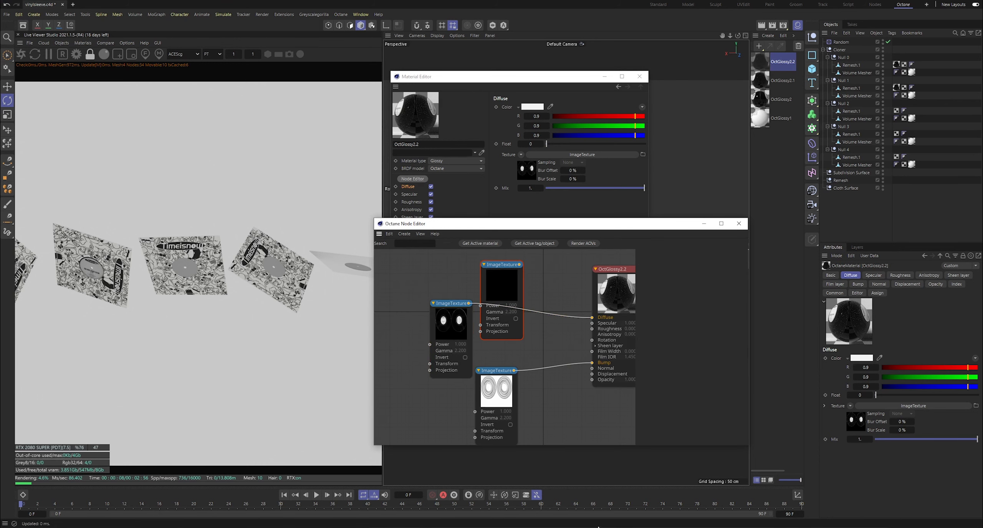
key(alt+Tab)
click(532, 449)
drag(542, 458, 592, 317)
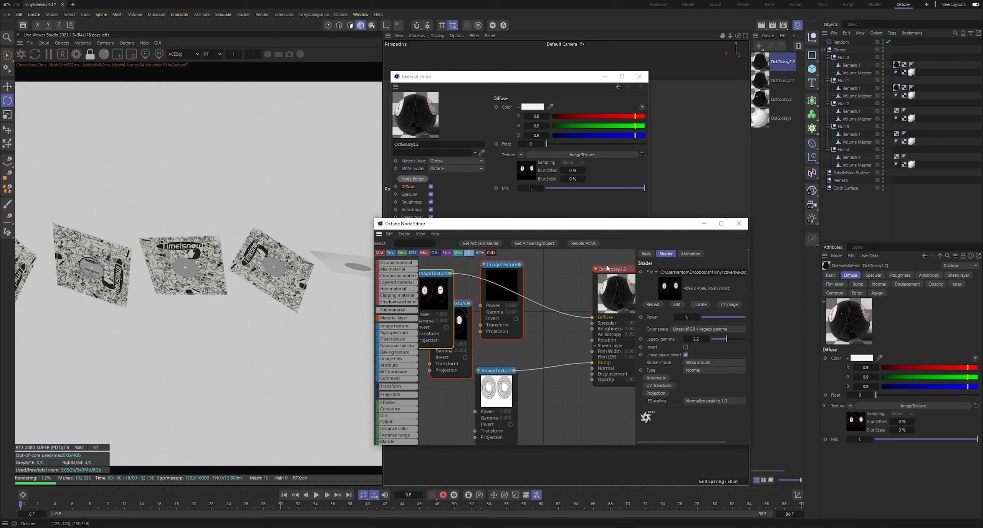
Set the color space of the diffuse image textures in OctGlossy2.2 and OctGlossy2.1 to ACEScg
click(674, 331)
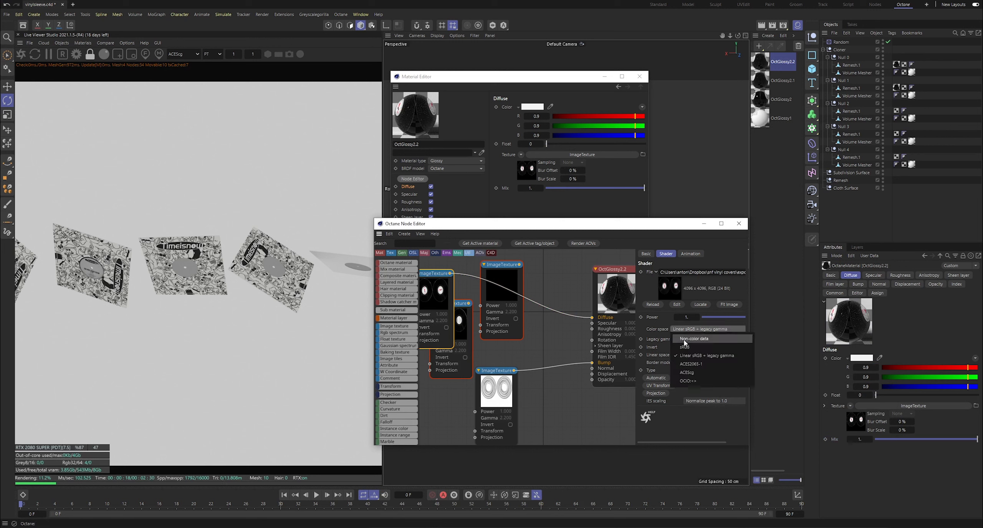
click(681, 371)
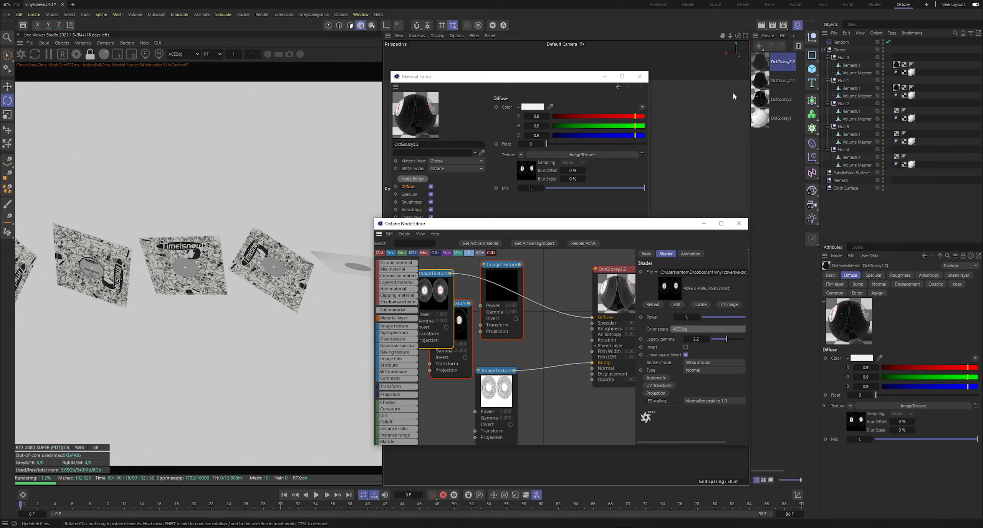
click(762, 80)
click(462, 325)
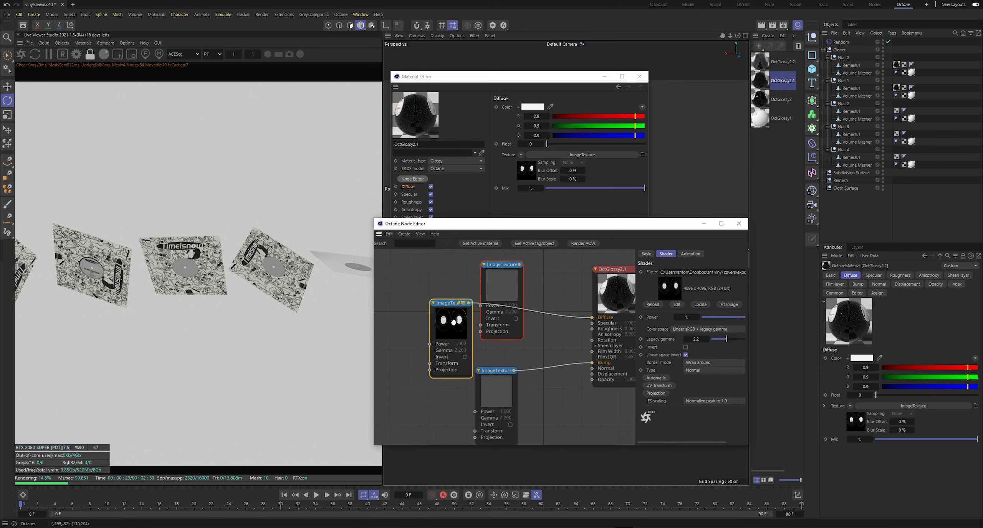
click(687, 329)
click(683, 372)
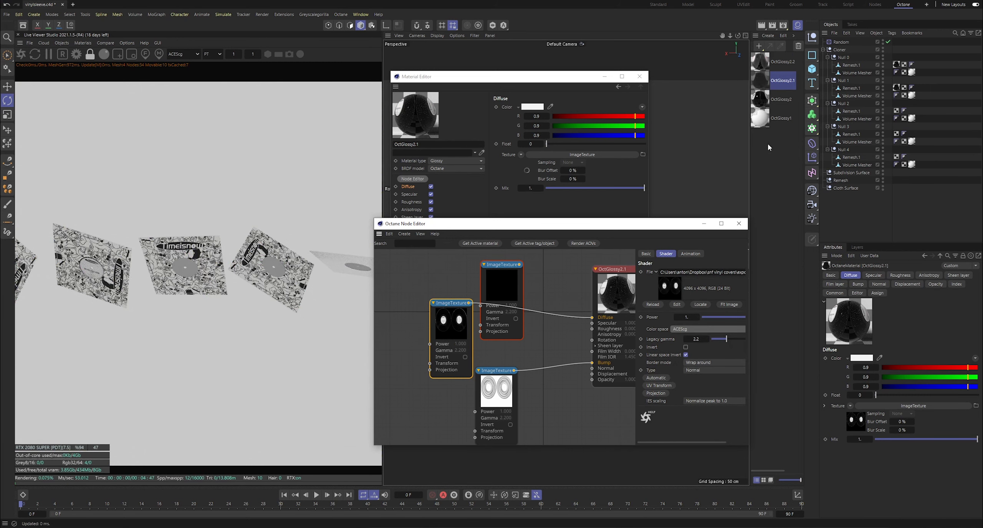
Set the color space of OctGlossy2's diffuse image texture to ACEScg and check the image texture of OctGlossy1
click(762, 99)
click(437, 294)
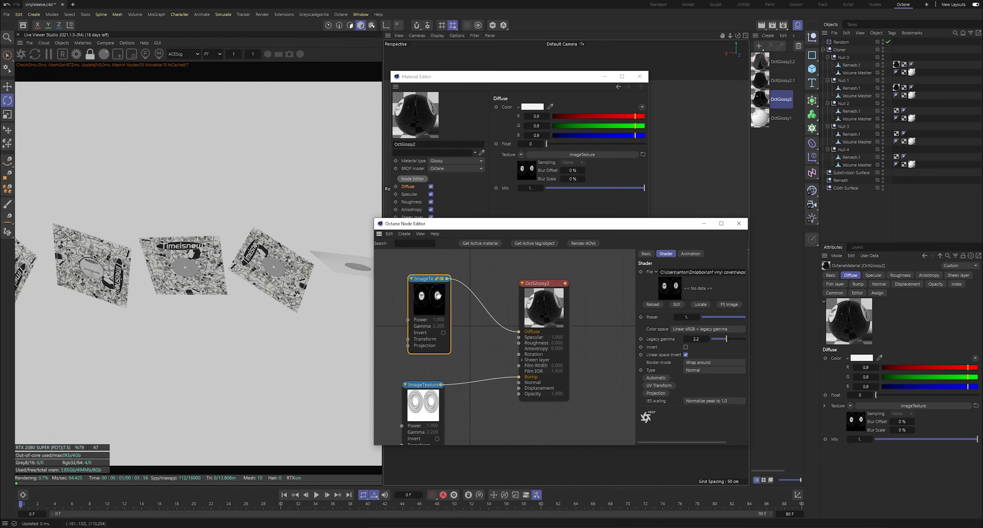
click(672, 328)
click(683, 372)
click(762, 118)
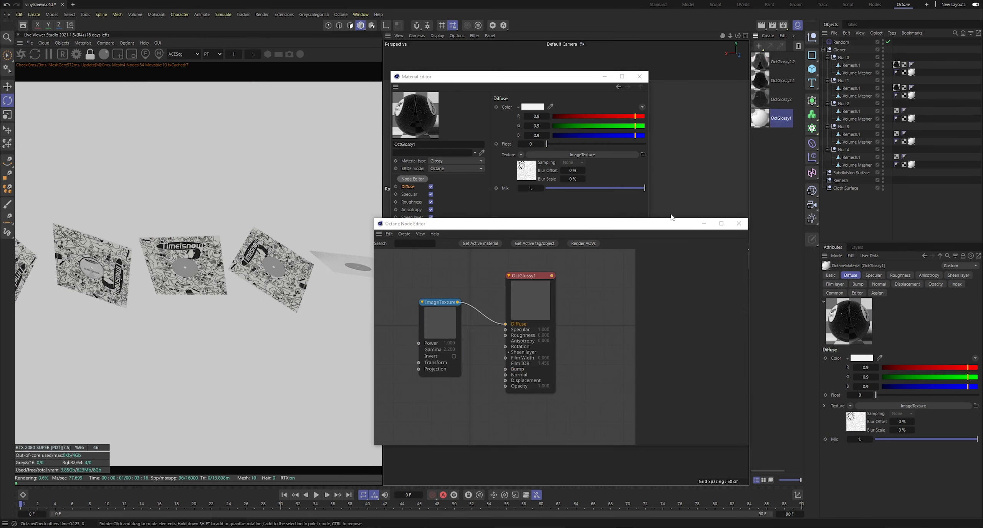
click(440, 319)
click(573, 195)
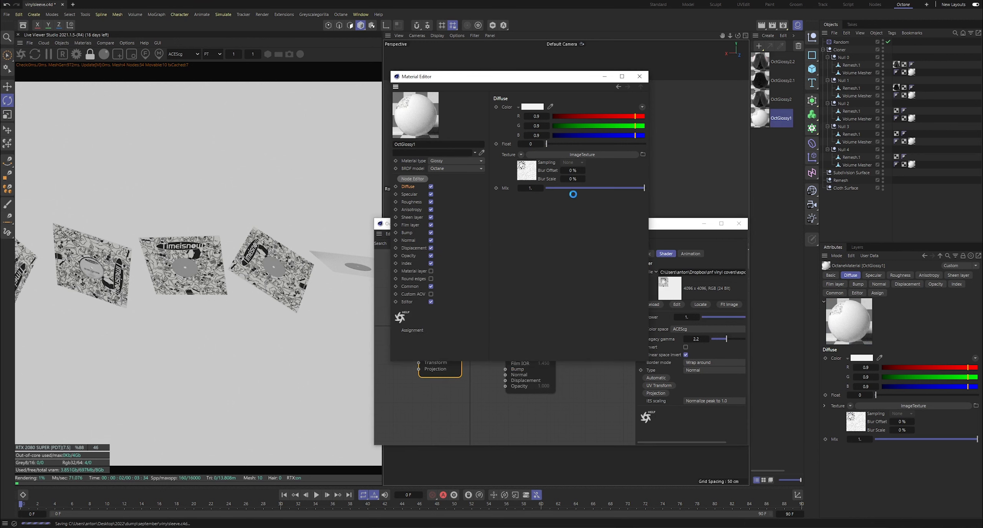
Minimize the material and node editors and assign OctGlossy2.2 to Null 2's Remesh.1
click(766, 64)
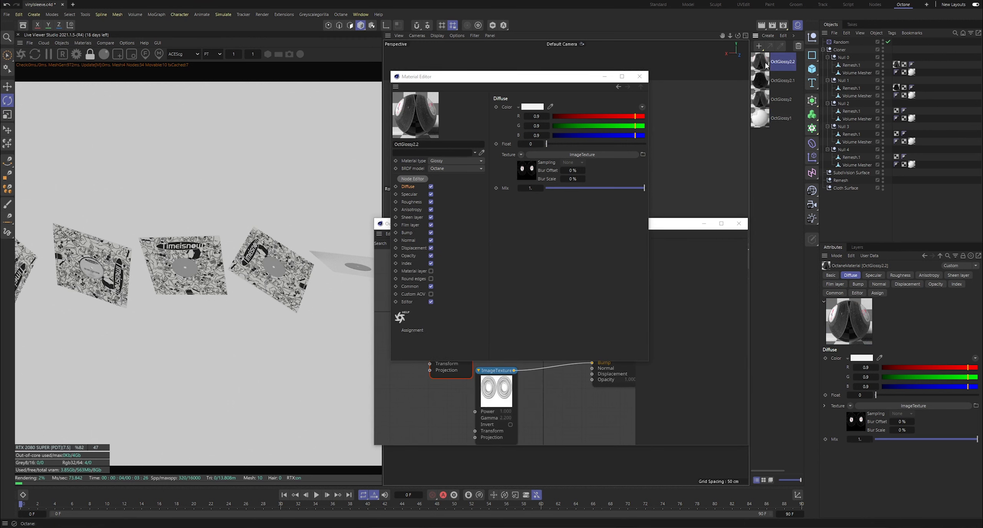
click(615, 76)
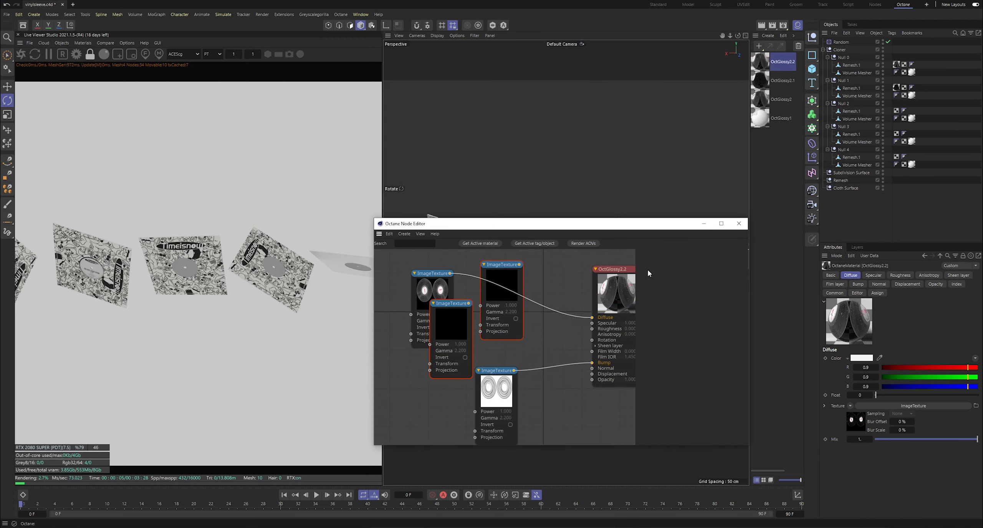
click(704, 224)
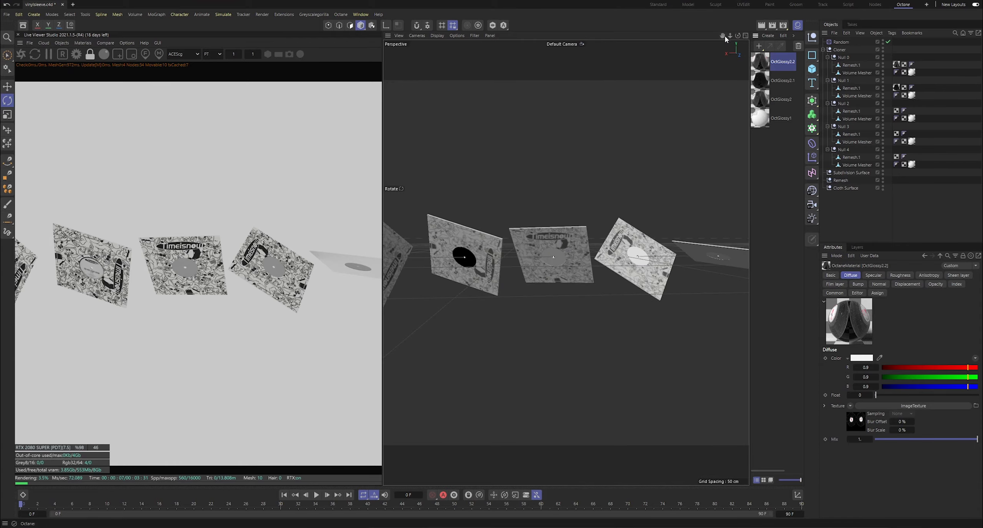
drag(722, 35, 740, 36)
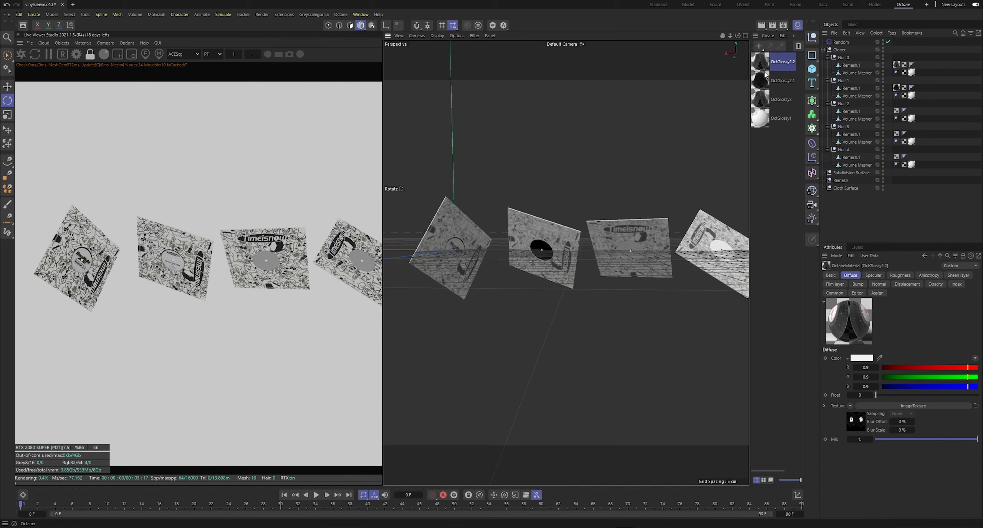
drag(869, 115, 857, 110)
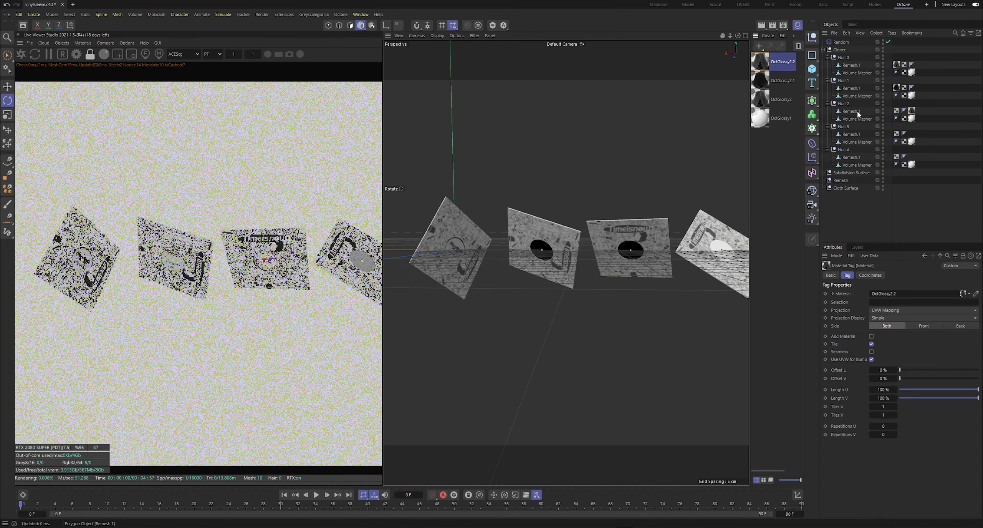
Duplicate the OctGlossy2.2 material and open the copy in the Octane Node Editor
mouse_move(729, 36)
mouse_down()
mouse_move(714, 37)
mouse_move(739, 36)
mouse_move(694, 34)
mouse_move(724, 38)
mouse_move(714, 38)
mouse_up()
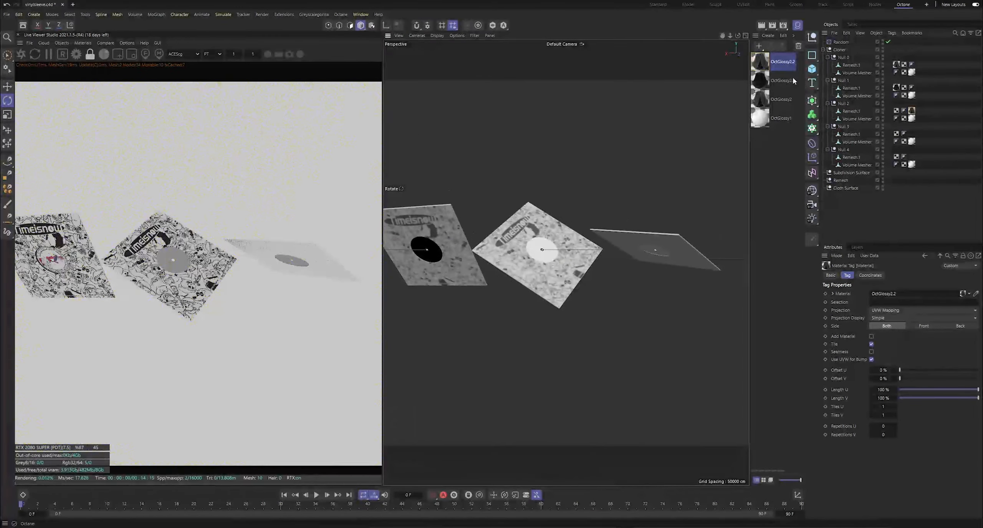
click(762, 67)
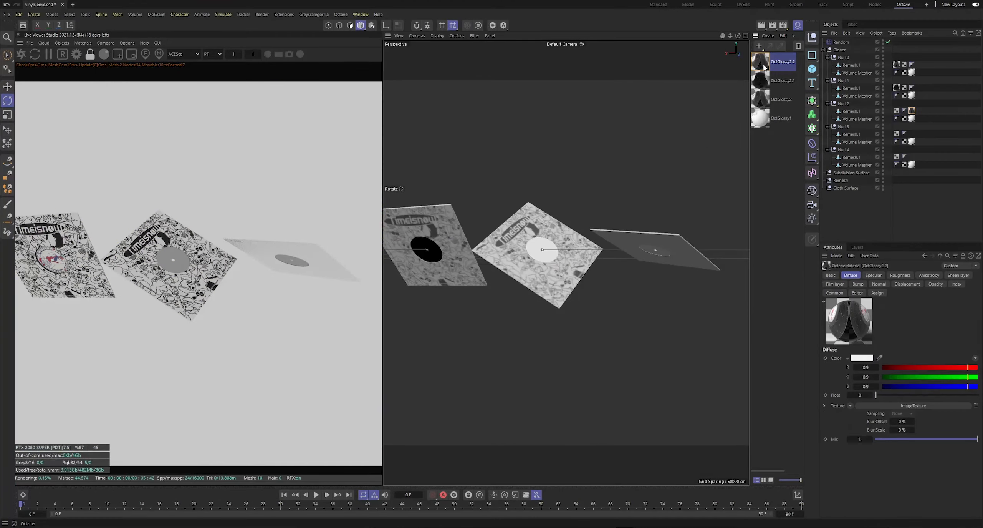
key(ctrl+c)
key(ctrl+v)
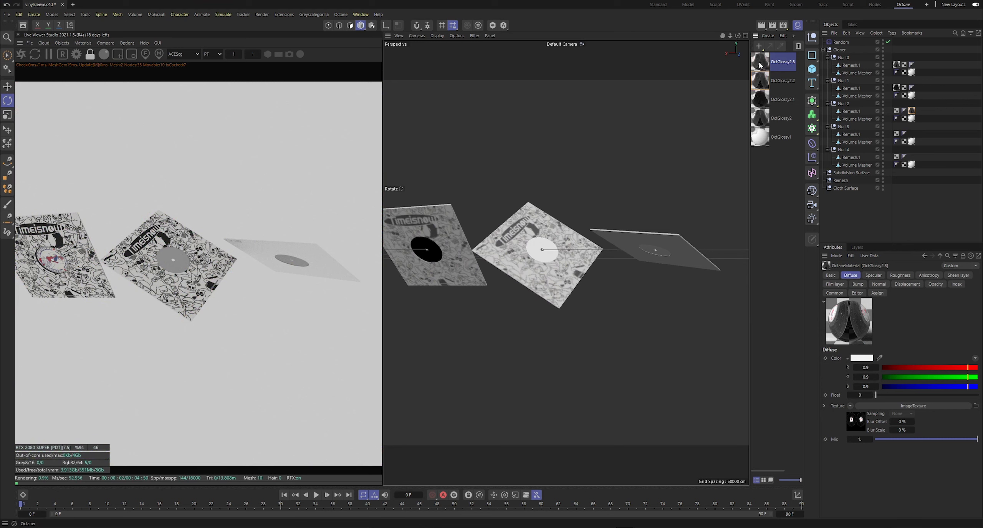
double_click(761, 65)
click(412, 178)
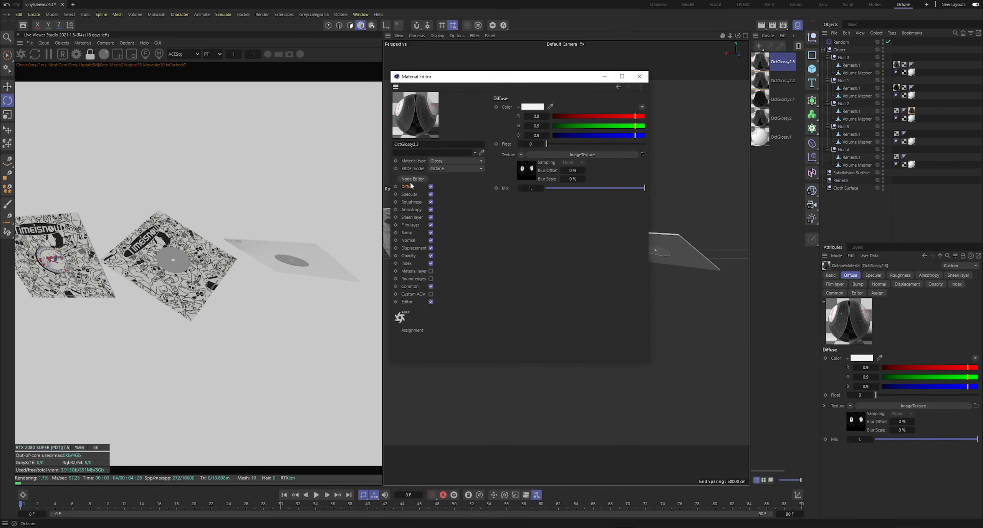
Feed image 4 from the vinyltextures folder into OctGlossy2.3's Diffuse input and set its color space to ACEScg
key(alt+Tab)
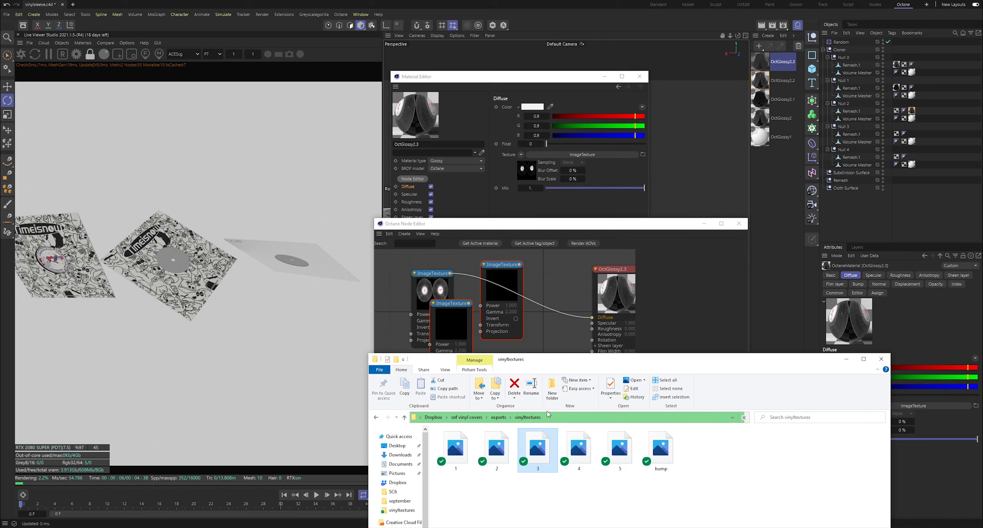
drag(578, 452, 460, 309)
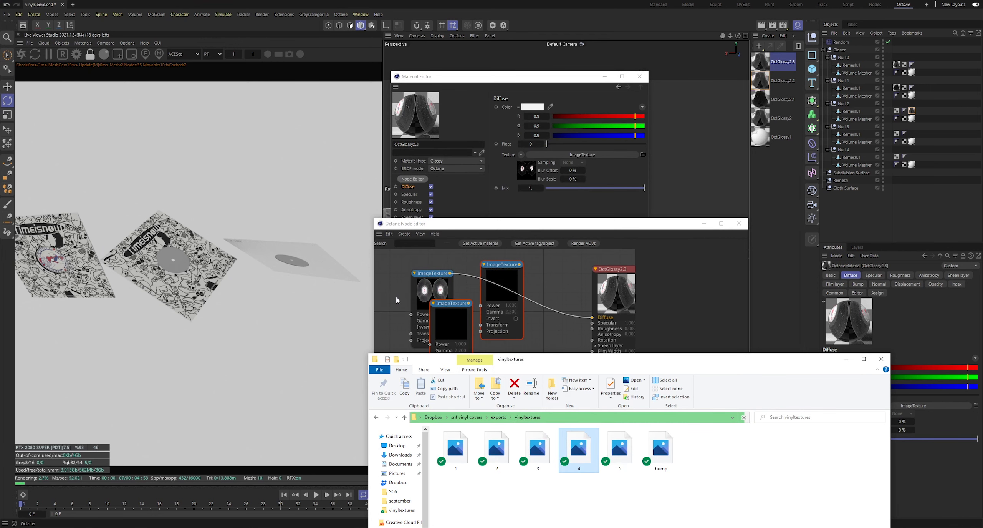
drag(490, 340, 522, 334)
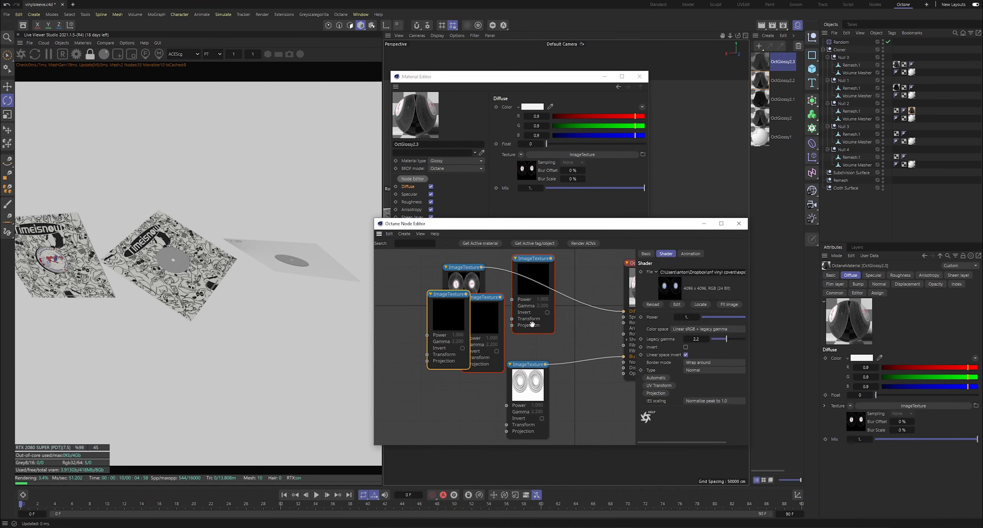
drag(445, 295, 623, 311)
click(699, 332)
click(702, 366)
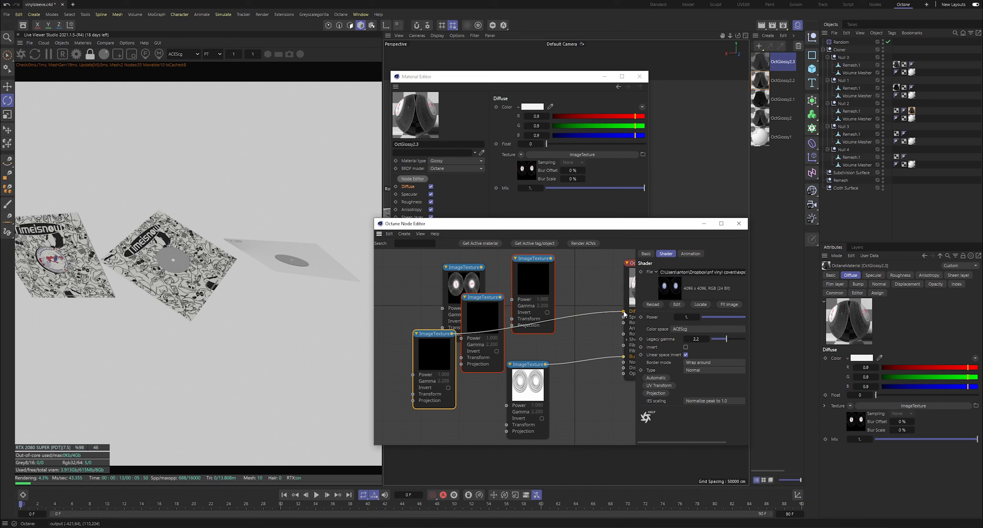
Minimize the Node Editor, assign OctGlossy2.3 to Null 3's Remesh.1, and save the scene
click(706, 227)
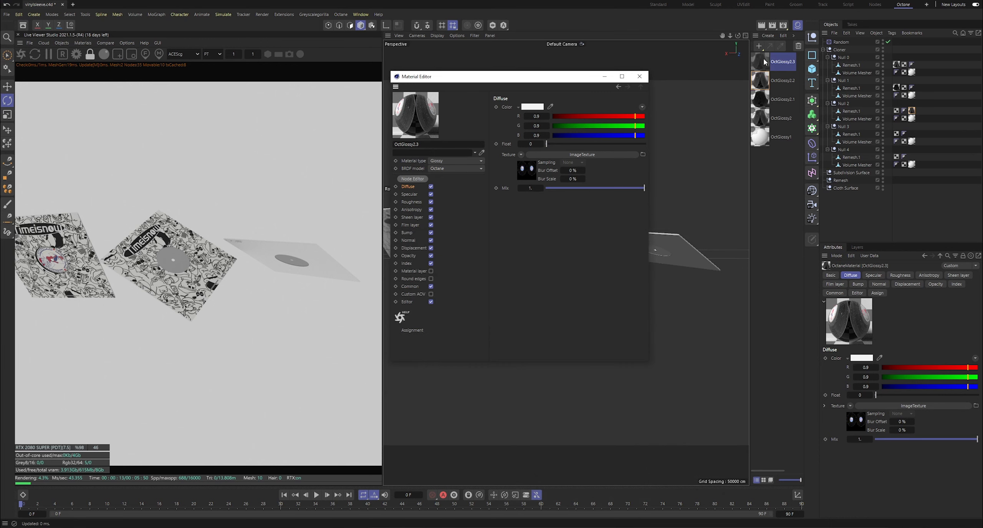
drag(853, 137, 853, 136)
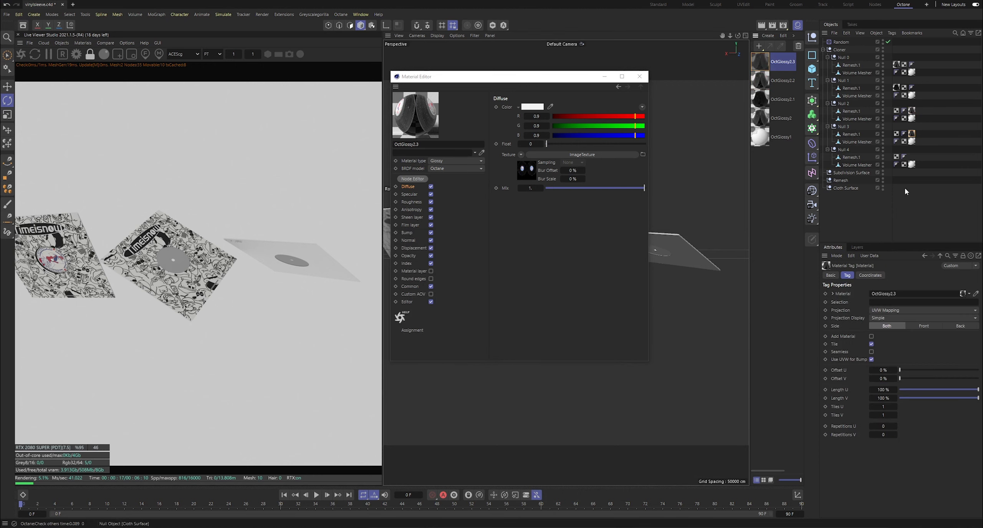
key(ctrl+s)
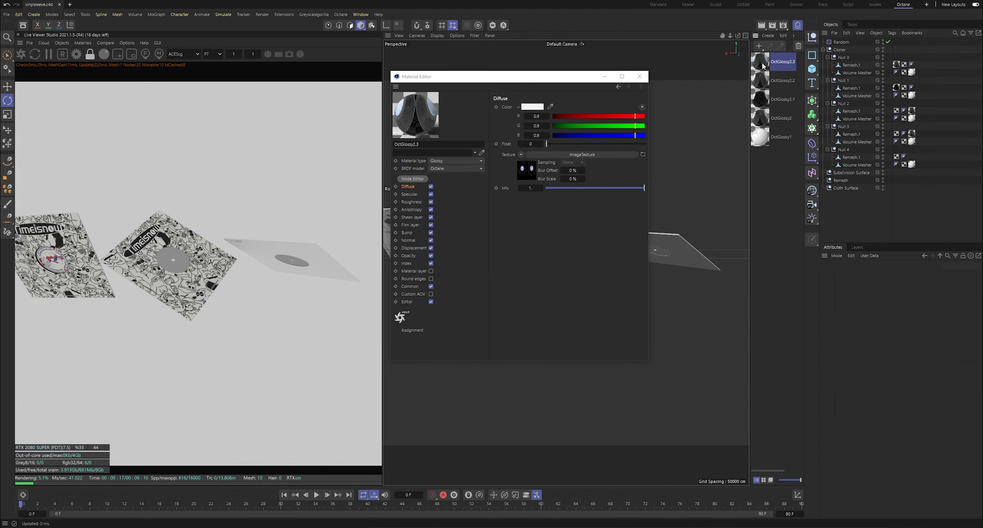
Duplicate the OctGlossy2.3 material and open the copy in the Octane Node Editor
click(763, 66)
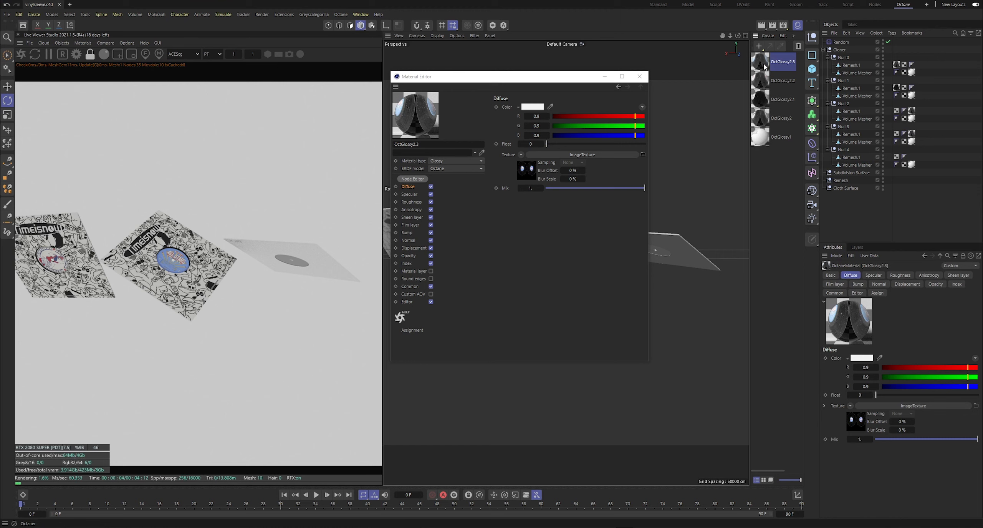
key(ctrl+c)
key(ctrl+v)
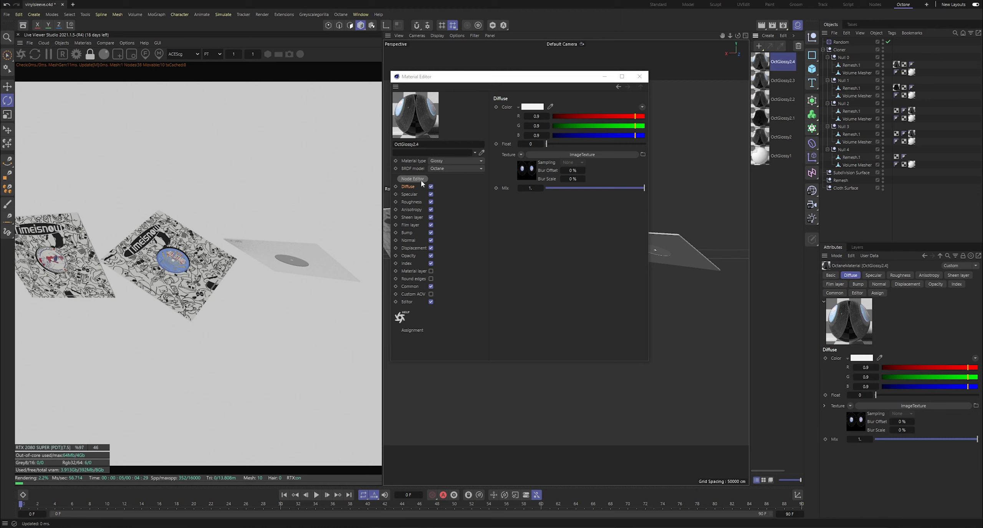
click(420, 179)
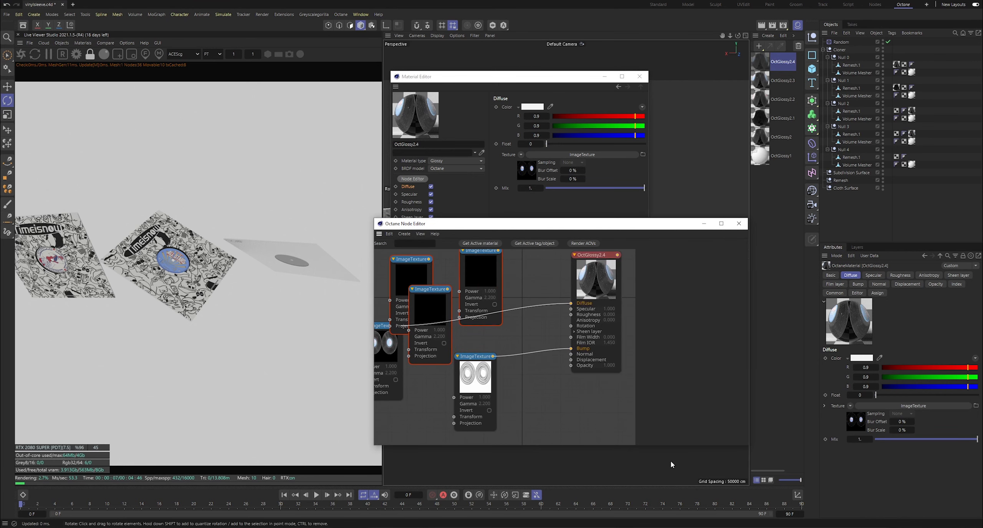
Feed the next vinyl texture image into OctGlossy2.4's Diffuse input and set its color space to ACEScg
key(alt+Tab)
drag(631, 454, 468, 333)
click(516, 335)
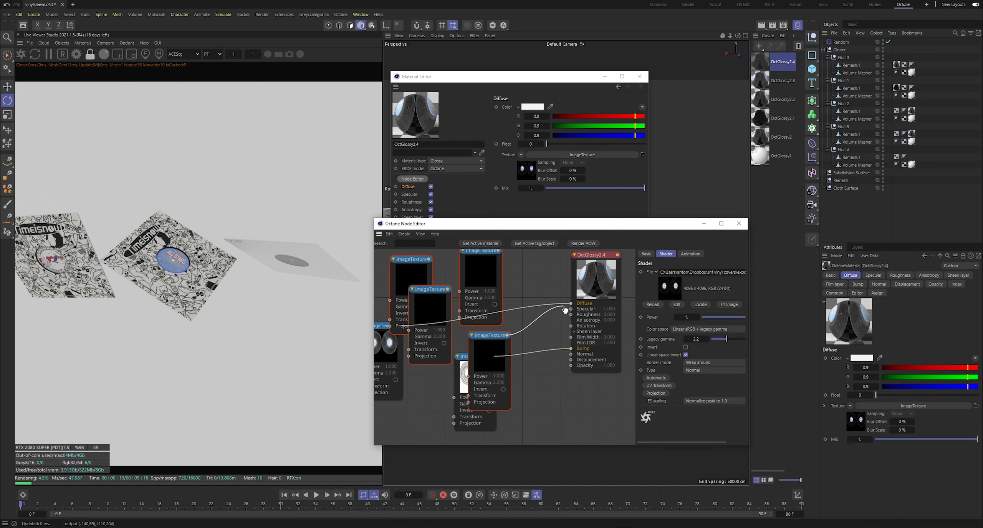
click(677, 329)
click(689, 373)
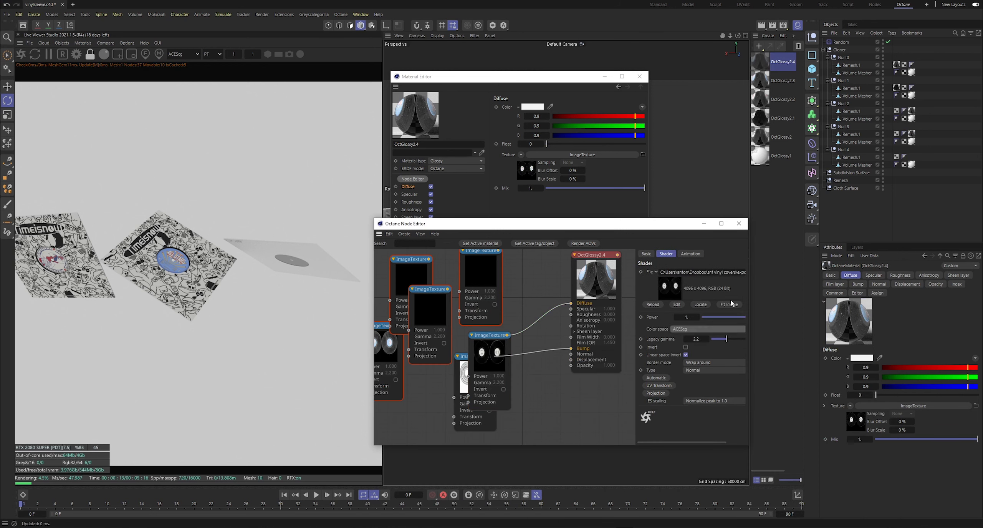
Check the shader settings of the image feeding OctGlossy2.3's Diffuse input, and close the Node Editor and Material Editor
click(769, 82)
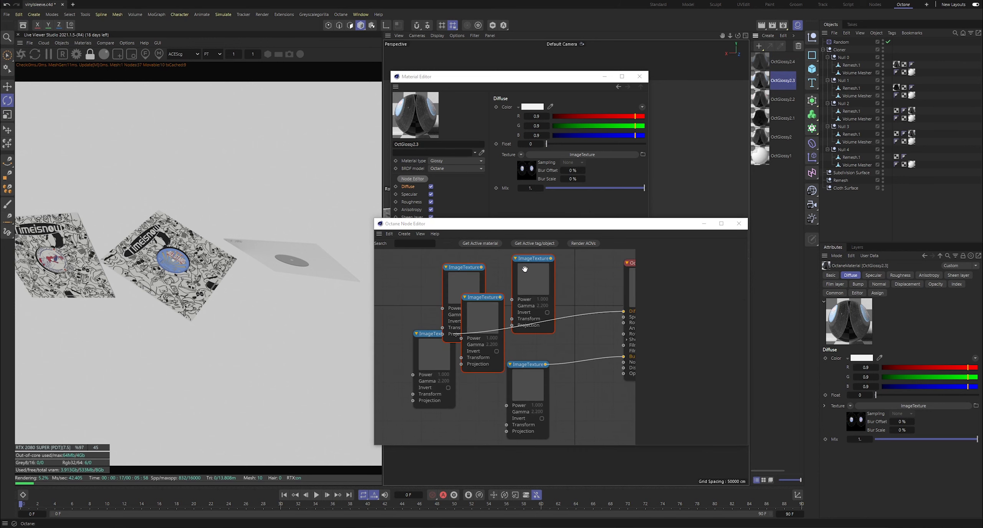
click(415, 178)
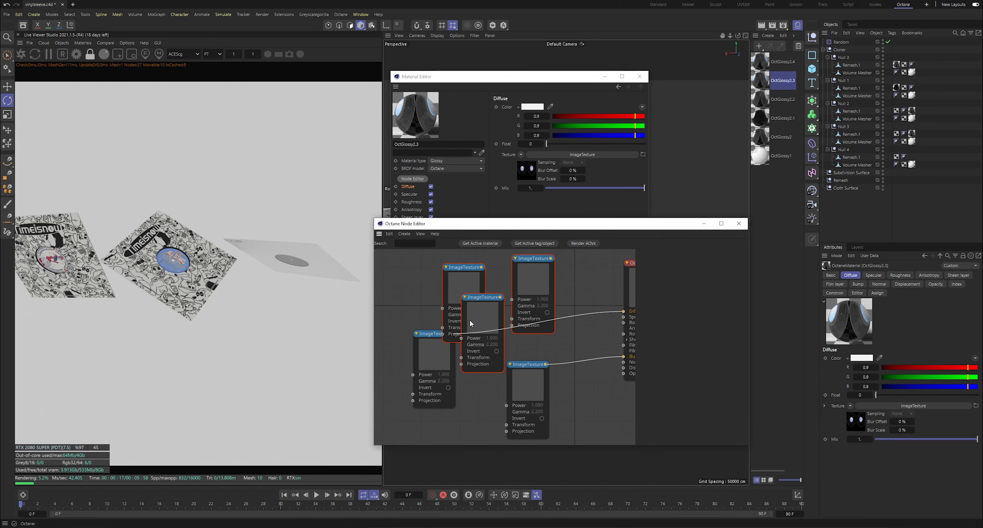
click(437, 354)
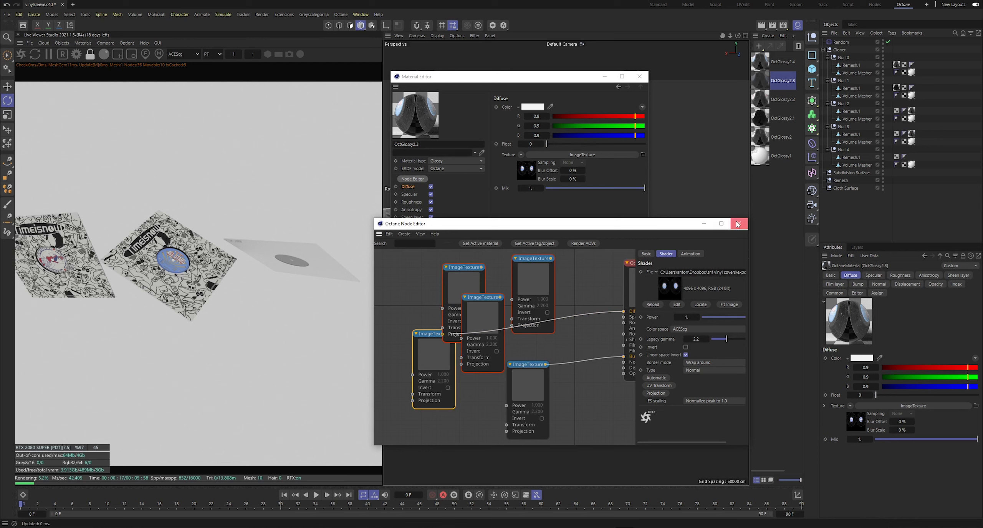
click(737, 224)
click(639, 77)
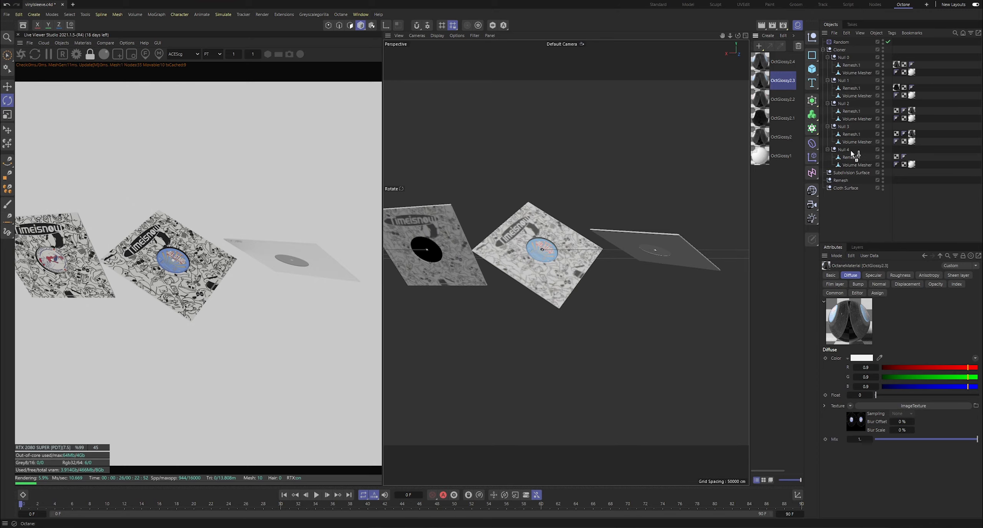
Assign OctGlossy2.4 to Null 4's Remesh.1 and save the scene with all five sleeves framed in the viewport
drag(851, 149, 850, 155)
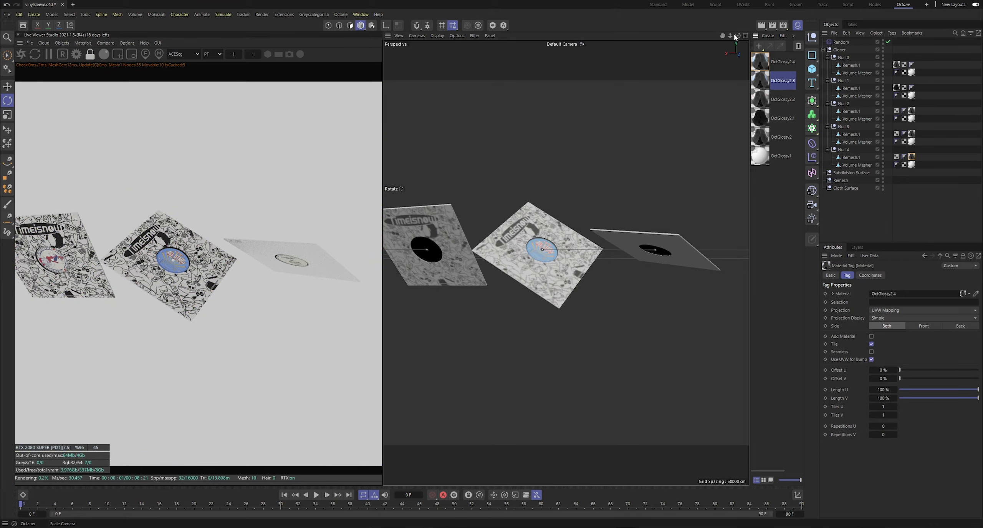
drag(737, 36, 753, 65)
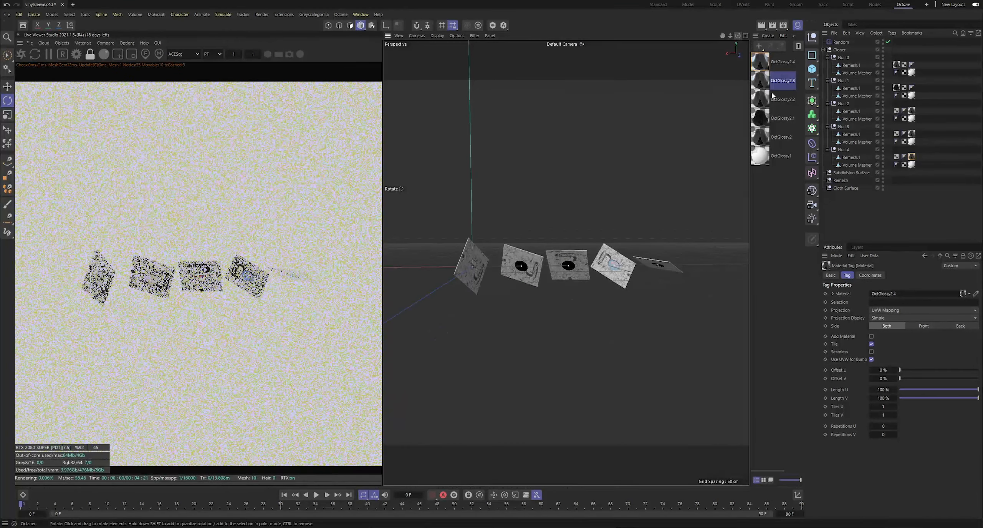
click(864, 196)
key(ctrl+s)
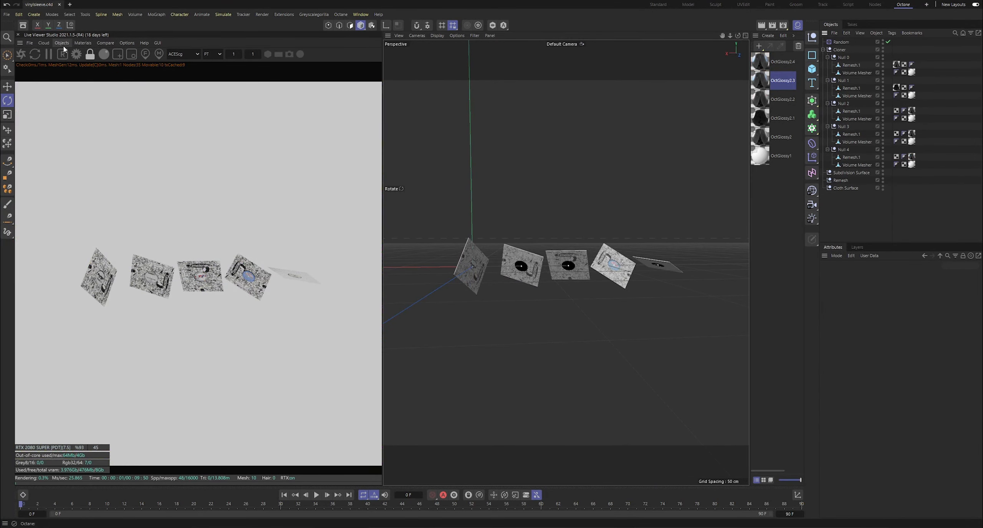
Add an Octane camera from the current view and look through it in the viewport
click(64, 46)
click(74, 54)
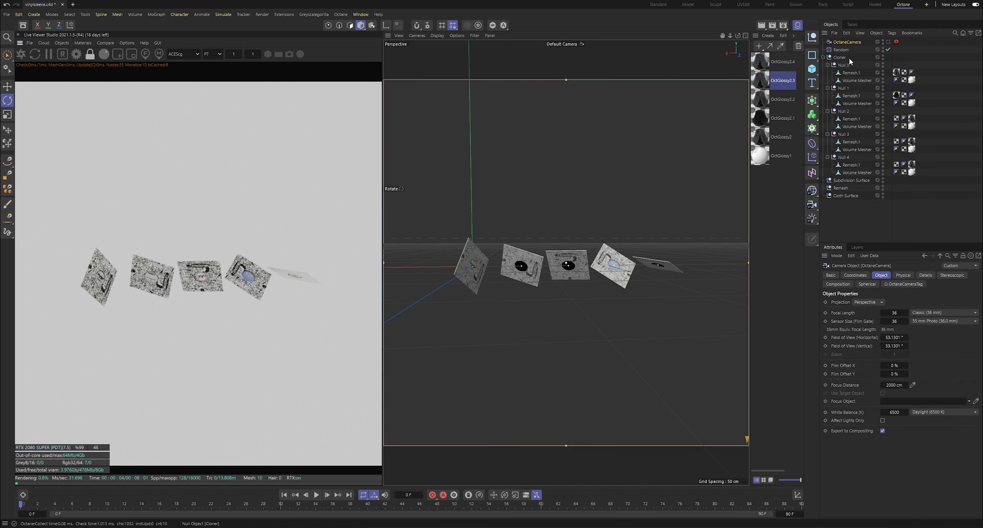
click(888, 42)
Set the camera's heading to 180°, its pitch to 0°, and its X and Y positions to 0 cm, and save
click(855, 275)
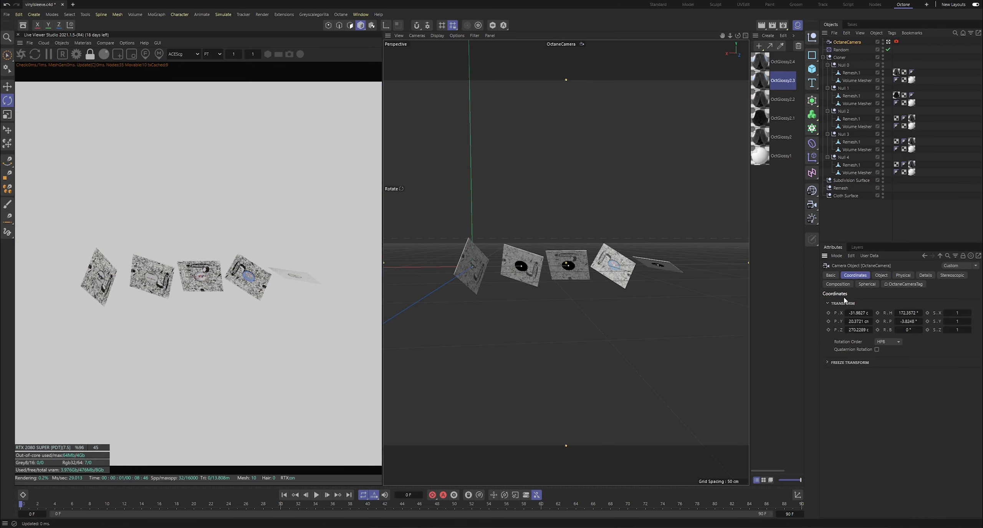
click(910, 312)
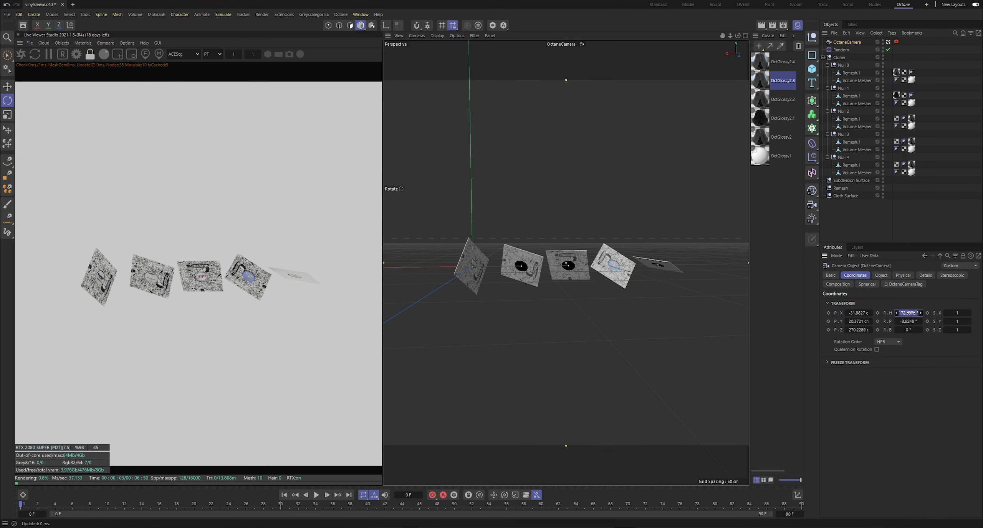
key(Return)
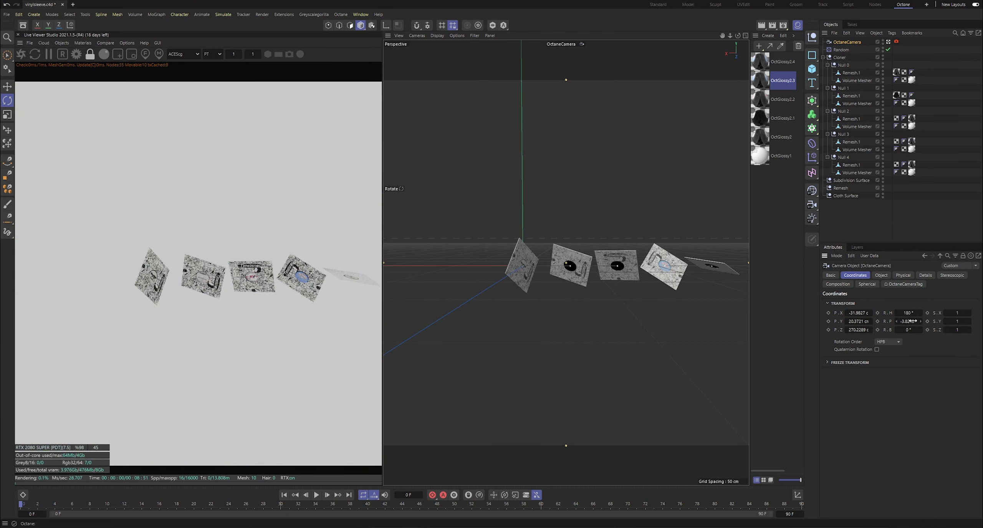
click(909, 321)
text(0)
key(Return)
click(857, 312)
text(0)
key(Tab)
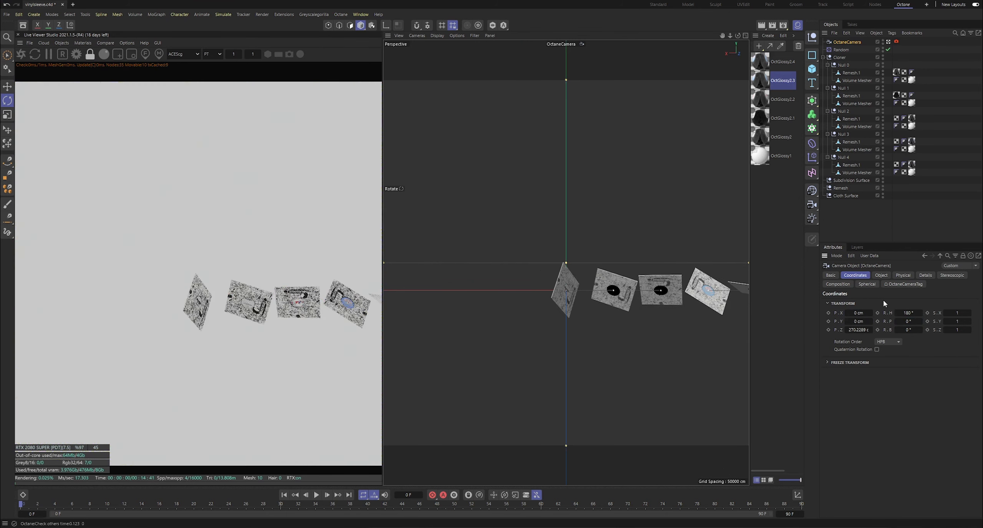
text(0)
key(Return)
key(ctrl+s)
Move the Cloner group along X until the middle sleeve is centered in the camera view
click(841, 57)
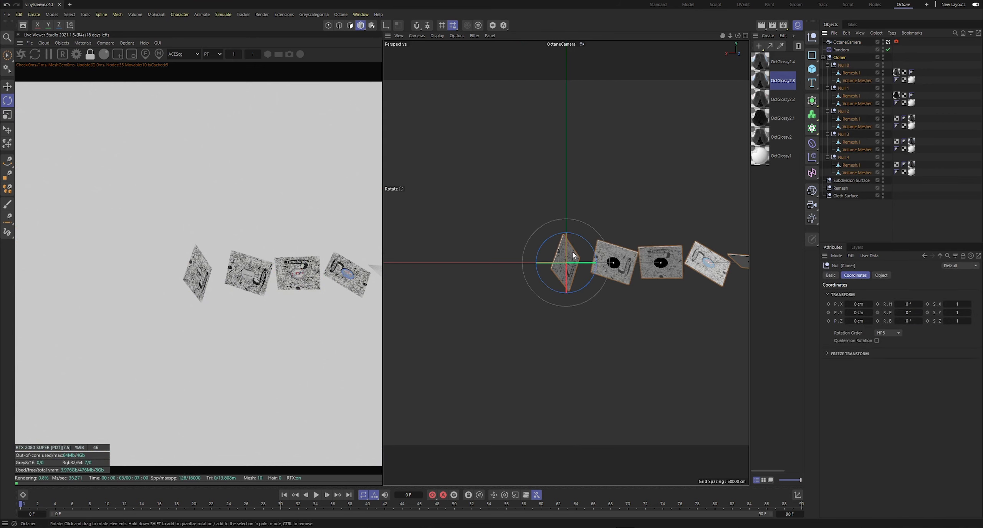
click(7, 87)
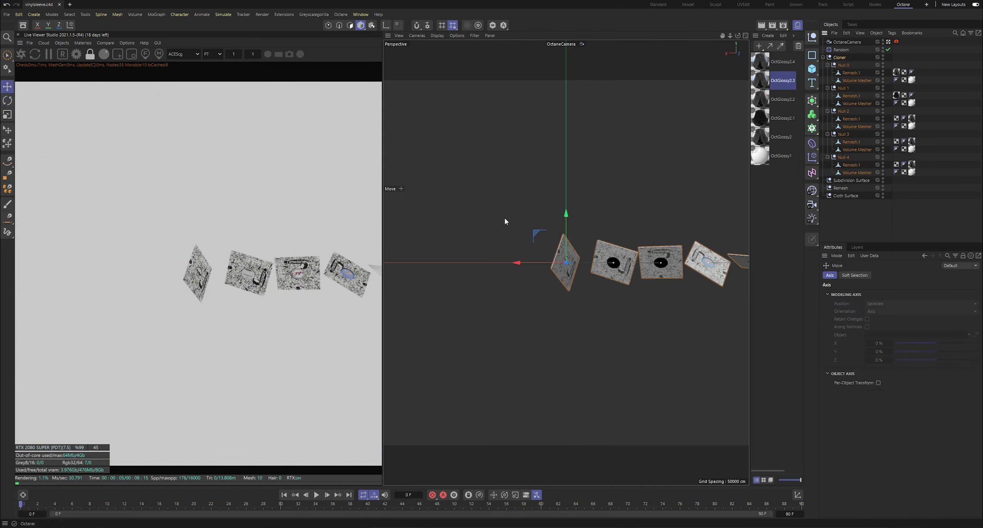
drag(535, 265, 439, 270)
Set the Octane camera's focal length to 80 mm and dolly it back until all five sleeves fit the frame
click(854, 43)
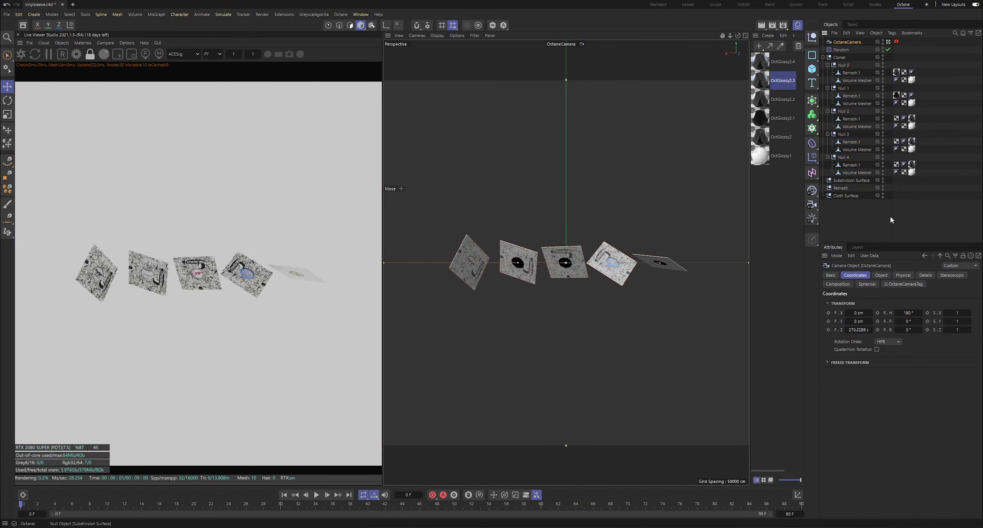
click(883, 276)
click(891, 311)
text(80)
key(Return)
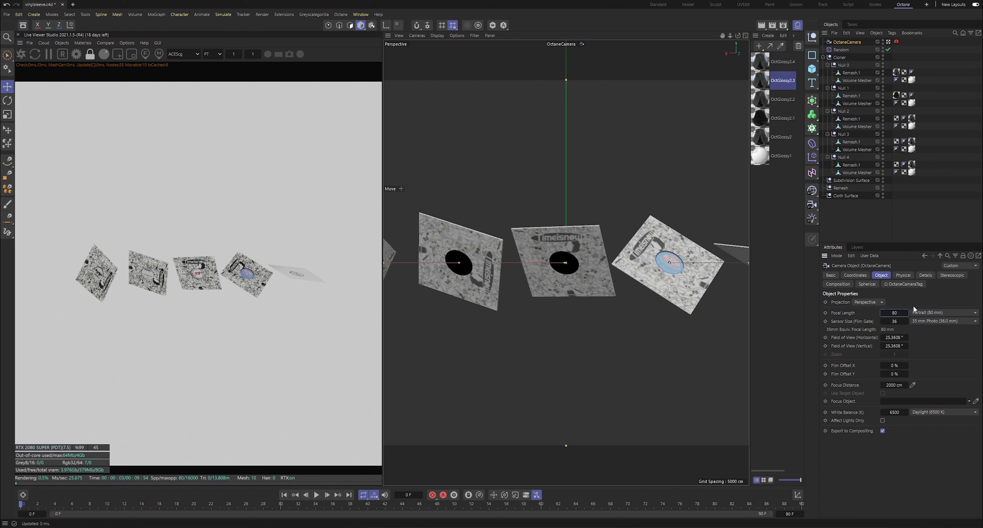
click(934, 196)
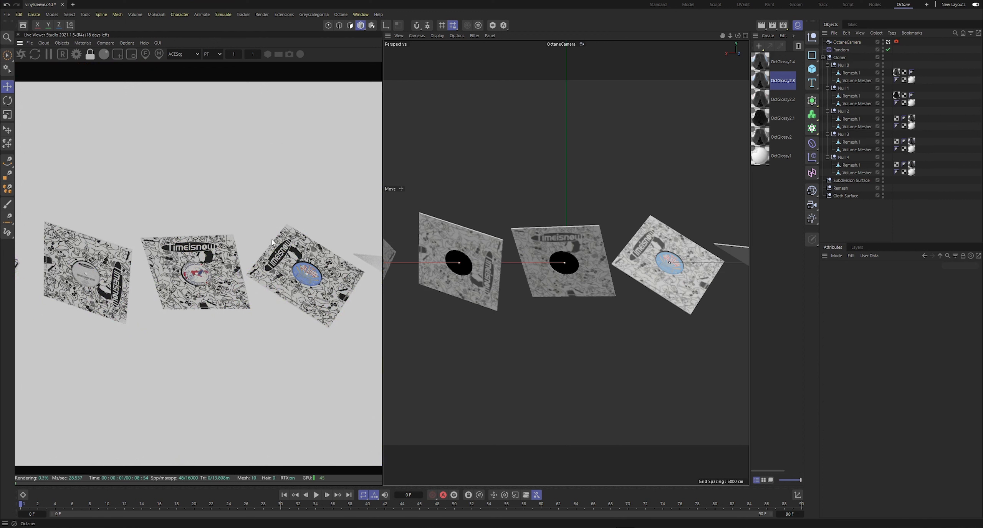
scroll(204, 278, down, 1)
scroll(204, 279, up, 1)
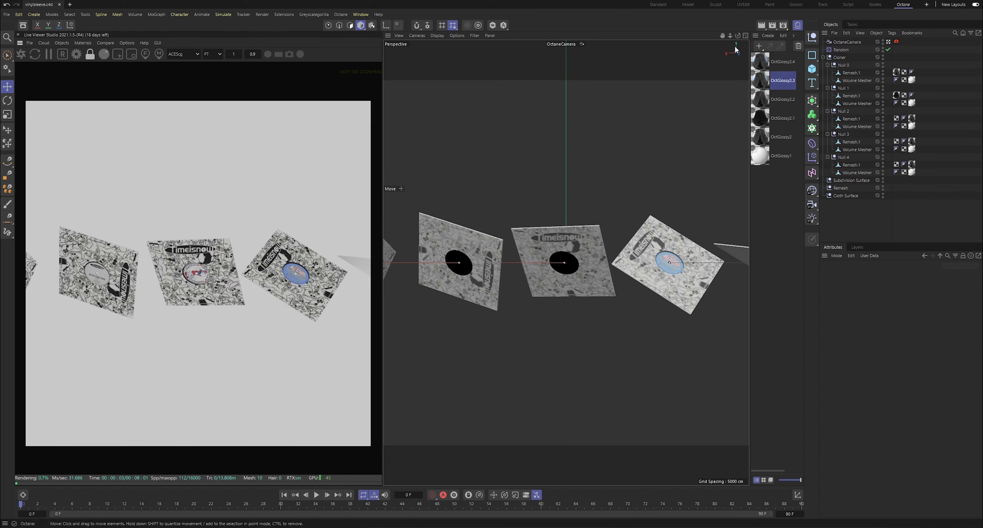
drag(730, 36, 702, 36)
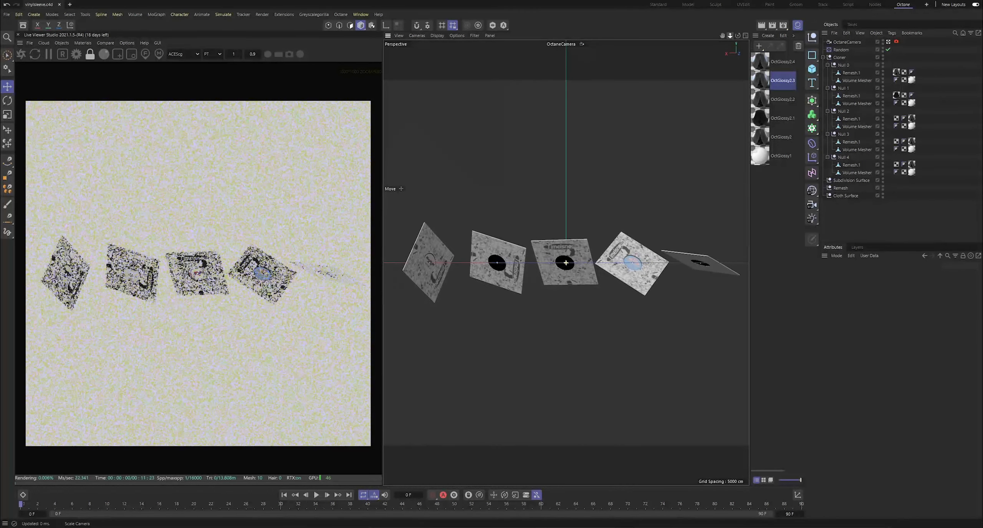
Set the render output size to 2560 × 1080 pixels and refresh the Live Viewer's locked resolution to match
click(782, 25)
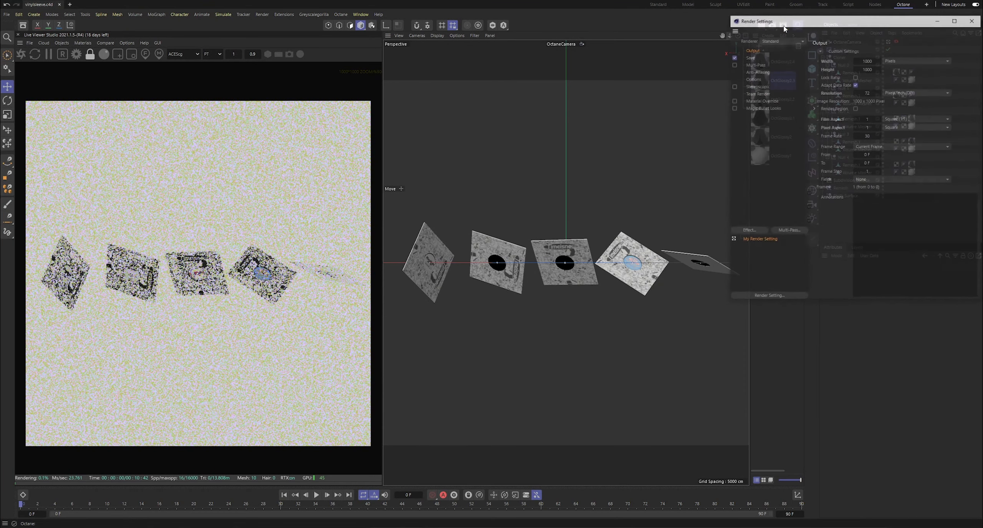
double_click(867, 60)
text(2560)
key(Tab)
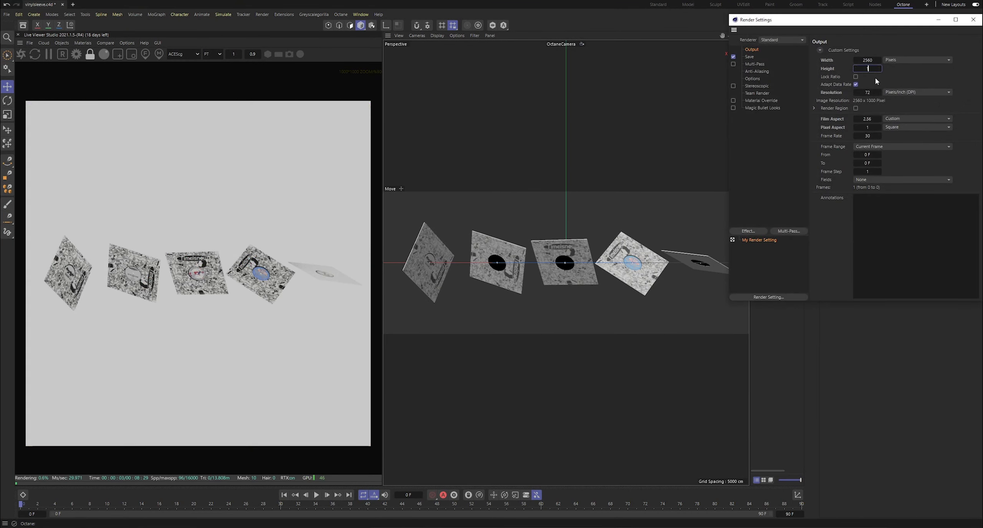
text(1080)
key(Return)
click(90, 54)
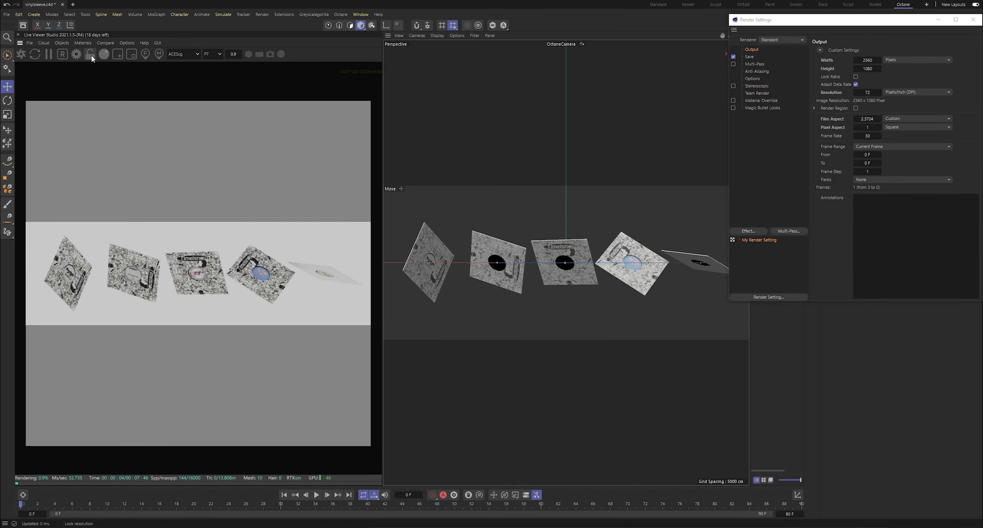
click(973, 20)
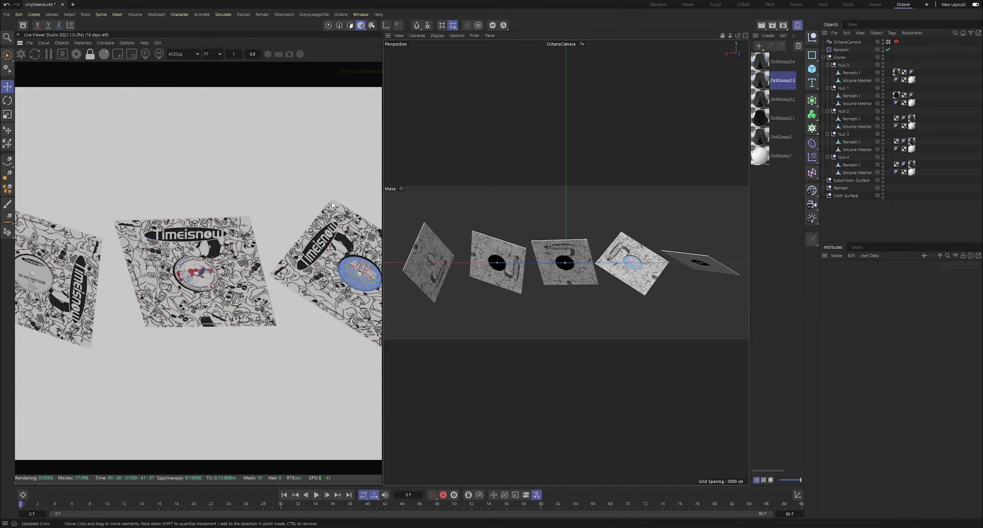
scroll(198, 224, down, 5)
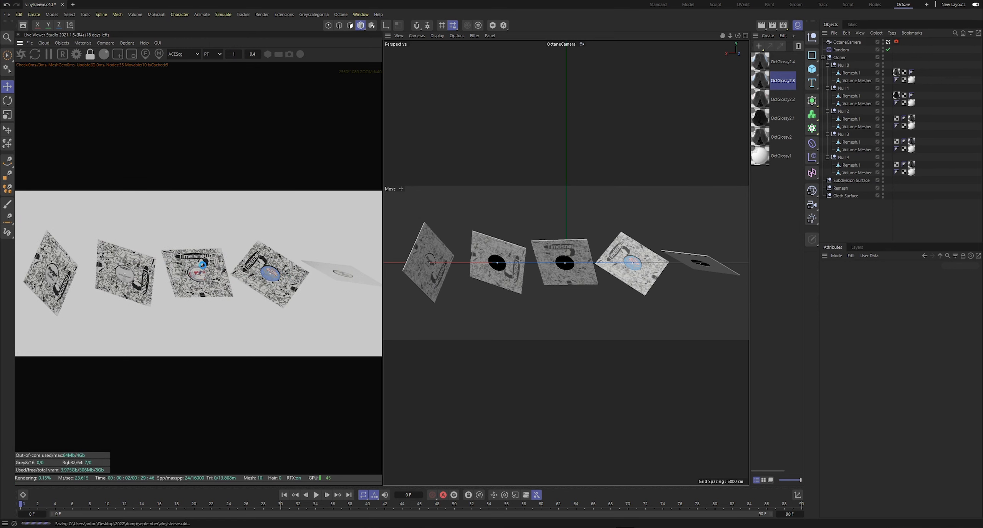
Collapse the Cloner hierarchy and add an Octane HDRI environment to the scene
click(823, 57)
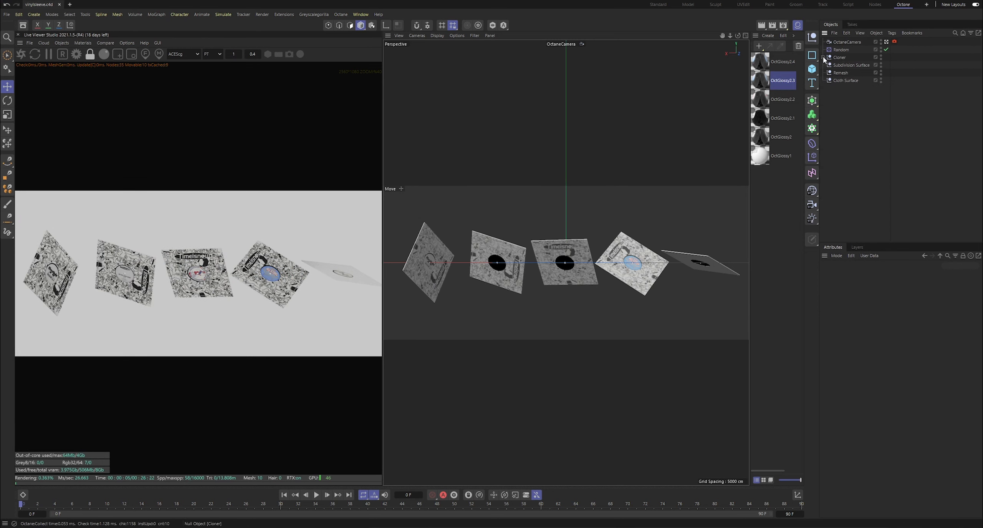
click(82, 43)
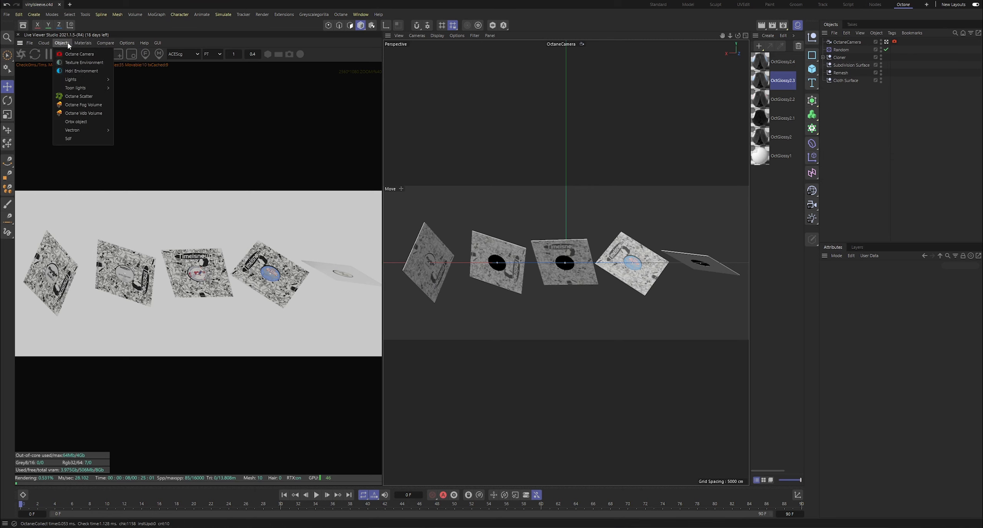
click(107, 70)
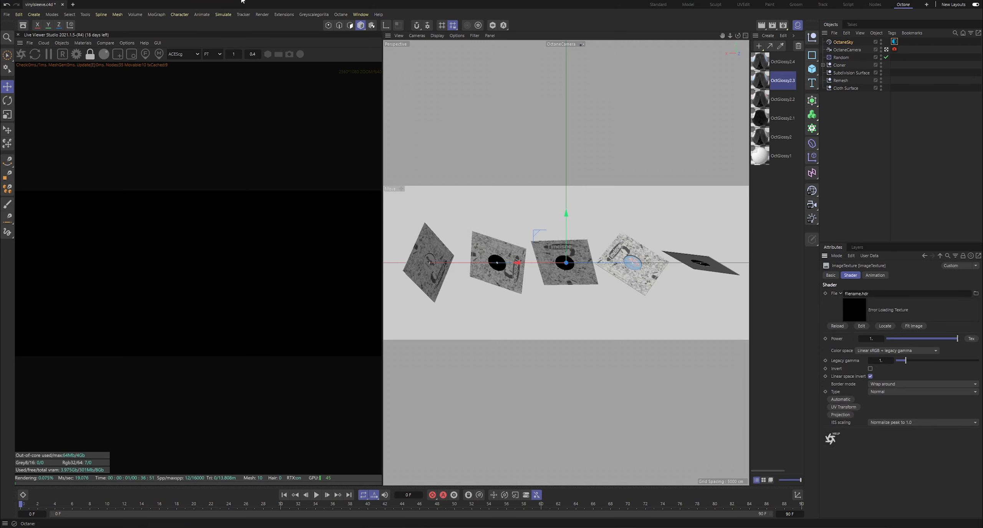
Set the environment texture's color space to ACEScg and load the Creative Office HDRI from the Plus Library's Commercial Locations
click(309, 15)
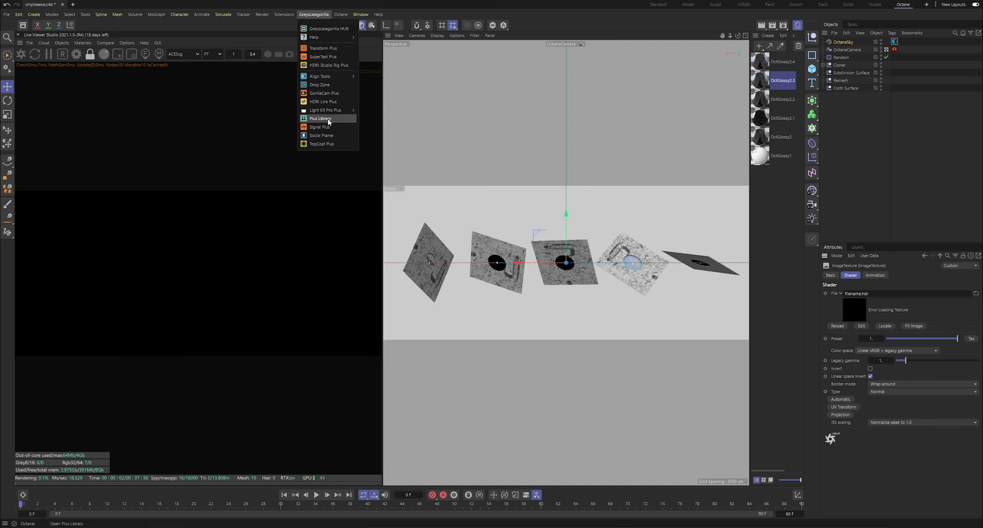
click(327, 119)
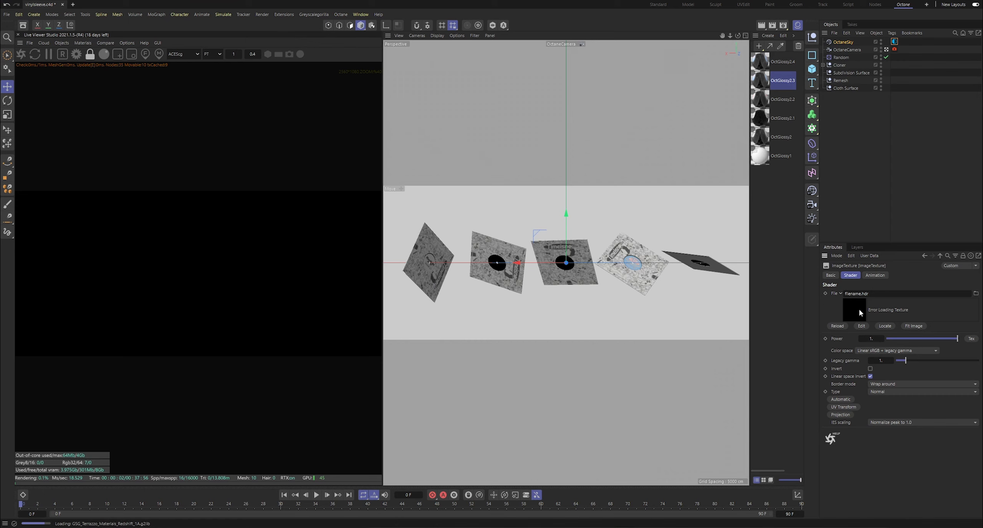
click(216, 49)
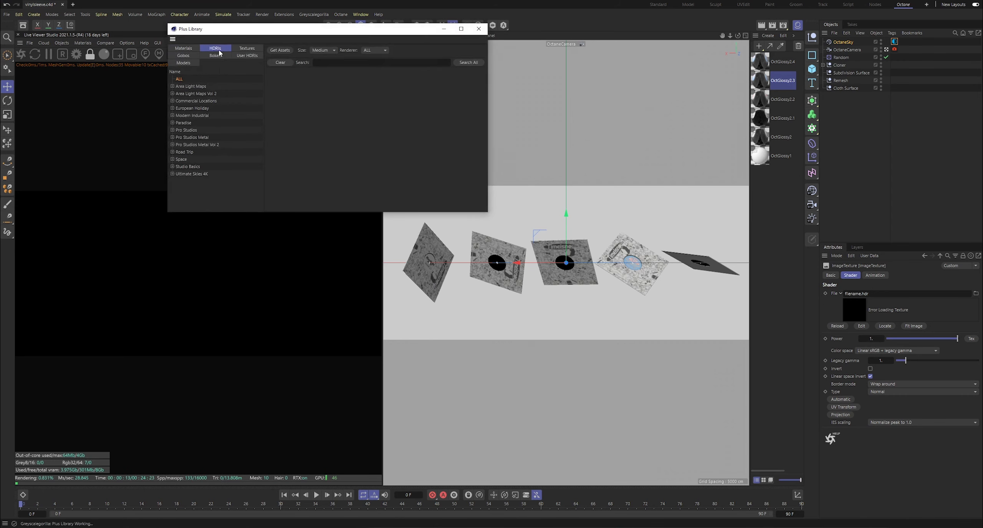
click(874, 350)
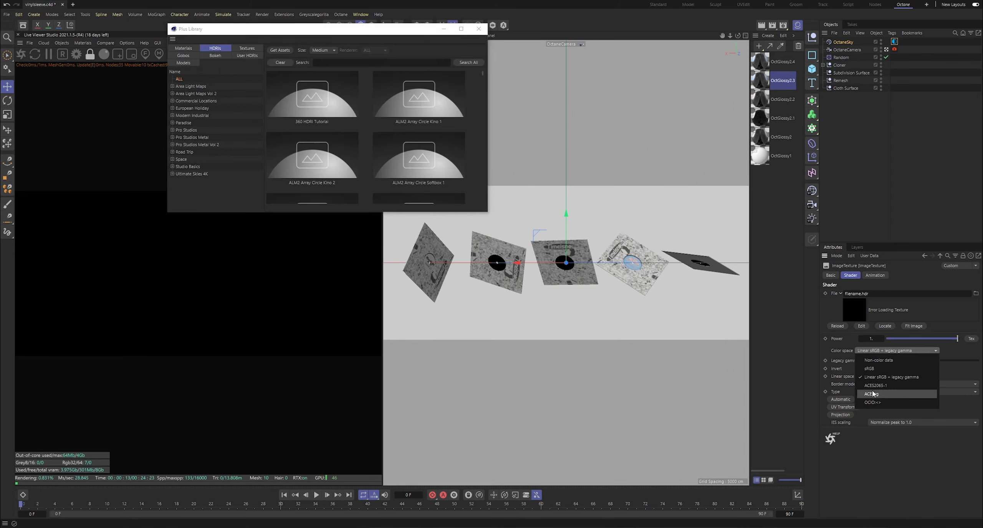
click(874, 356)
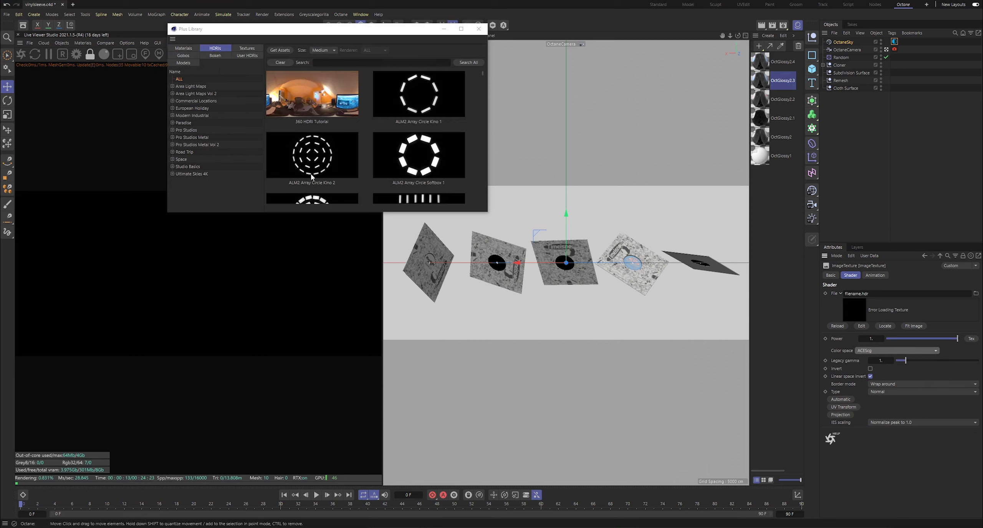
click(196, 101)
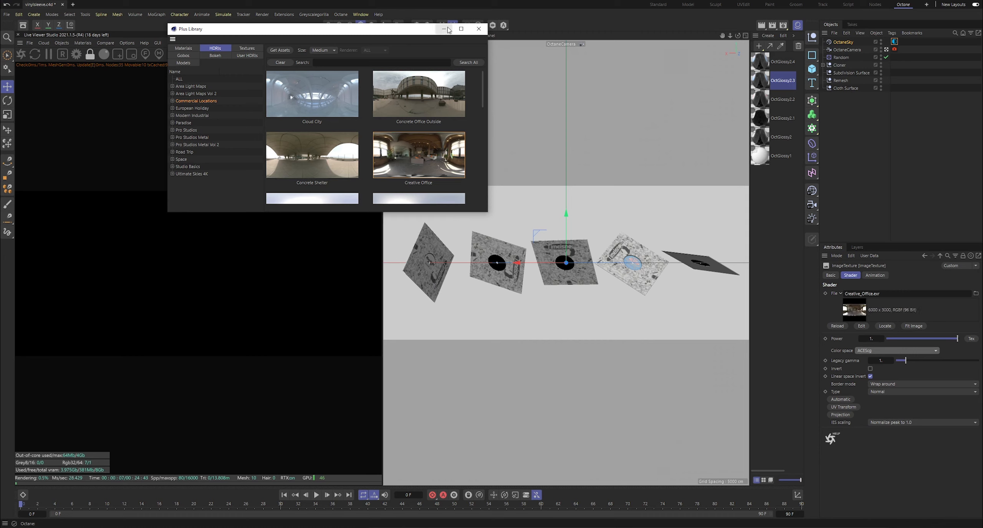
Close the HDRI library and rotate the OctaneSky environment horizontally to a RotX of about -0.17
click(444, 29)
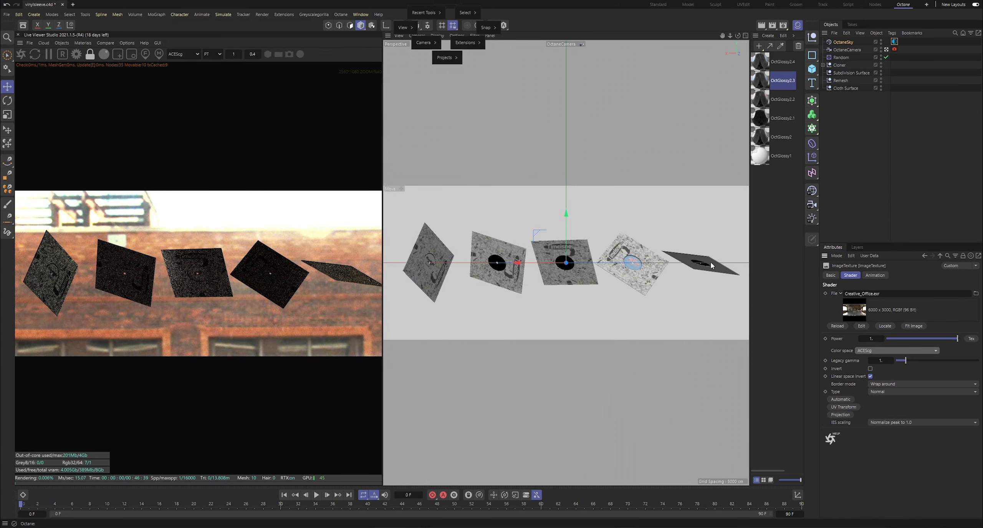
click(894, 42)
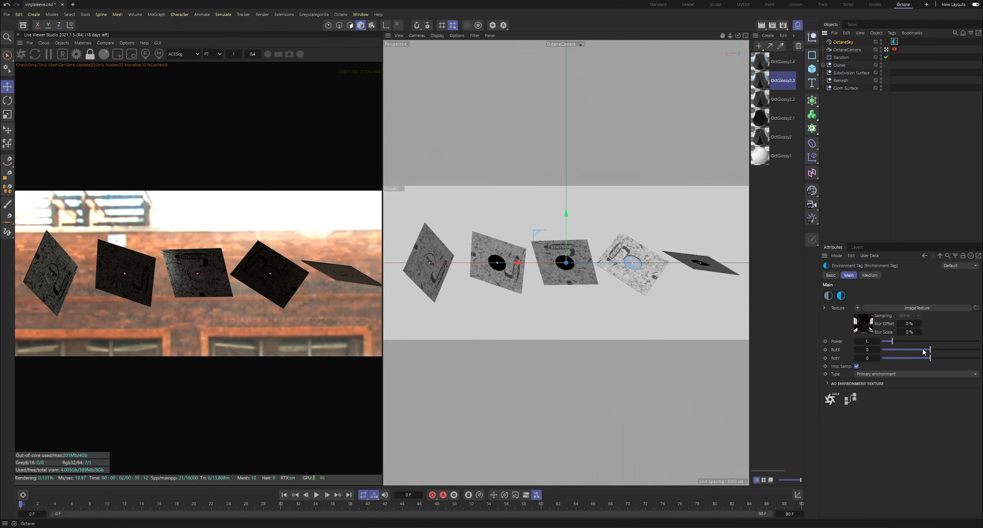
mouse_move(923, 351)
mouse_down()
mouse_move(906, 349)
mouse_move(922, 351)
mouse_up()
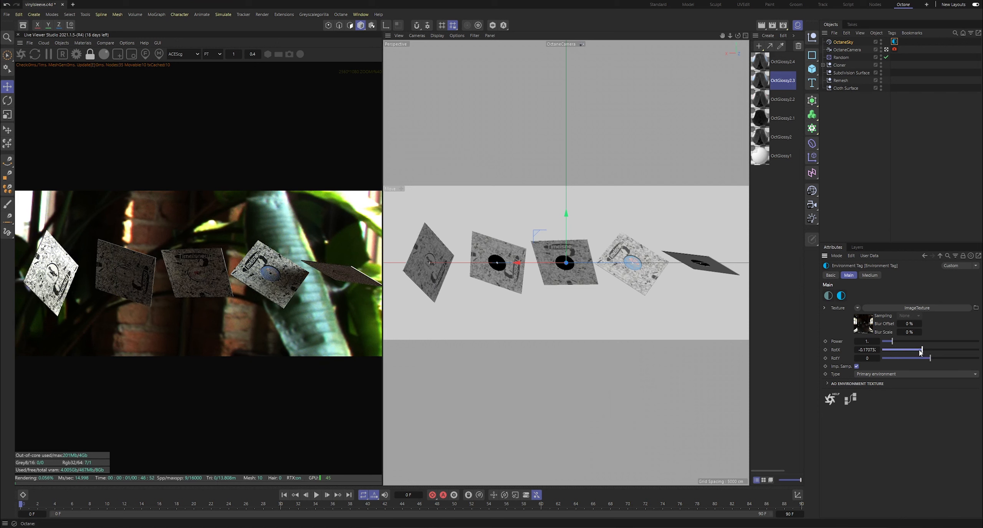
click(883, 197)
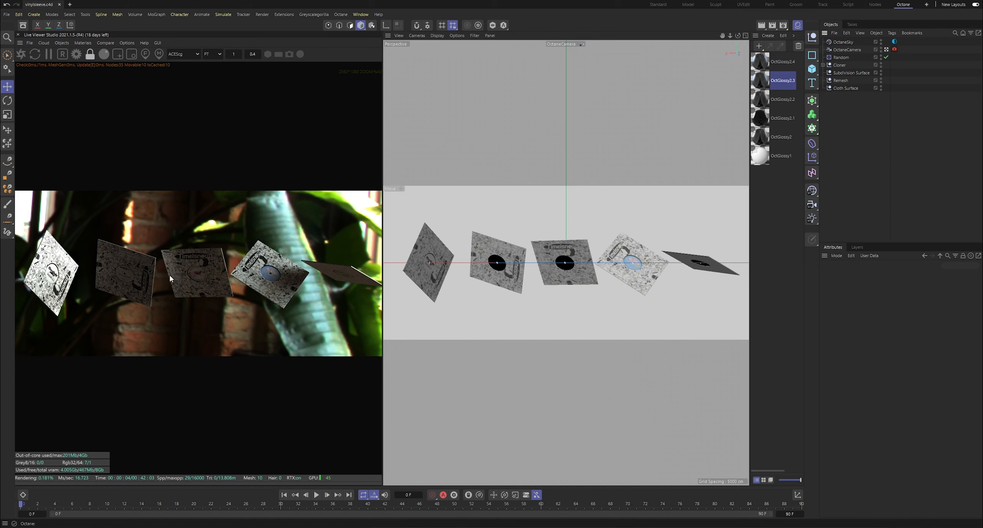
Examine the lighting, sleeve artwork and record labels of all five sleeves up close in the Live Viewer render
scroll(118, 274, up, 5)
scroll(127, 272, down, 4)
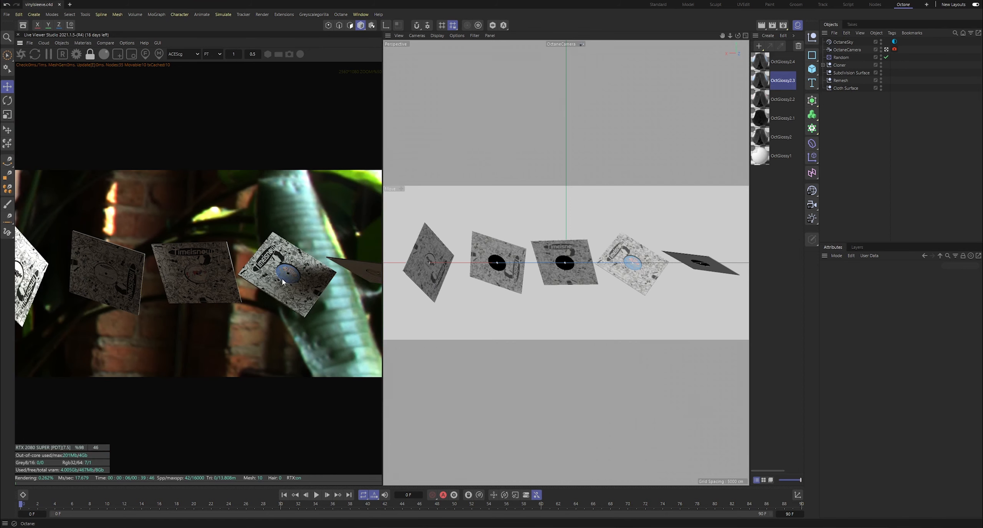
scroll(283, 281, up, 4)
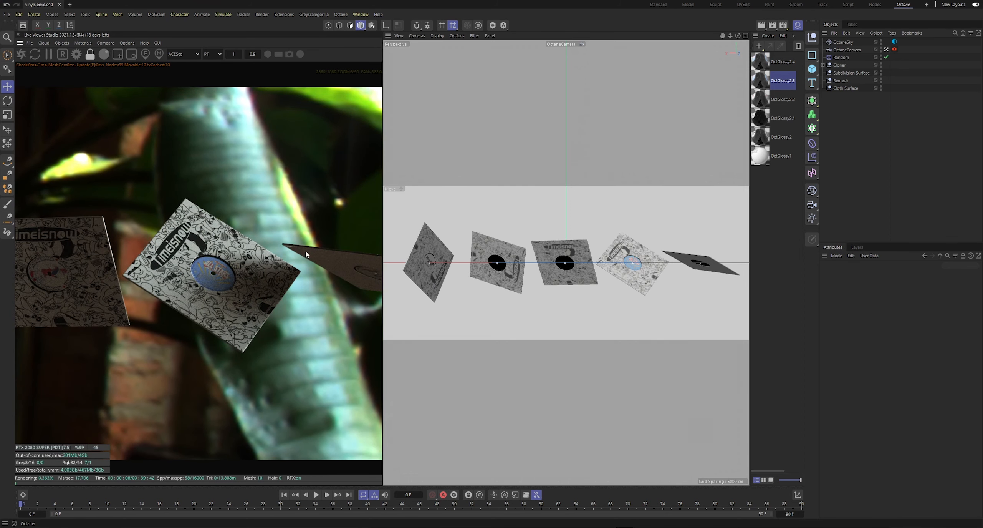
scroll(269, 258, down, 4)
drag(138, 273, 303, 255)
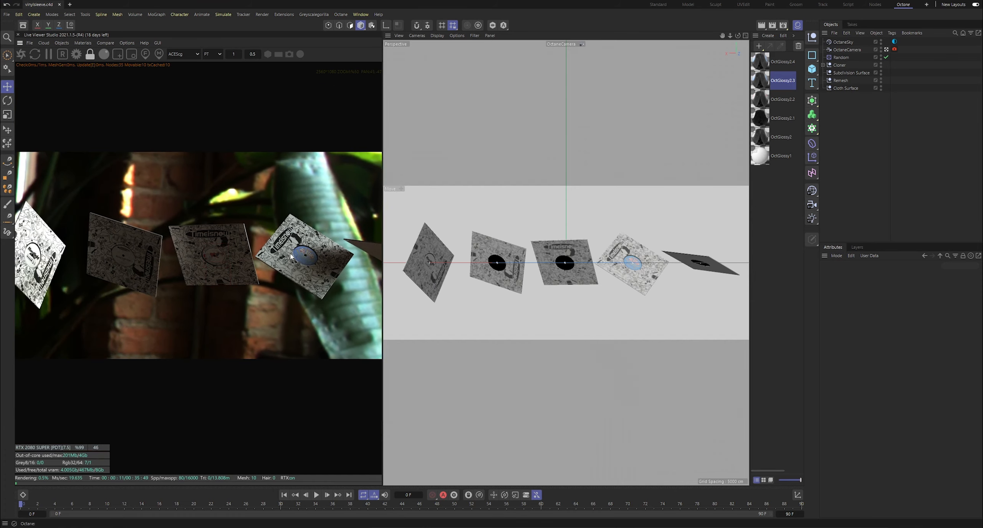
scroll(99, 263, up, 1)
scroll(113, 254, up, 5)
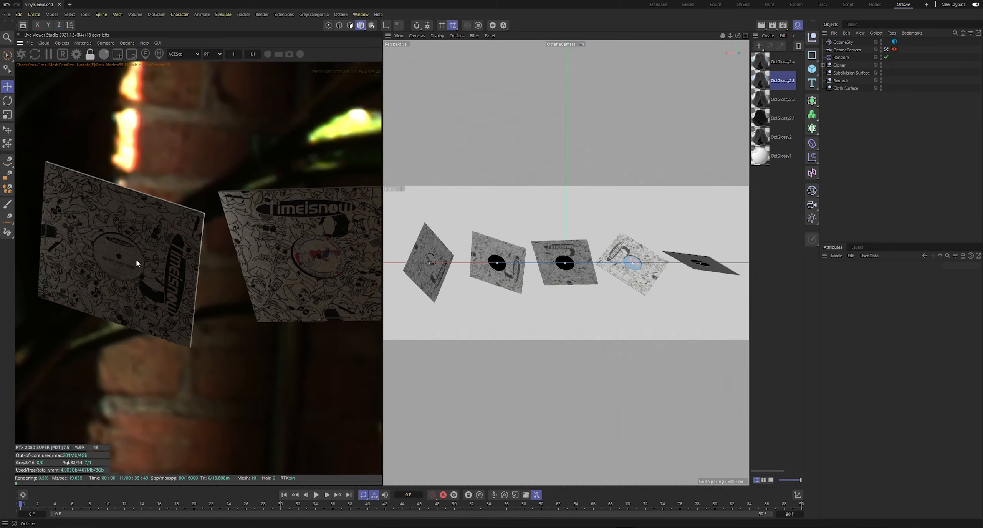
scroll(146, 261, down, 5)
scroll(115, 257, up, 5)
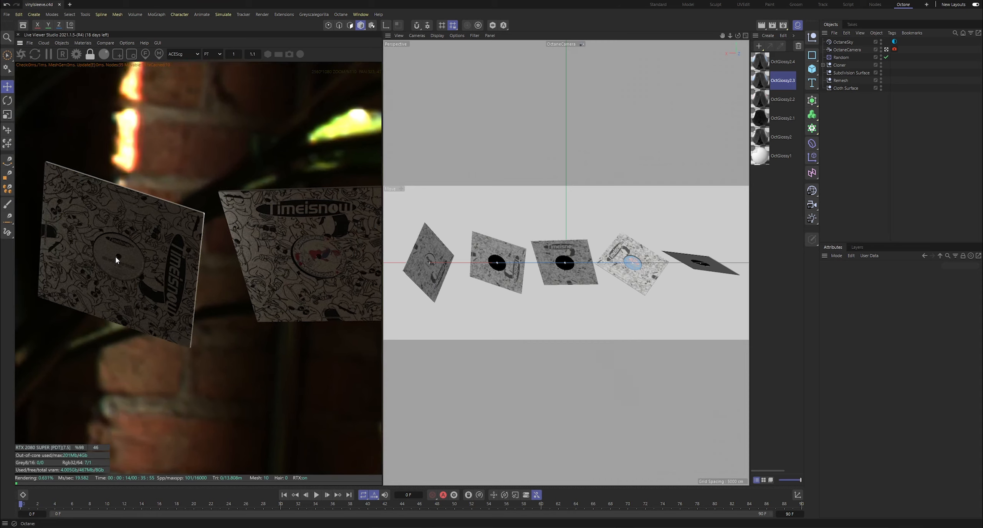
drag(116, 256, 301, 249)
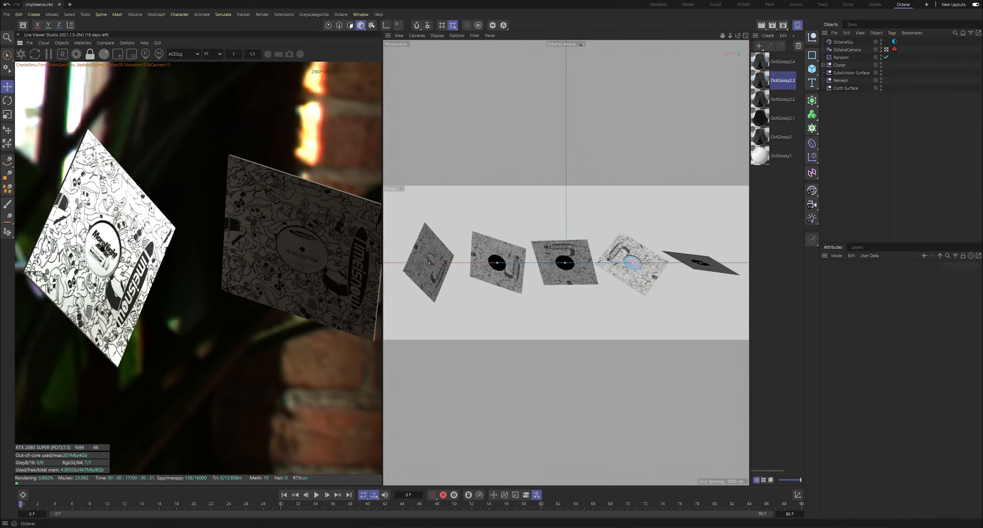
scroll(121, 250, down, 1)
drag(260, 248, 117, 255)
scroll(261, 245, up, 5)
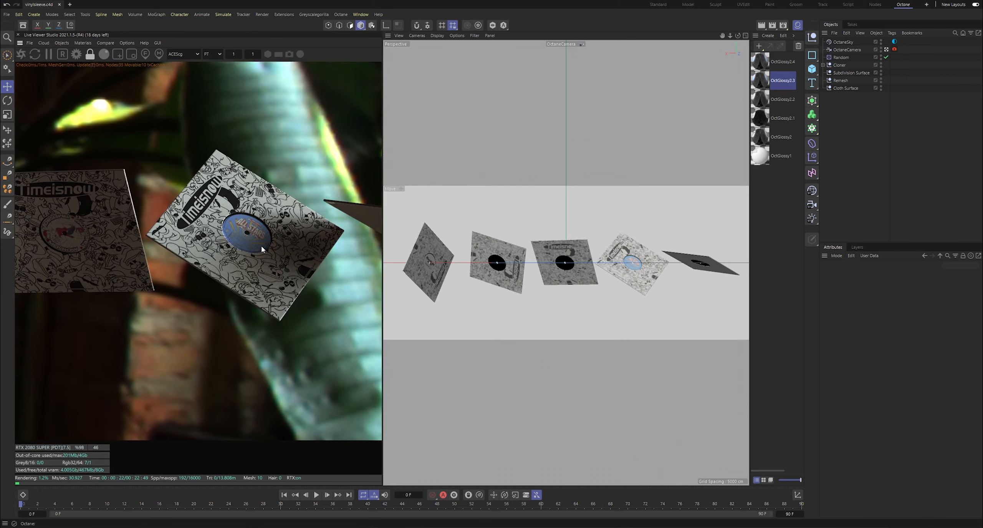
drag(287, 239, 121, 232)
scroll(204, 239, down, 7)
drag(358, 240, 147, 238)
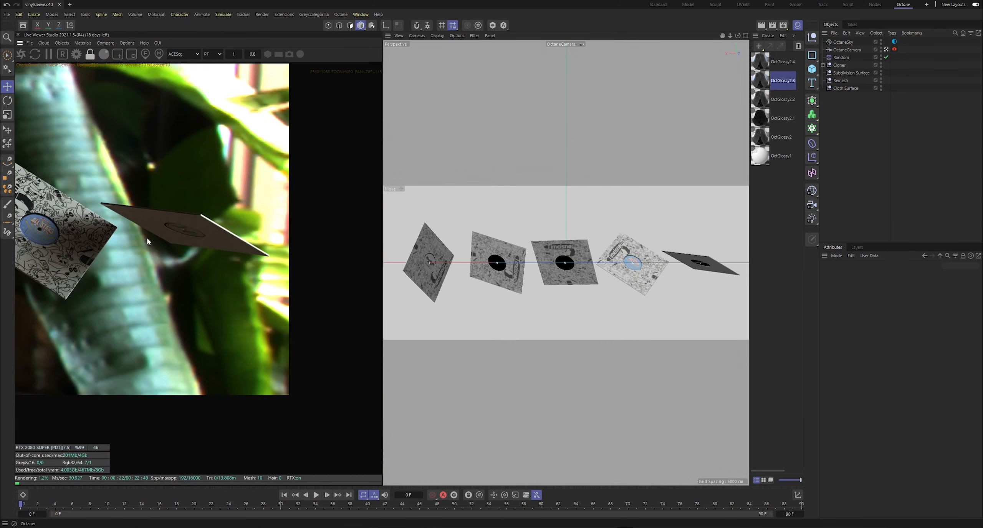
drag(211, 243, 378, 248)
scroll(196, 251, down, 4)
drag(158, 247, 331, 257)
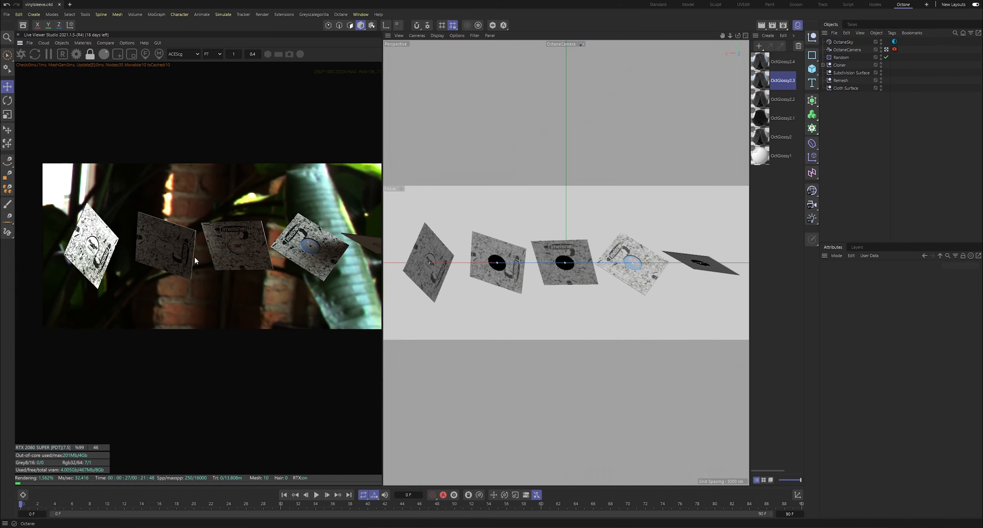
scroll(195, 257, up, 1)
drag(193, 261, 152, 288)
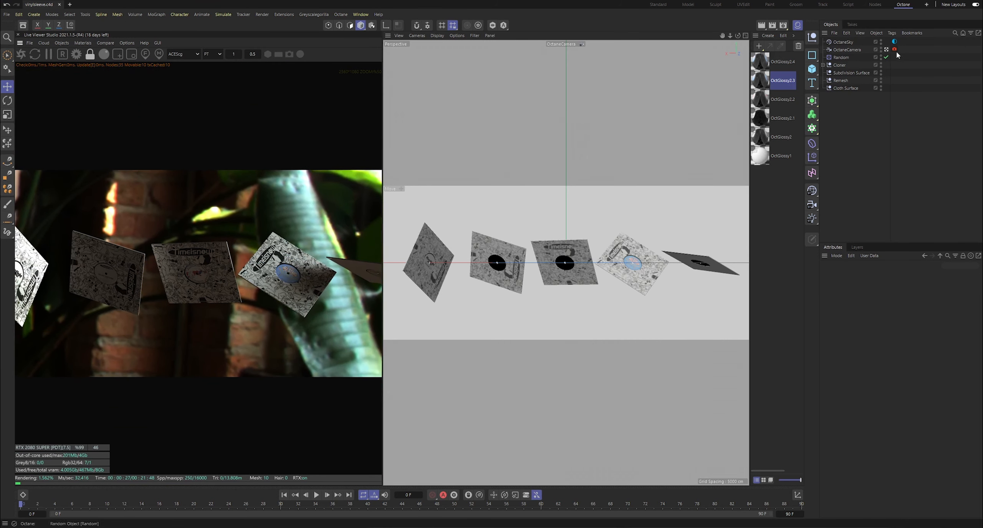
Duplicate the OctaneSky and clear the environment texture of the copy
click(848, 41)
key(ctrl+c)
key(ctrl+v)
click(894, 41)
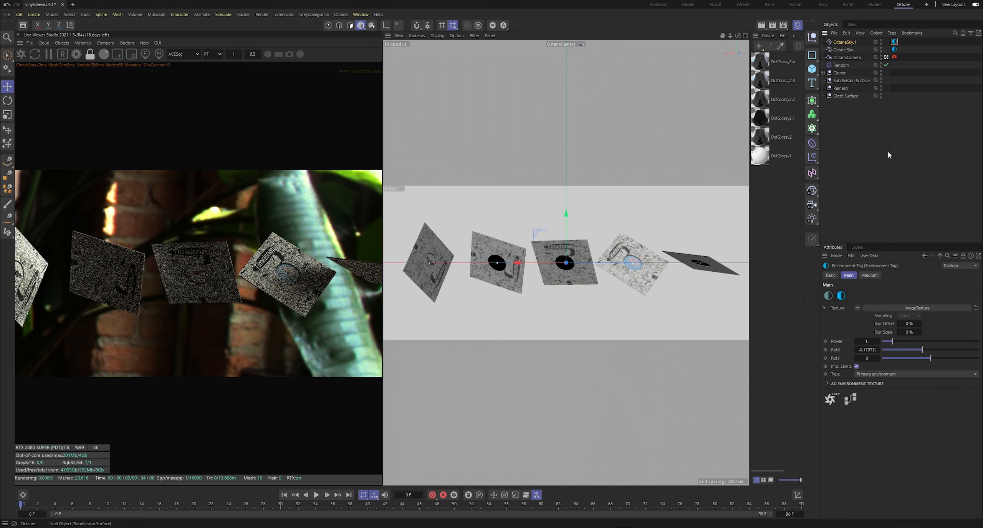
click(858, 308)
click(879, 101)
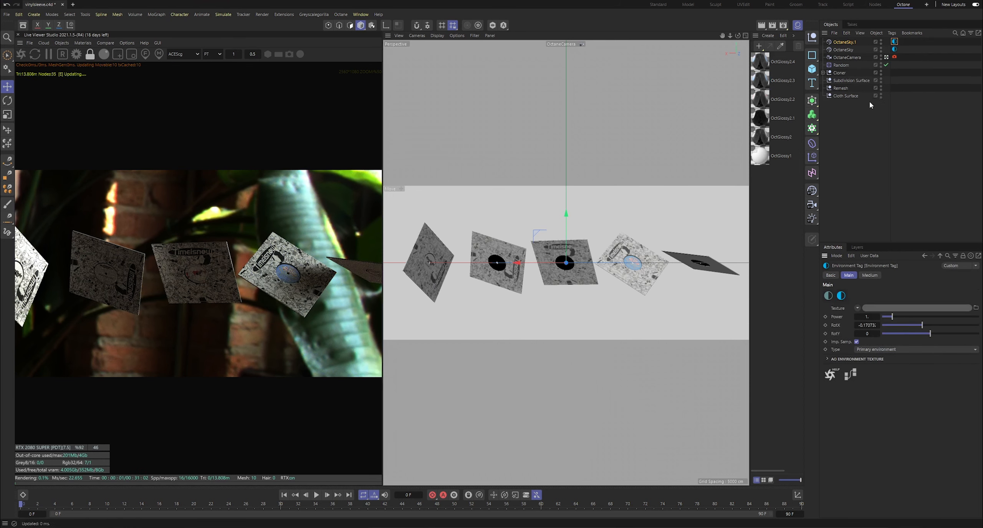
click(317, 14)
click(323, 119)
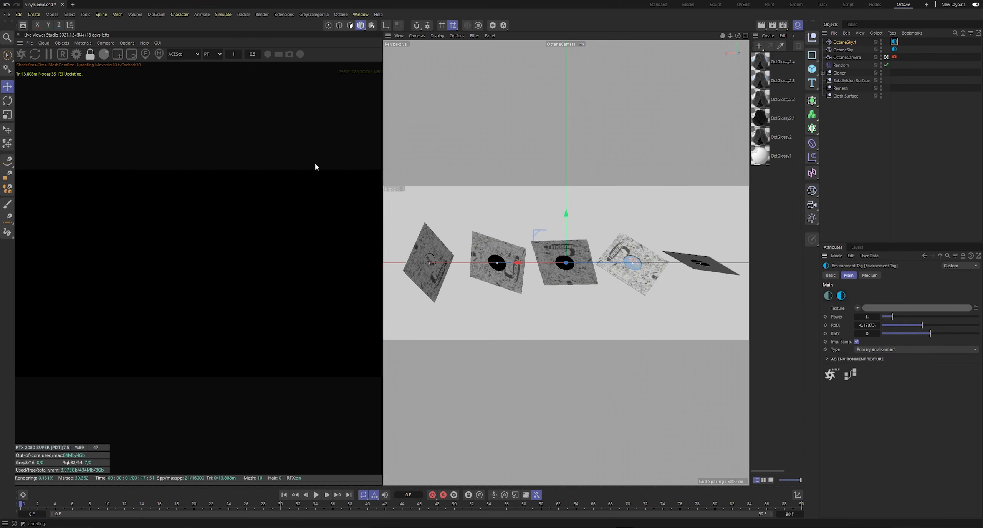
click(323, 15)
click(913, 60)
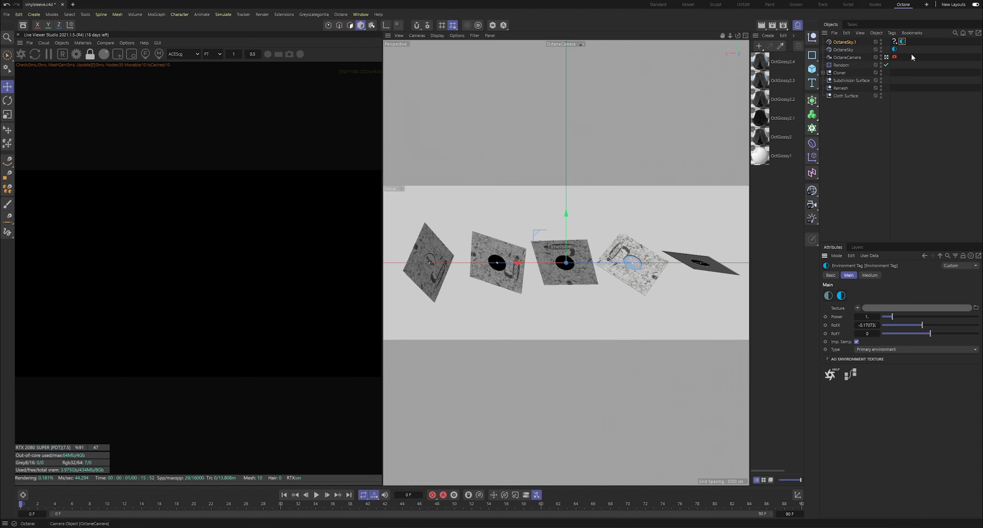
click(894, 42)
key(Delete)
Add an ImageTexture to the duplicated sky and load GSG PRO STUDIOS METAL 010 from the Plus Library's Pro Studios Metal HDRIs
click(894, 42)
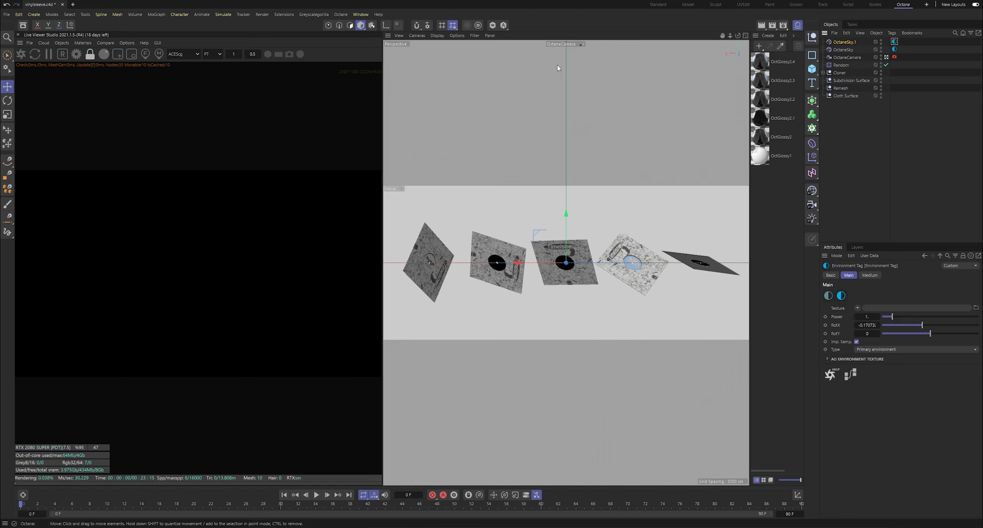
click(313, 14)
click(321, 119)
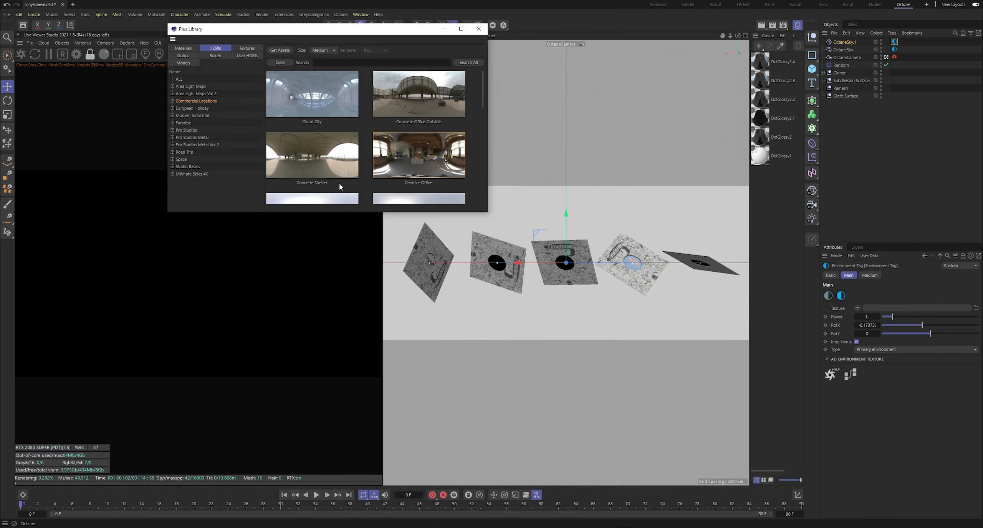
click(192, 137)
scroll(401, 168, down, 3)
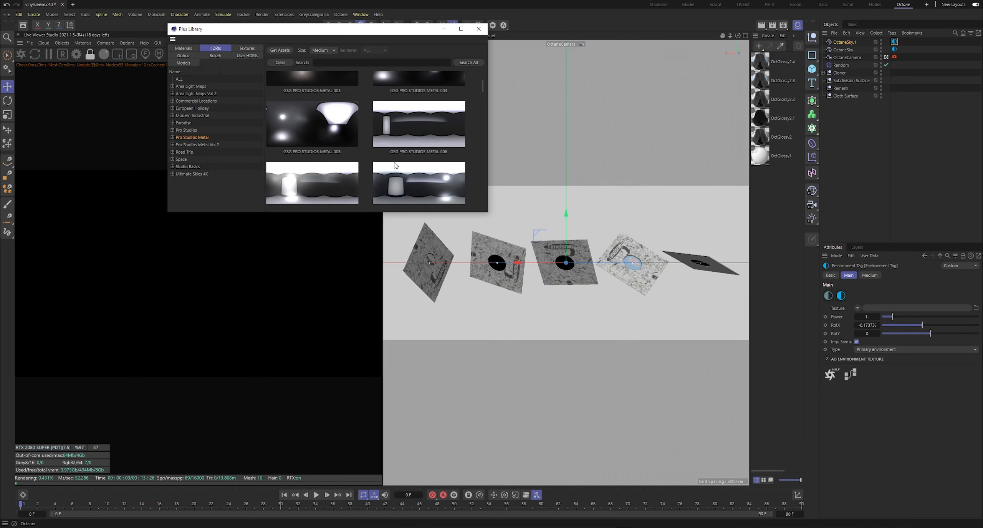
click(857, 307)
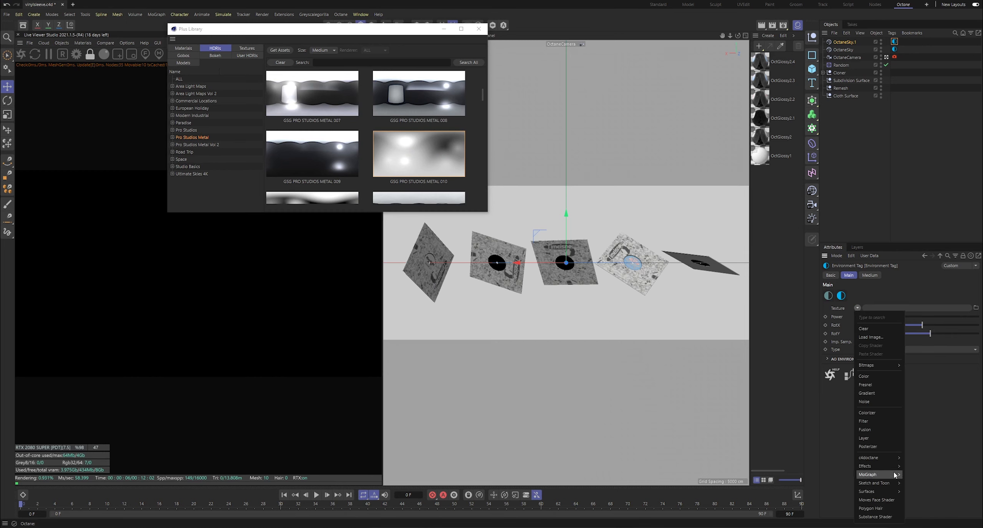
mouse_move(892, 466)
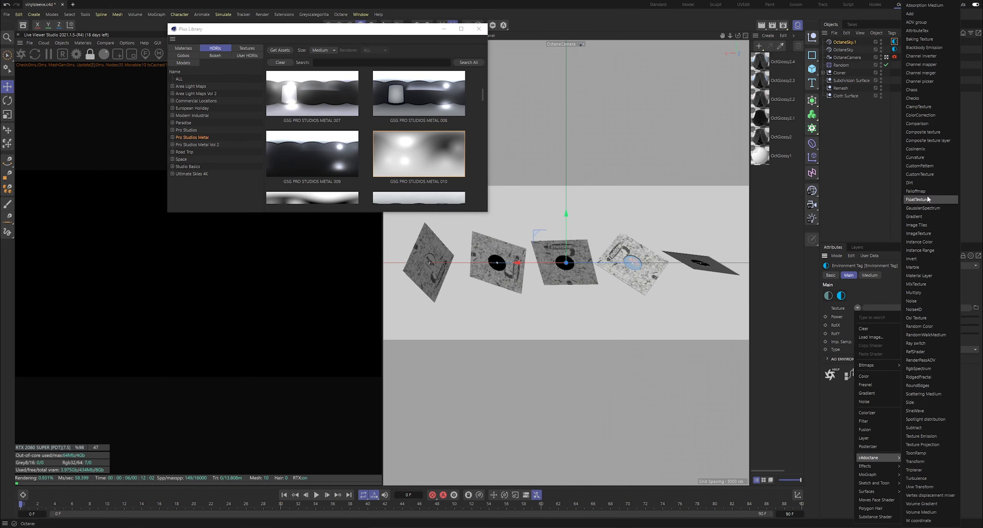
click(928, 234)
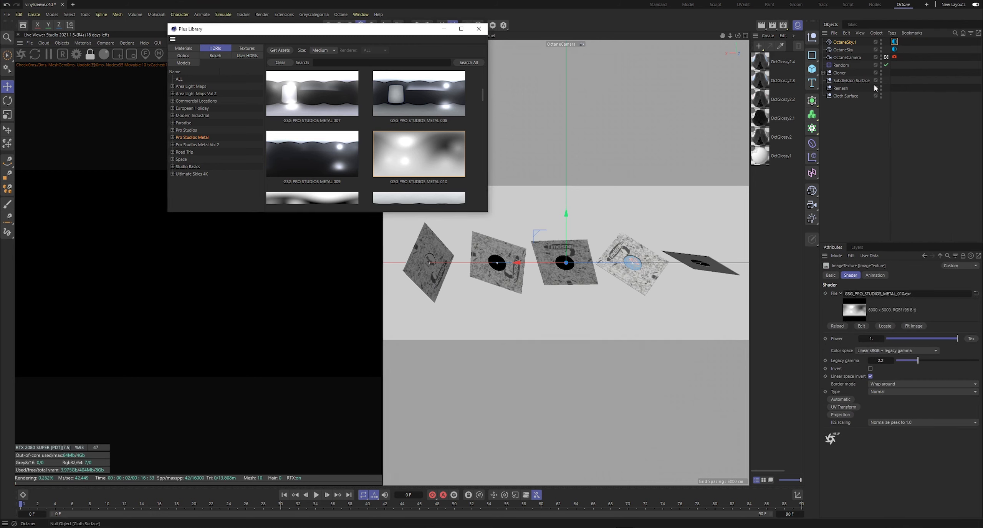
Set the duplicated sky's type to Visible environment and rotate it to a RotX of about -0.68
click(895, 41)
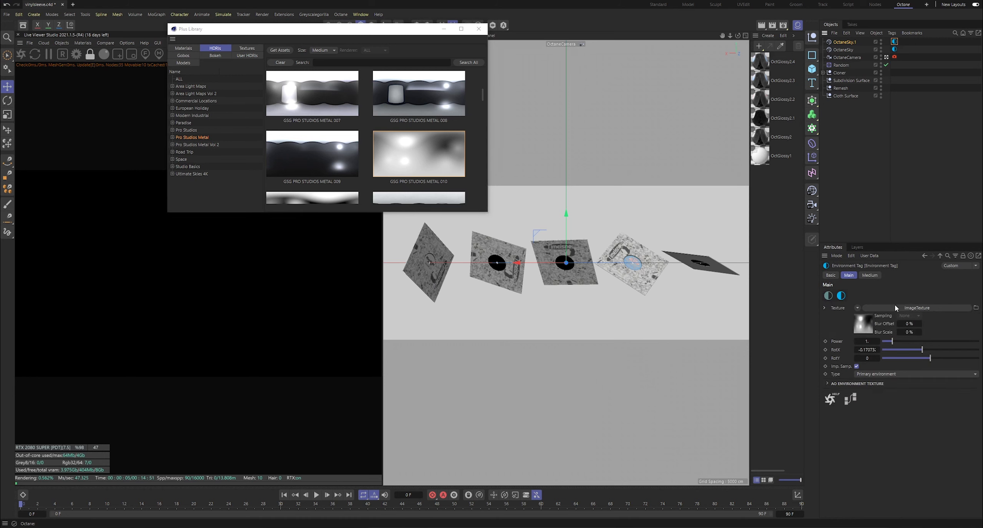
click(883, 373)
click(876, 396)
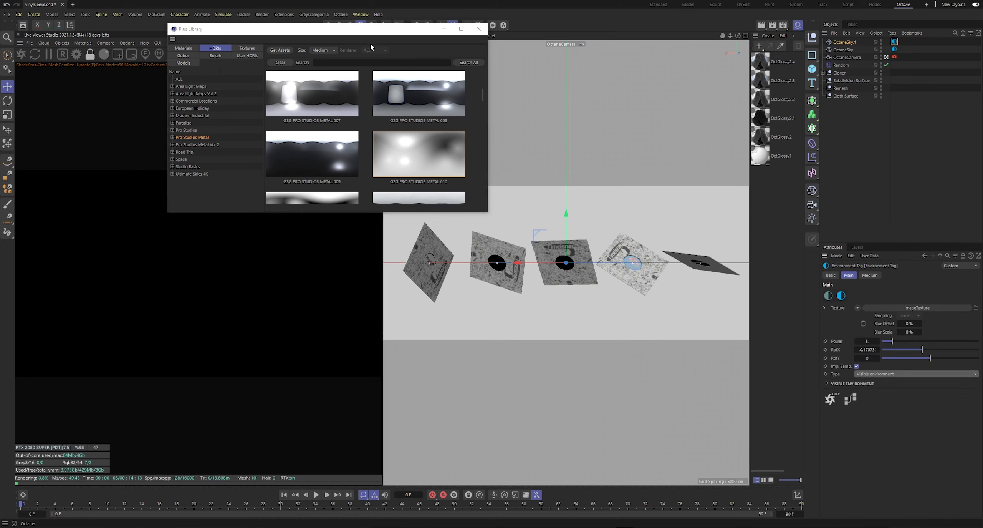
click(443, 30)
key(v)
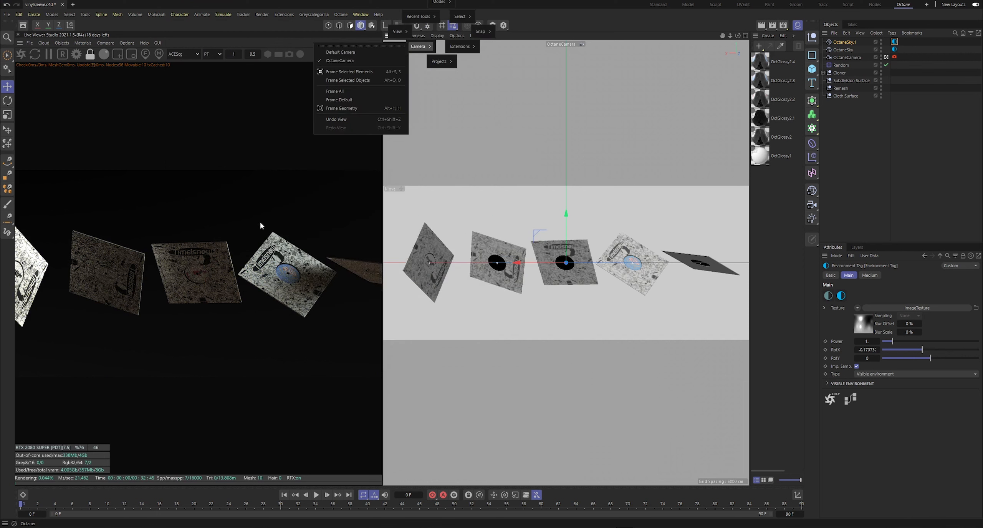
scroll(192, 252, down, 2)
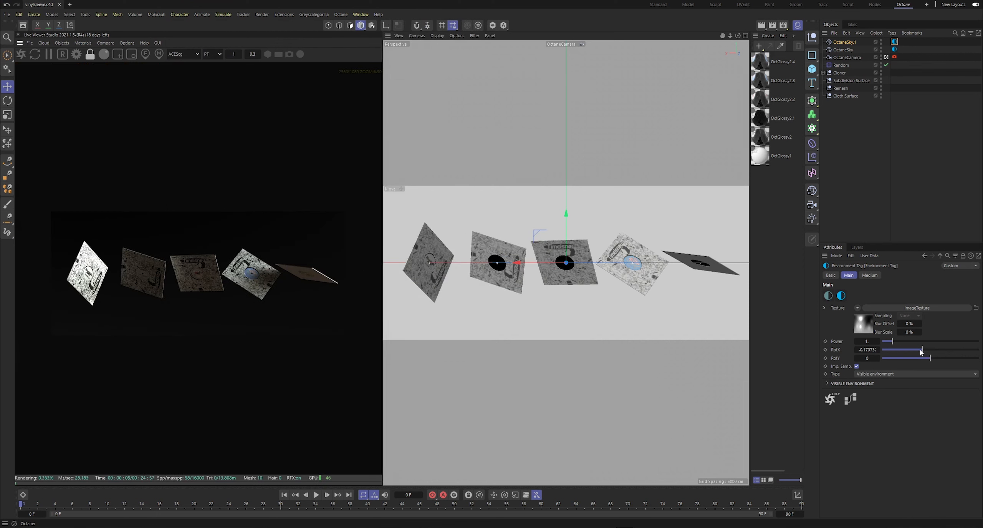
drag(921, 349, 905, 352)
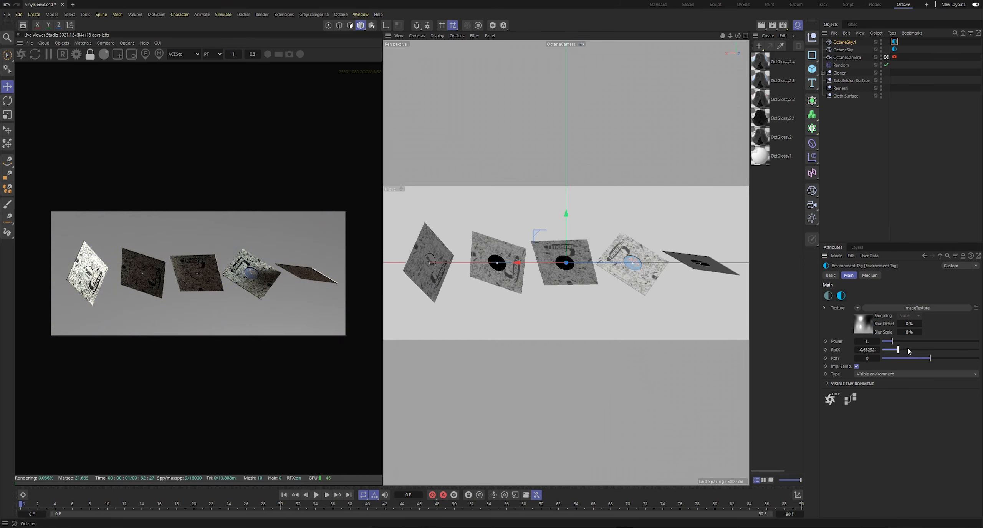
Examine how the lit sleeves look against the visible studio background in the Live Viewer render
scroll(202, 253, up, 5)
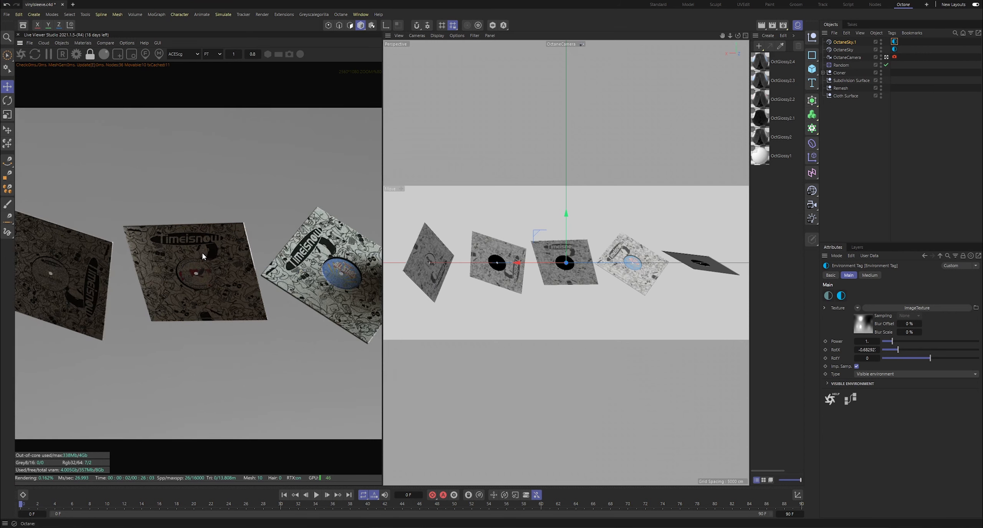
scroll(202, 252, down, 5)
scroll(176, 263, up, 3)
mouse_move(210, 216)
mouse_down()
mouse_move(287, 195)
mouse_move(210, 217)
mouse_up()
scroll(290, 237, down, 2)
scroll(288, 235, up, 1)
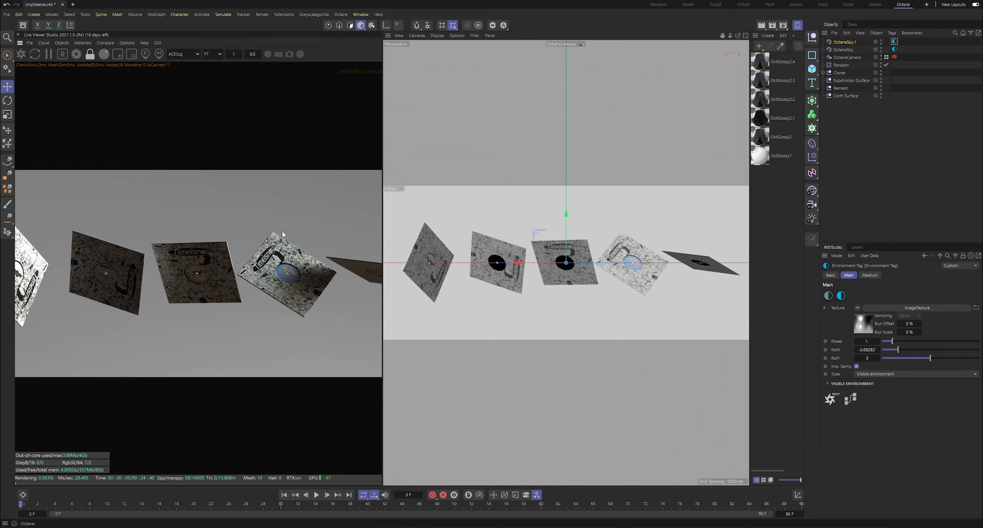
drag(282, 231, 269, 229)
scroll(268, 231, up, 1)
scroll(224, 241, down, 3)
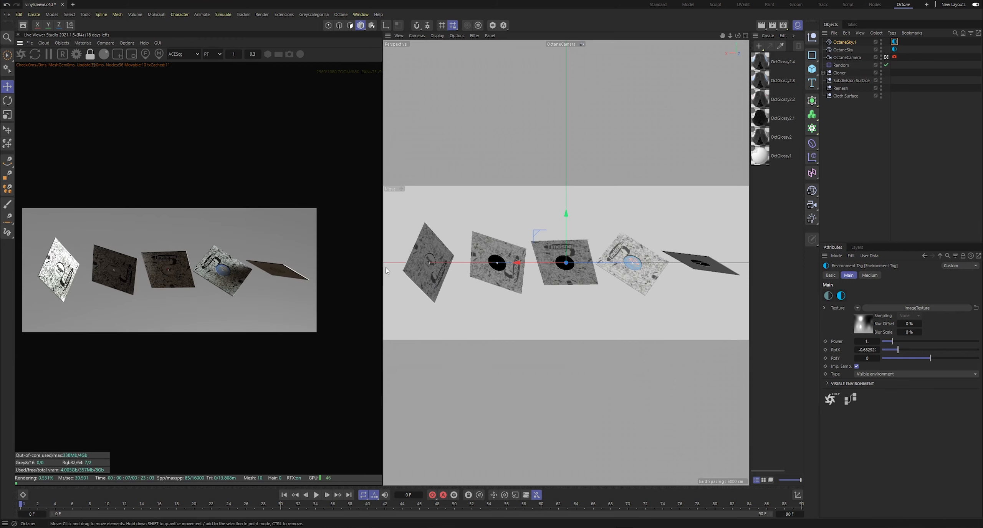
Widen the Live Viewer so the whole render frame fits, and save the scene
drag(384, 267, 504, 267)
scroll(216, 269, up, 4)
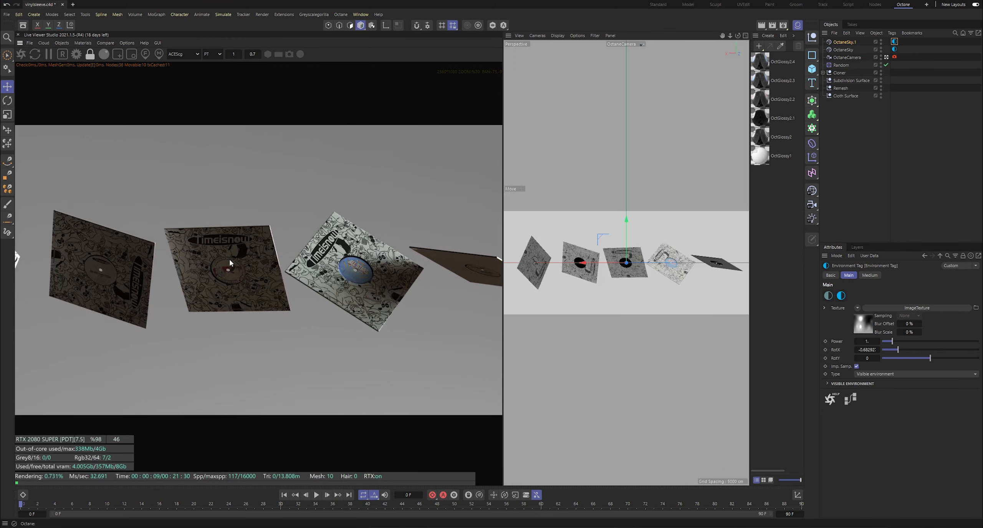
scroll(238, 261, down, 2)
key(ctrl+s)
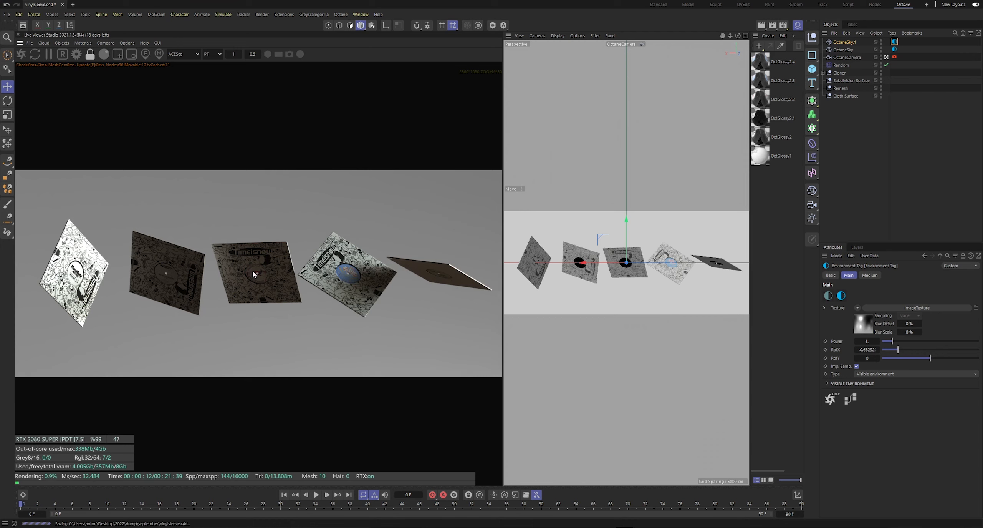
Unfold the Cloner group to reach the five nulls holding the records and sleeves
click(895, 131)
click(837, 73)
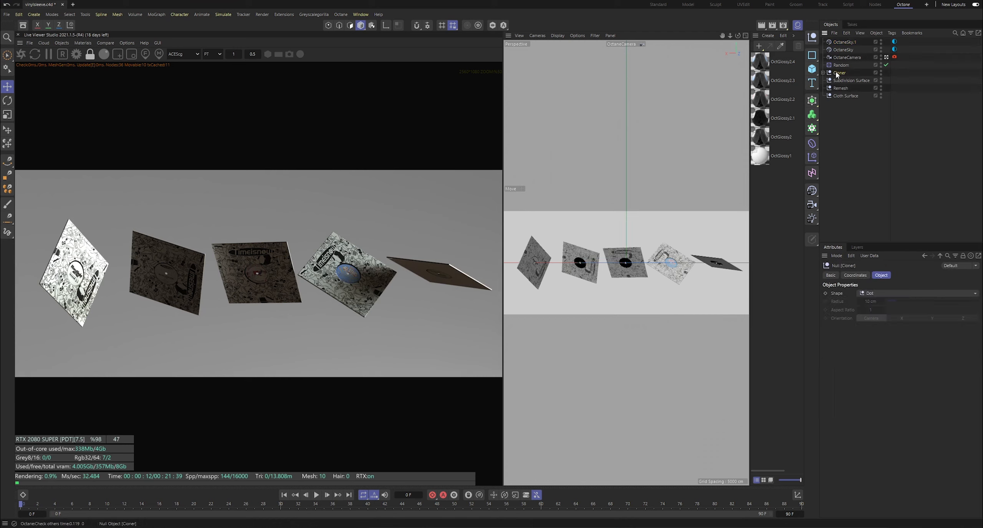
click(844, 68)
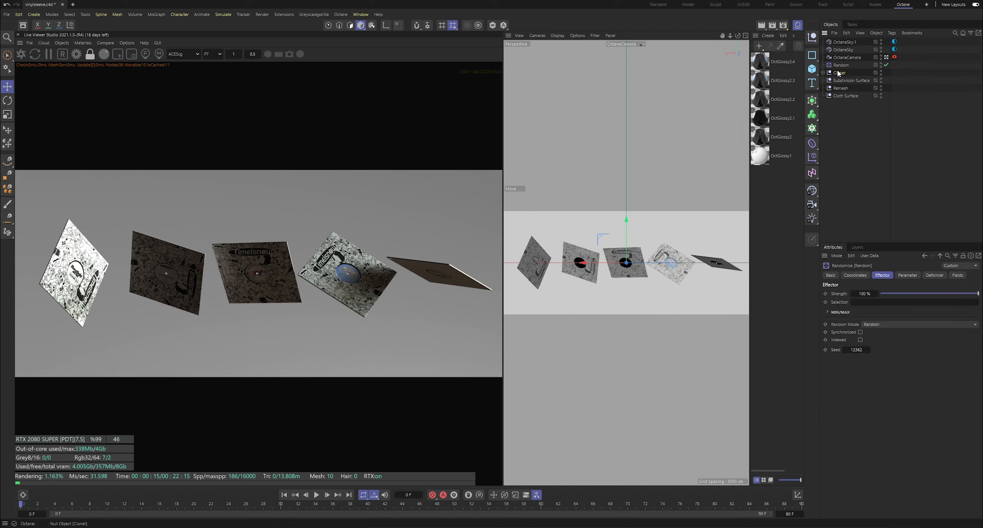
click(841, 72)
click(823, 73)
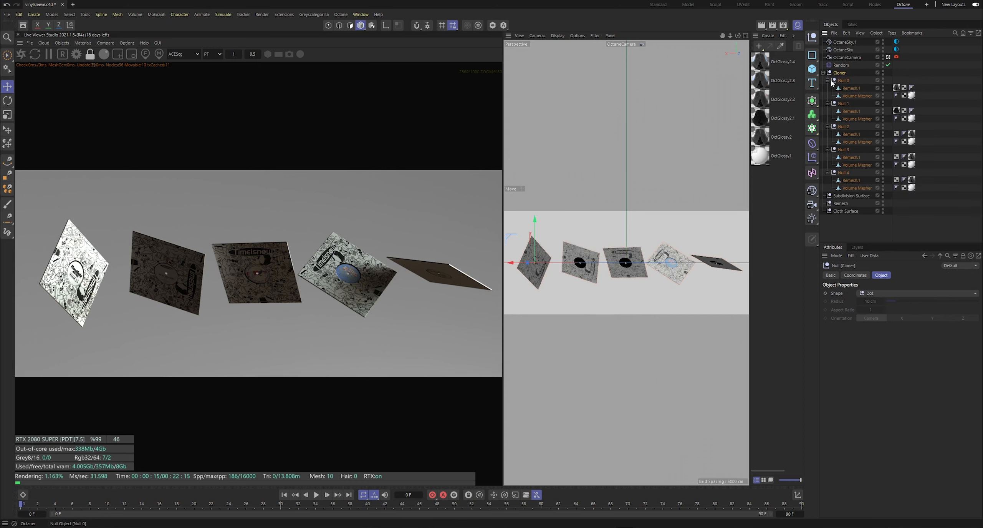
click(827, 80)
click(827, 88)
click(827, 95)
click(827, 103)
click(828, 111)
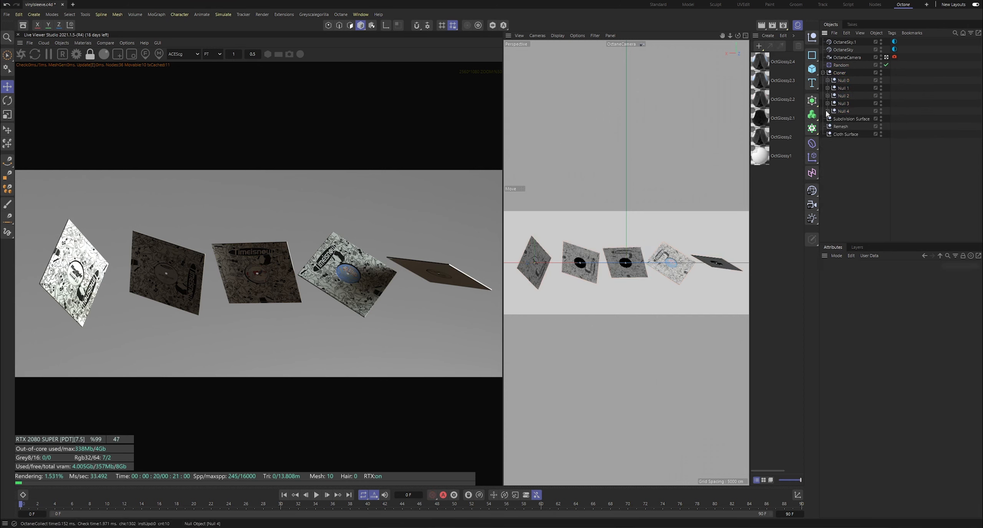
click(831, 111)
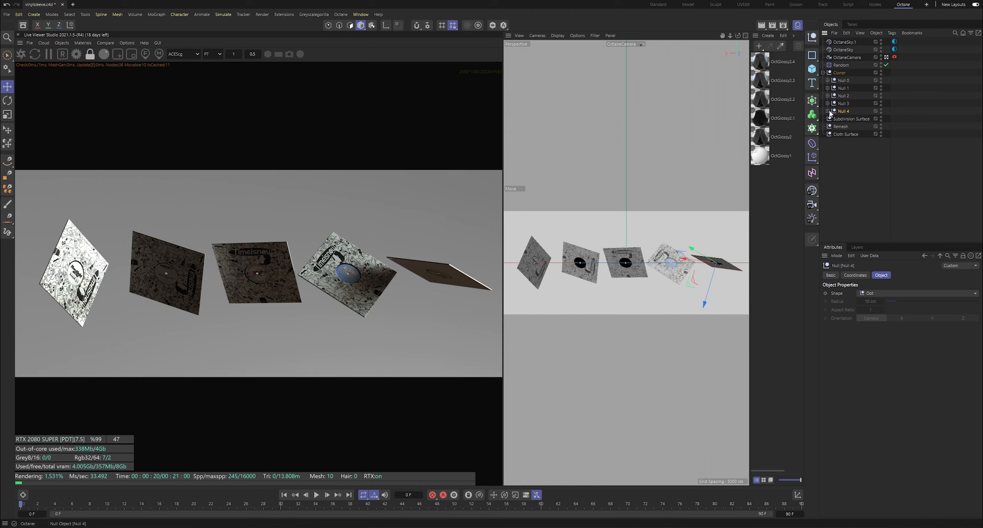
click(827, 111)
click(827, 103)
click(827, 96)
click(827, 88)
click(827, 80)
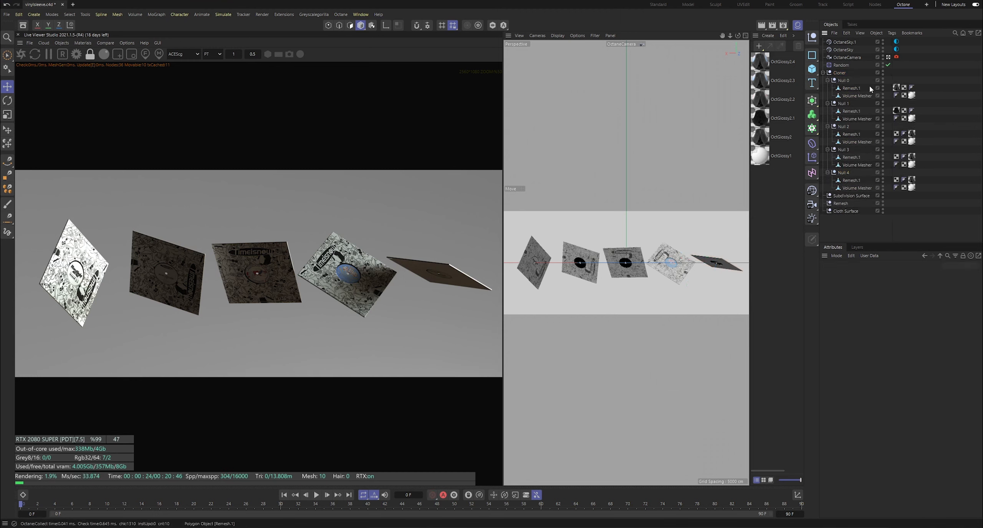
Hide the Volume Mesher in Null 0 through Null 4 in both editor and renderer, and refresh the Live Viewer render
click(883, 94)
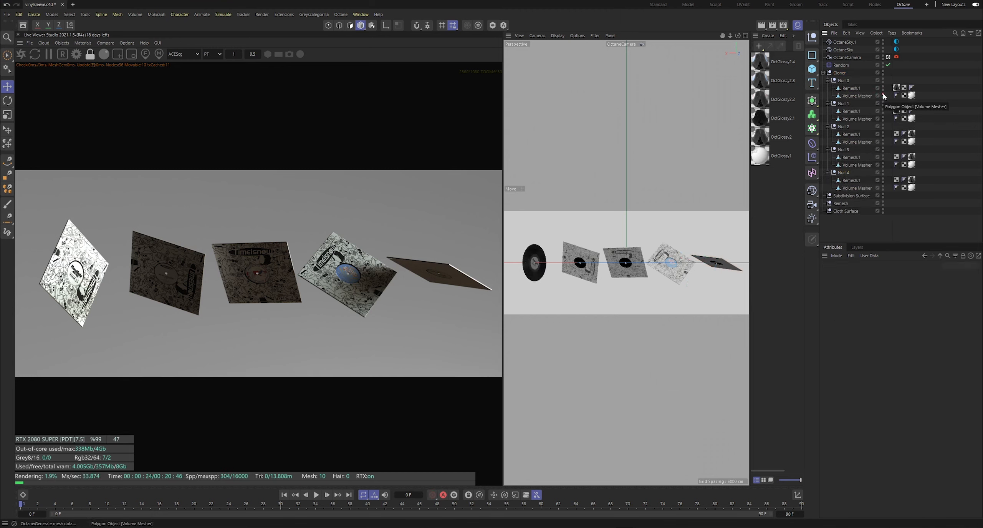
click(882, 117)
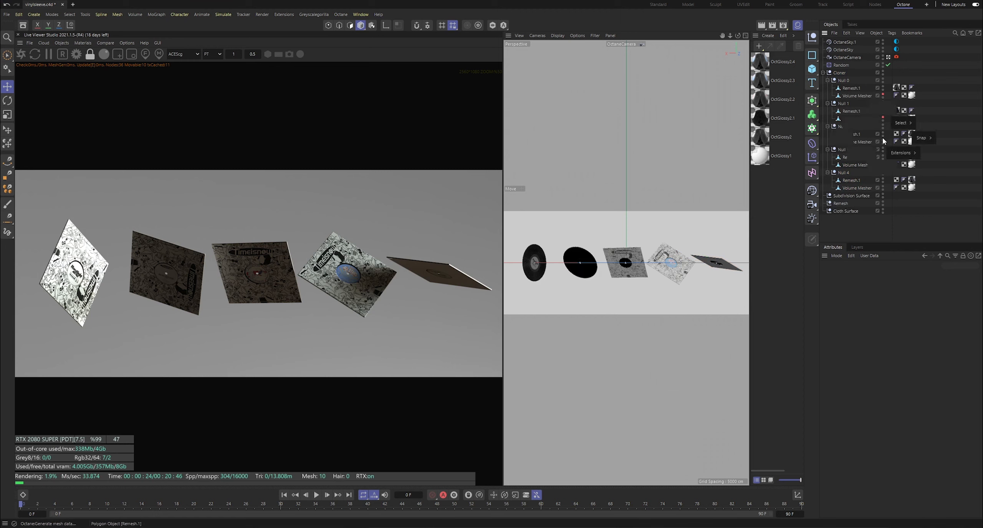
click(883, 140)
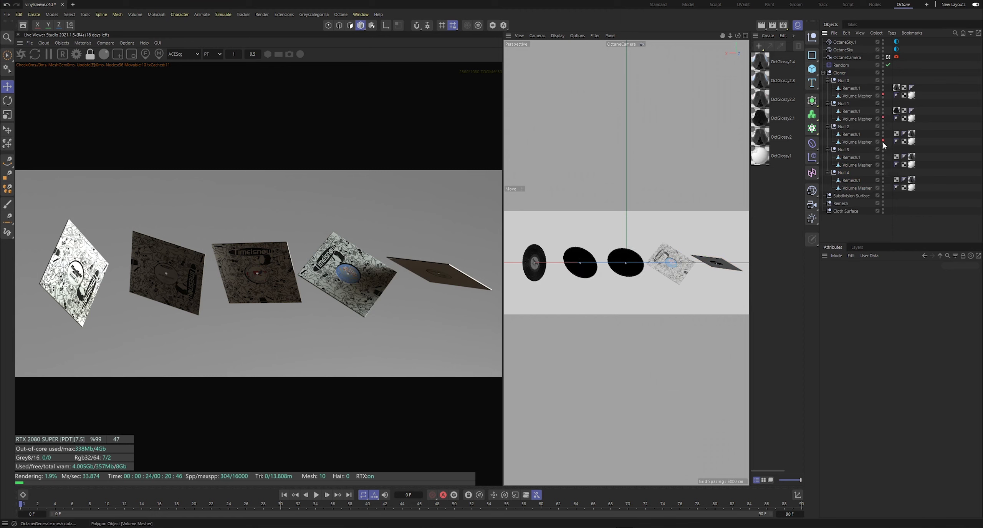
click(883, 164)
click(882, 187)
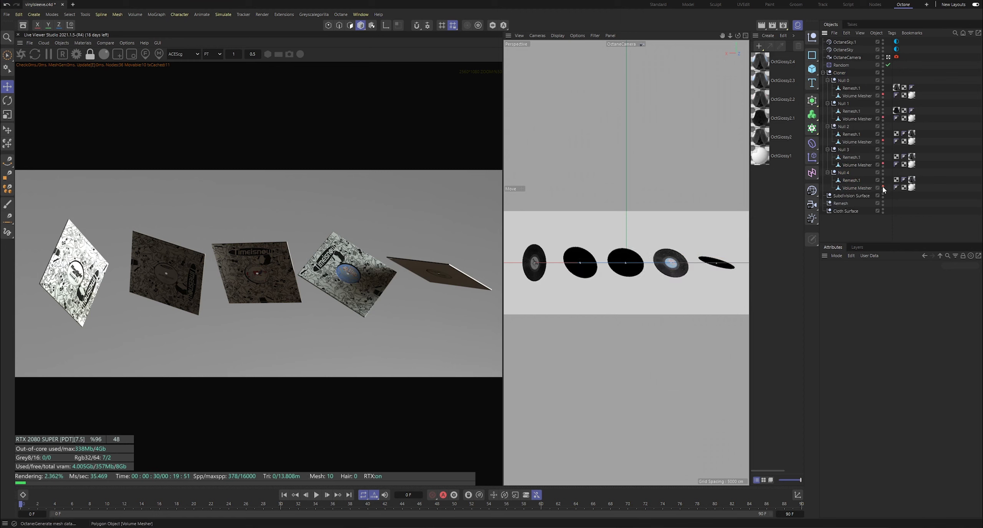
click(21, 54)
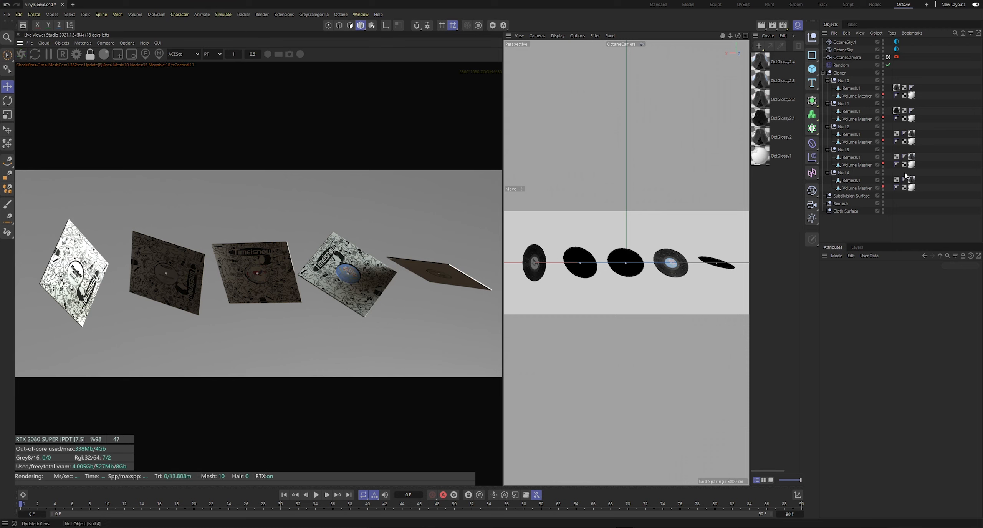
click(882, 189)
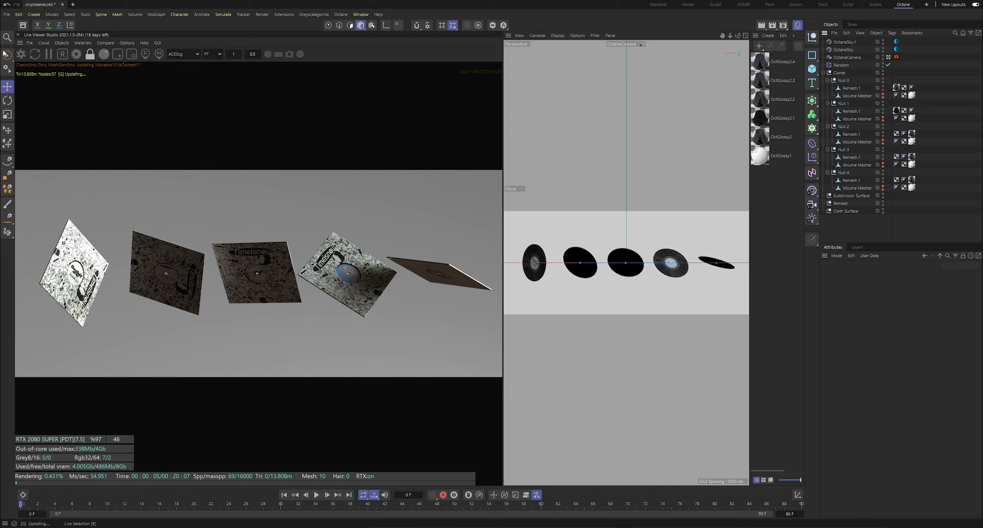
click(22, 54)
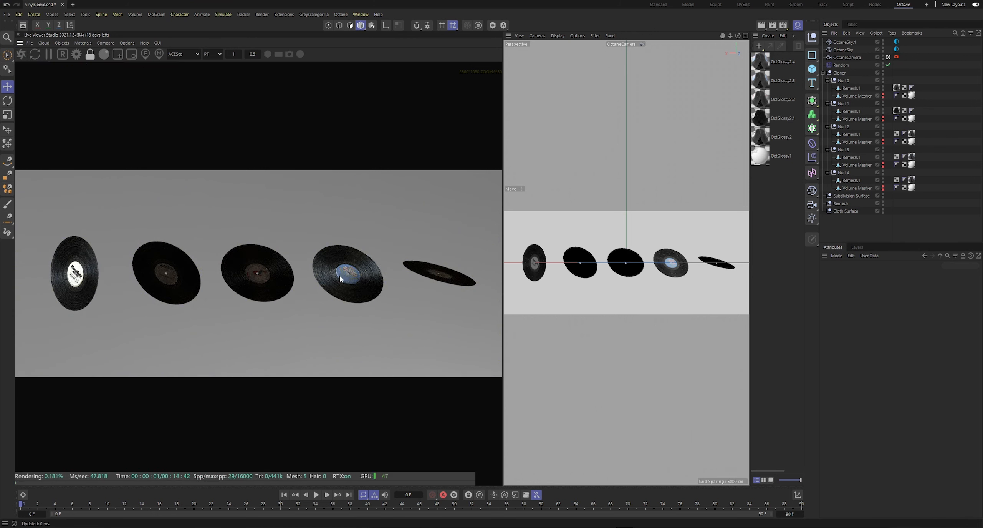
Examine the grooves and labels of the bare vinyl records up close in the Live Viewer render, and save the scene
scroll(326, 271, up, 6)
scroll(358, 206, up, 1)
drag(340, 212, 212, 208)
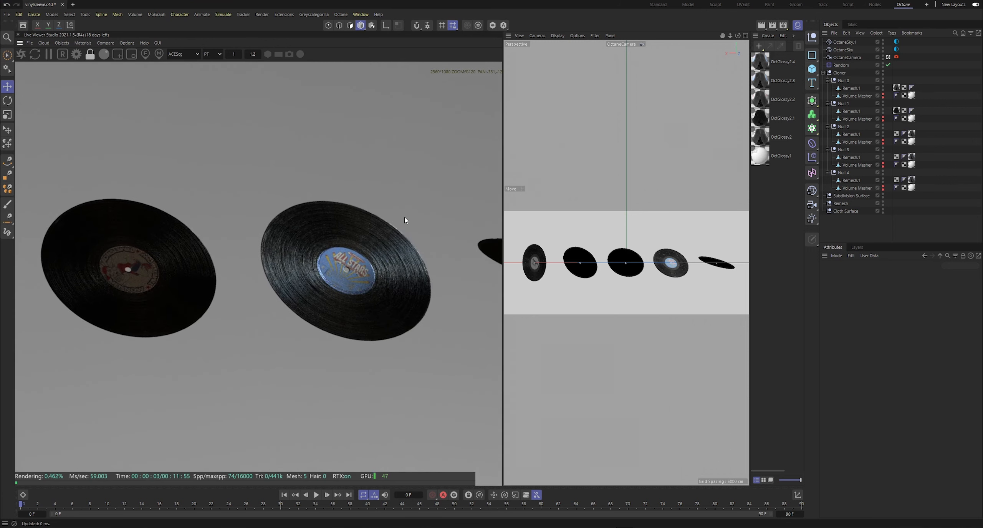
drag(389, 220, 340, 230)
scroll(202, 206, down, 2)
drag(179, 214, 387, 201)
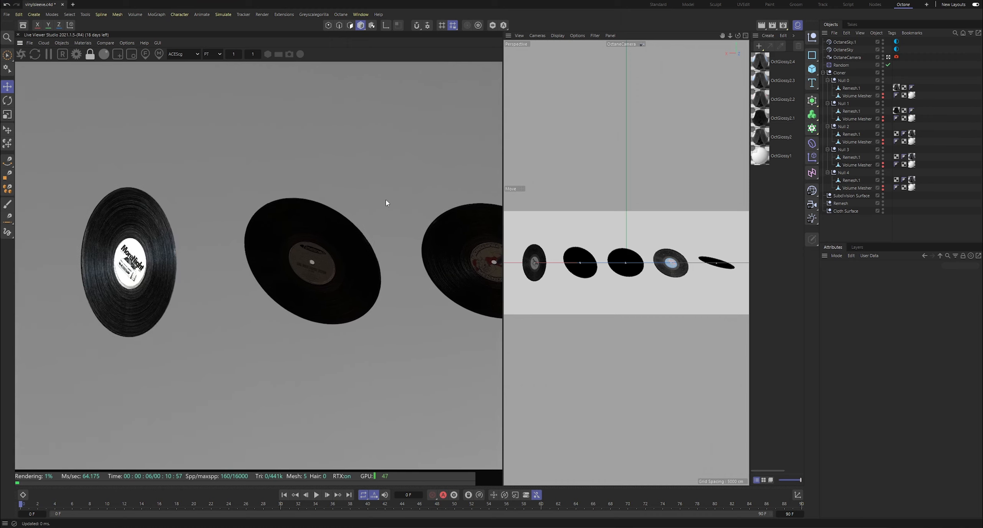
scroll(168, 222, up, 2)
scroll(122, 253, down, 7)
drag(360, 246, 147, 248)
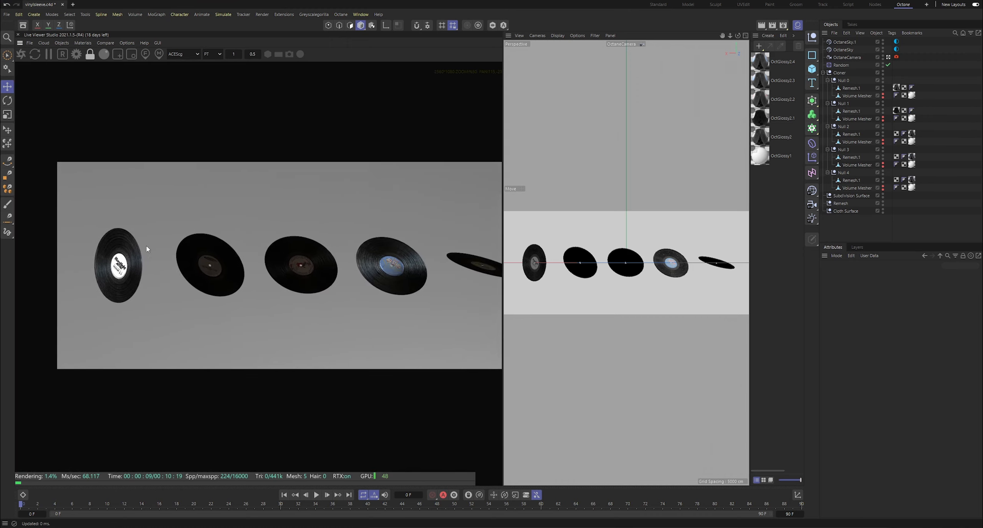
scroll(304, 271, down, 2)
scroll(307, 270, up, 2)
drag(307, 271, 266, 272)
scroll(235, 264, down, 2)
scroll(236, 261, up, 2)
key(ctrl+s)
Restore the default editor and renderer visibility of the Volume Mesher in all five nulls, and save the scene
click(883, 187)
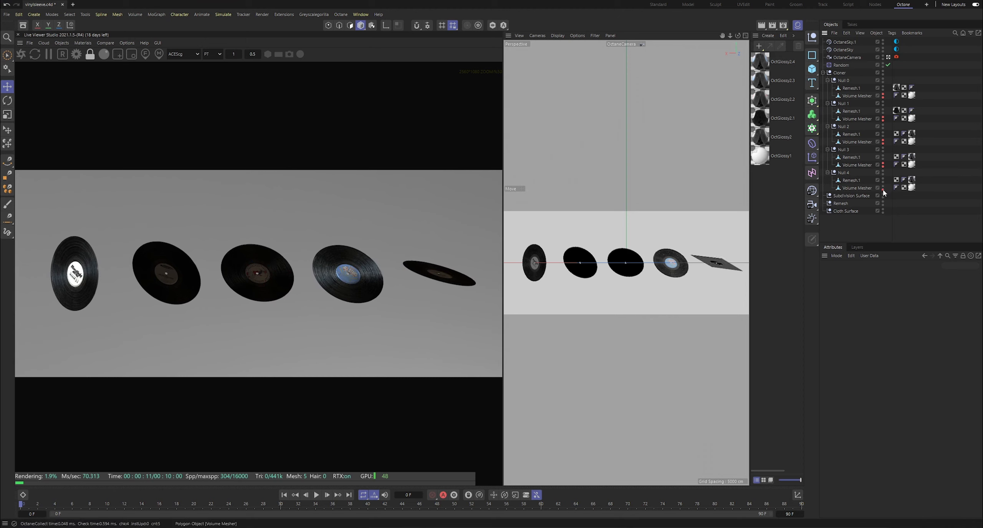
click(883, 165)
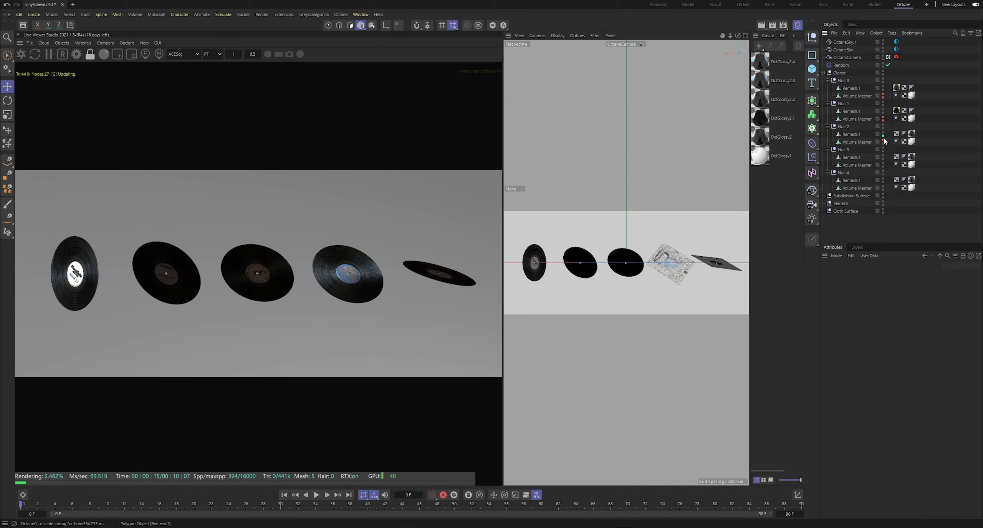
click(883, 142)
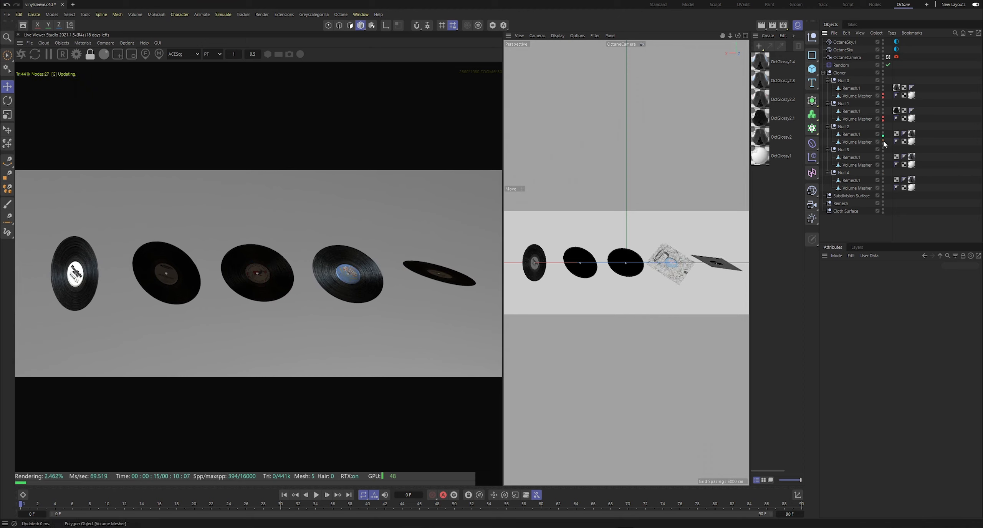
click(883, 118)
click(883, 95)
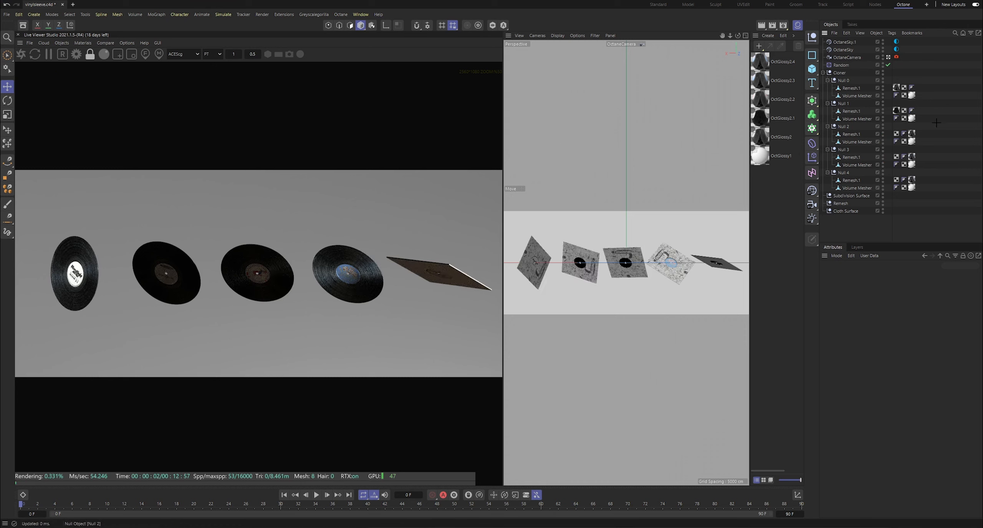
key(ctrl+s)
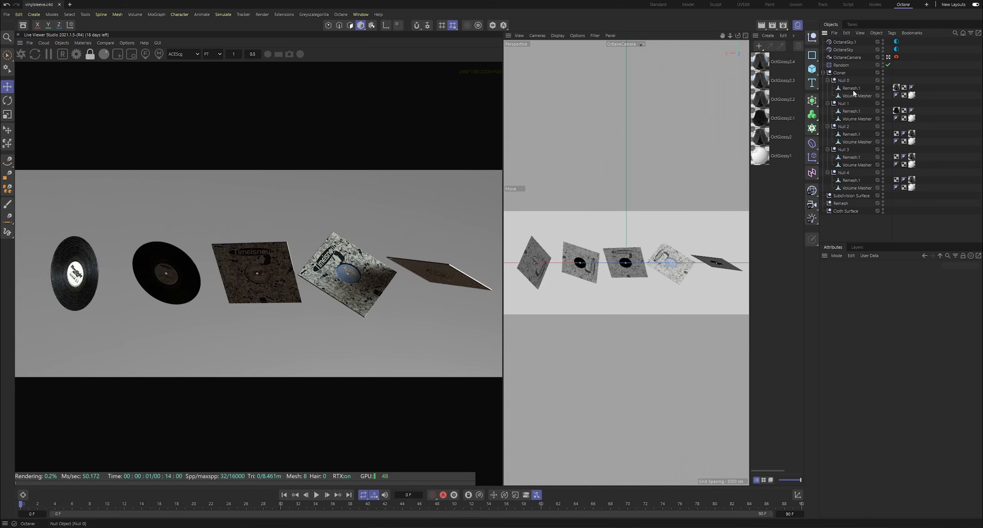
Fold Null 0 through Null 4 in the object hierarchy and save the scene
click(827, 81)
click(827, 88)
click(827, 95)
click(828, 104)
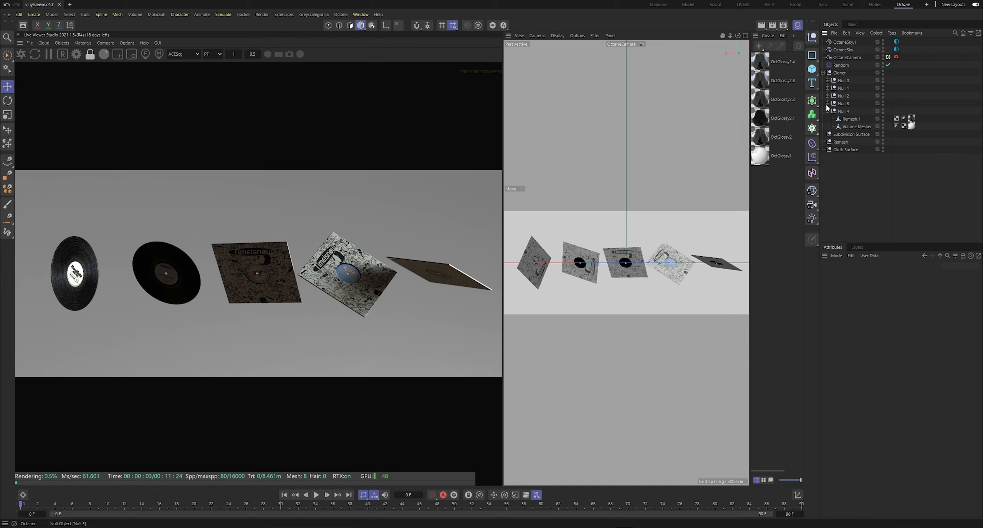
click(828, 111)
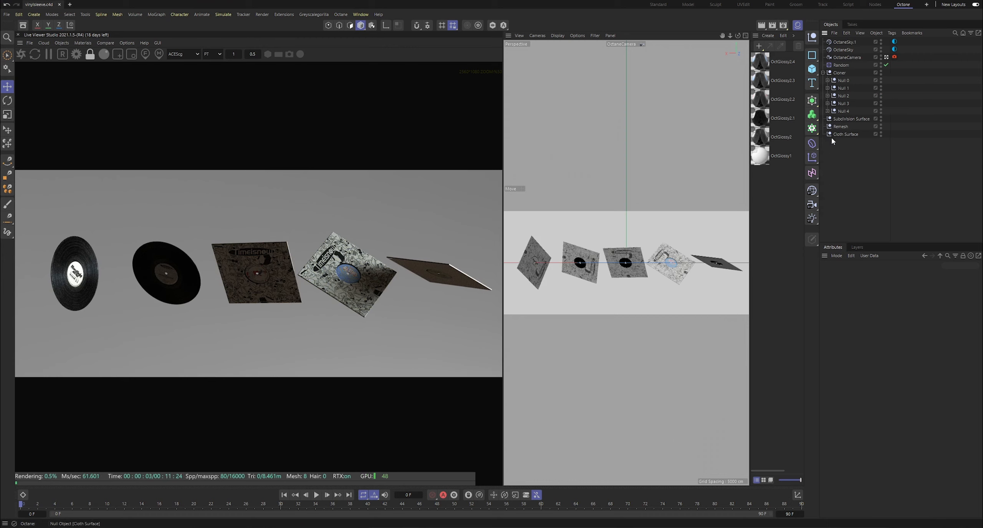
key(ctrl+s)
Pause the Octane render and close the Live Viewer so the viewport fills the workspace
click(827, 111)
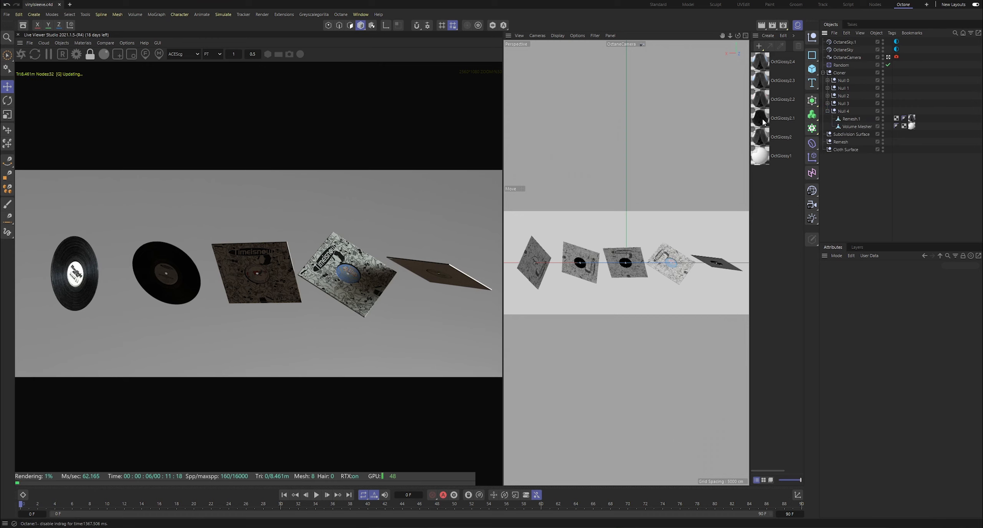
click(48, 54)
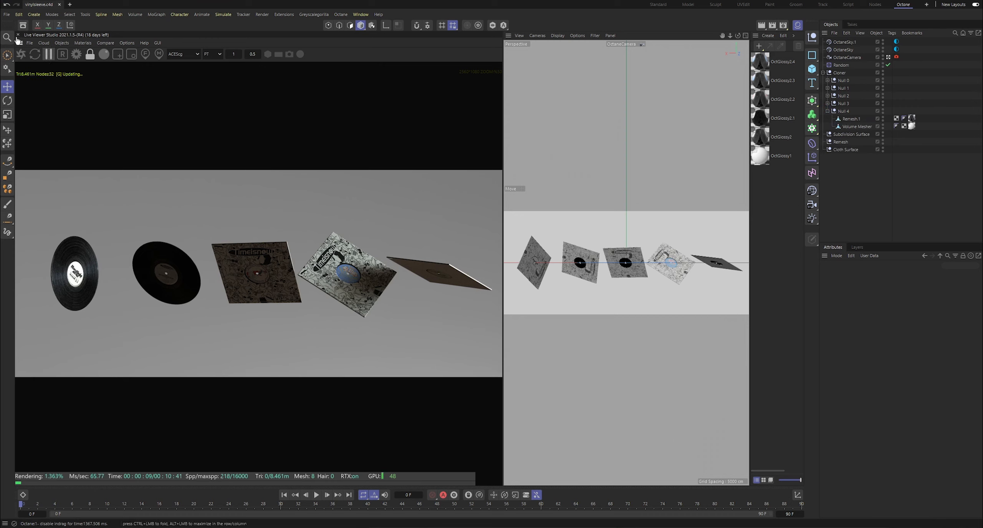
click(30, 43)
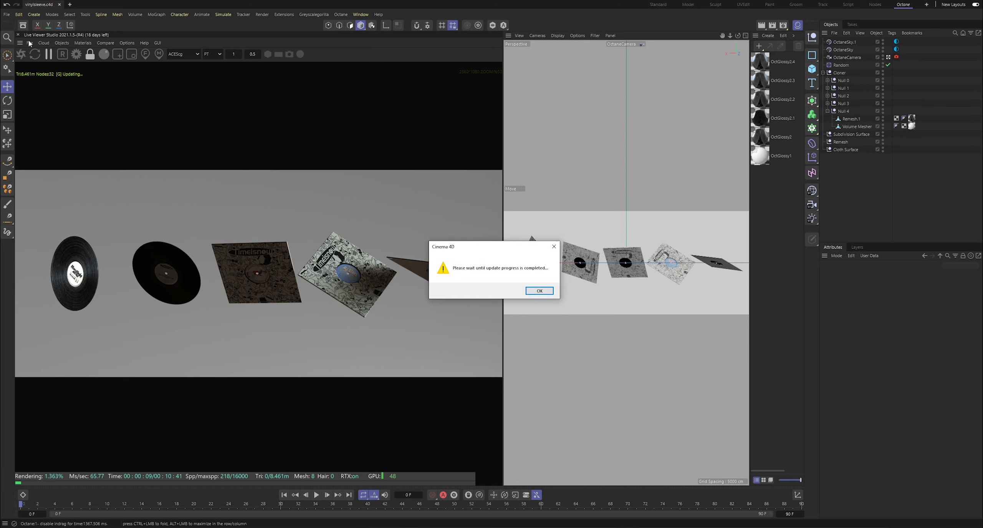
click(554, 246)
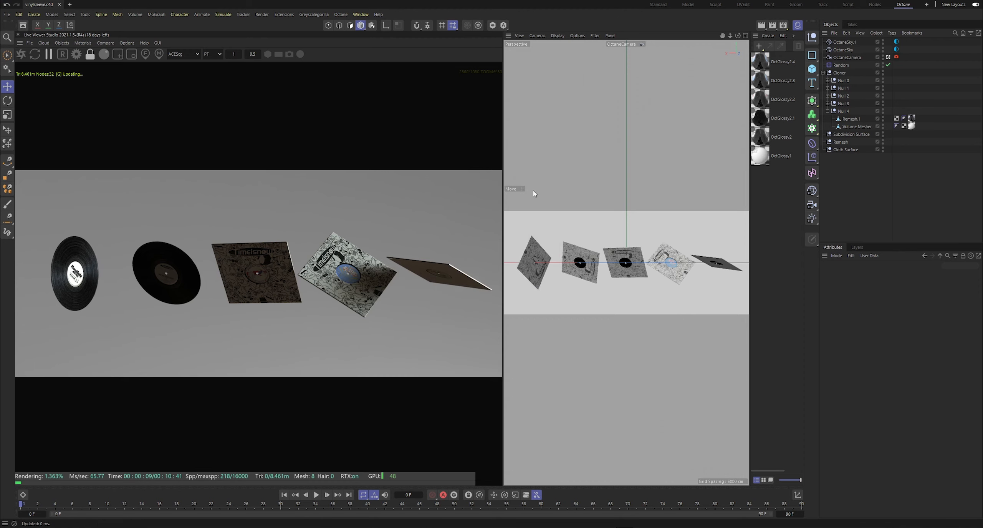
drag(504, 247, 326, 247)
click(827, 111)
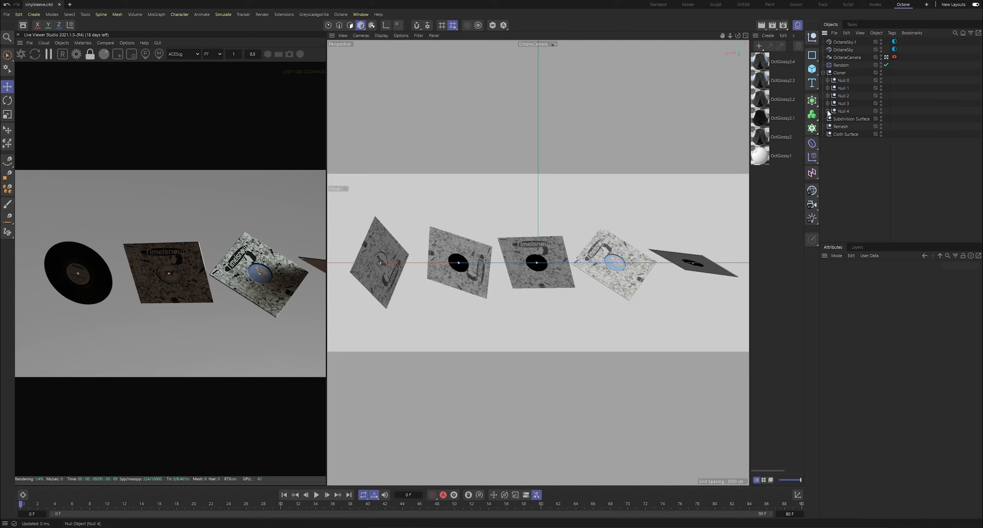
click(827, 111)
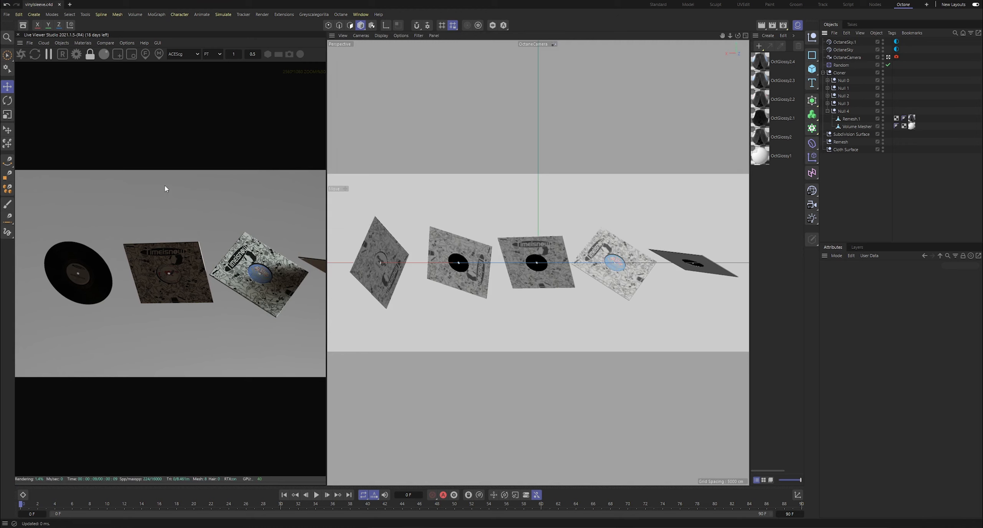
click(17, 34)
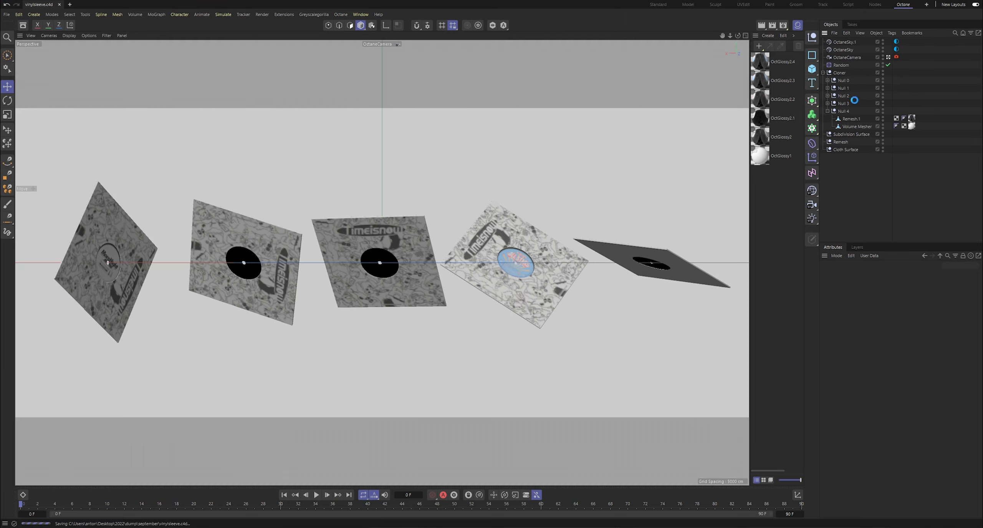
Switch the viewport from the OctaneCamera to the default camera and orbit to view the sleeves from slightly higher
click(888, 57)
drag(730, 35, 867, 29)
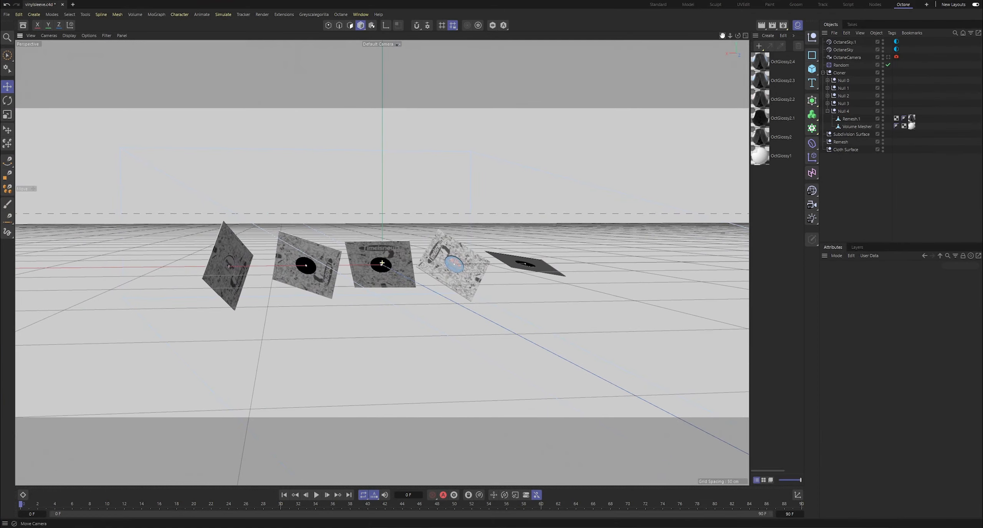
drag(737, 35, 750, 61)
Unfold Null 0 through Null 4 to expose their Remesh.1 and Volume Mesher objects
click(827, 111)
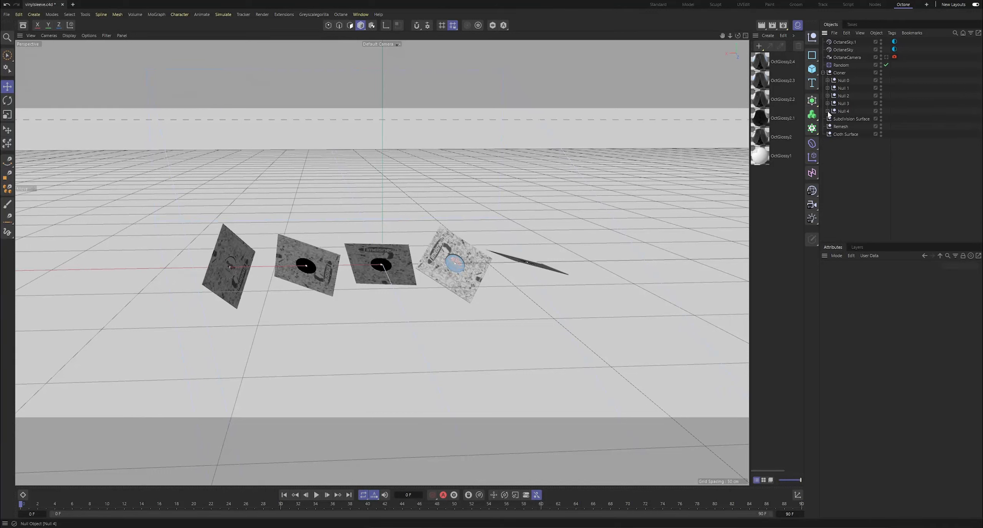
click(828, 111)
click(827, 104)
click(827, 96)
click(827, 88)
key(v)
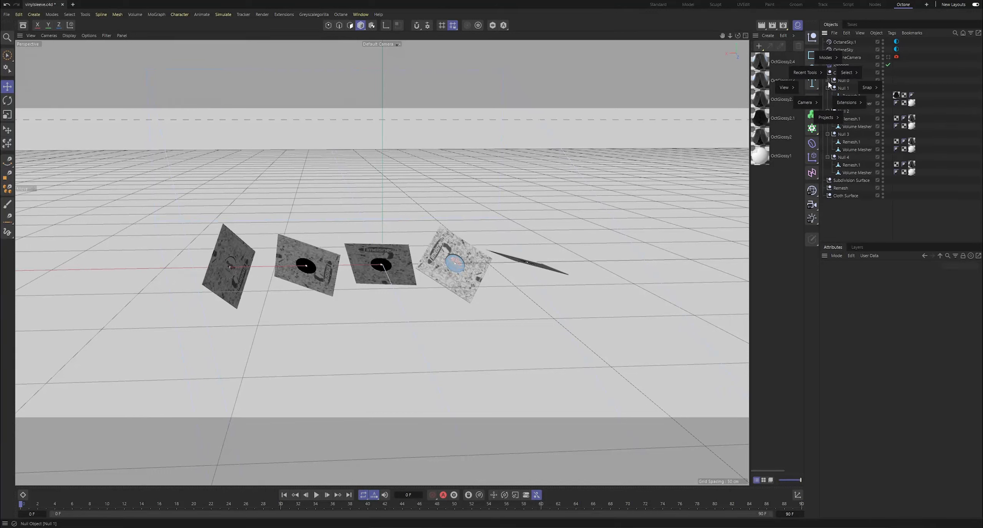
click(828, 80)
Merge the Remesh.1 and Volume Mesher meshes in Null 0 and in Null 1 with Connect Objects + Delete
shift+click(850, 96)
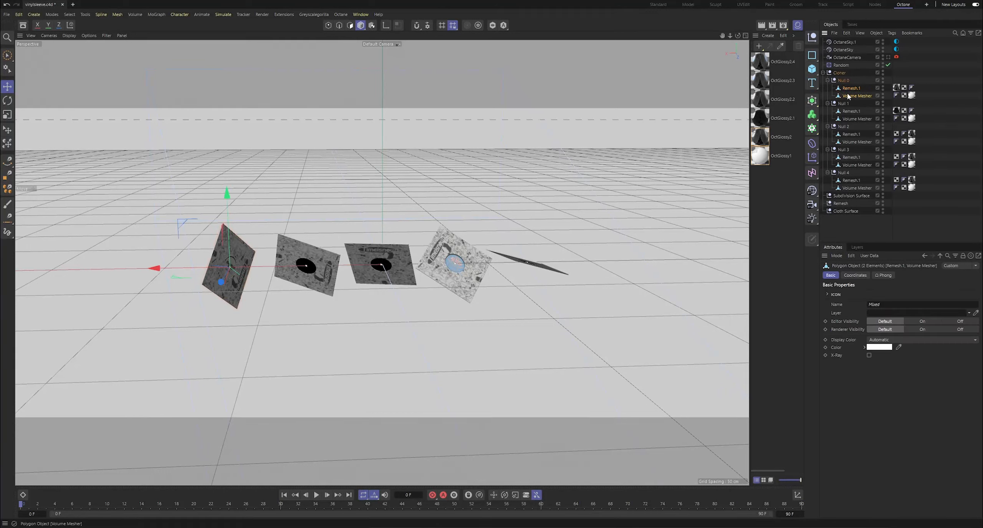
right_click(852, 89)
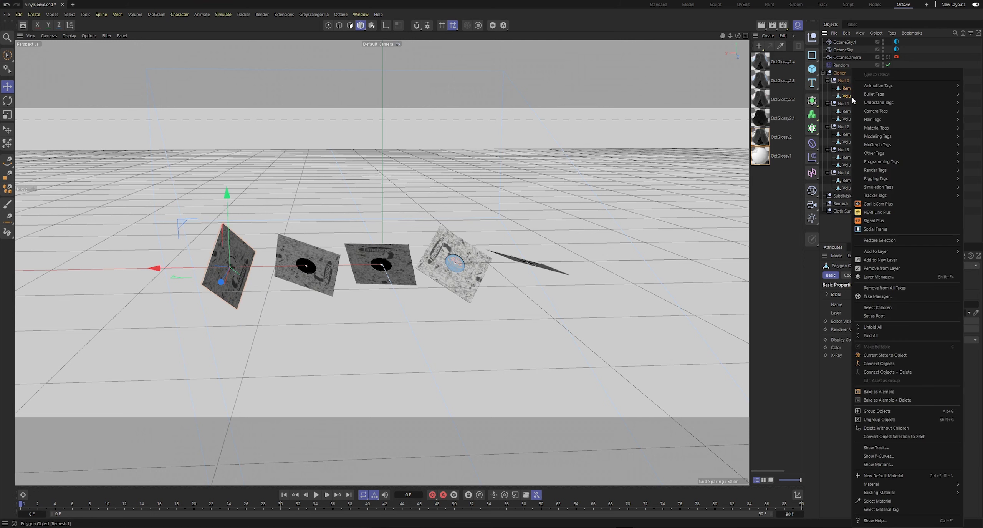
click(891, 372)
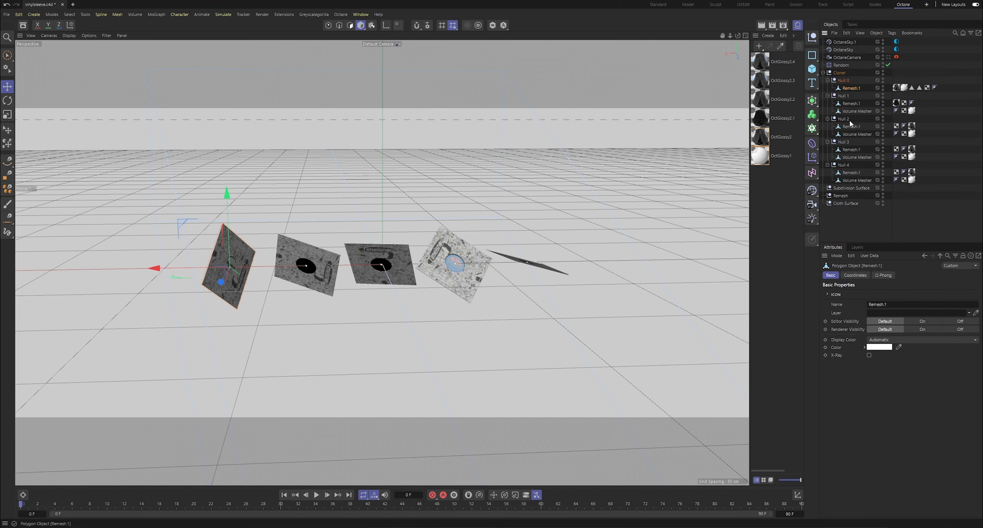
click(851, 104)
shift+click(851, 112)
right_click(851, 111)
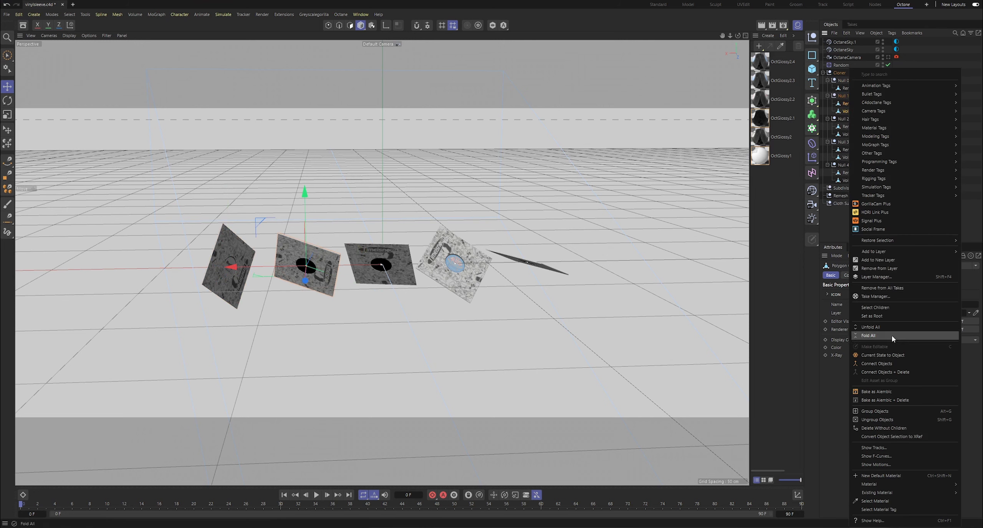
click(885, 371)
Connect and delete the Remesh.1 and Volume Mesher pairs so Null 2 and Null 3 each hold one mesh
click(855, 119)
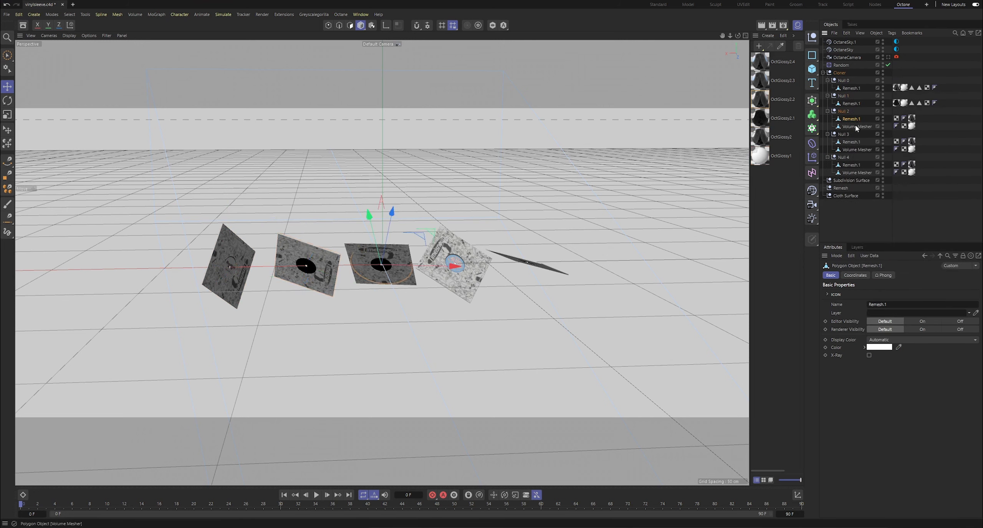
shift+click(852, 126)
right_click(851, 125)
click(884, 371)
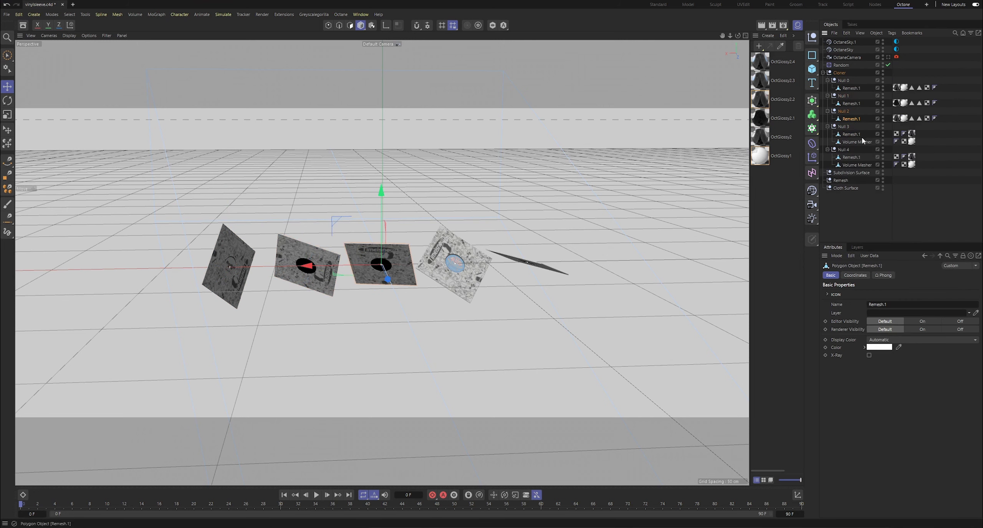
click(850, 135)
shift+click(850, 142)
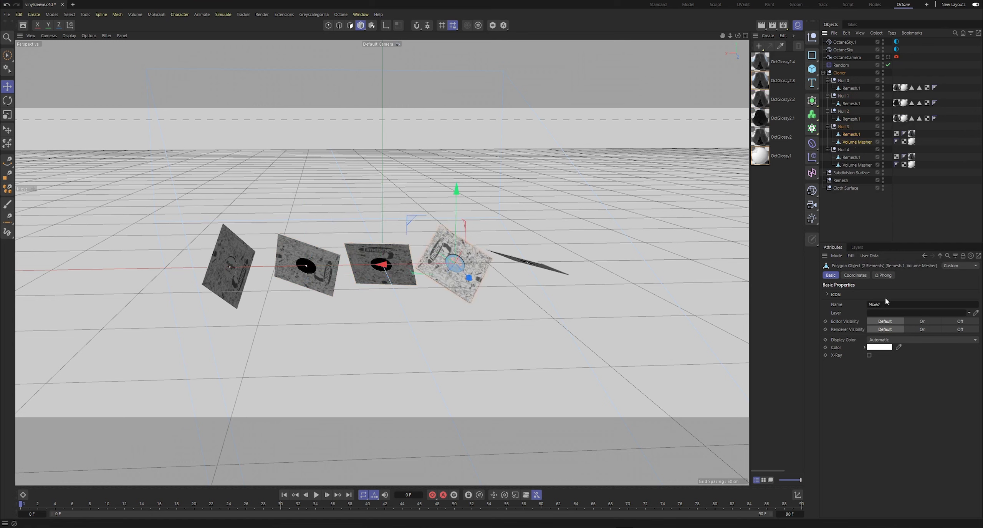
right_click(861, 144)
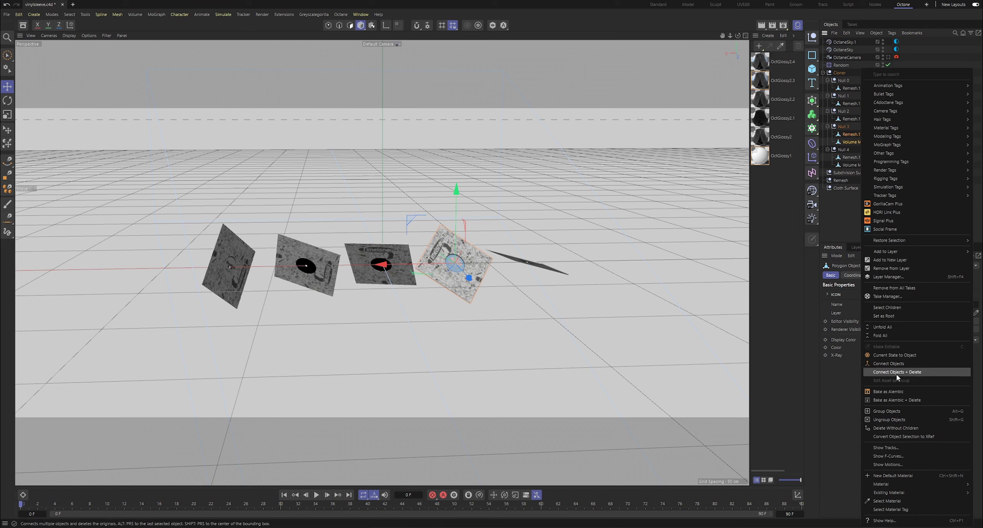
click(896, 373)
Merge Remesh.1 and Volume Mesher in Null 4 into a single mesh with Connect Objects + Delete
click(850, 149)
shift+click(853, 157)
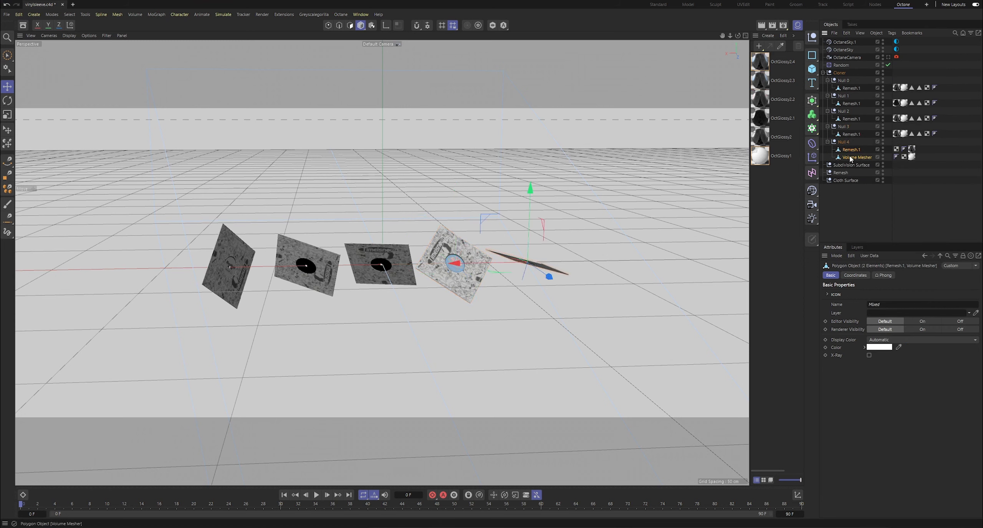
right_click(850, 157)
click(874, 371)
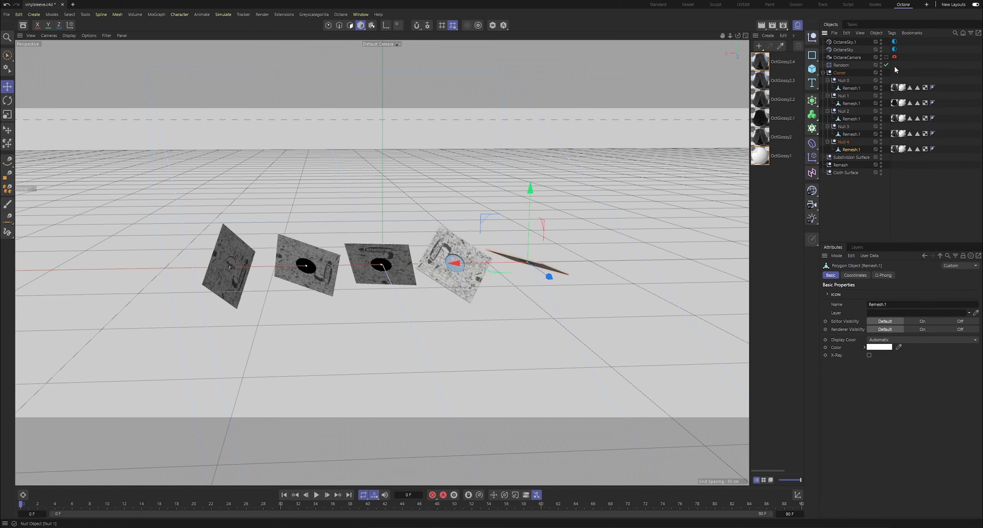
Reload the Octane layout to check the merged meshes in the Live Viewer, and close the viewer
click(903, 4)
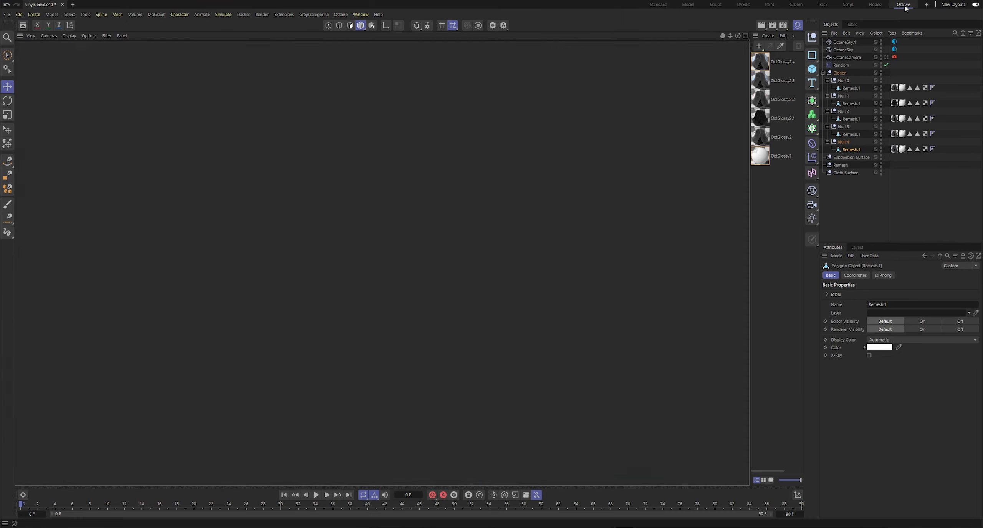
click(22, 54)
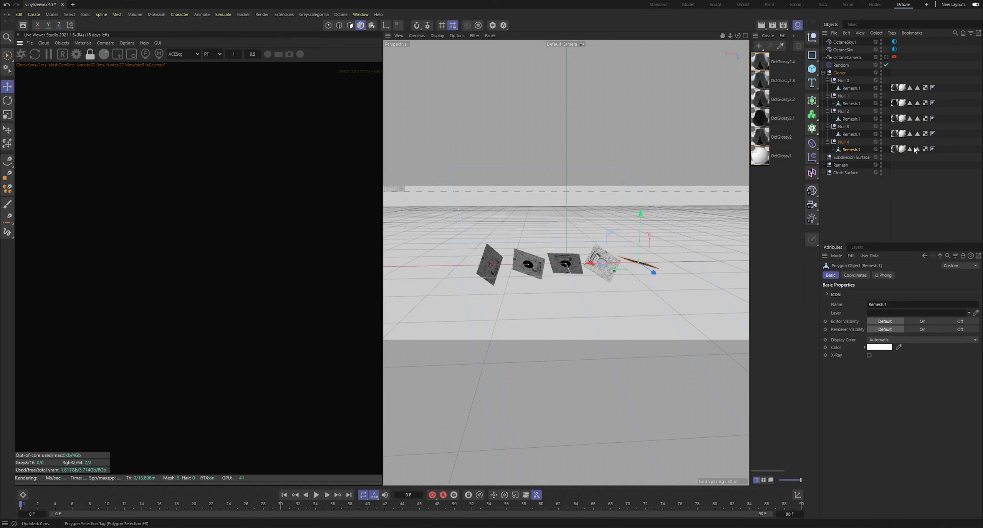
click(18, 35)
Save the scene with the merged meshes and delete the Random effector
click(871, 228)
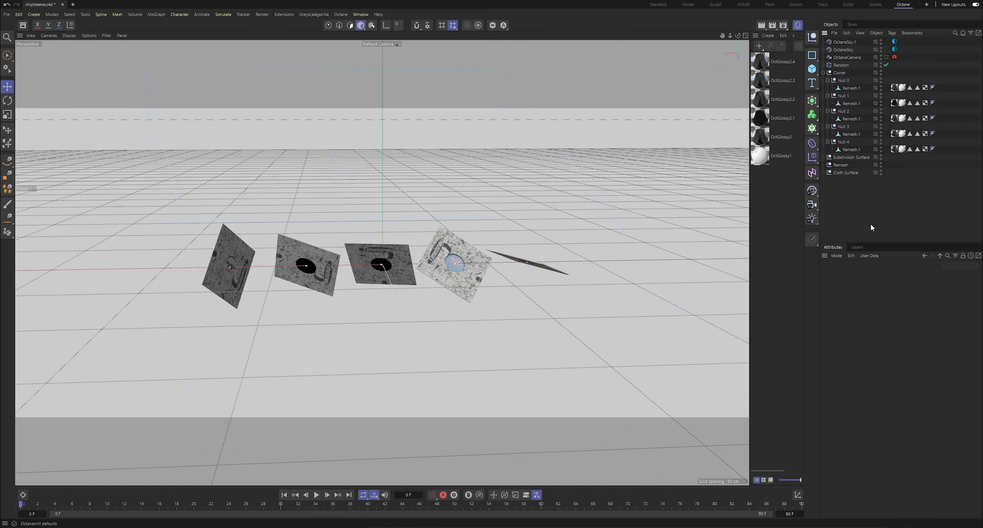
key(ctrl+s)
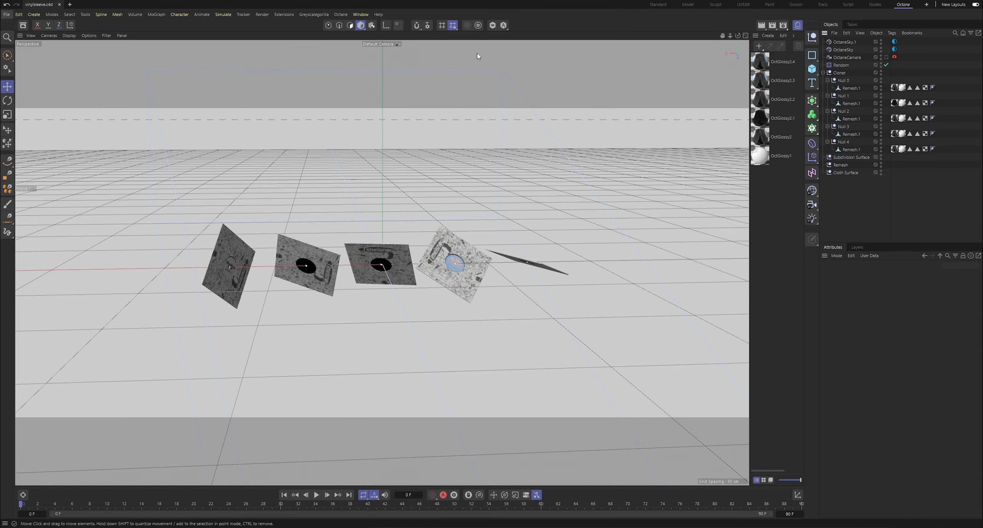
drag(735, 35, 738, 19)
click(839, 72)
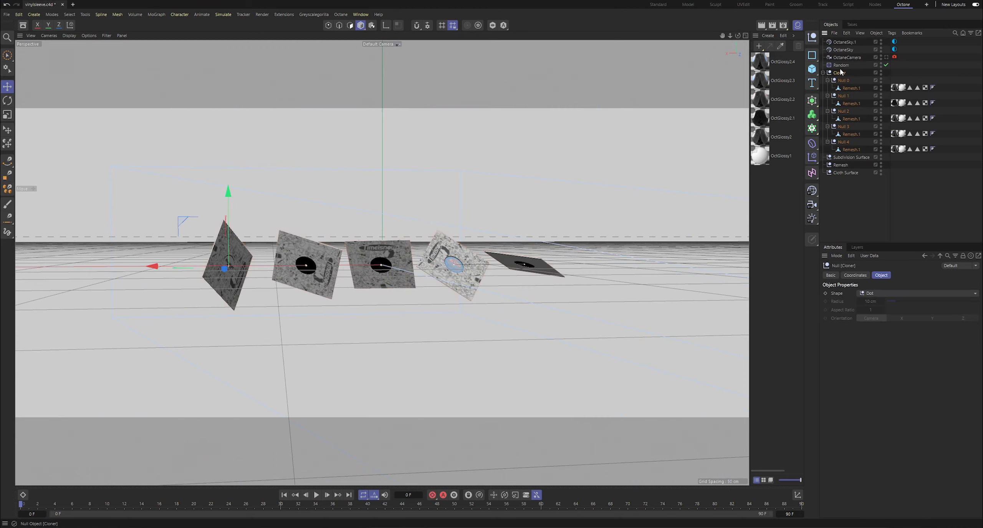
click(841, 66)
key(Delete)
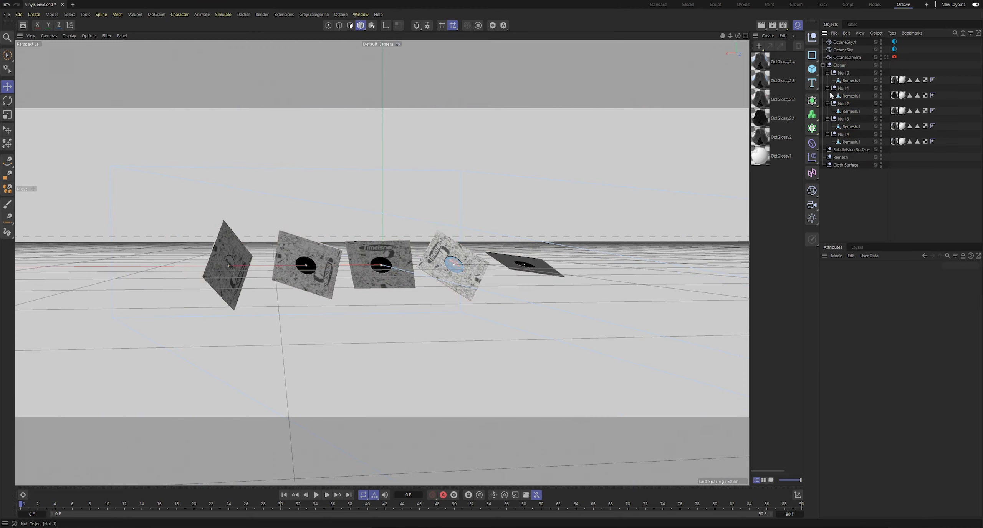
Add a Bullet Rigid Body tag to the Cloner null and extend the timeline to 300 frames
drag(737, 34, 737, 50)
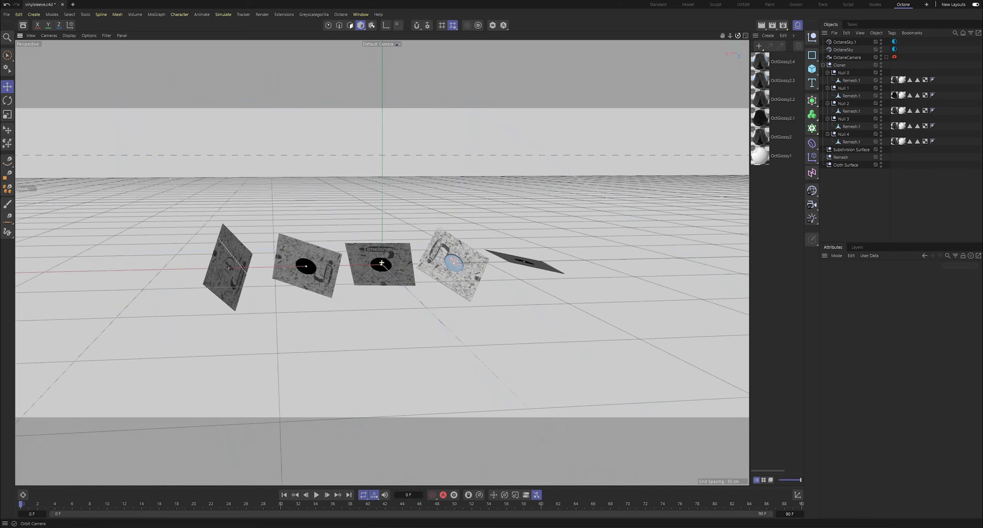
click(839, 68)
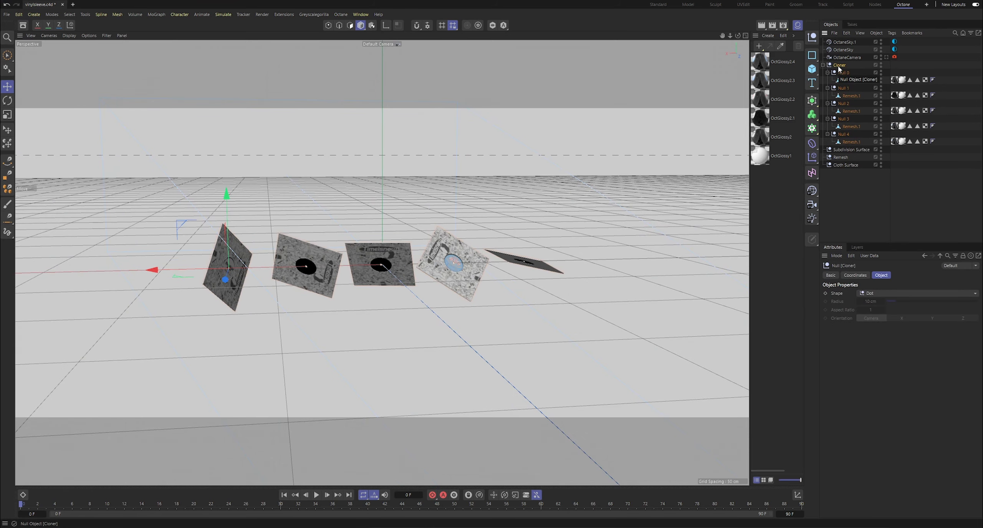
click(853, 200)
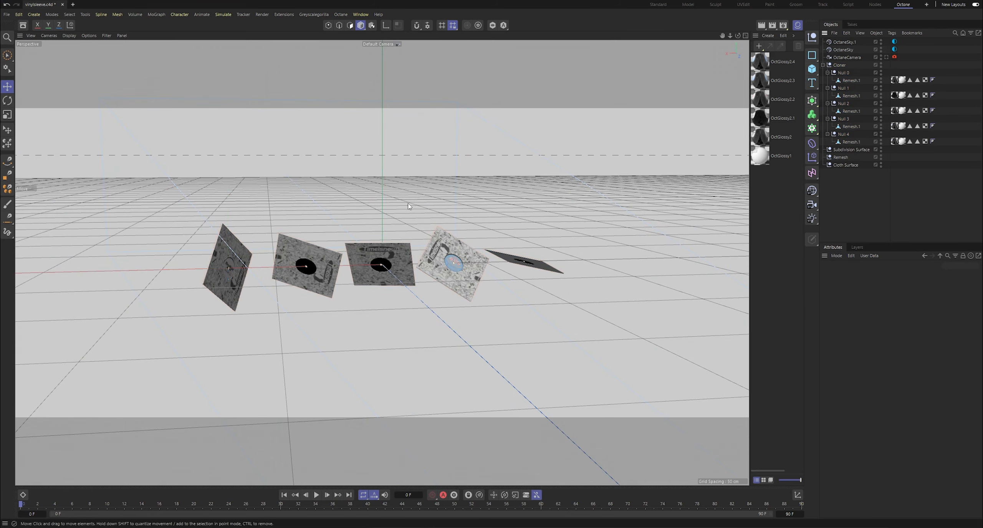
scroll(576, 198, down, 2)
click(838, 64)
right_click(838, 64)
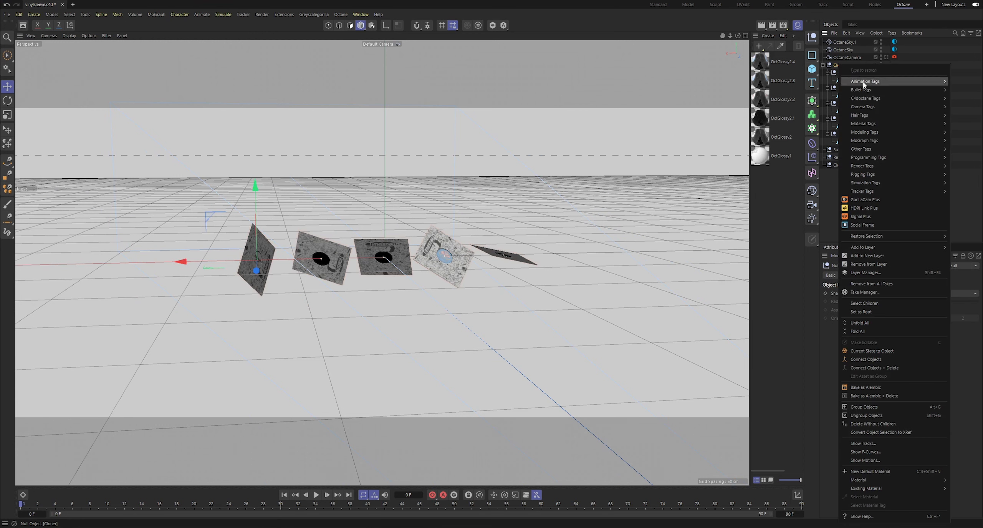
mouse_move(872, 183)
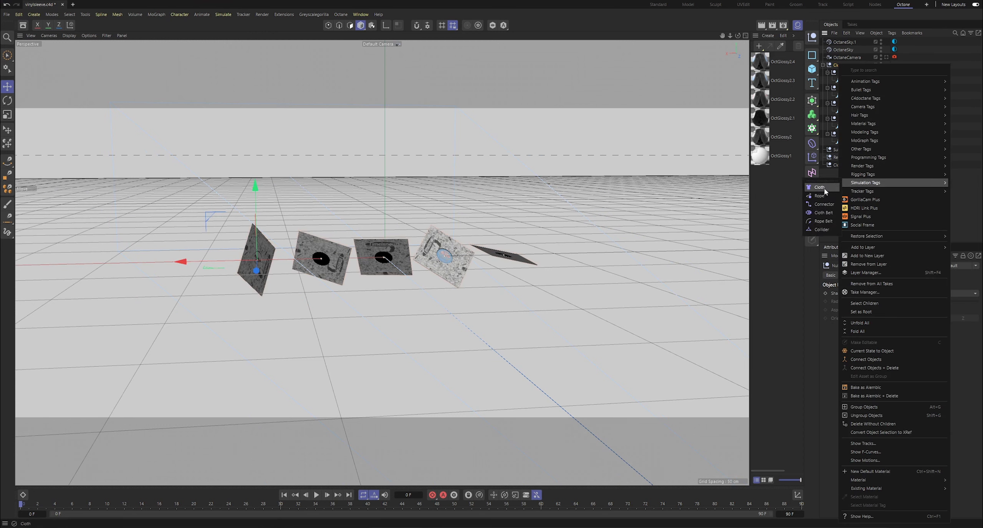
mouse_move(867, 90)
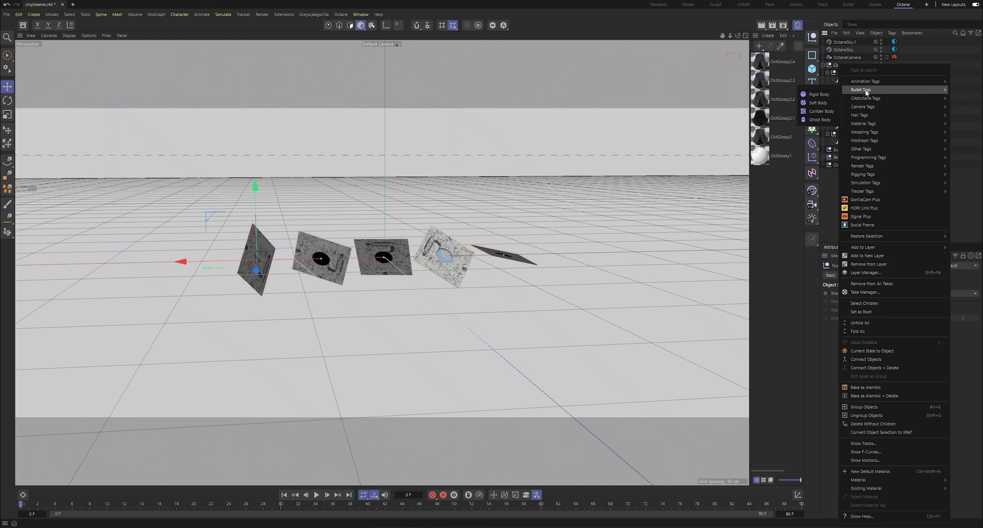
click(828, 94)
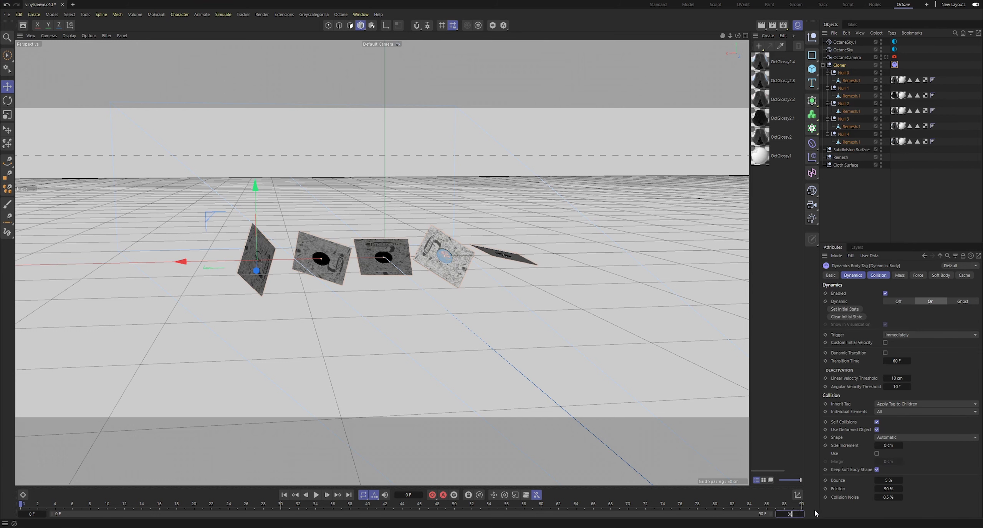
Set gravity to 0 cm in the project's Bullet settings, and play the simulation from the saved scene
click(836, 255)
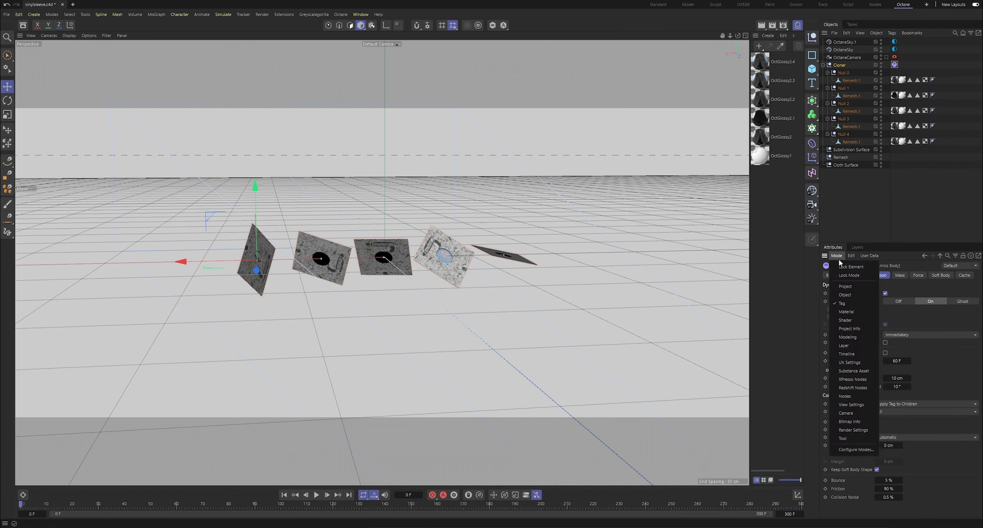
click(843, 285)
click(952, 275)
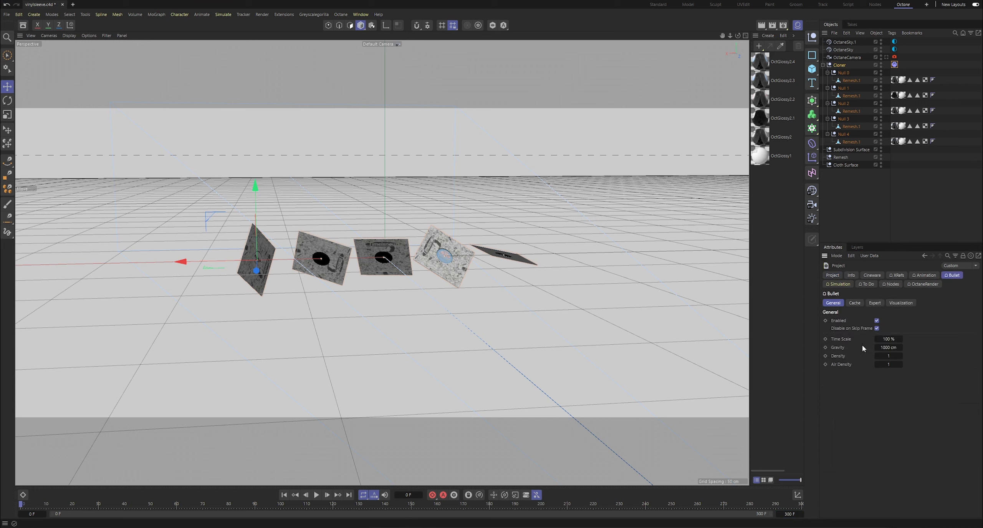
click(863, 218)
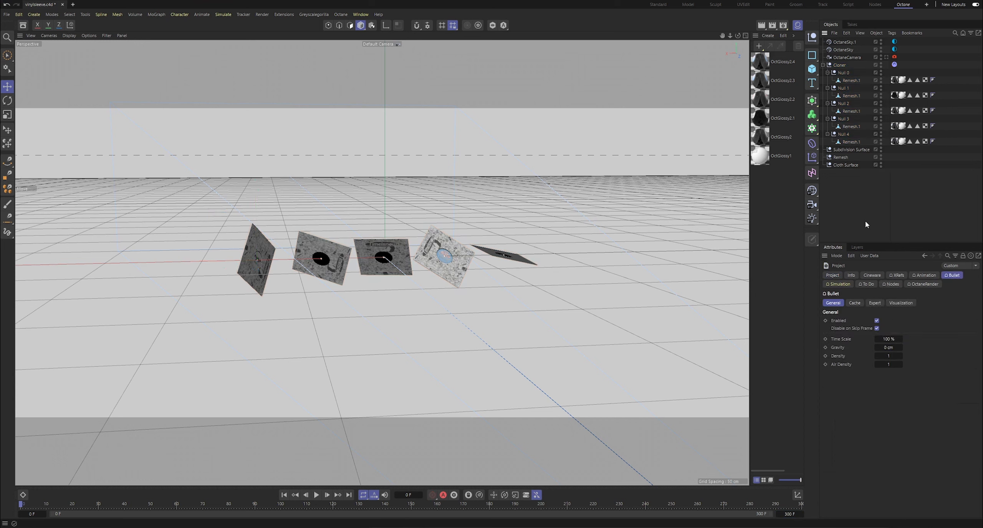
key(ctrl+s)
click(317, 496)
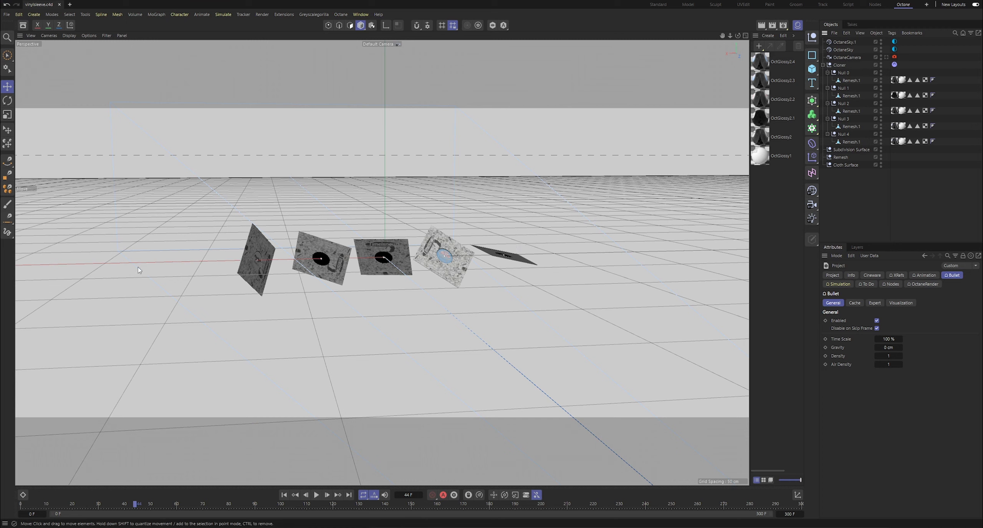
Add a Wind force and move it along the X axis to just beyond the Null 0 end of the sleeve row
click(217, 16)
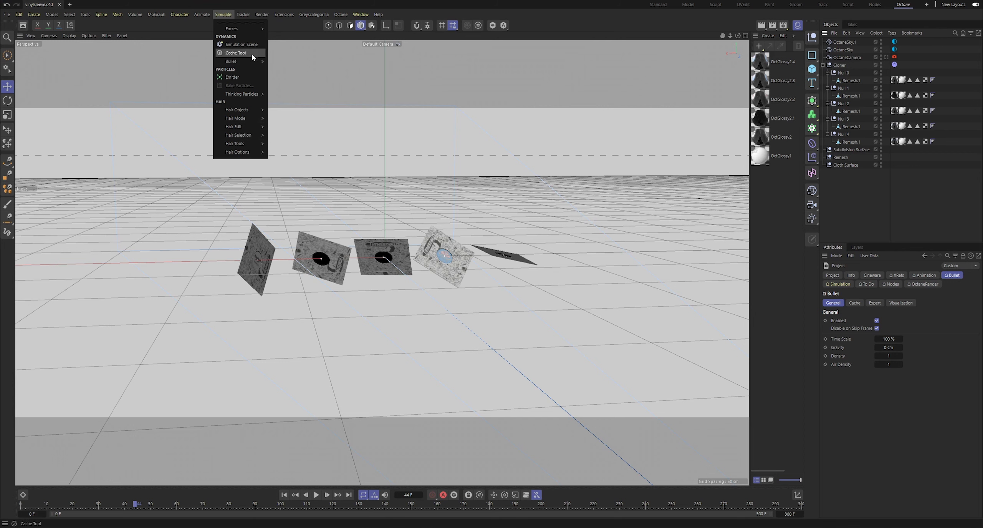
mouse_move(255, 64)
mouse_move(256, 30)
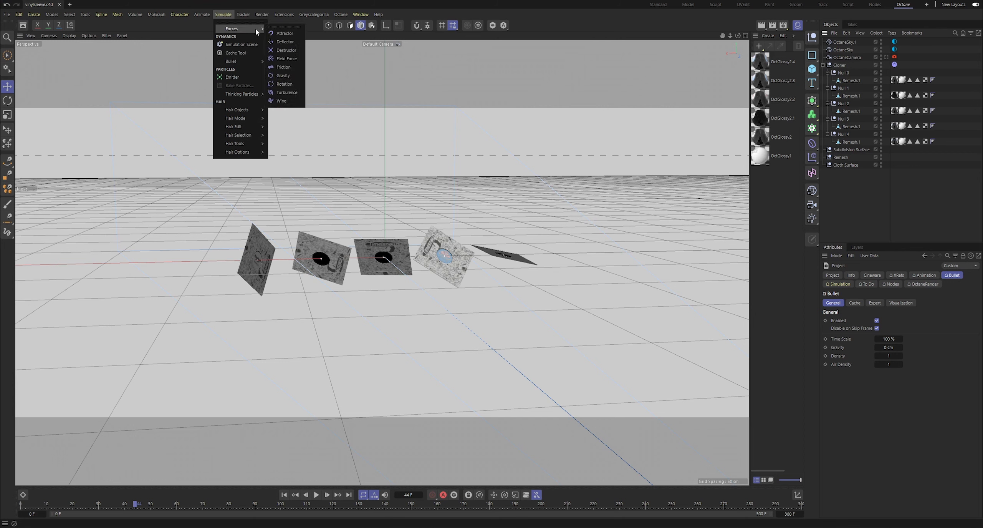
click(282, 187)
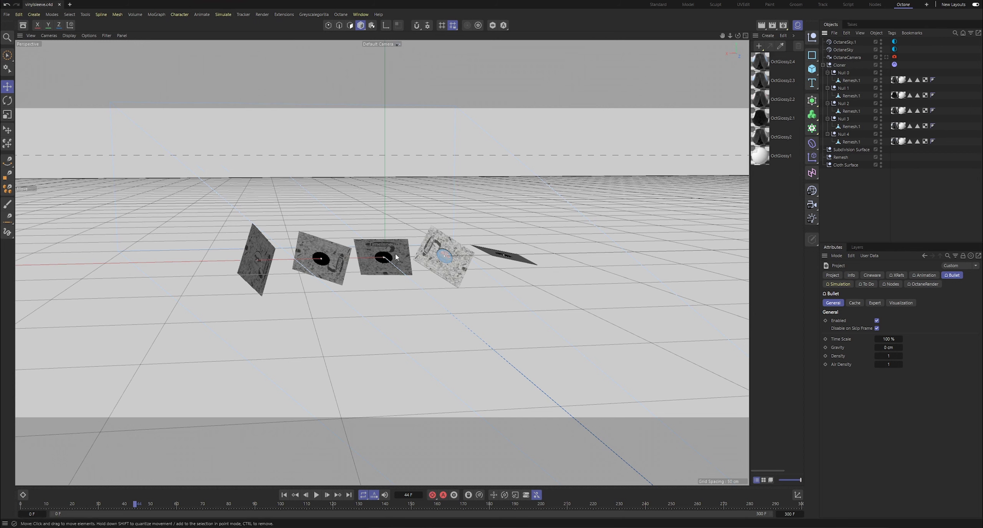
drag(404, 273, 211, 275)
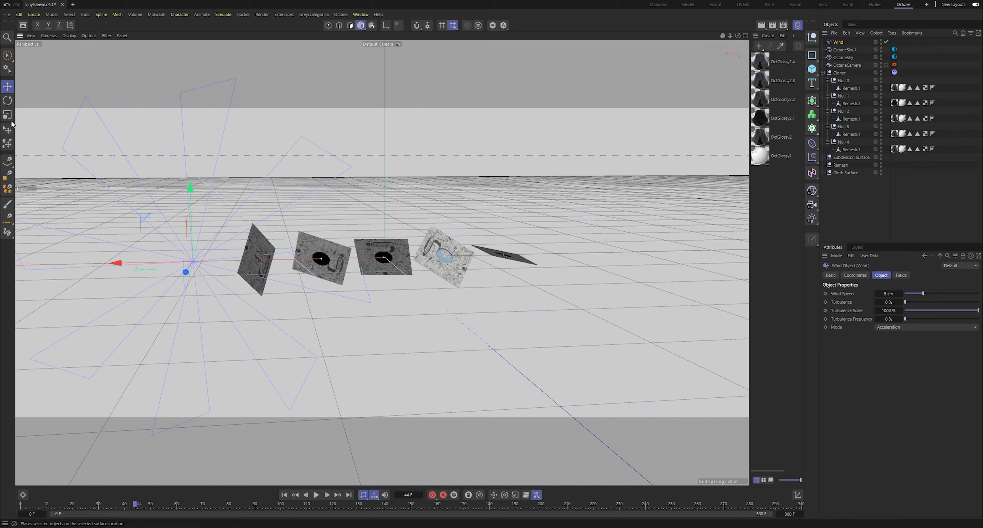
Rotate the Wind object to a heading of exactly 90° and move it farther away from the row of sleeves
click(7, 105)
drag(236, 263, 296, 250)
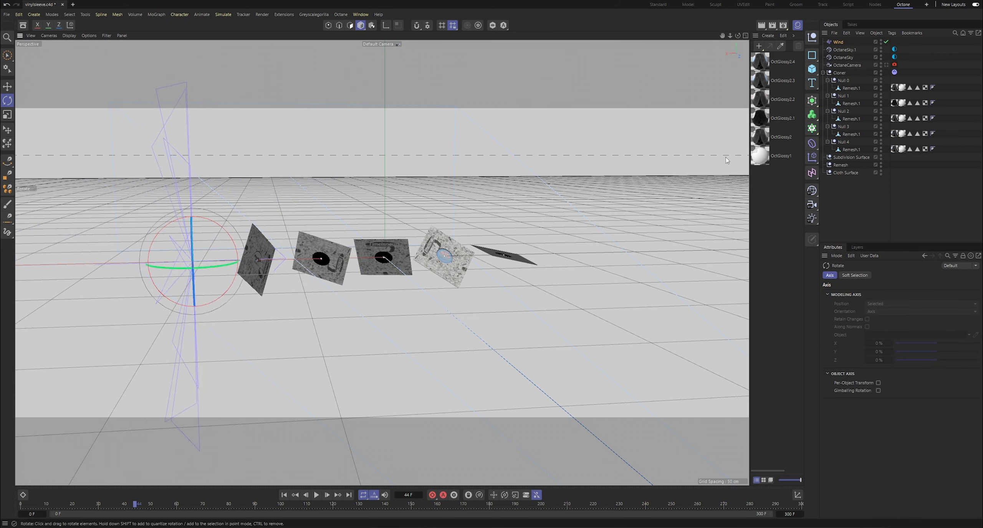
click(838, 41)
click(855, 275)
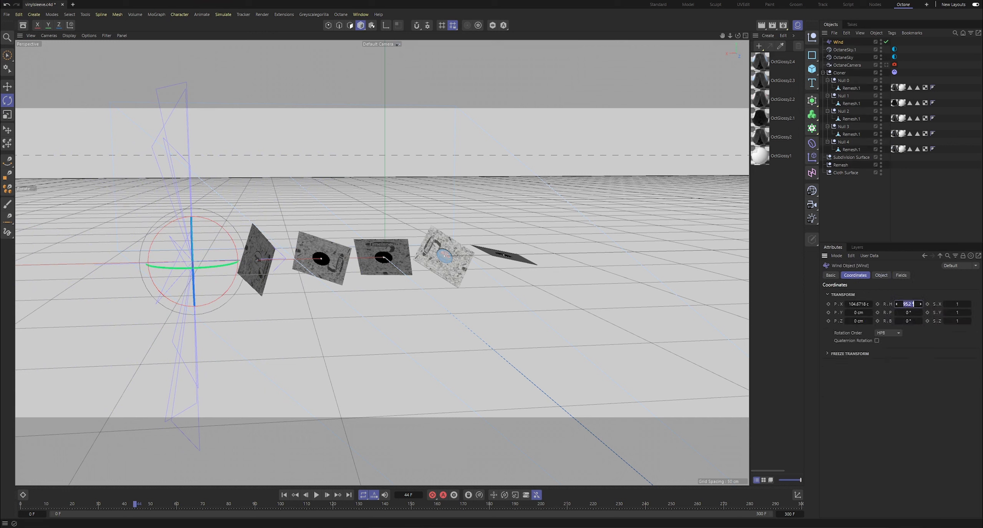
text(90)
key(Return)
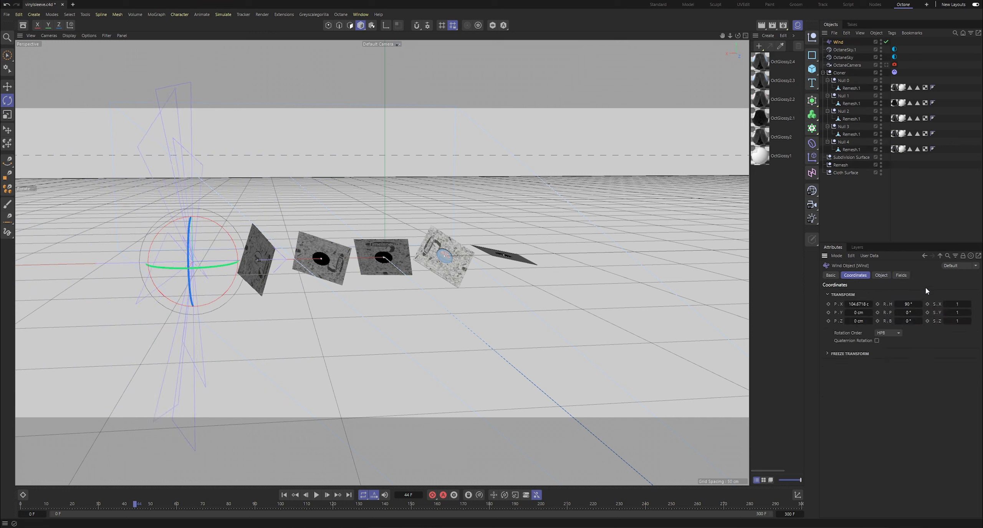
click(7, 87)
drag(260, 258, 178, 267)
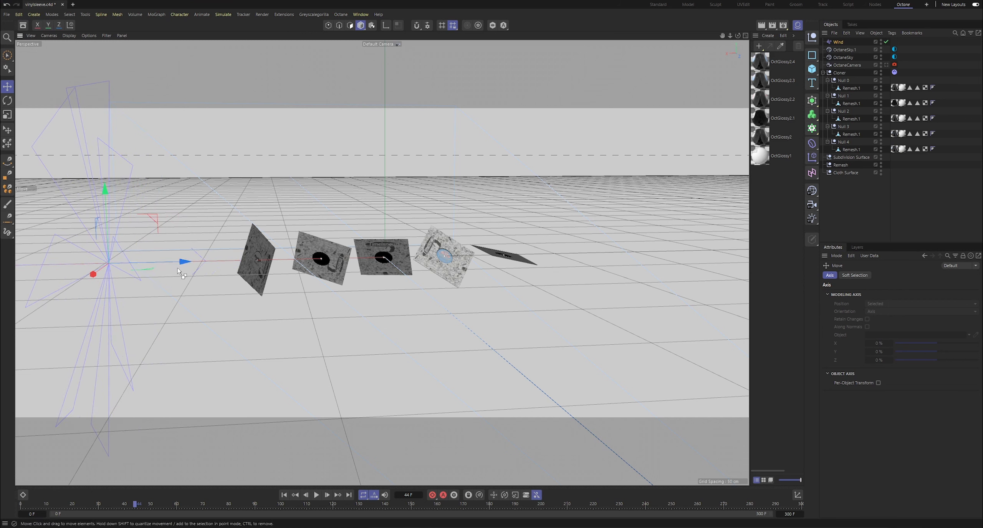
Open the Force settings of the Cloner null's rigid body tag and play the simulation from frame 0
key(ctrl+s)
drag(92, 503, 5, 503)
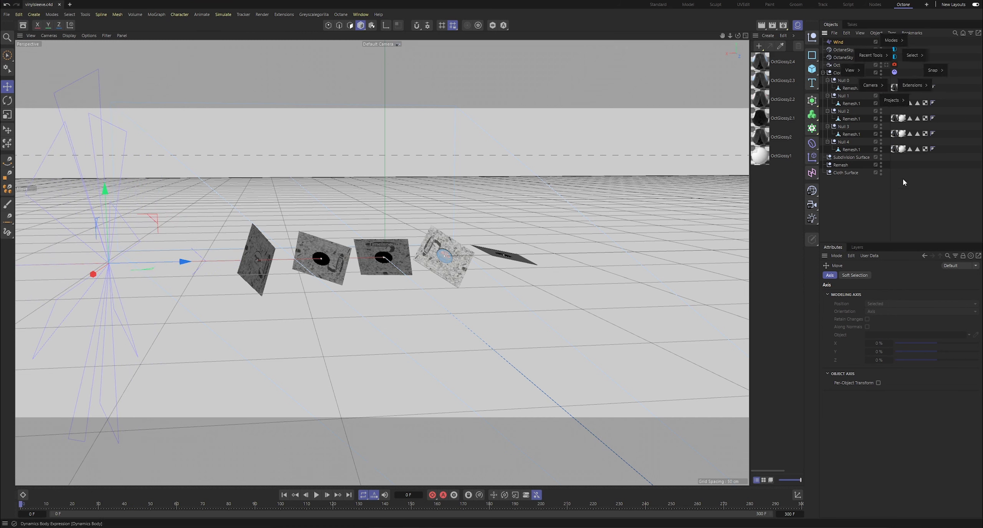
click(894, 72)
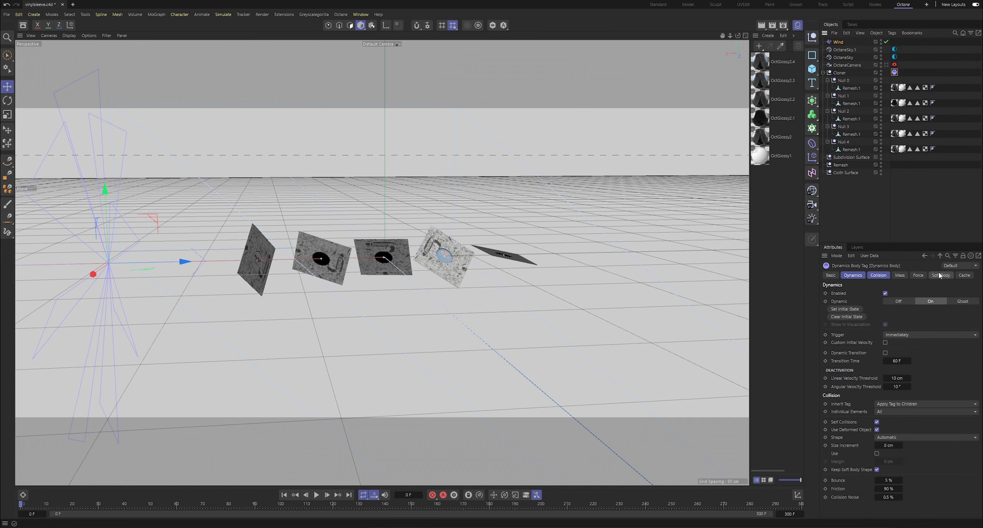
click(921, 275)
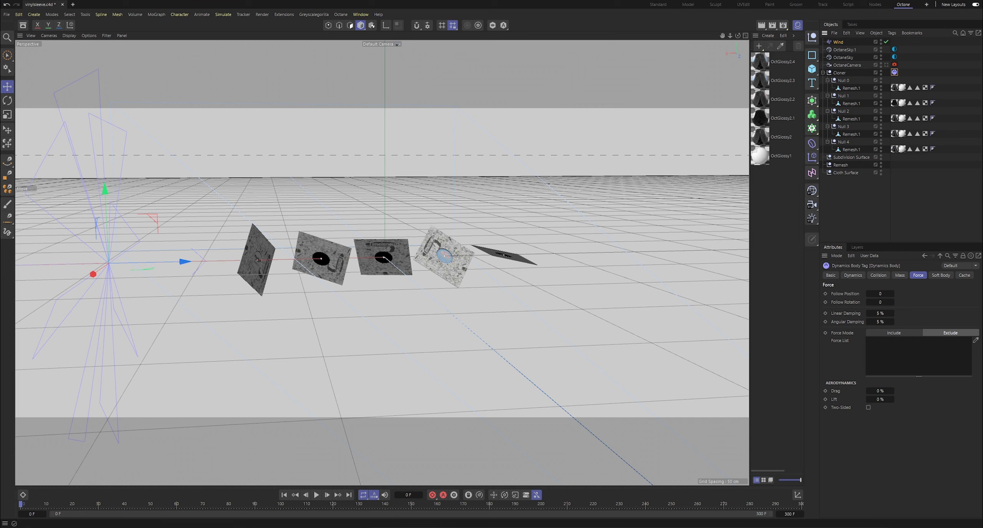
click(316, 494)
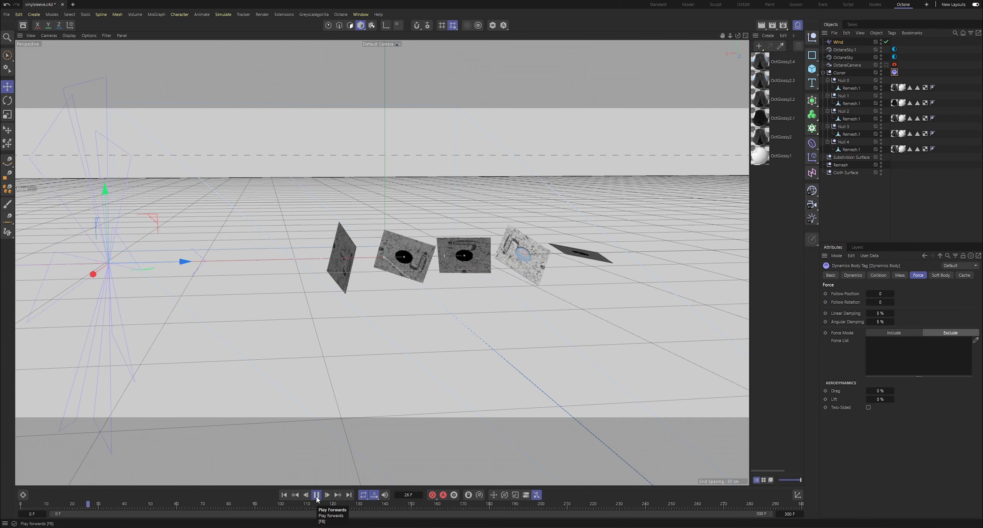
drag(110, 505, 4, 466)
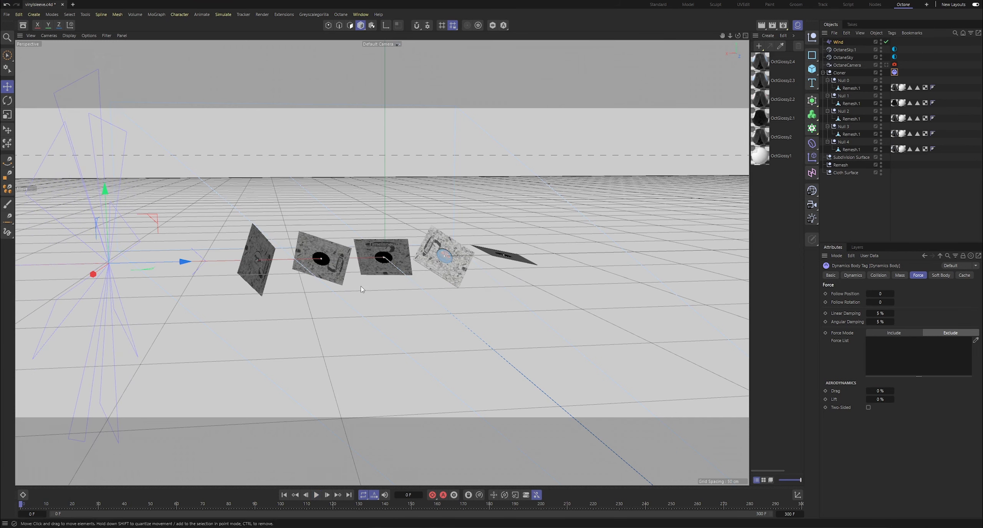
Move the rigid body tag from the Cloner null to Null 0, copy it to Null 1 through Null 4, and save the scene
key(ctrl+s)
click(921, 217)
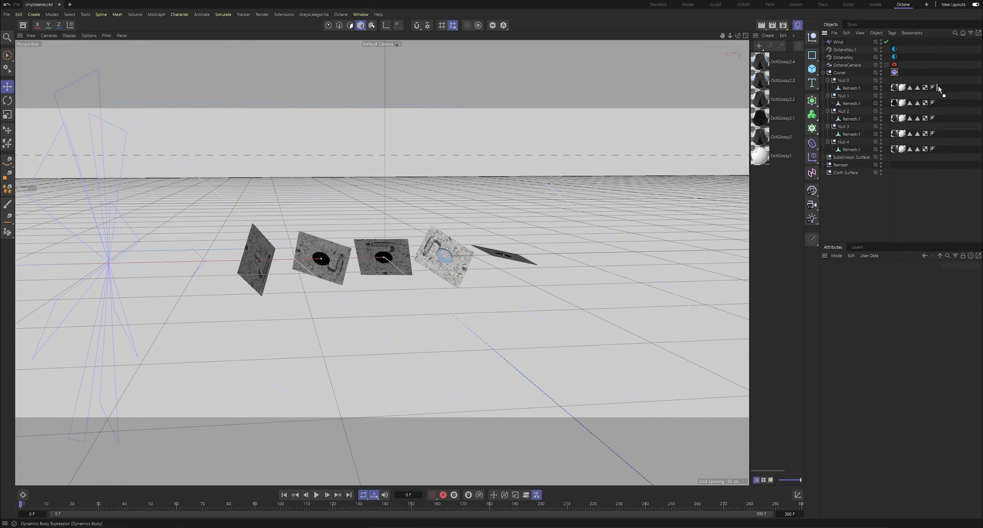
drag(938, 86, 894, 81)
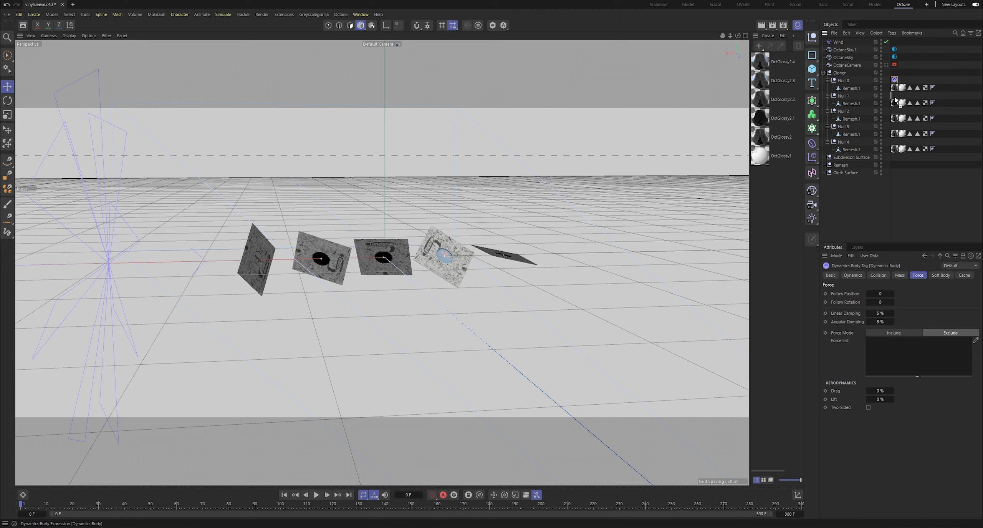
drag(895, 122, 894, 142)
click(889, 147)
key(ctrl+s)
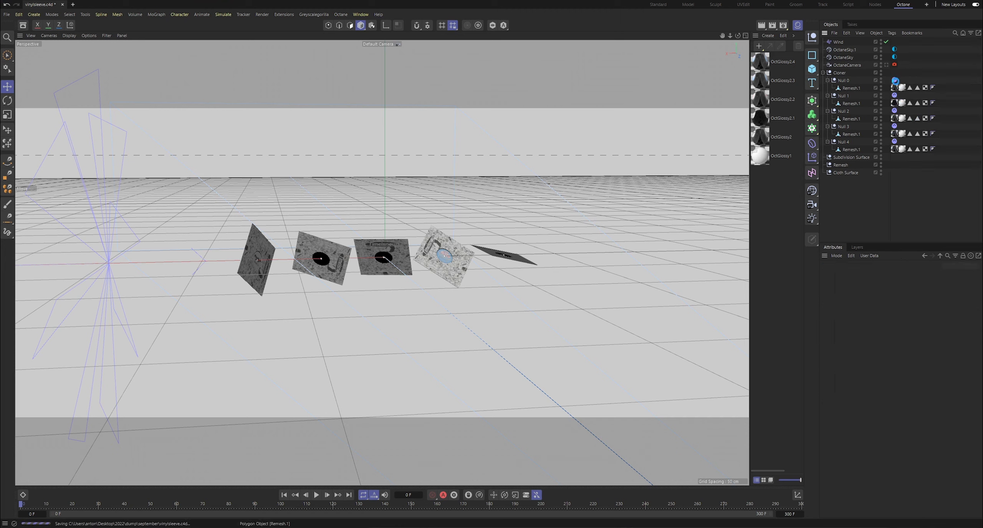
Exclude the Wind force from the rigid body tags of Null 1 through Null 4, and test the simulation
click(895, 81)
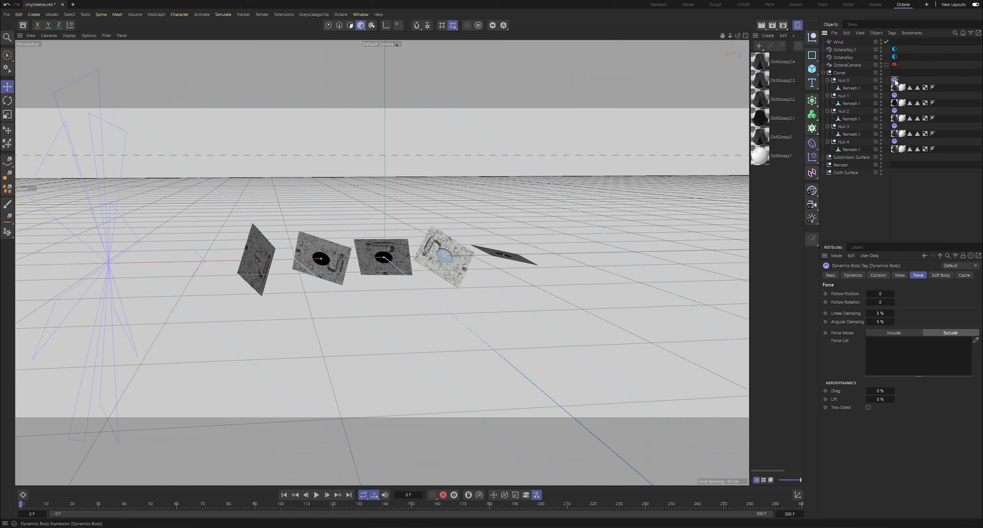
click(894, 110)
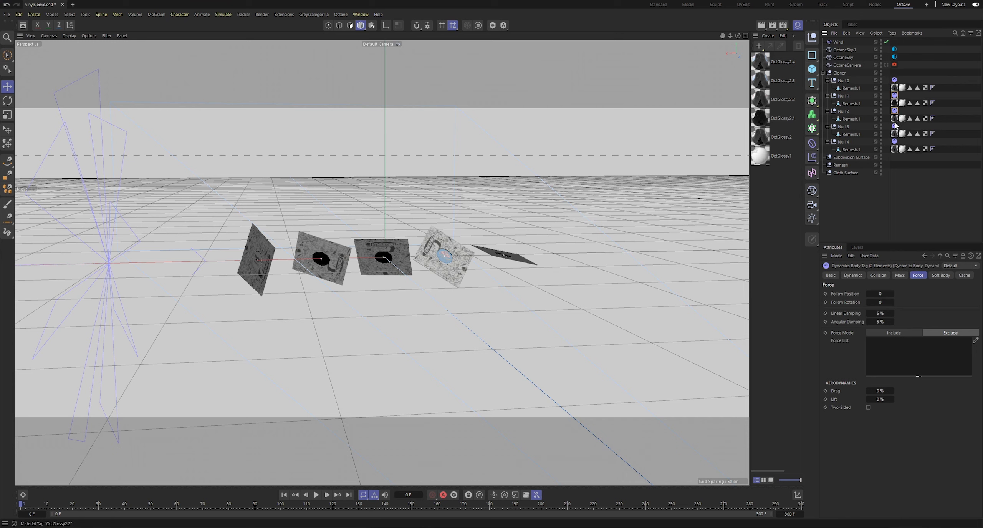
click(895, 126)
drag(842, 45, 928, 290)
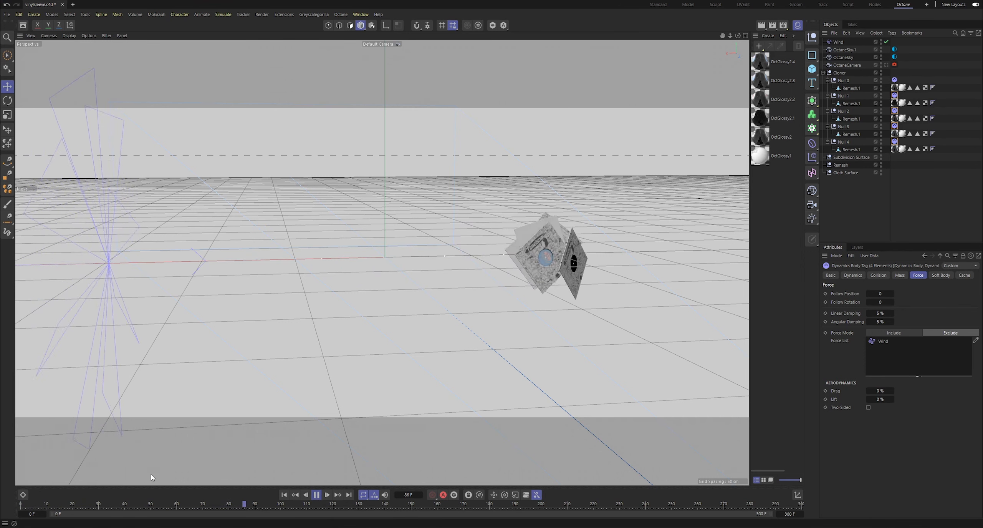
click(61, 503)
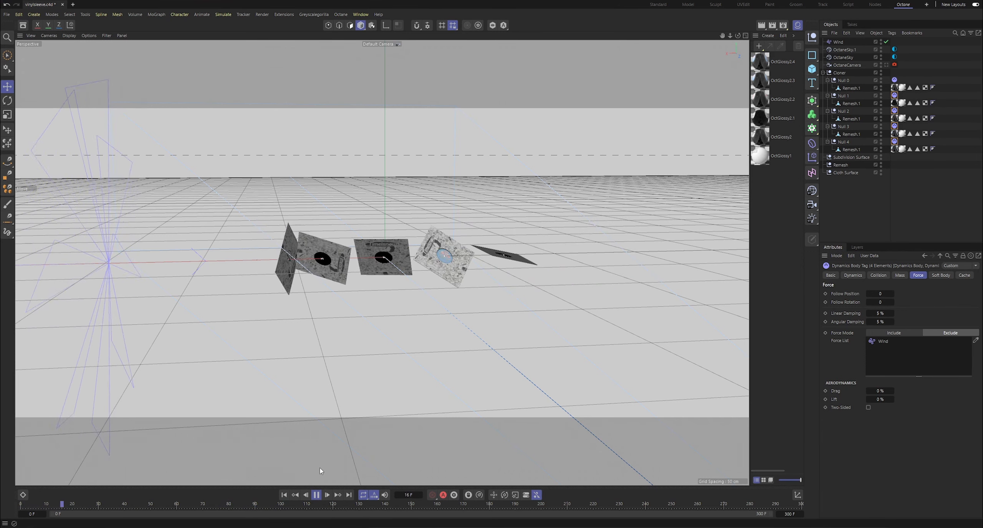
click(316, 494)
click(21, 503)
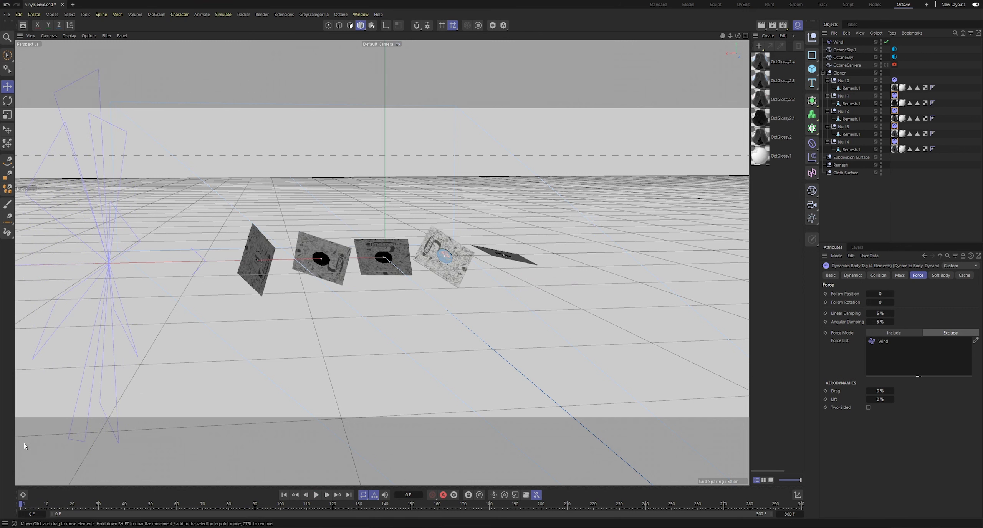
key(ctrl+s)
Open the Wind object's Object Properties and play the simulation from the start
click(839, 41)
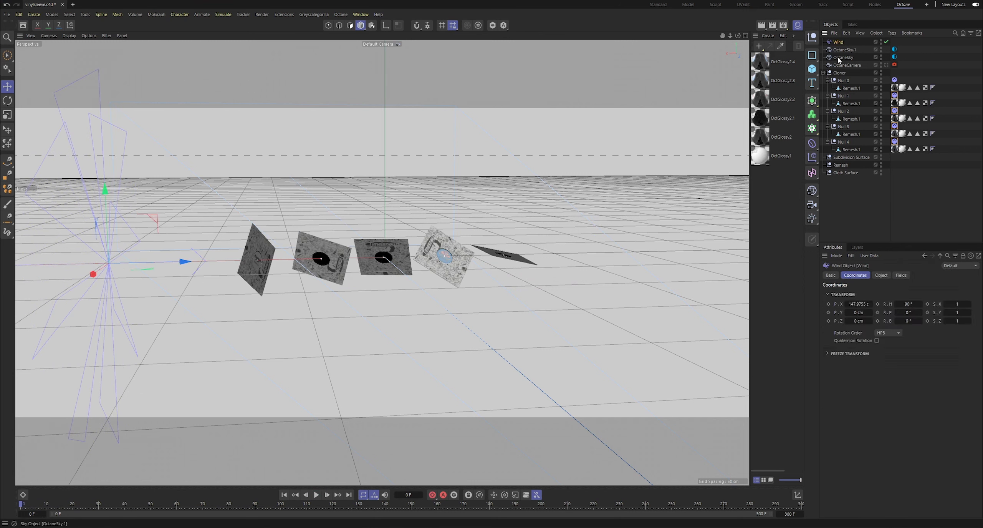
click(879, 275)
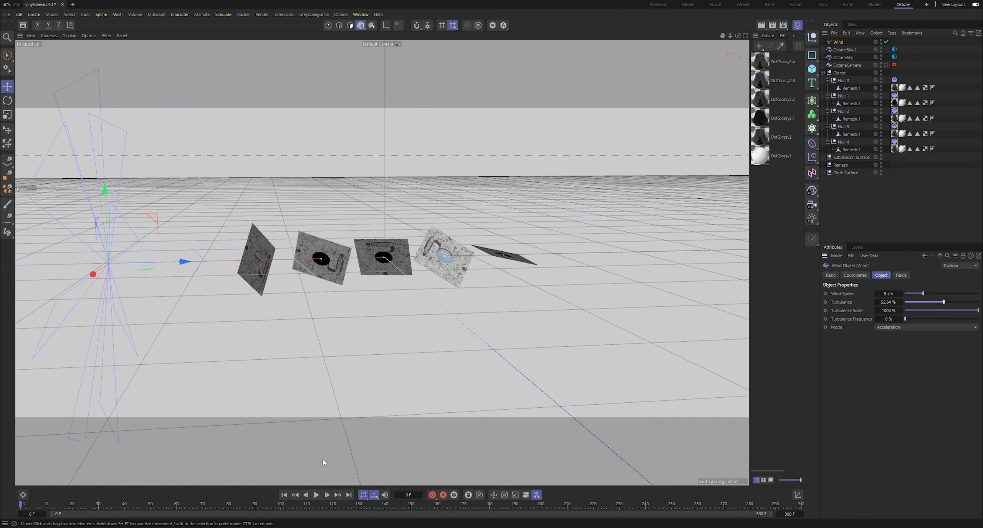
click(317, 495)
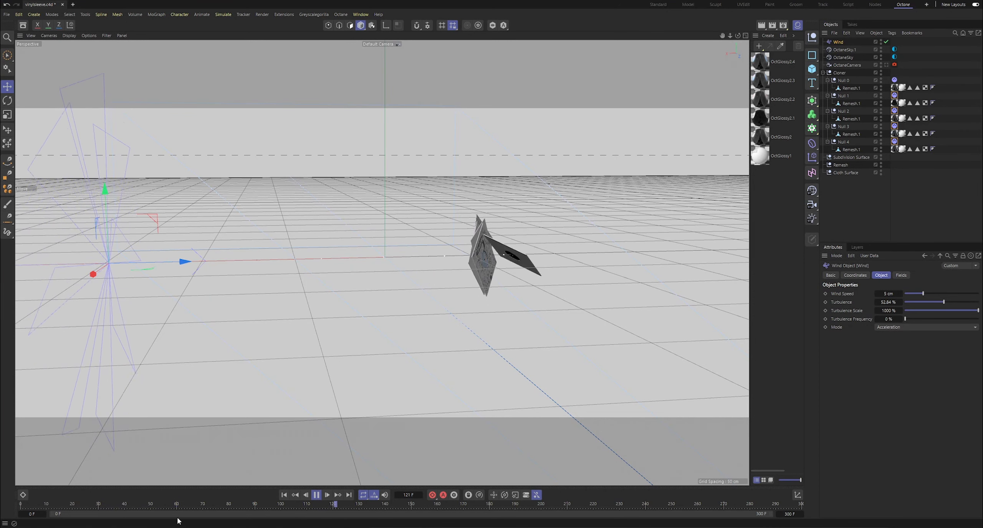
click(315, 495)
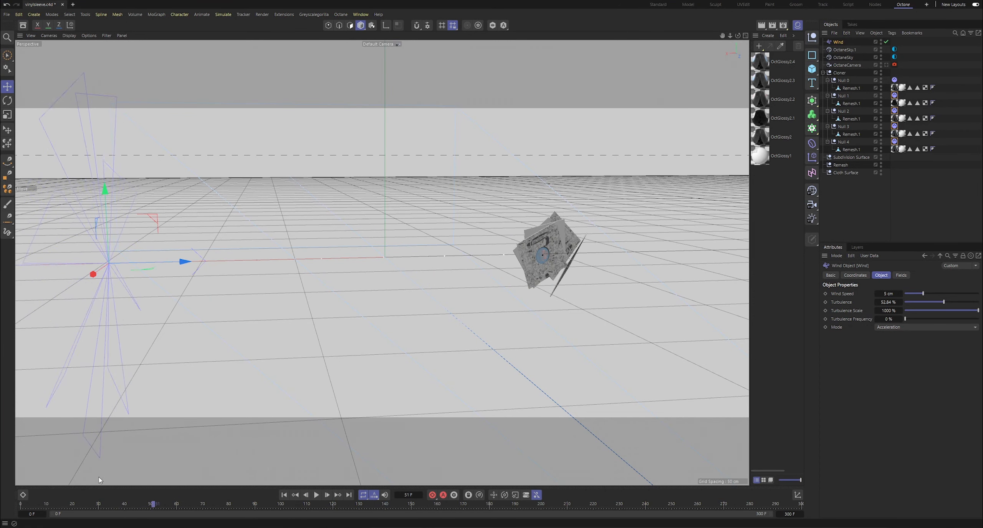
Keyframe Wind Speed at 5 cm on frame 0 and 0 cm on frame 60, and play the simulation
key(shift+f)
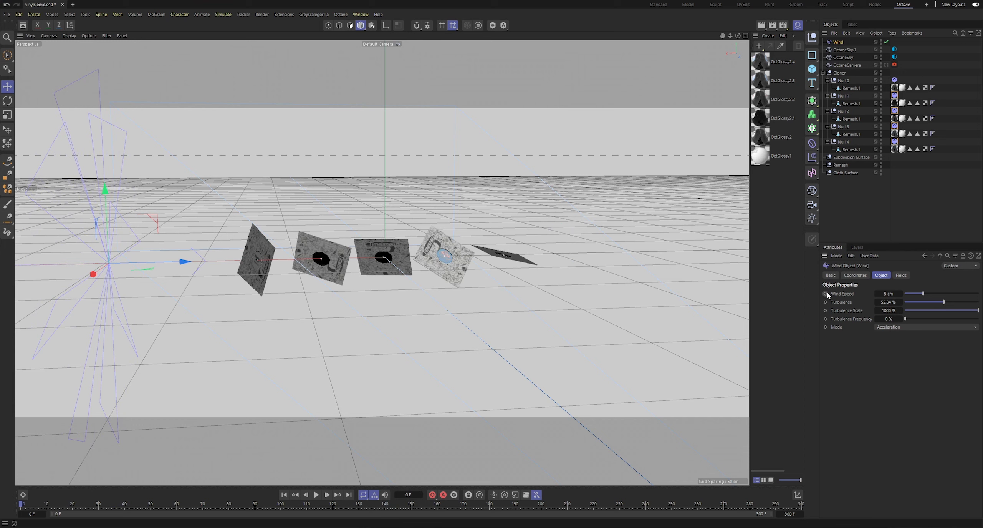
click(177, 504)
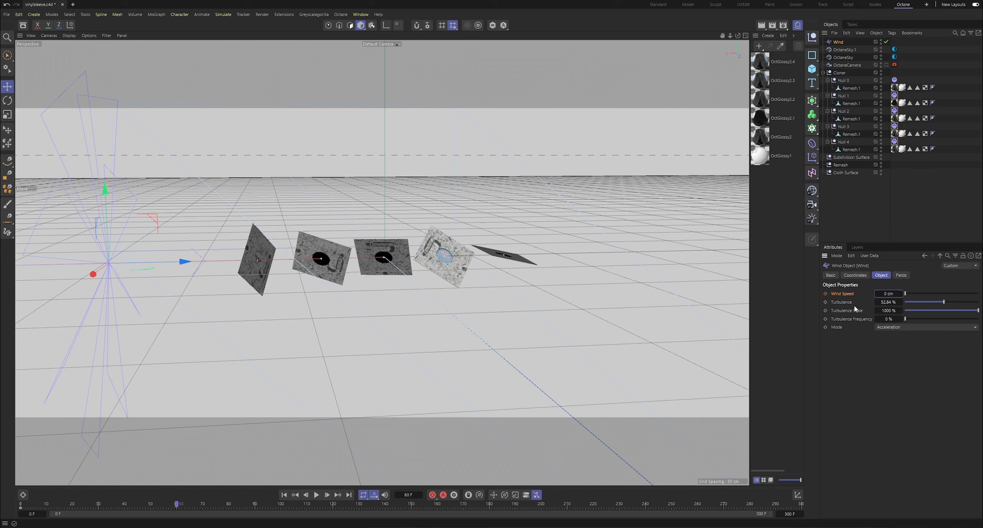
click(826, 293)
click(48, 504)
click(316, 494)
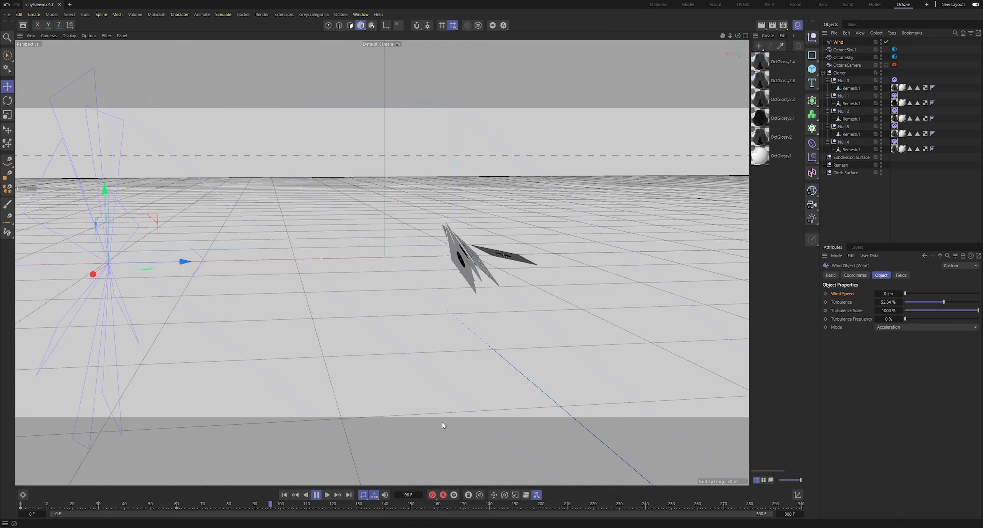
Change the frame 0 Wind Speed keyframe to 3 cm and replay the simulation from the start
click(316, 494)
drag(313, 504, 21, 504)
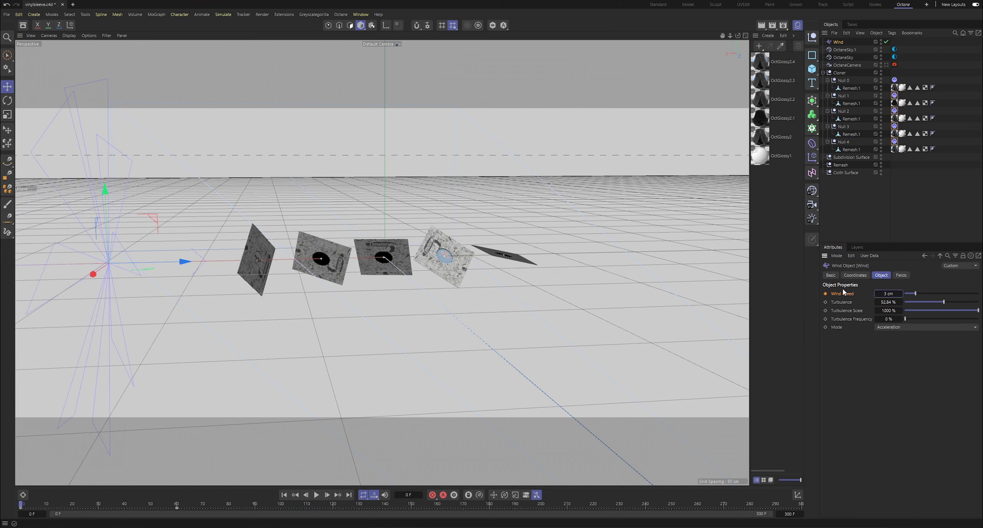
click(317, 494)
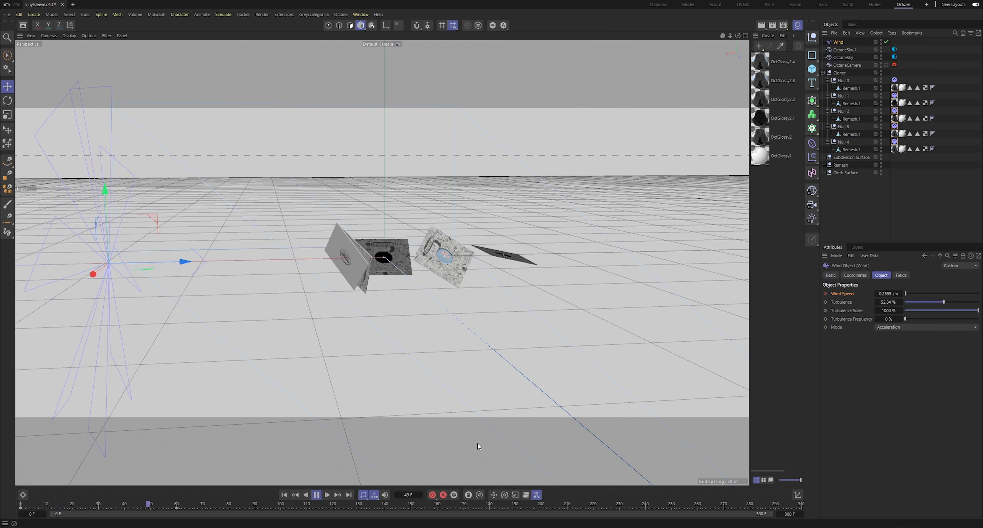
Set Bounce to 0 % and Friction to 50 % on all five rigid body tags, save the scene and rewind to frame 0
click(894, 111)
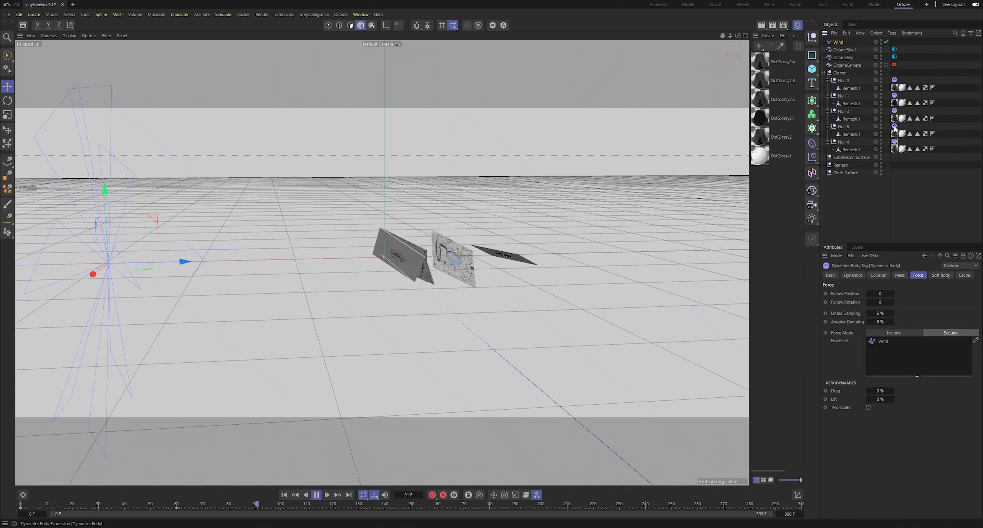
shift+click(894, 110)
shift+click(894, 95)
shift+click(894, 80)
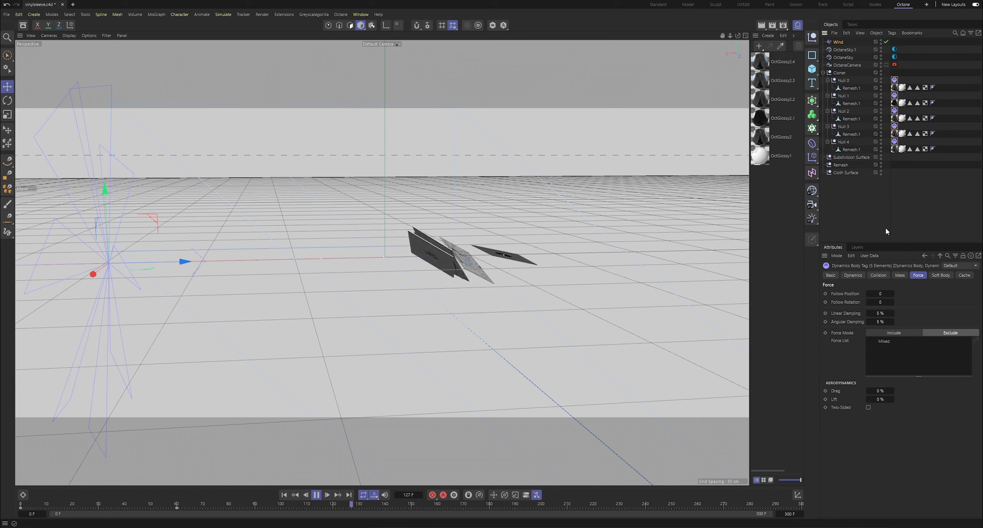
click(895, 275)
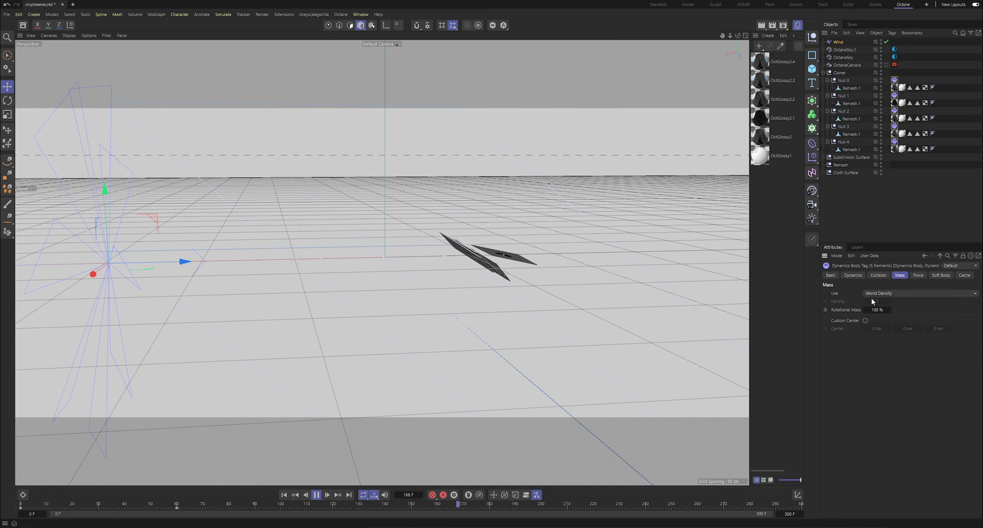
click(879, 275)
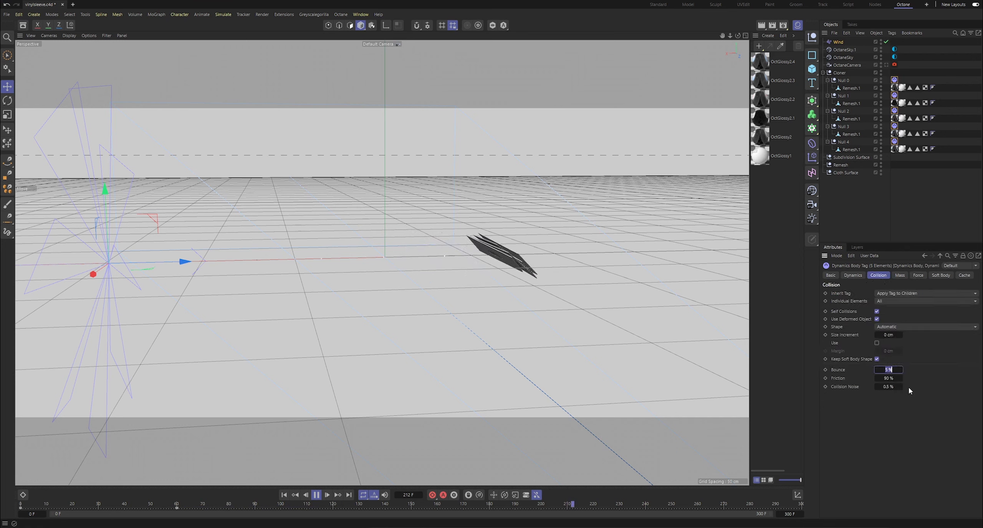
click(890, 378)
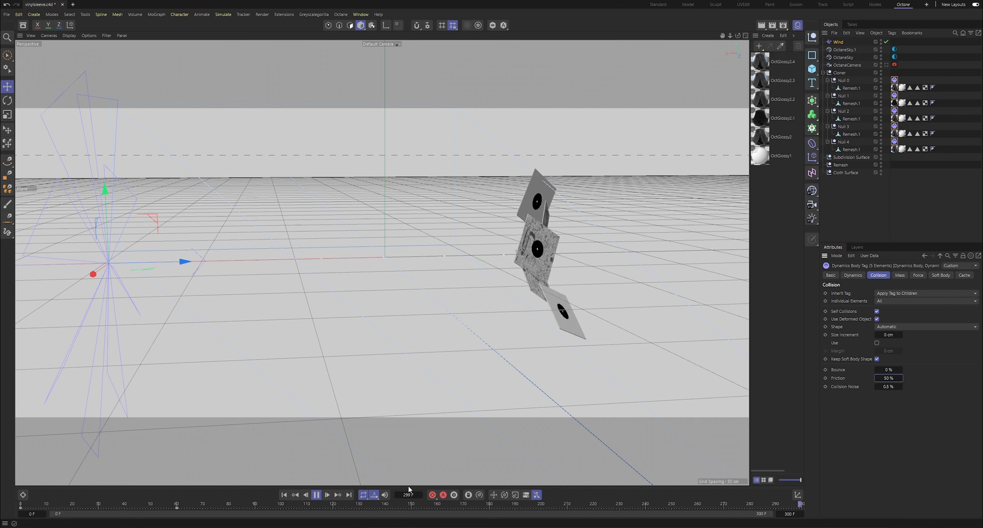
key(space)
key(ctrl+s)
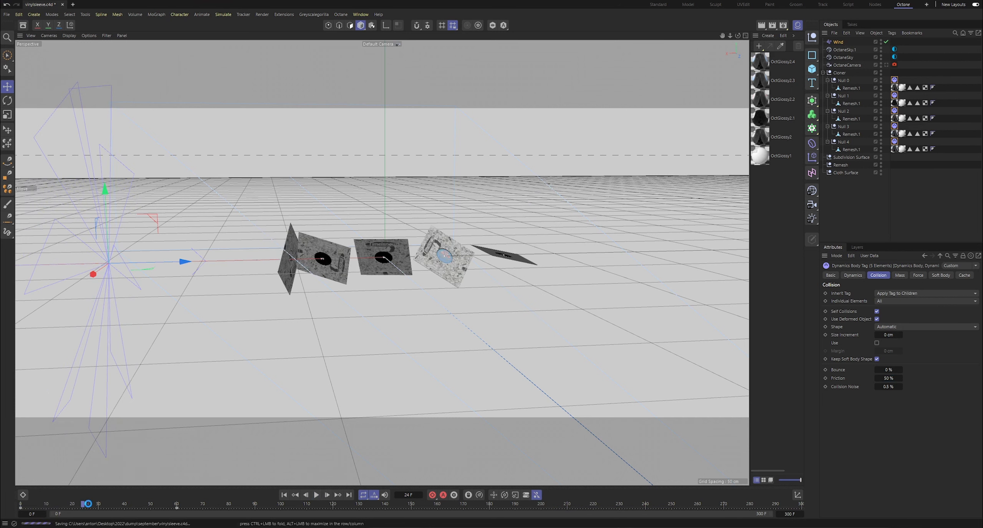
key(shift+f)
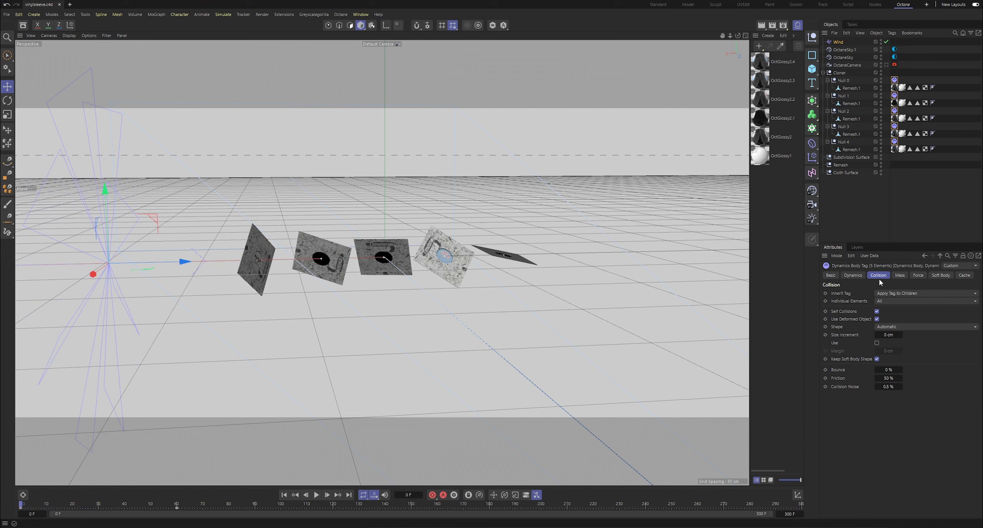
Enable Custom Initial Velocity on the five rigid body tags and set the second Initial Angular Velocity component to -20°
click(853, 275)
click(886, 342)
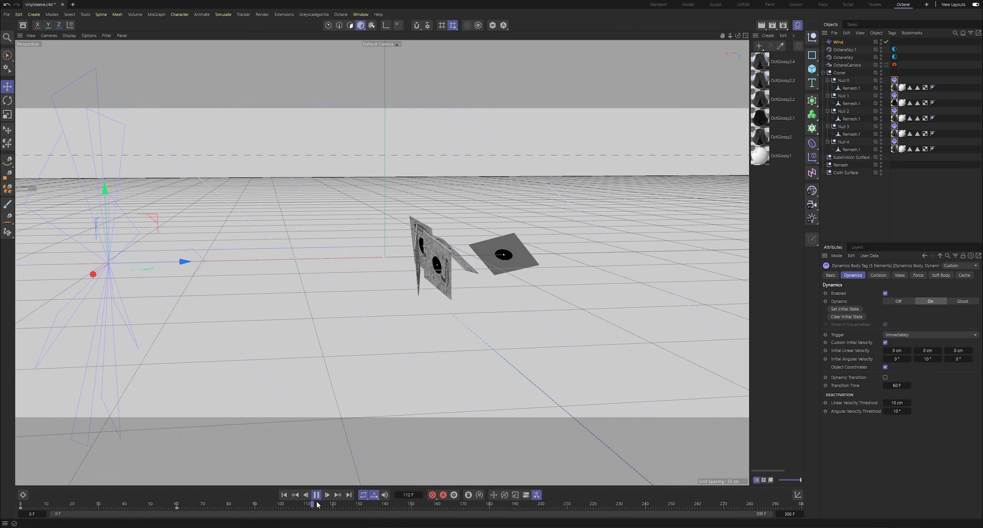
double_click(927, 359)
text(-20)
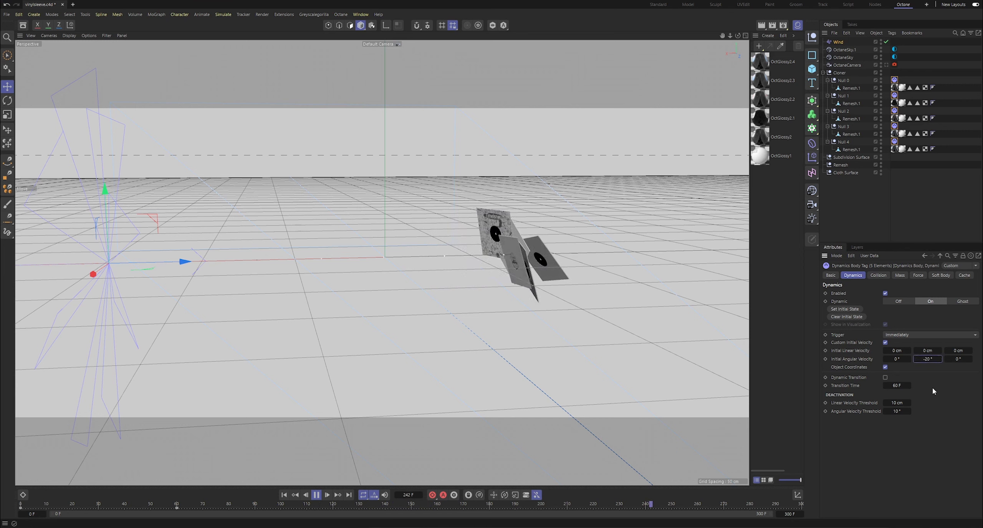
key(Return)
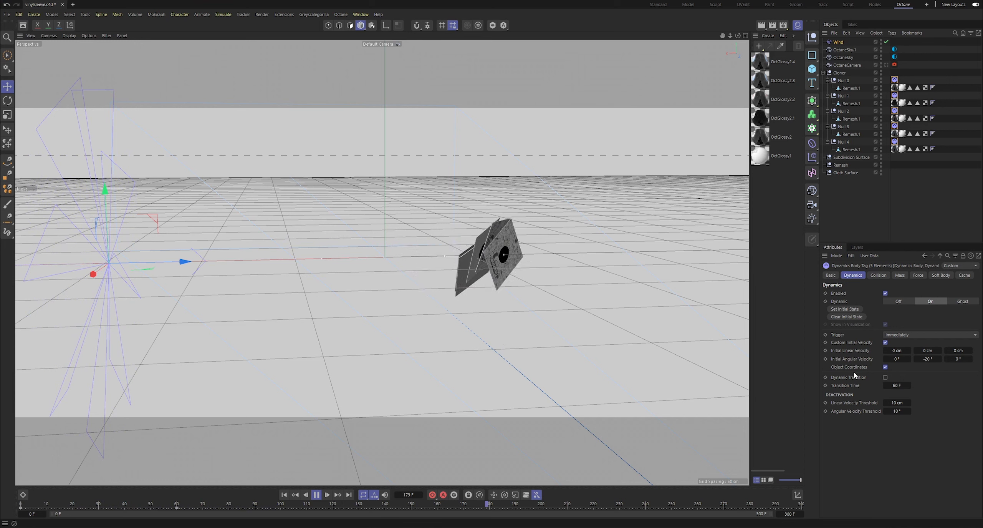
Set the tags' second Initial Angular Velocity component to 20°, save the scene, and stop playback
double_click(927, 358)
text(20)
key(Return)
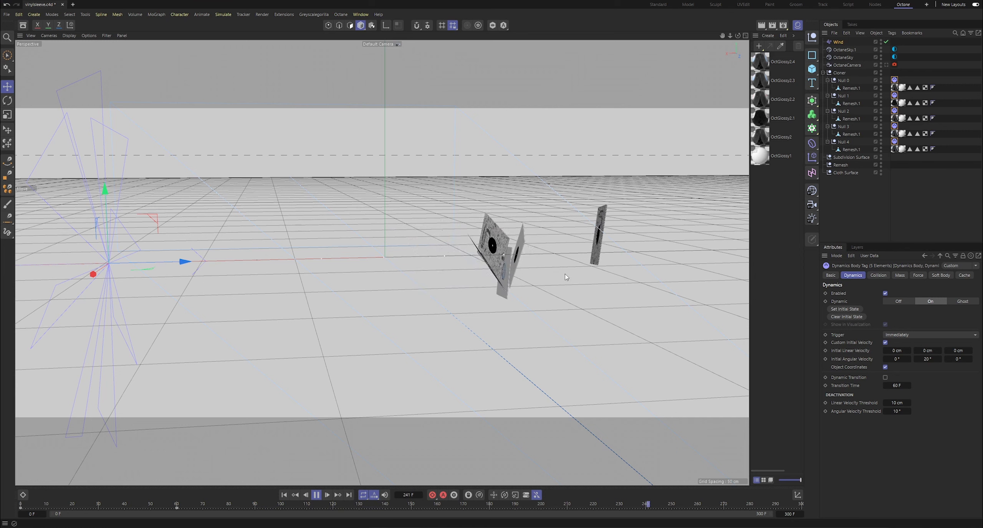
click(855, 218)
key(ctrl+s)
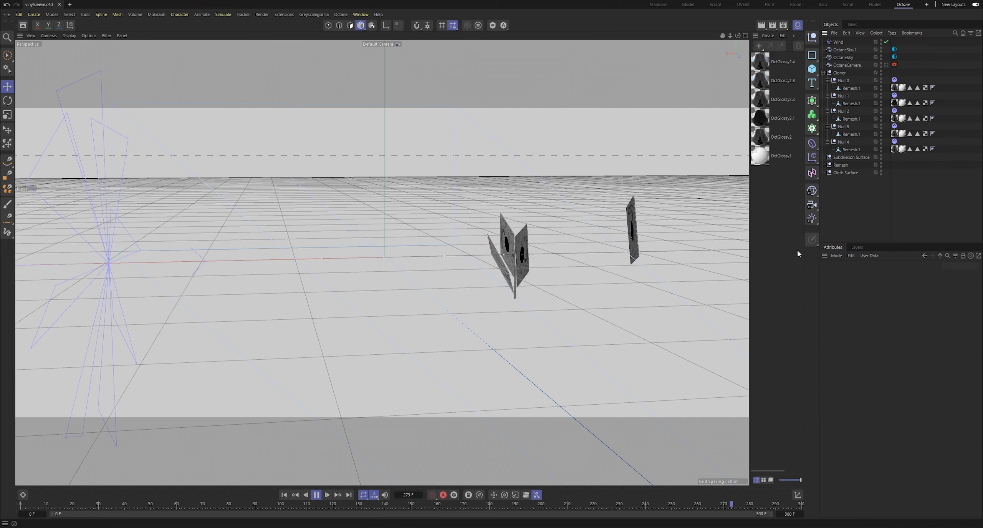
click(316, 495)
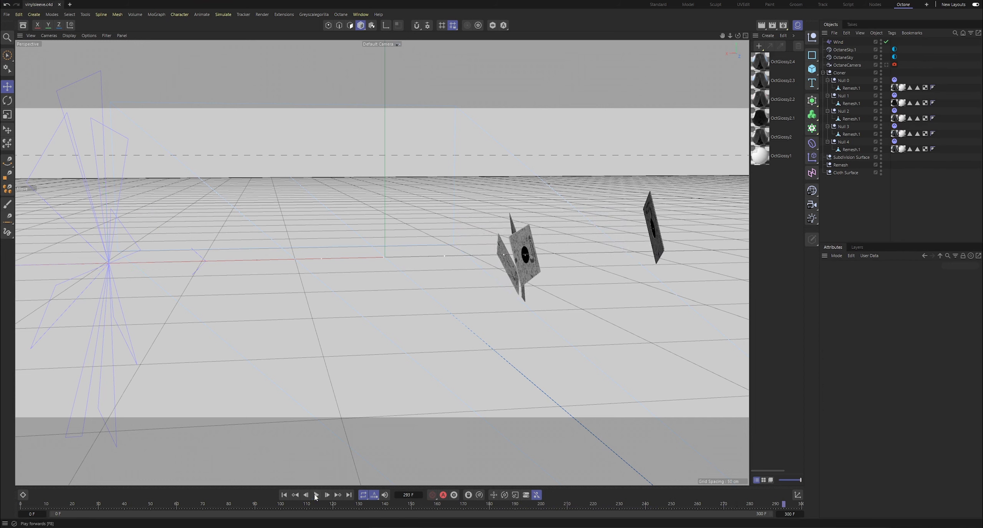
Bake the dynamics simulation of all five rigid body tags to the cache
click(894, 140)
ctrl+click(895, 110)
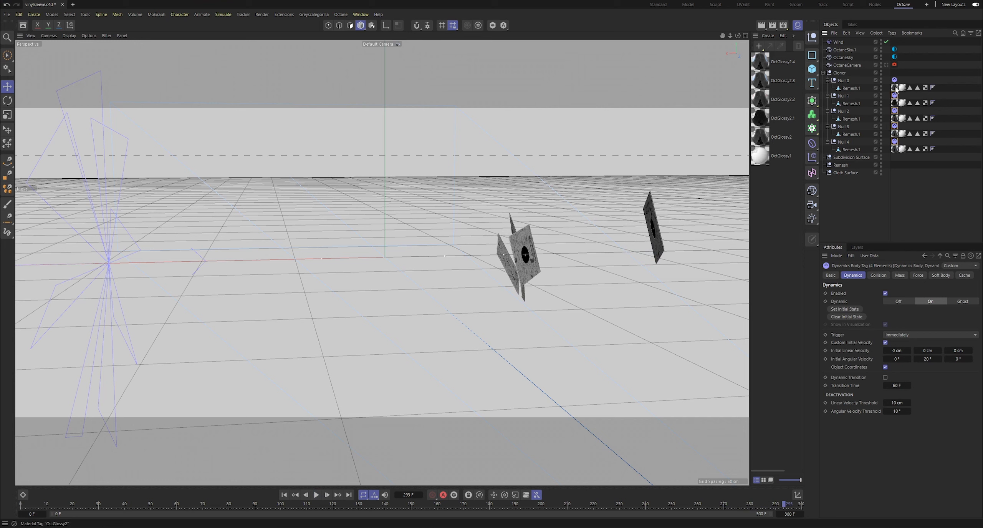
click(964, 276)
click(929, 309)
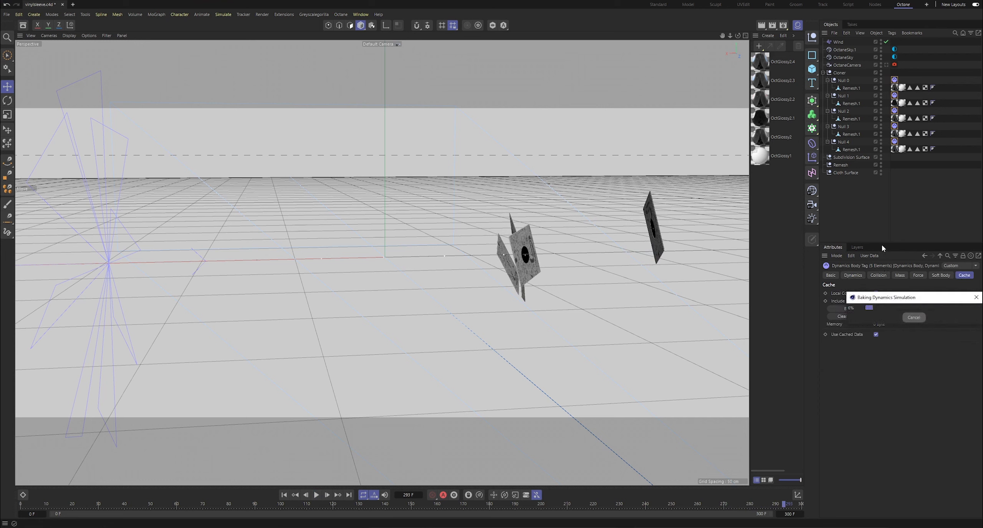
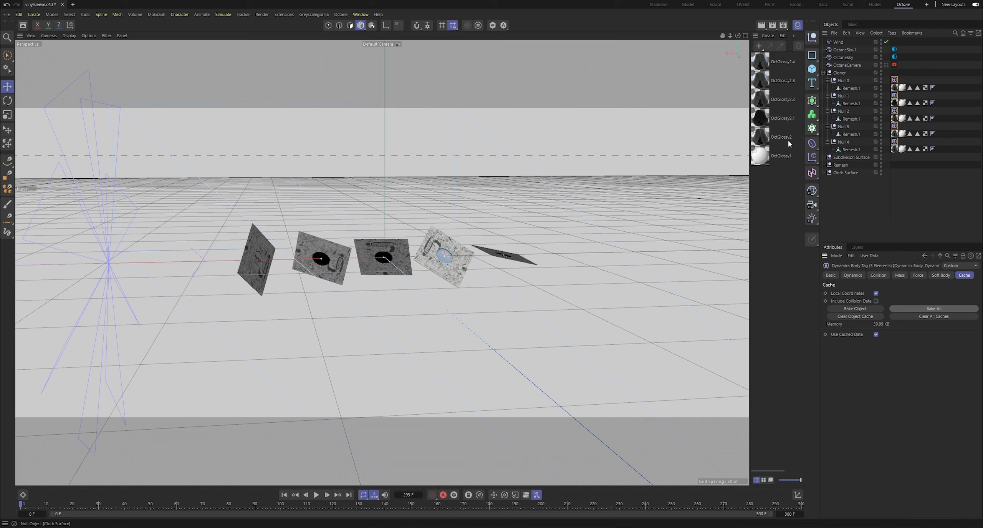
click(830, 214)
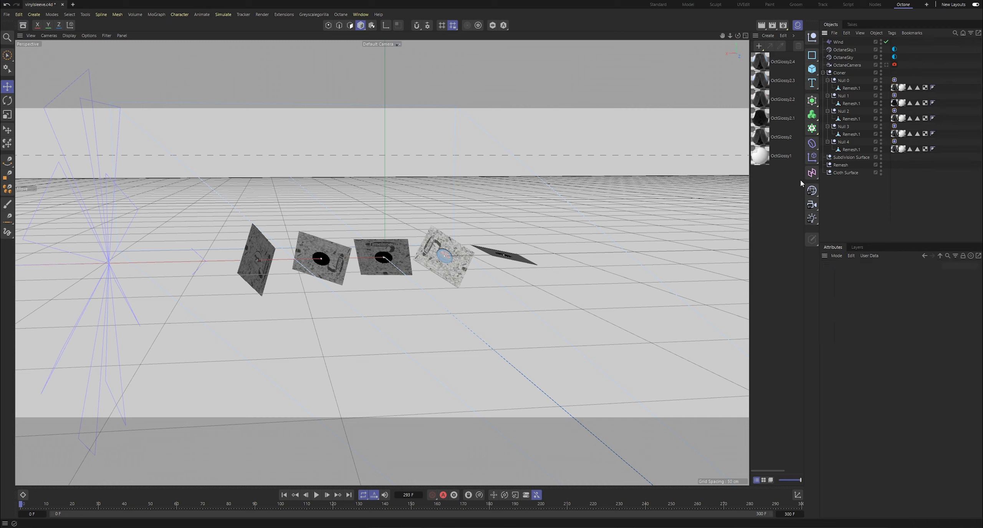
Lower the perspective view's angle on the sleeves and scrub the baked animation to frame 148
drag(738, 36, 729, 32)
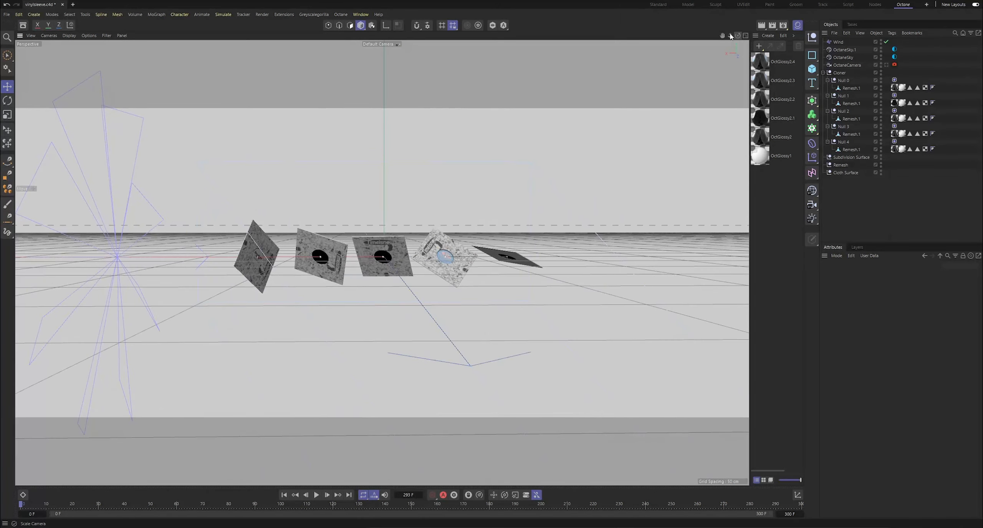
drag(84, 500, 415, 503)
drag(451, 463, 408, 448)
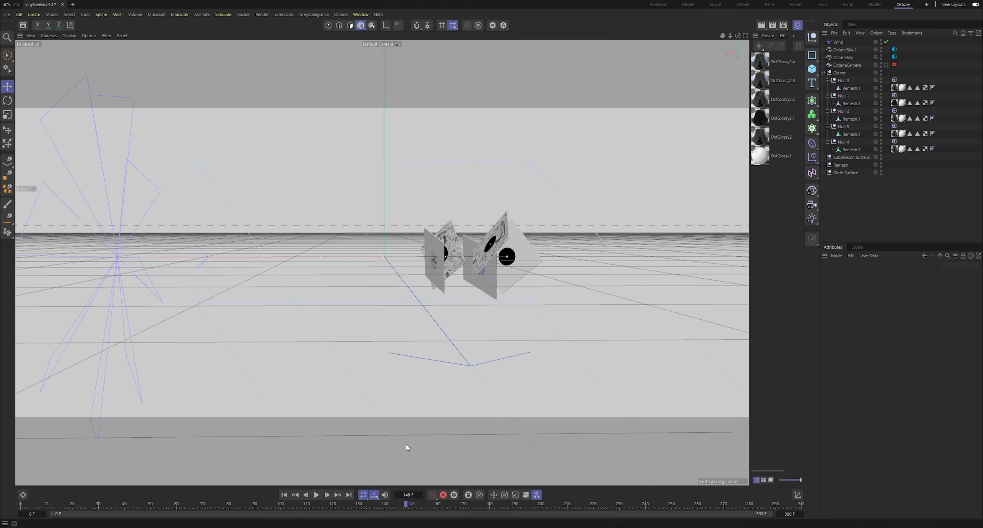
Look through OctaneCamera, duplicate it, and make the copy the active camera
click(886, 65)
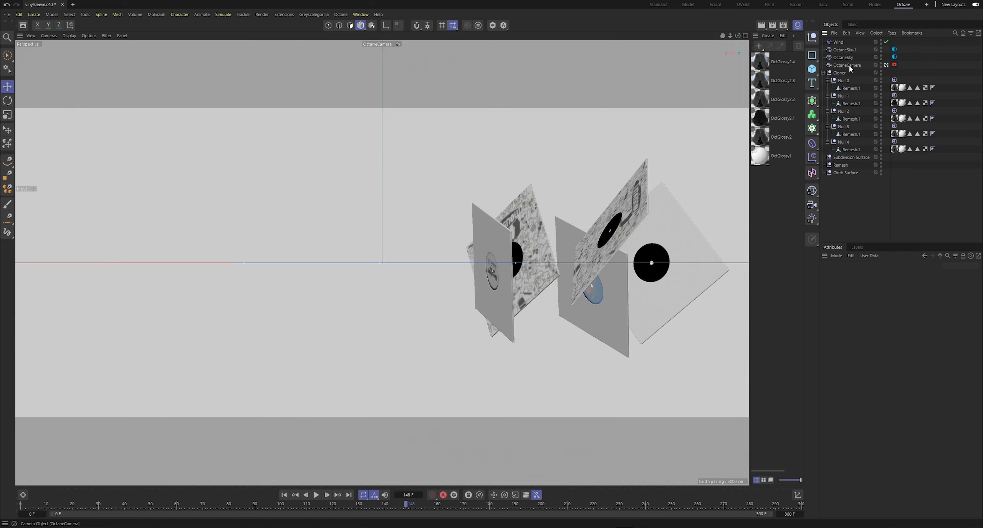
click(850, 66)
key(ctrl+c)
key(ctrl+v)
click(886, 42)
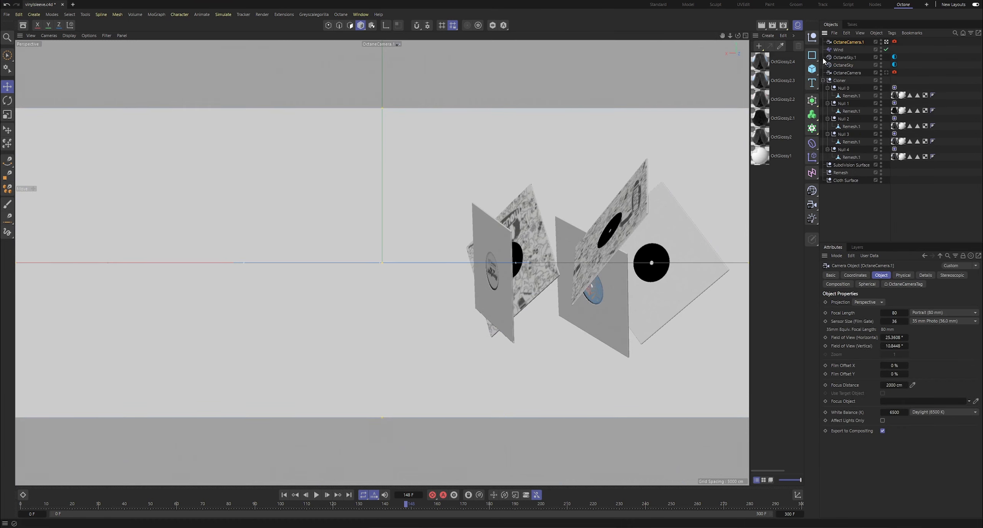
Reposition the copied camera to frame the colliding sleeves at an angle and set its Focal Length to 150 mm
drag(722, 36, 767, 23)
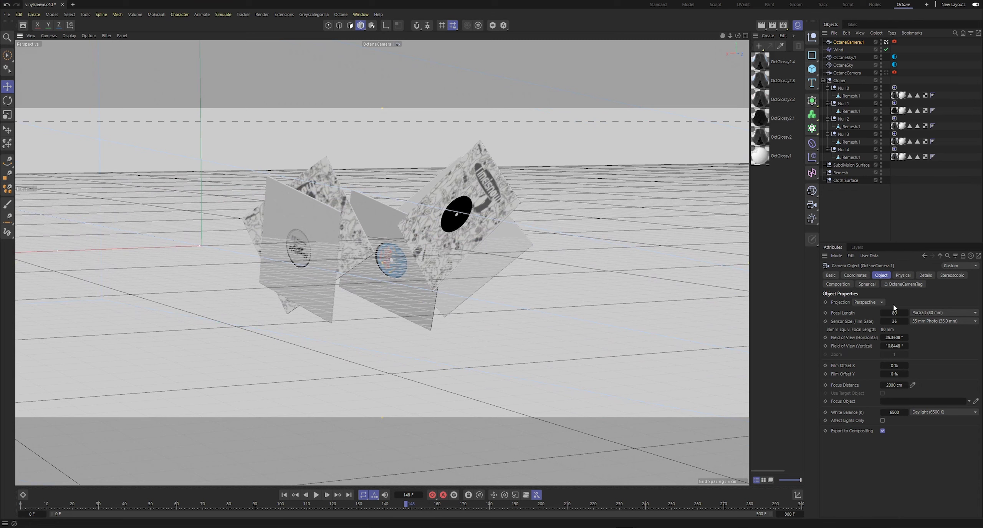
text(150)
key(Return)
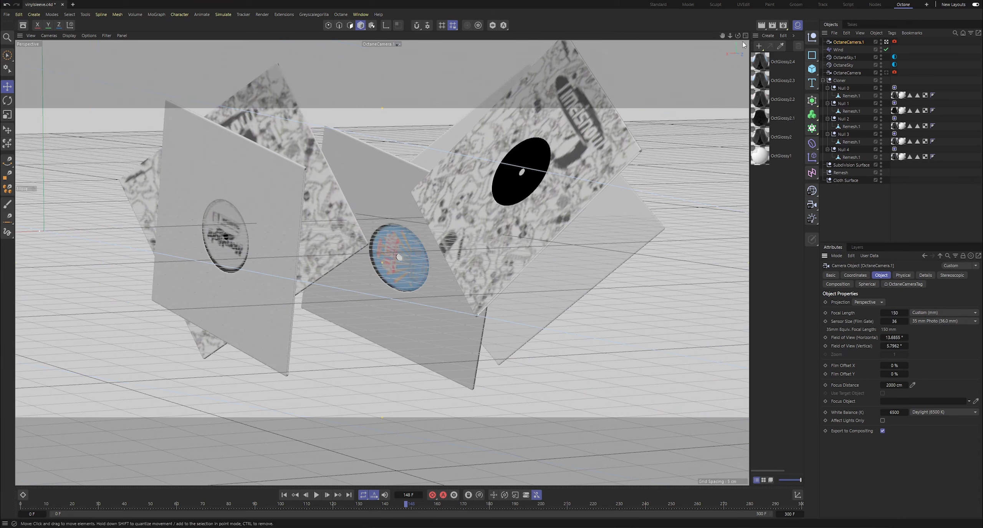
drag(722, 36, 717, 68)
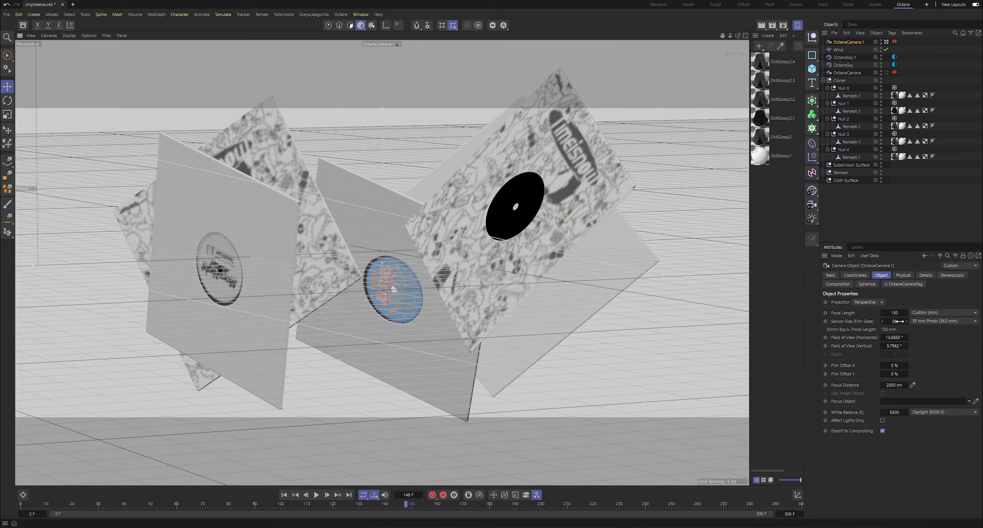
Set the copied camera's Focal Length to 160 mm, increase it further for a tighter shot, and save the scene
text(160)
key(Return)
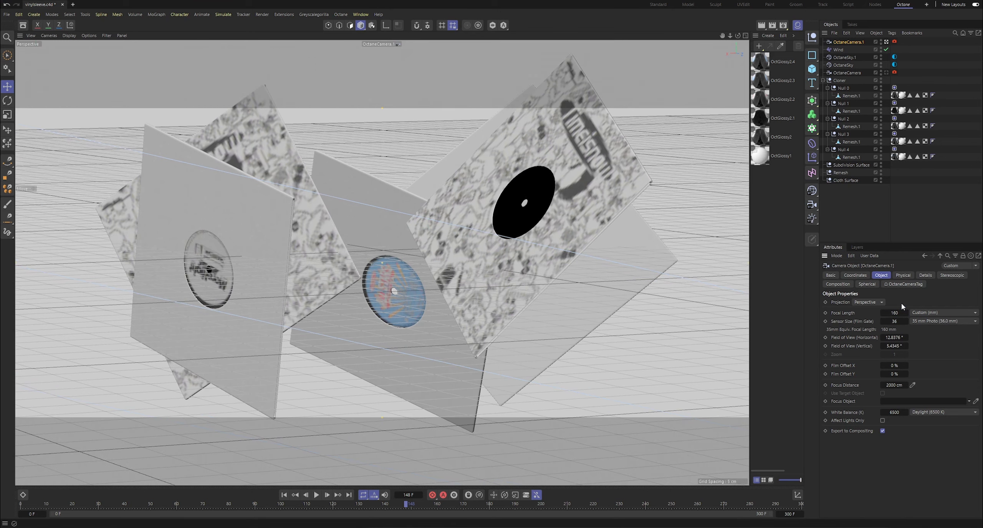
drag(894, 312, 908, 312)
click(846, 219)
key(ctrl+s)
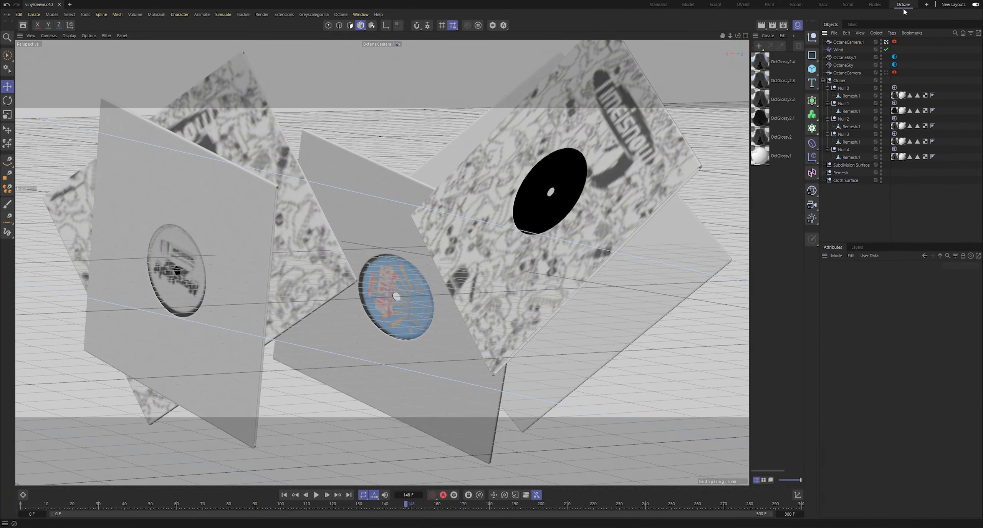
Reload the Octane layout, start a Live Viewer render of the new camera shot, and save the scene
click(903, 8)
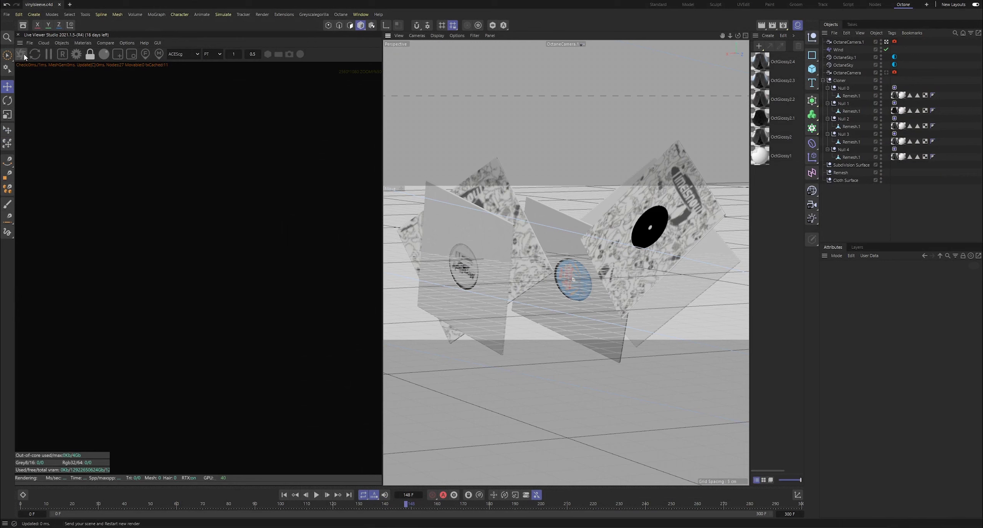
click(22, 55)
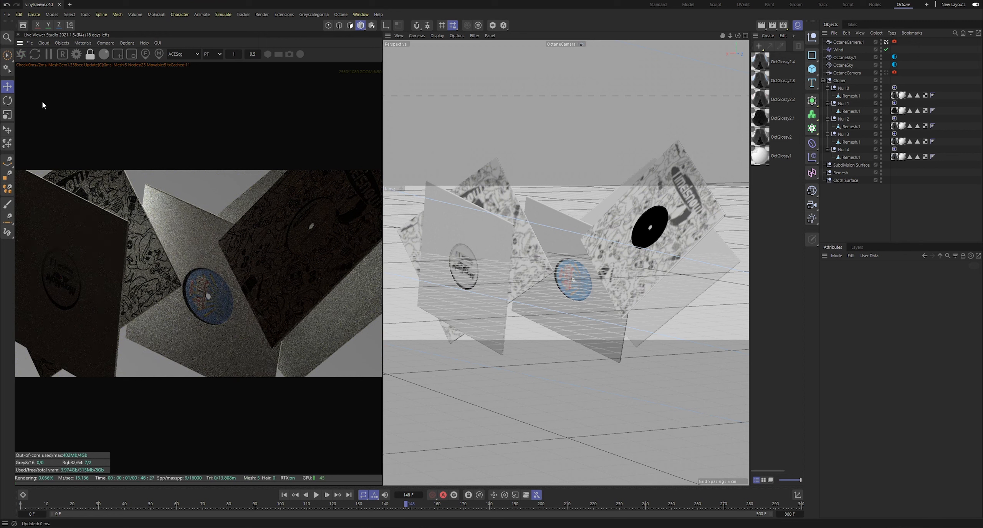
key(ctrl+s)
scroll(191, 262, down, 2)
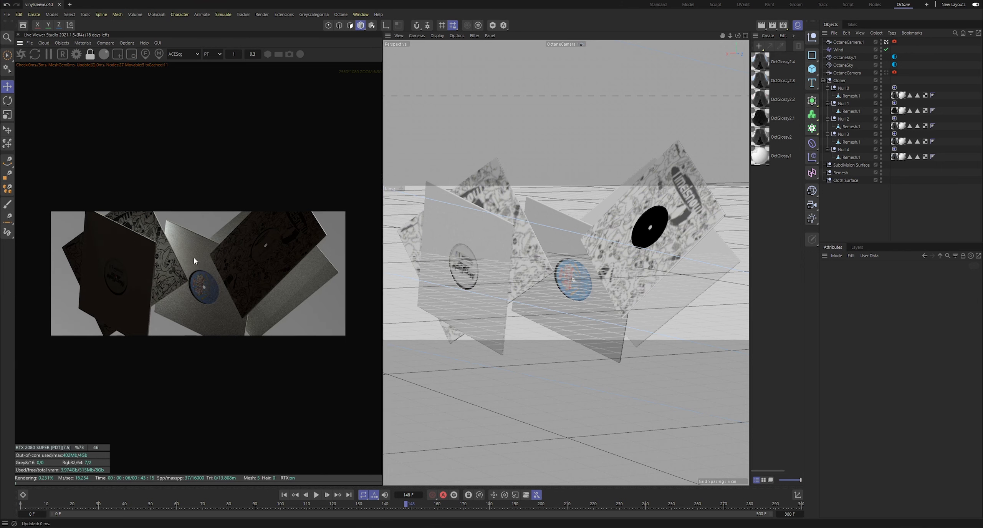
scroll(197, 243, up, 2)
scroll(198, 256, down, 1)
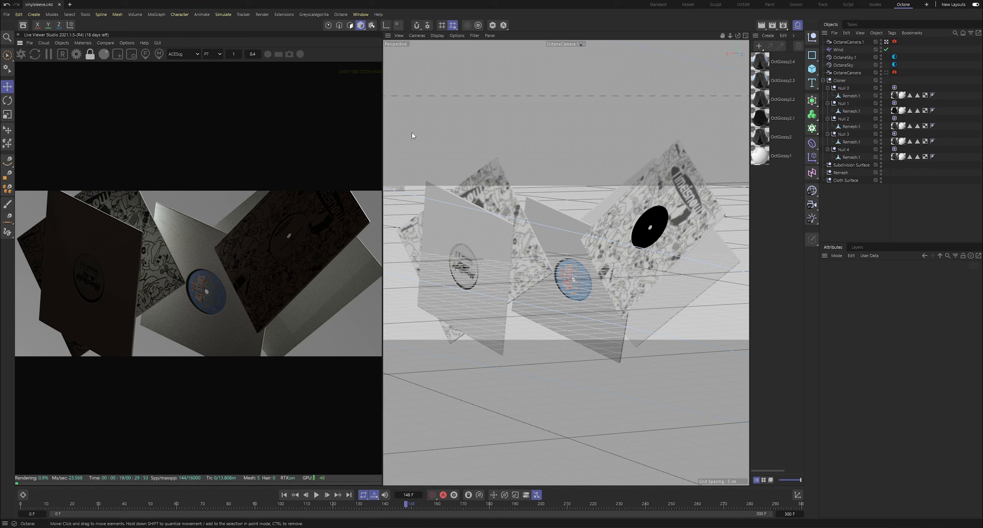
Rotate the OctaneSky environment texture to a RotX of about 0.48, comparing negative rotations down to about -0.79 first
click(894, 66)
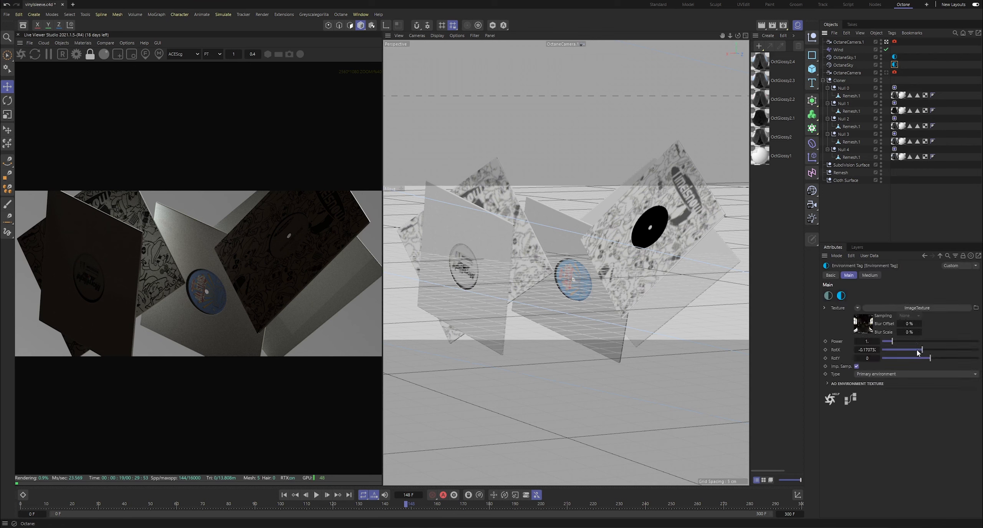
drag(917, 348, 908, 349)
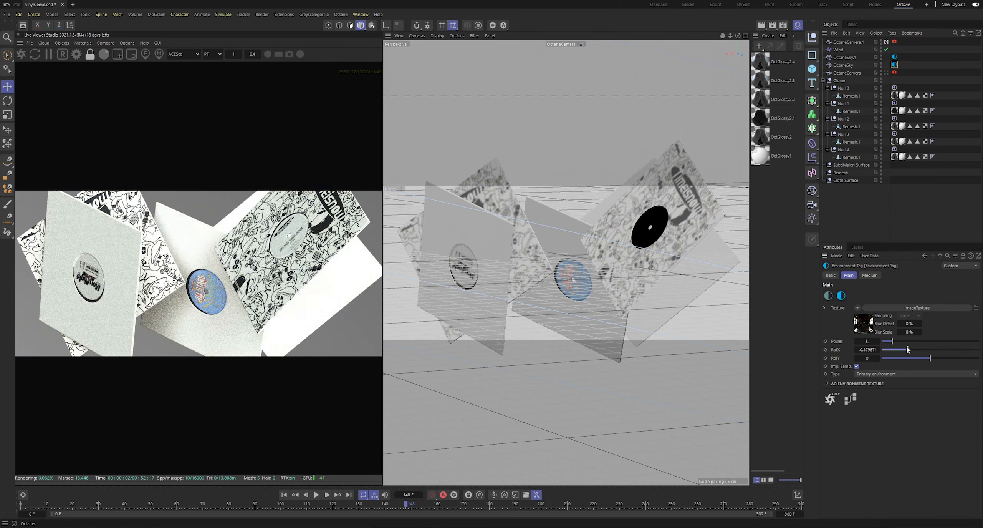
drag(907, 348, 910, 349)
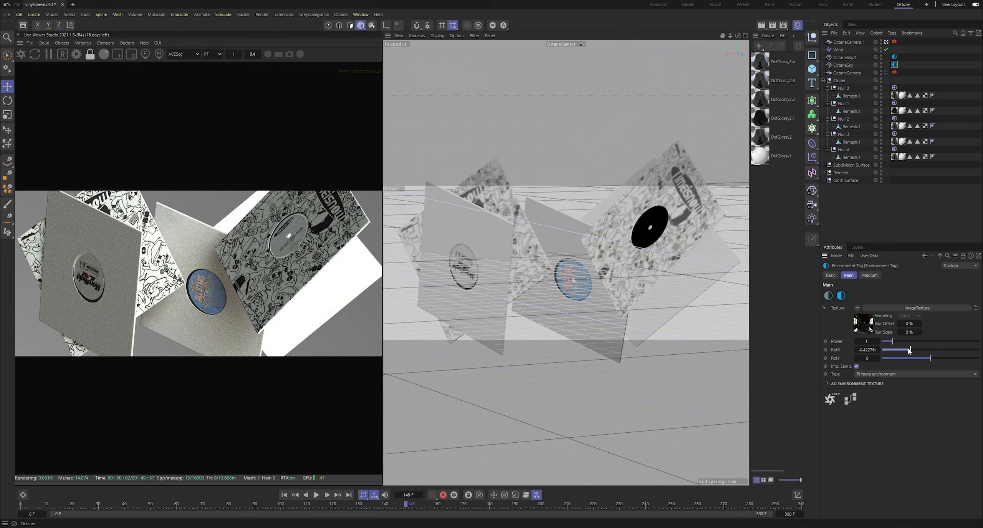
drag(909, 349, 907, 349)
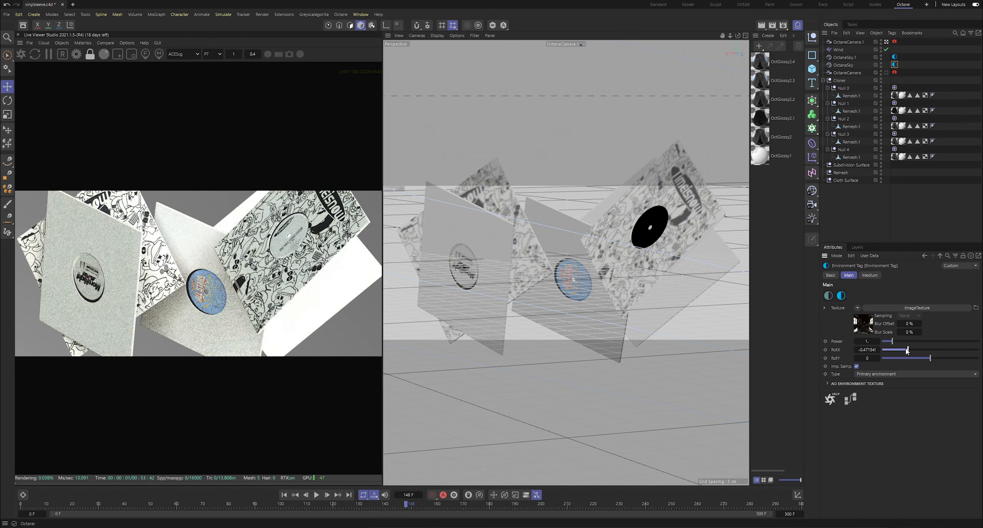
drag(903, 350, 897, 350)
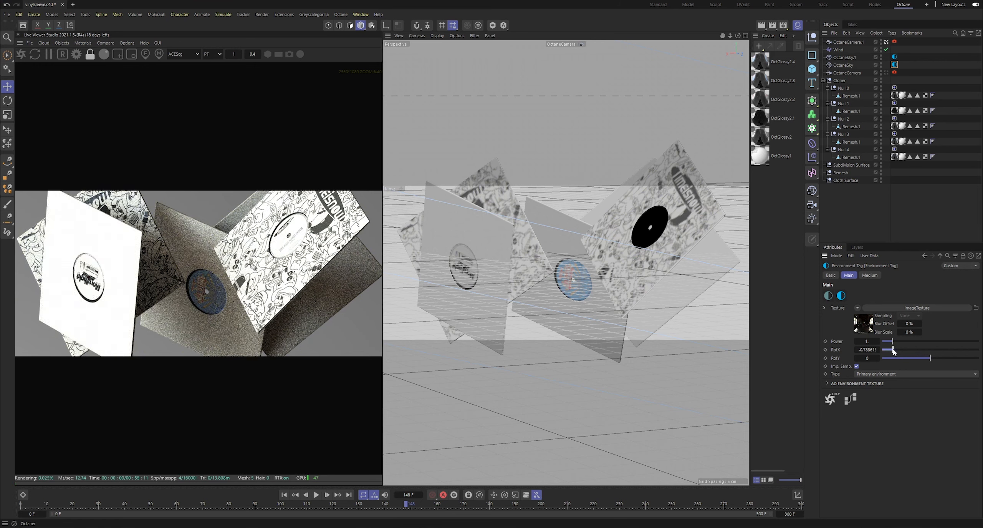
drag(926, 346, 952, 352)
Try Power values of about 0.4 and 0.8 on the OctaneSky environment tag and settle on 0.6
drag(891, 341, 886, 341)
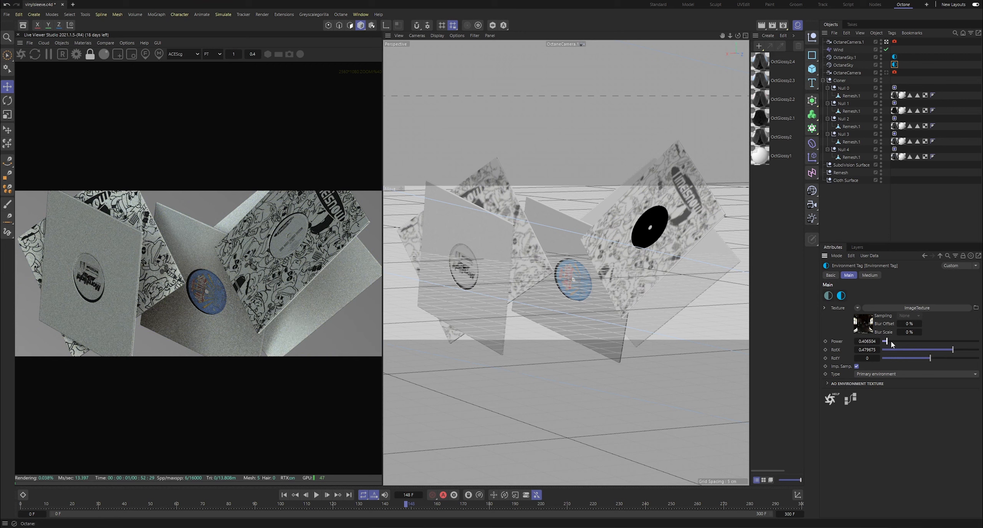
click(867, 343)
text(0.8)
key(Return)
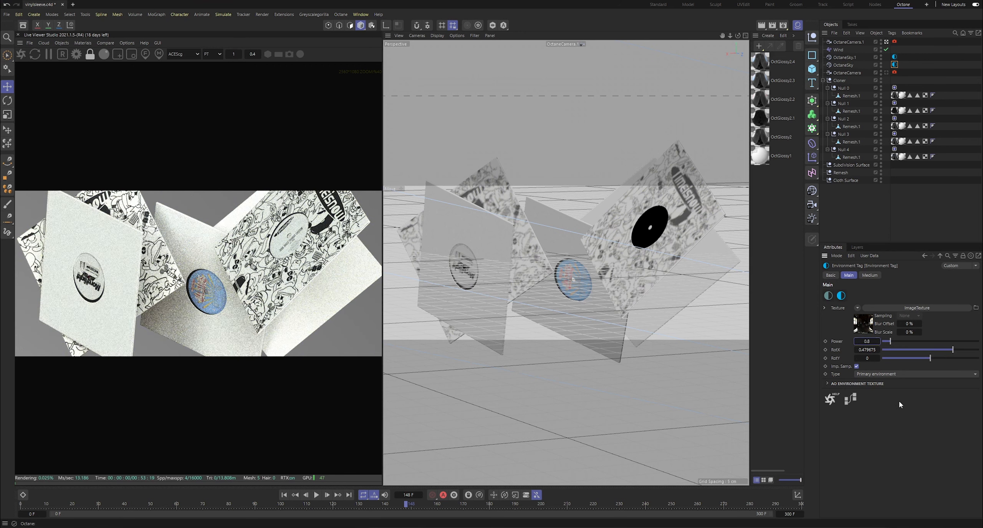
text(0.6)
key(Return)
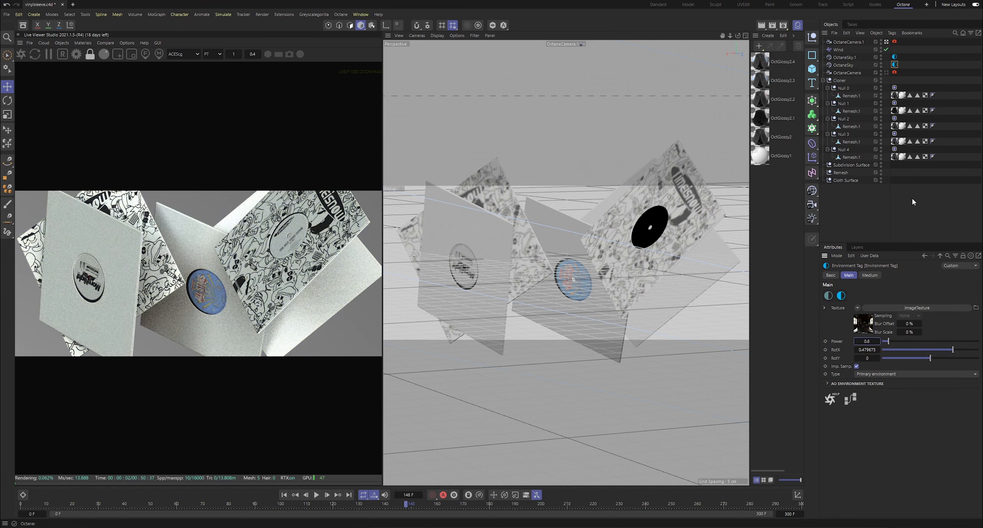
click(921, 186)
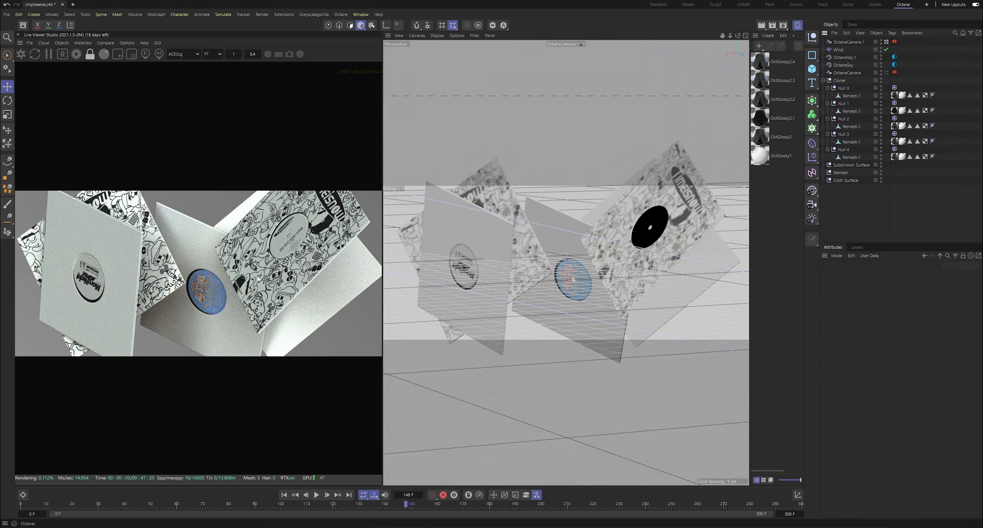
Examine the sleeve artwork and record labels close up in the Live Viewer render, and save the scene
scroll(230, 274, up, 5)
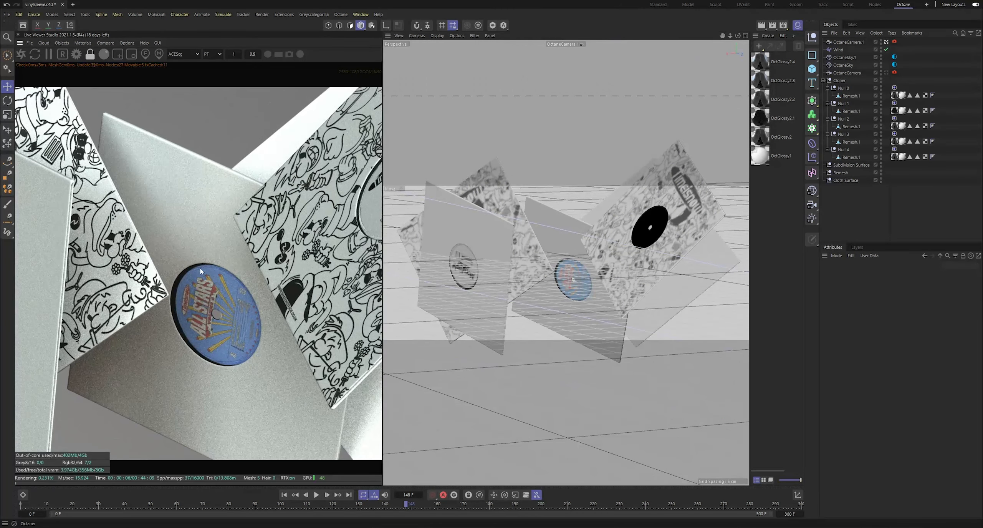
scroll(240, 232, up, 1)
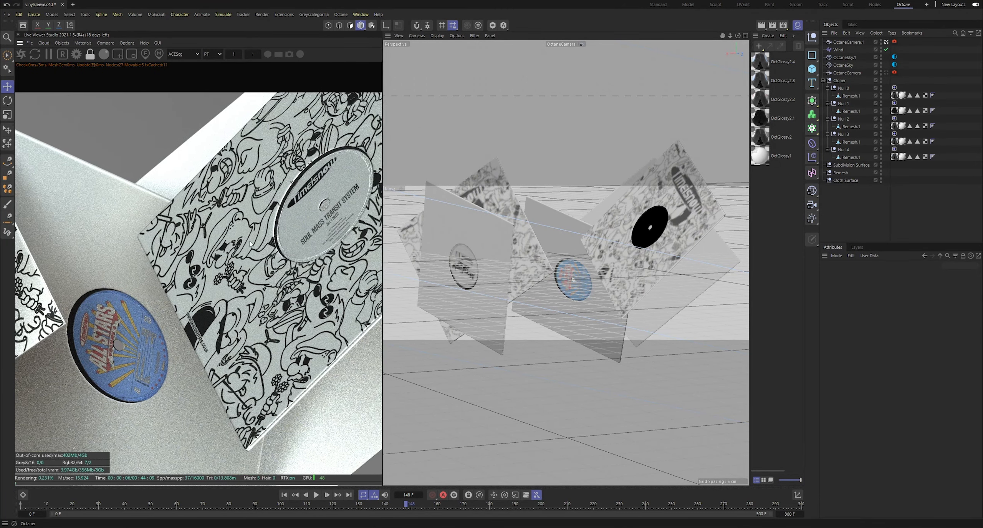
drag(295, 268, 223, 192)
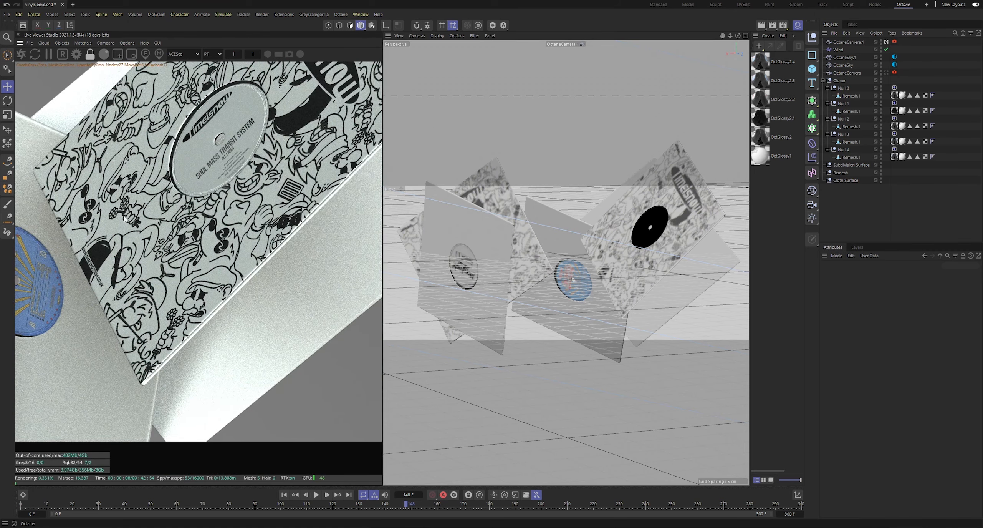
scroll(125, 219, down, 5)
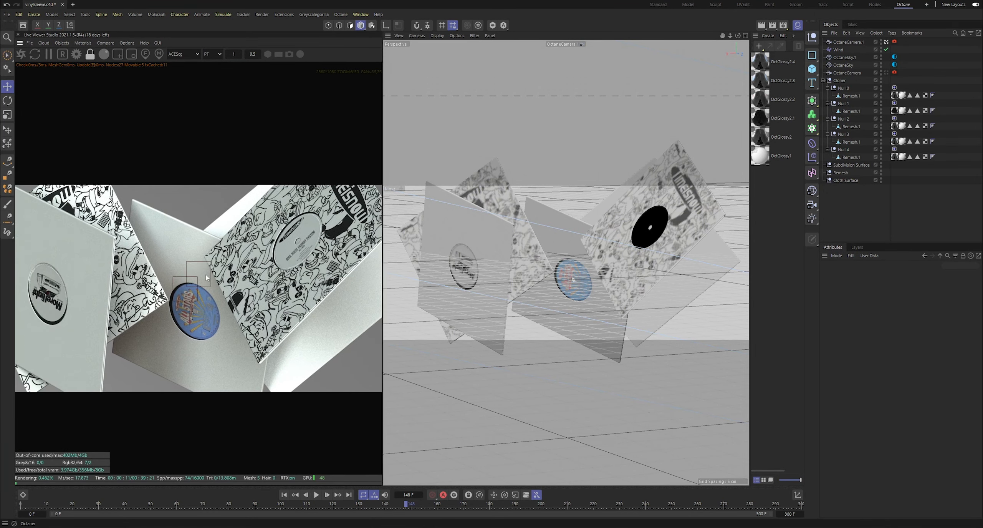
scroll(207, 277, down, 1)
key(ctrl+s)
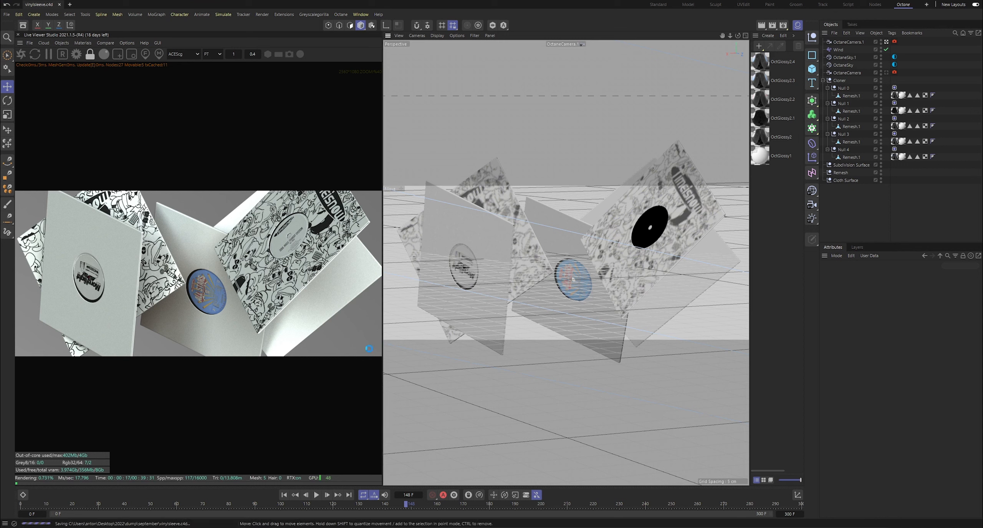
Disable Auto focus in the copied camera's Octane tag and set its depth of field Aperture to 5 cm
click(895, 42)
click(946, 276)
click(857, 276)
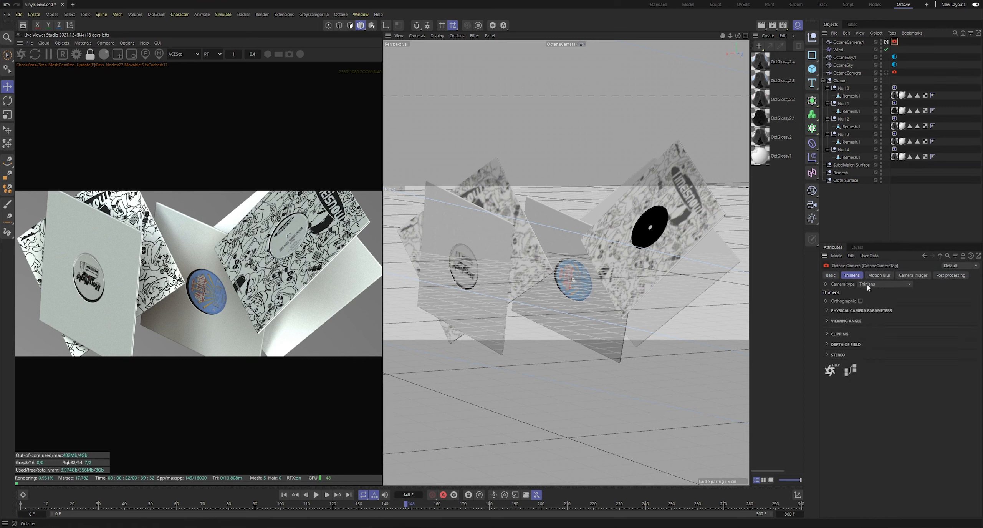
click(835, 347)
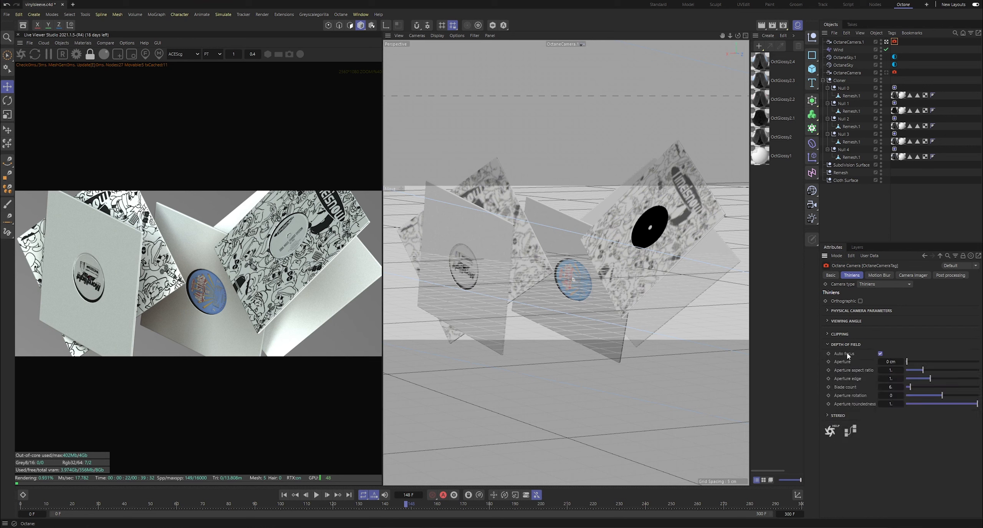
click(880, 353)
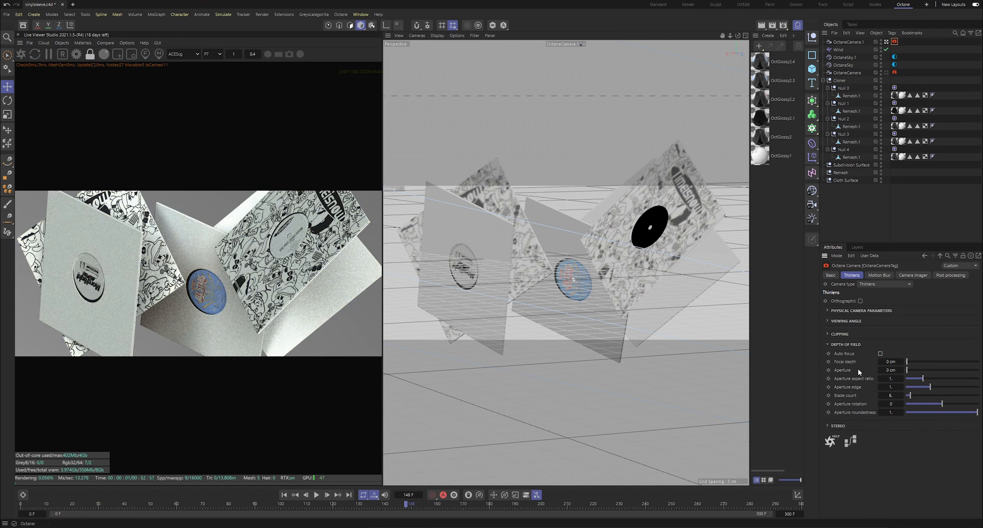
click(889, 370)
text(5)
key(Return)
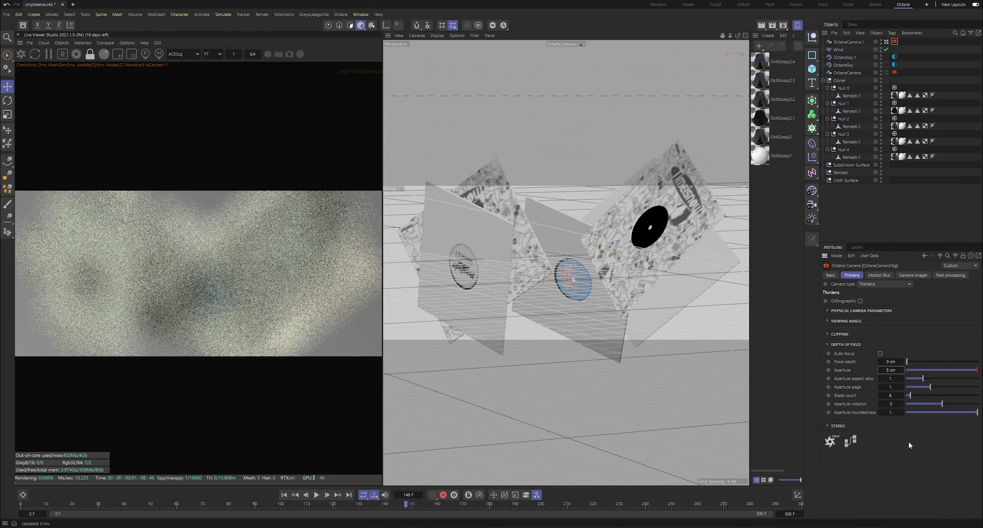
Set the depth of field Aperture to 1 cm and pick the blue record label as the camera's focus point
click(891, 370)
key(Return)
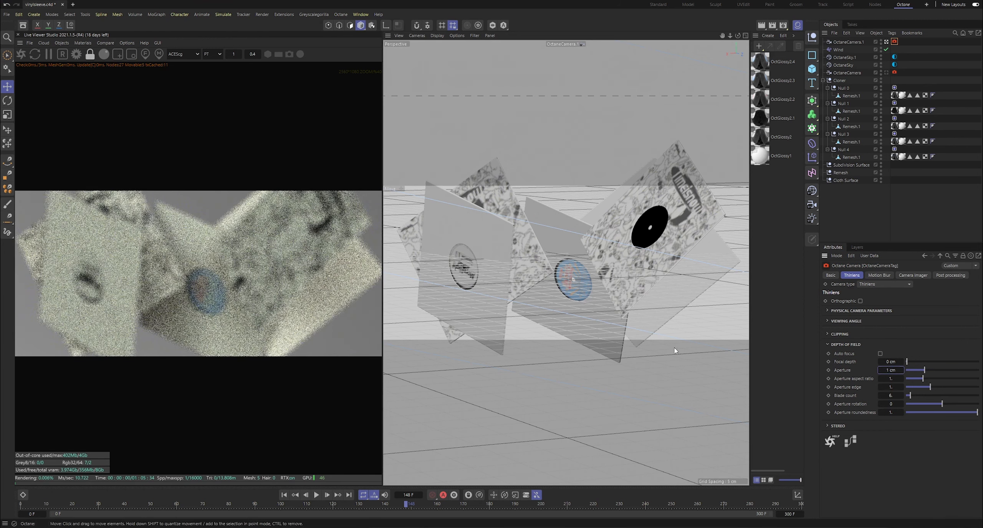
click(146, 54)
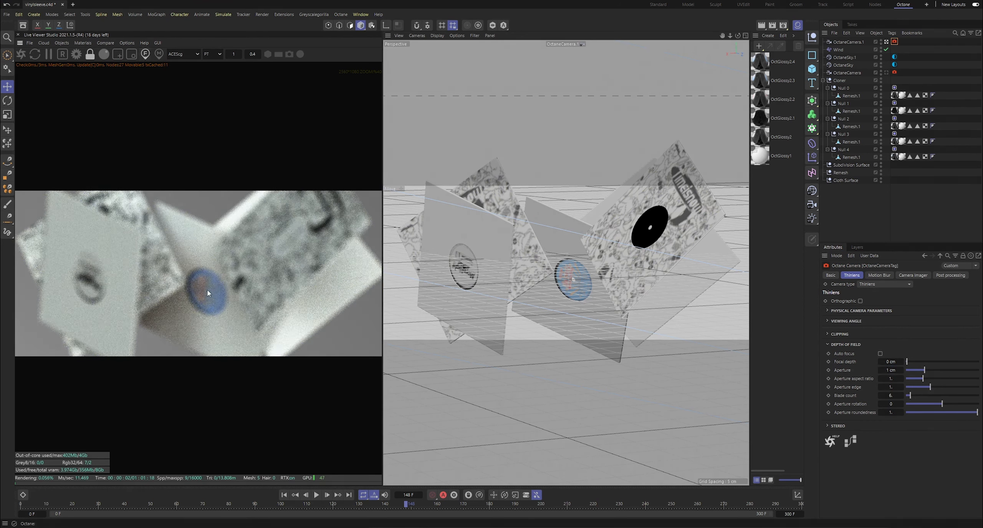
click(206, 287)
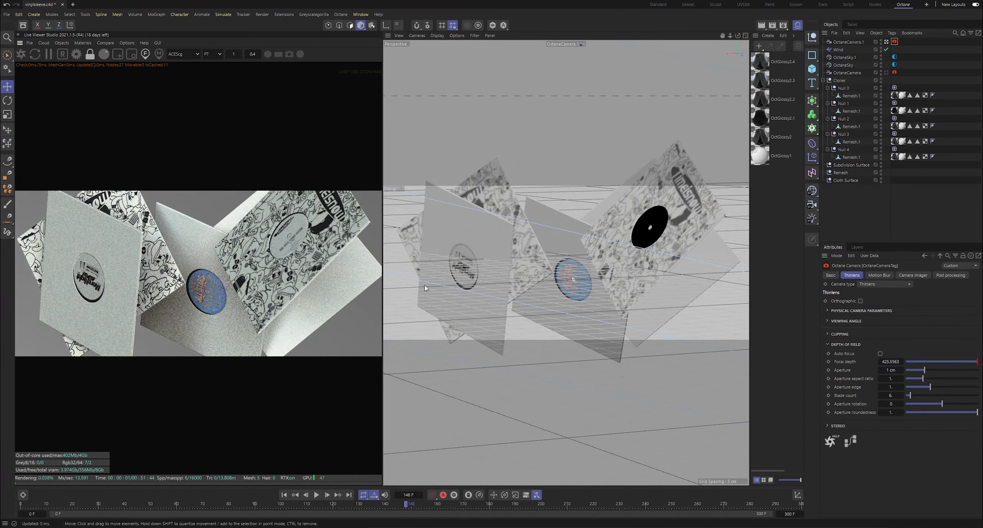
Set the Aperture to 5 cm and move the focus to the label on the plain front sleeve
double_click(890, 369)
text(5)
key(Return)
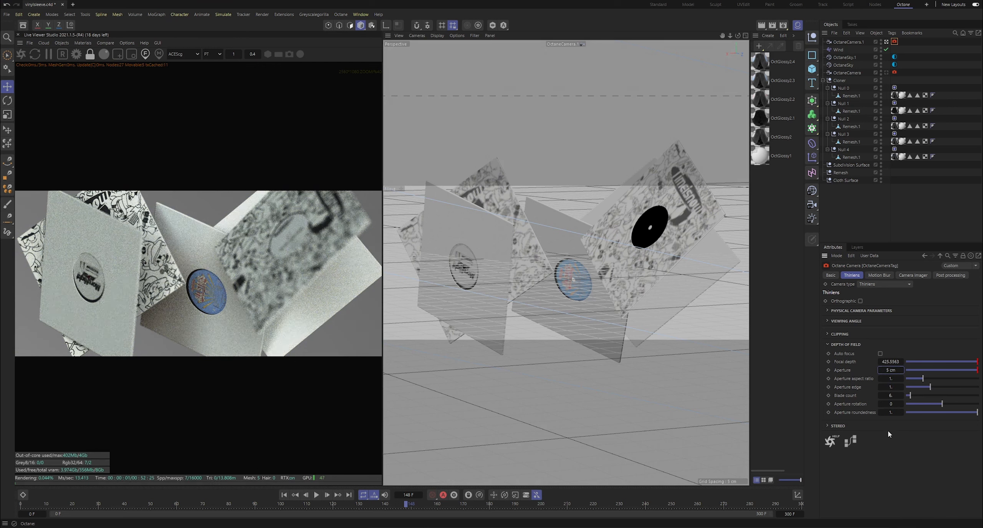
click(87, 278)
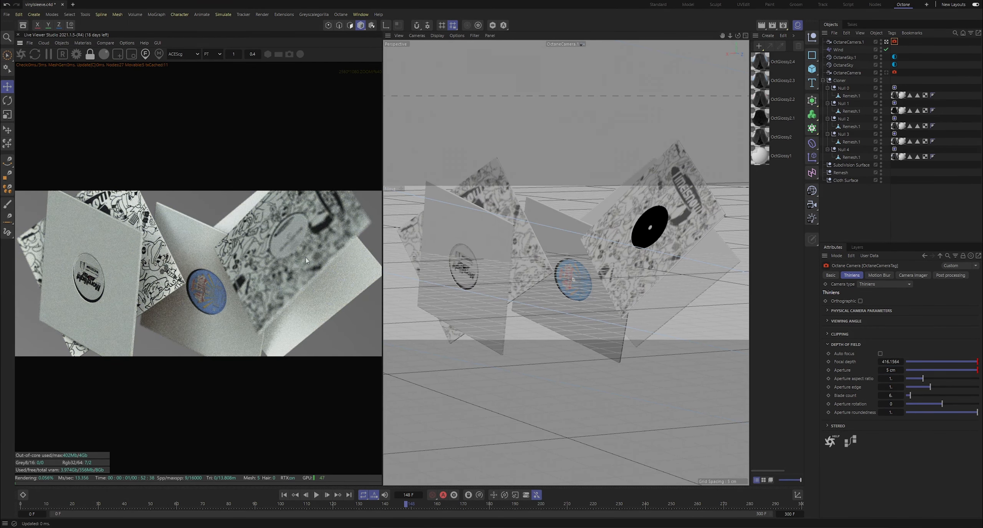
Re-enable Auto focus with the Aperture at 0 cm, check the render close up, and save the scene
key(v)
click(880, 353)
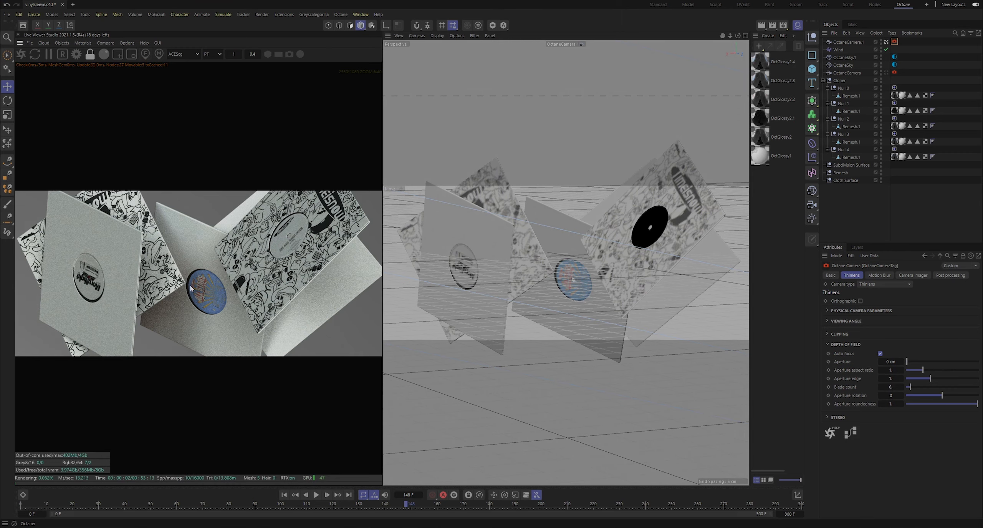
scroll(191, 288, up, 4)
scroll(192, 284, down, 3)
key(ctrl+s)
scroll(198, 274, down, 1)
Rotate the visible environment's texture on OctaneSky.1 to a RotX of about -0.68 and raise its Power to about 1.6
click(894, 65)
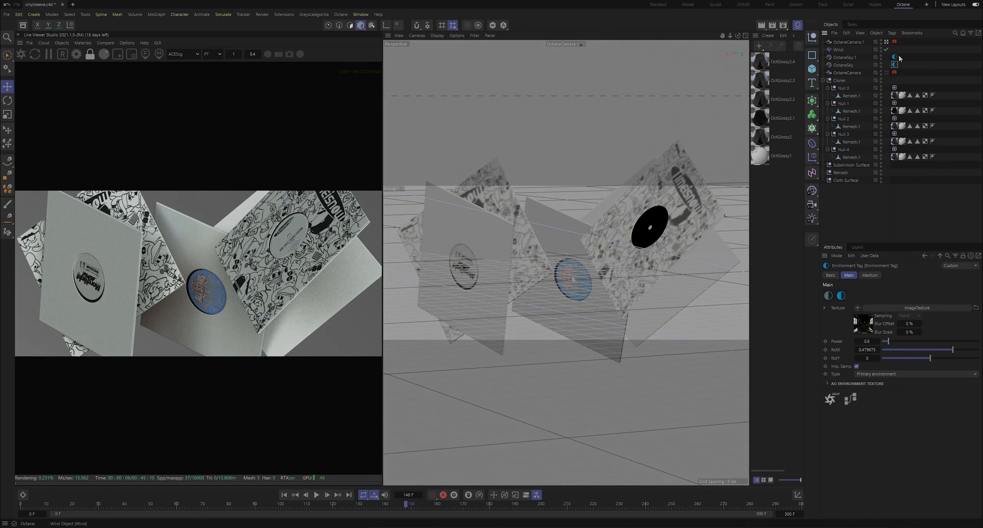
click(895, 57)
click(909, 350)
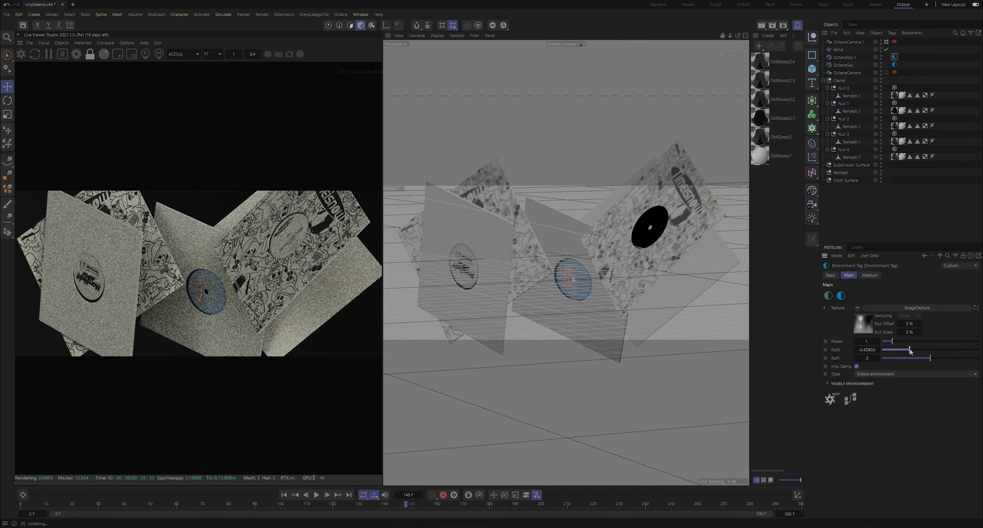
click(941, 350)
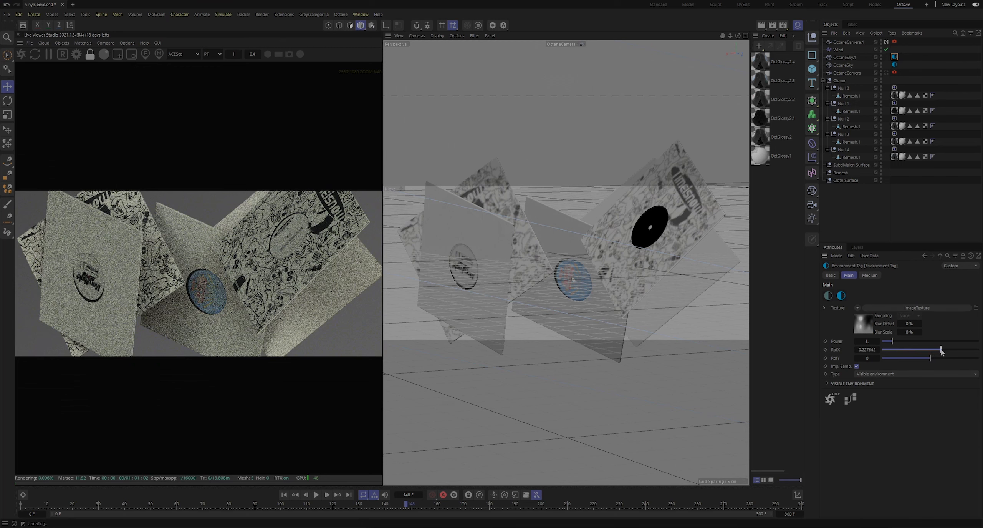
drag(940, 350, 903, 341)
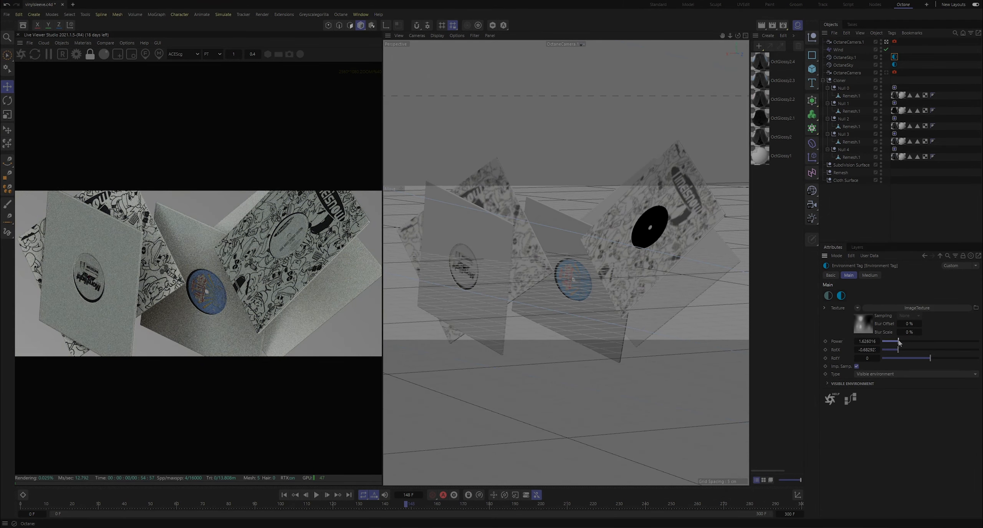
click(901, 216)
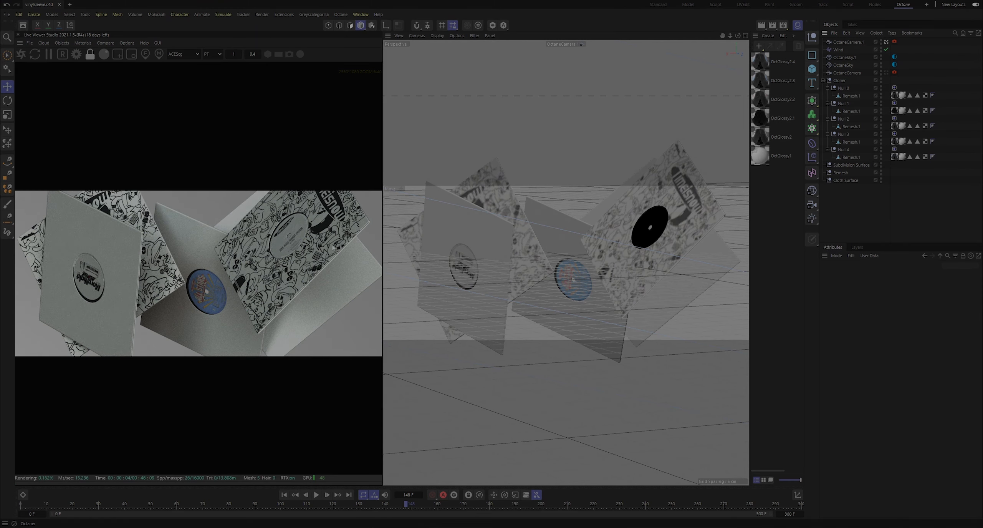
Examine the relit sleeves close up in the Live Viewer, from the blue record label to the patterned sleeve's artwork
scroll(193, 283, up, 2)
scroll(160, 234, down, 2)
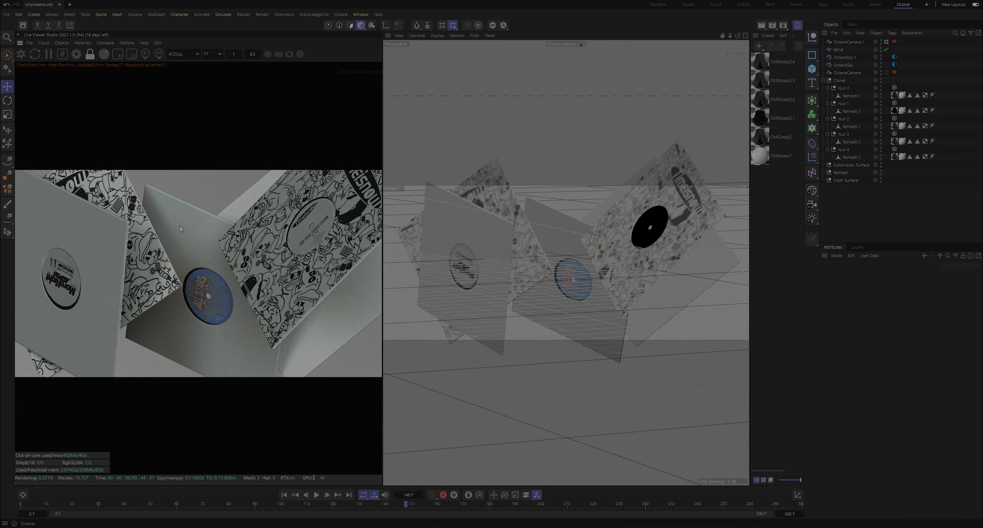
scroll(209, 256, up, 2)
scroll(233, 244, down, 1)
drag(337, 253, 205, 259)
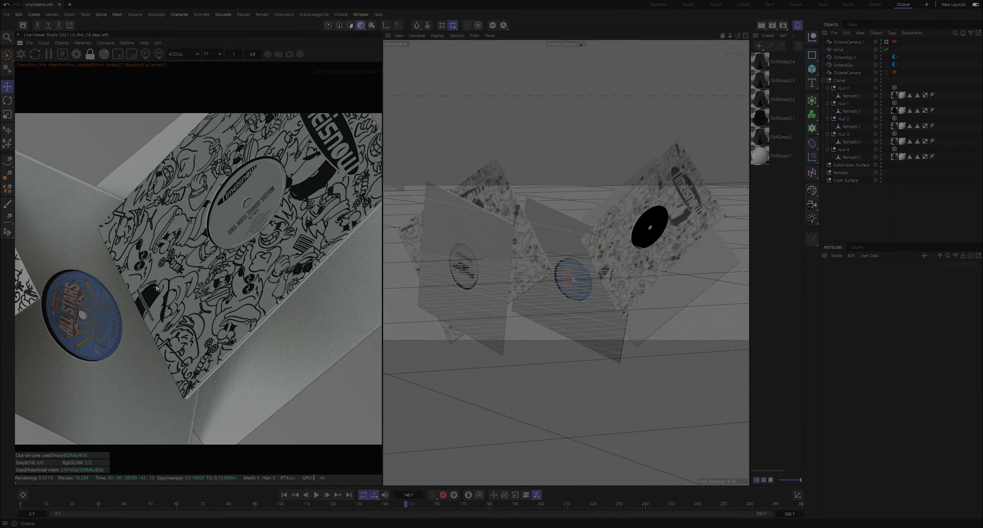